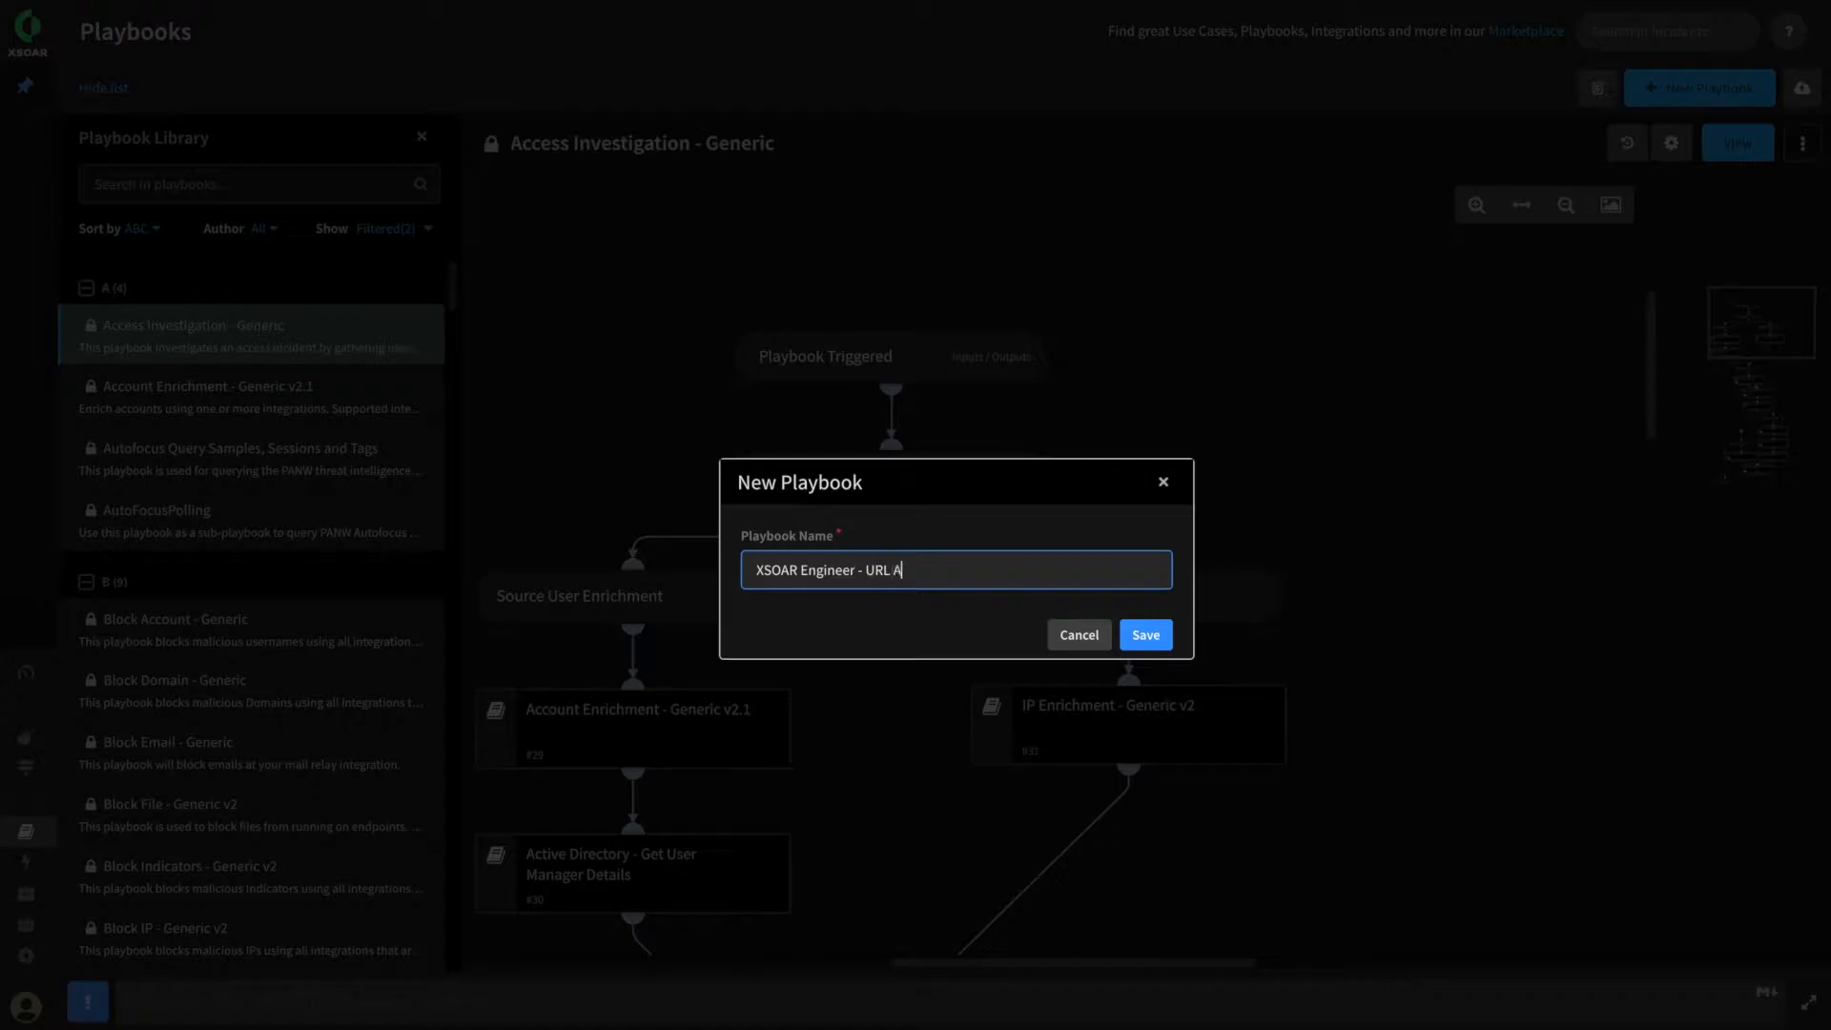
# Save the new playbook as "XSOAR Engineer - URL Alerts" and show its Task Library
pyautogui.click(1135, 635)
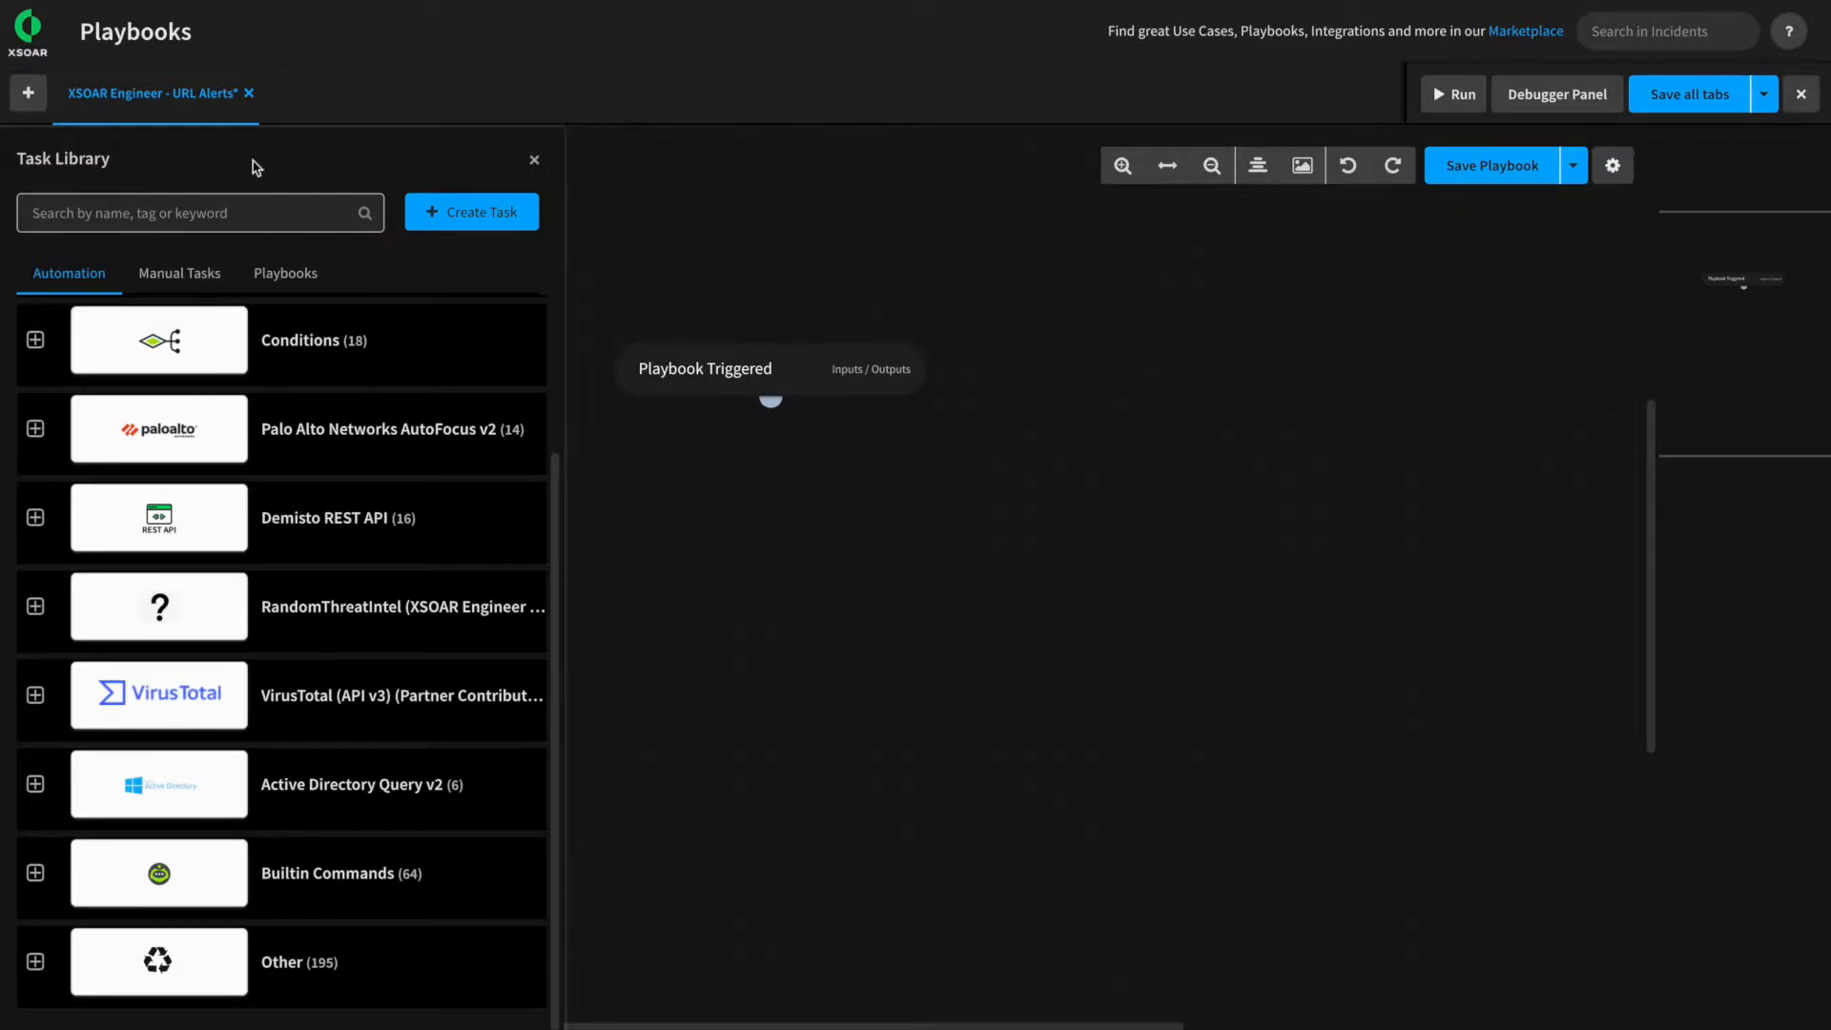
pyautogui.click(534, 161)
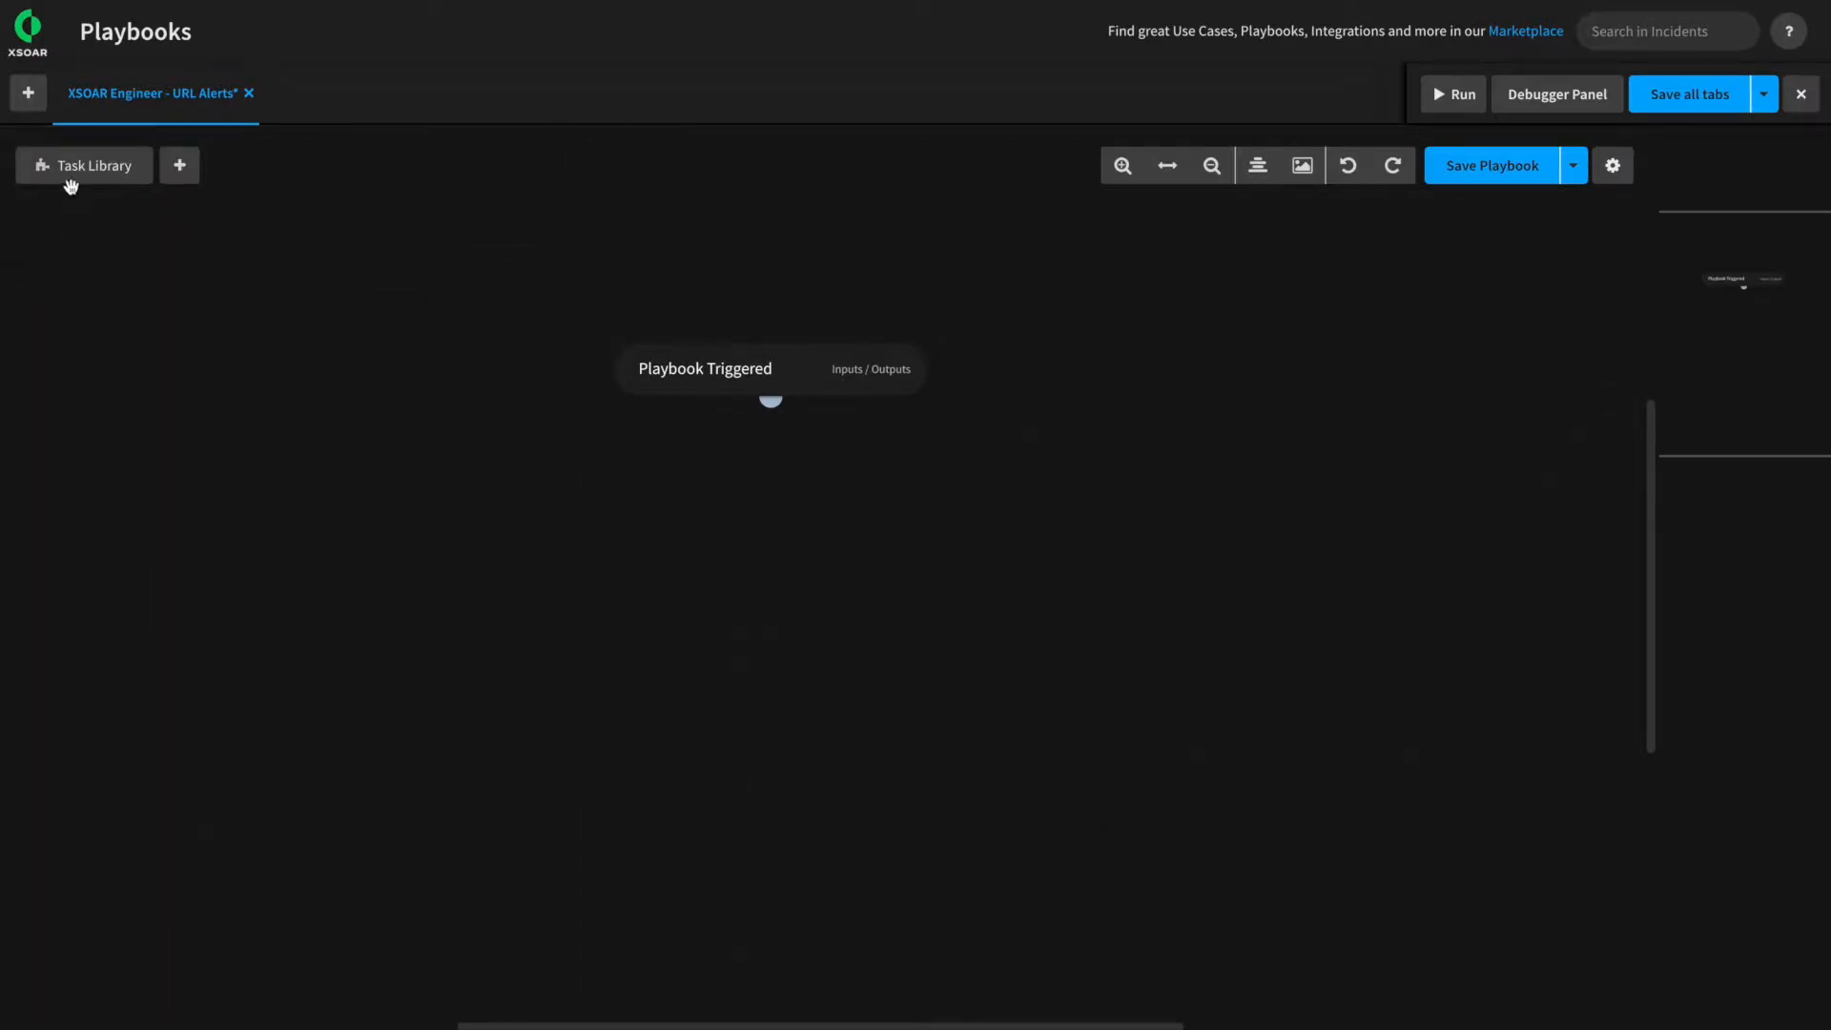
pyautogui.click(71, 185)
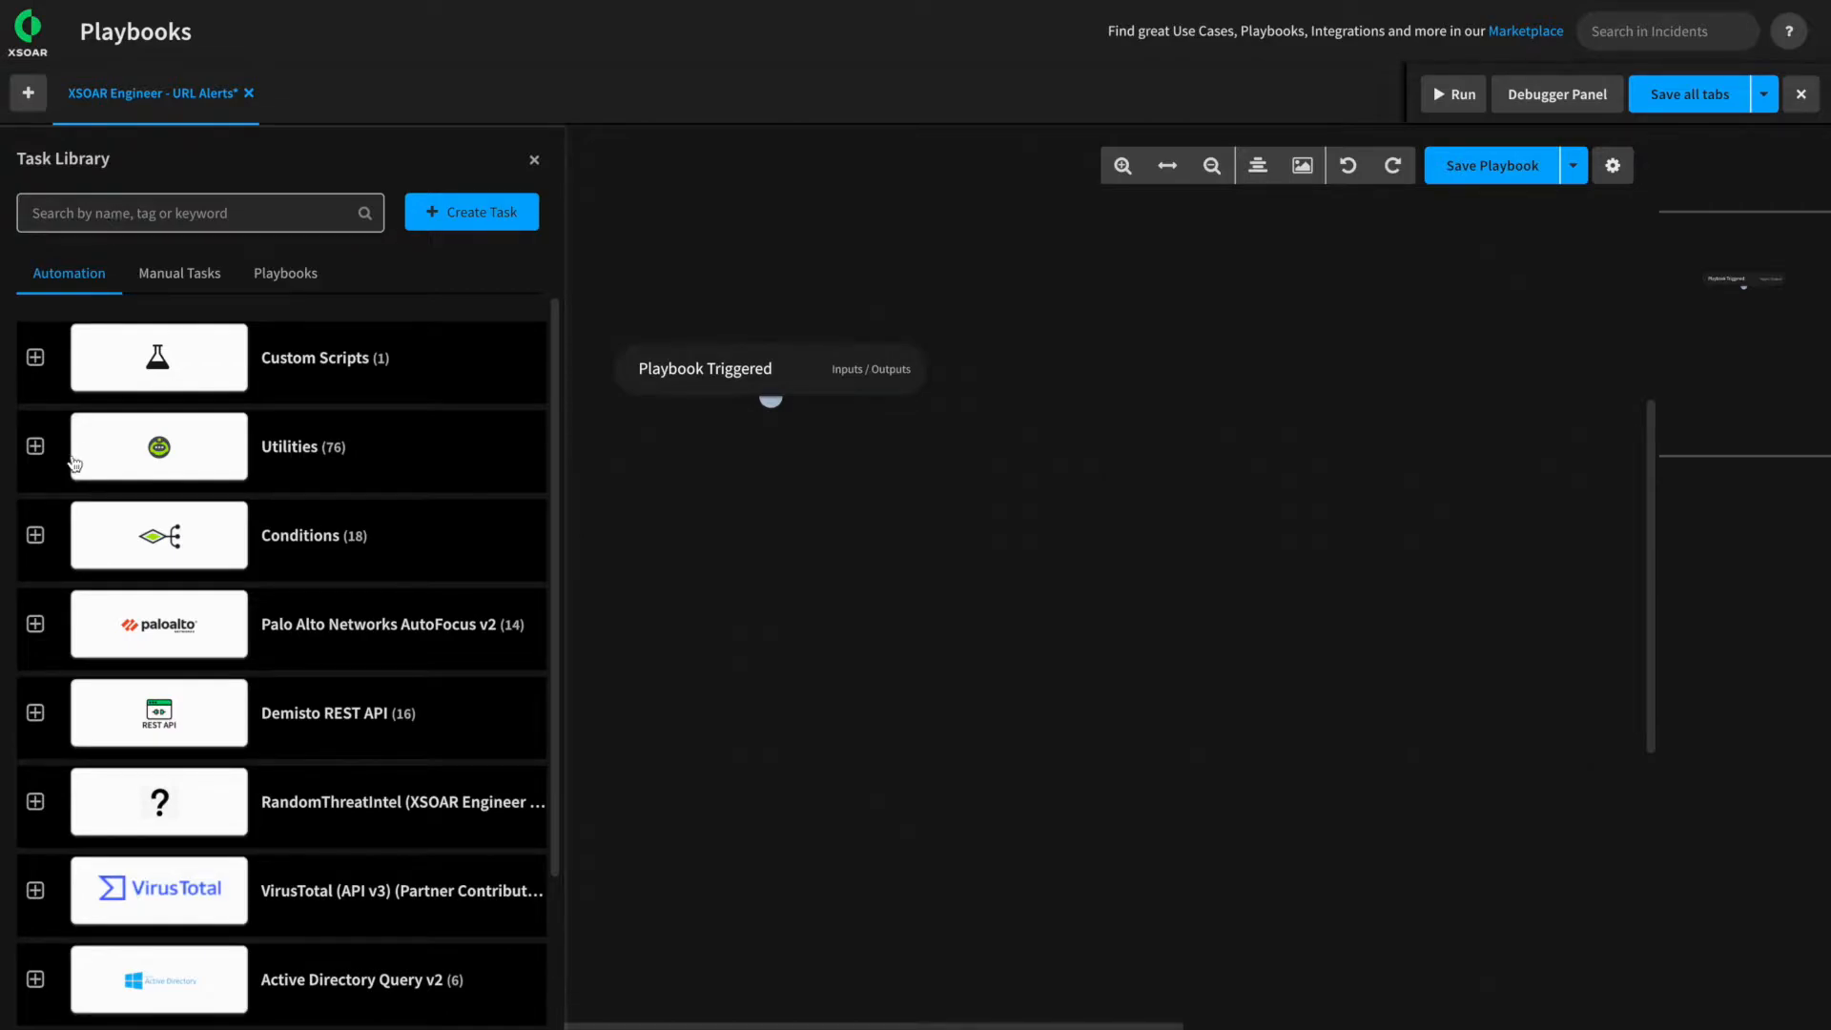
# Examine the Active Directory Query v2 automations in the Task Library, including the input fields of ad-get-user, without adding a task
pyautogui.scroll(-1, 265, 594)
pyautogui.scroll(-1, 266, 594)
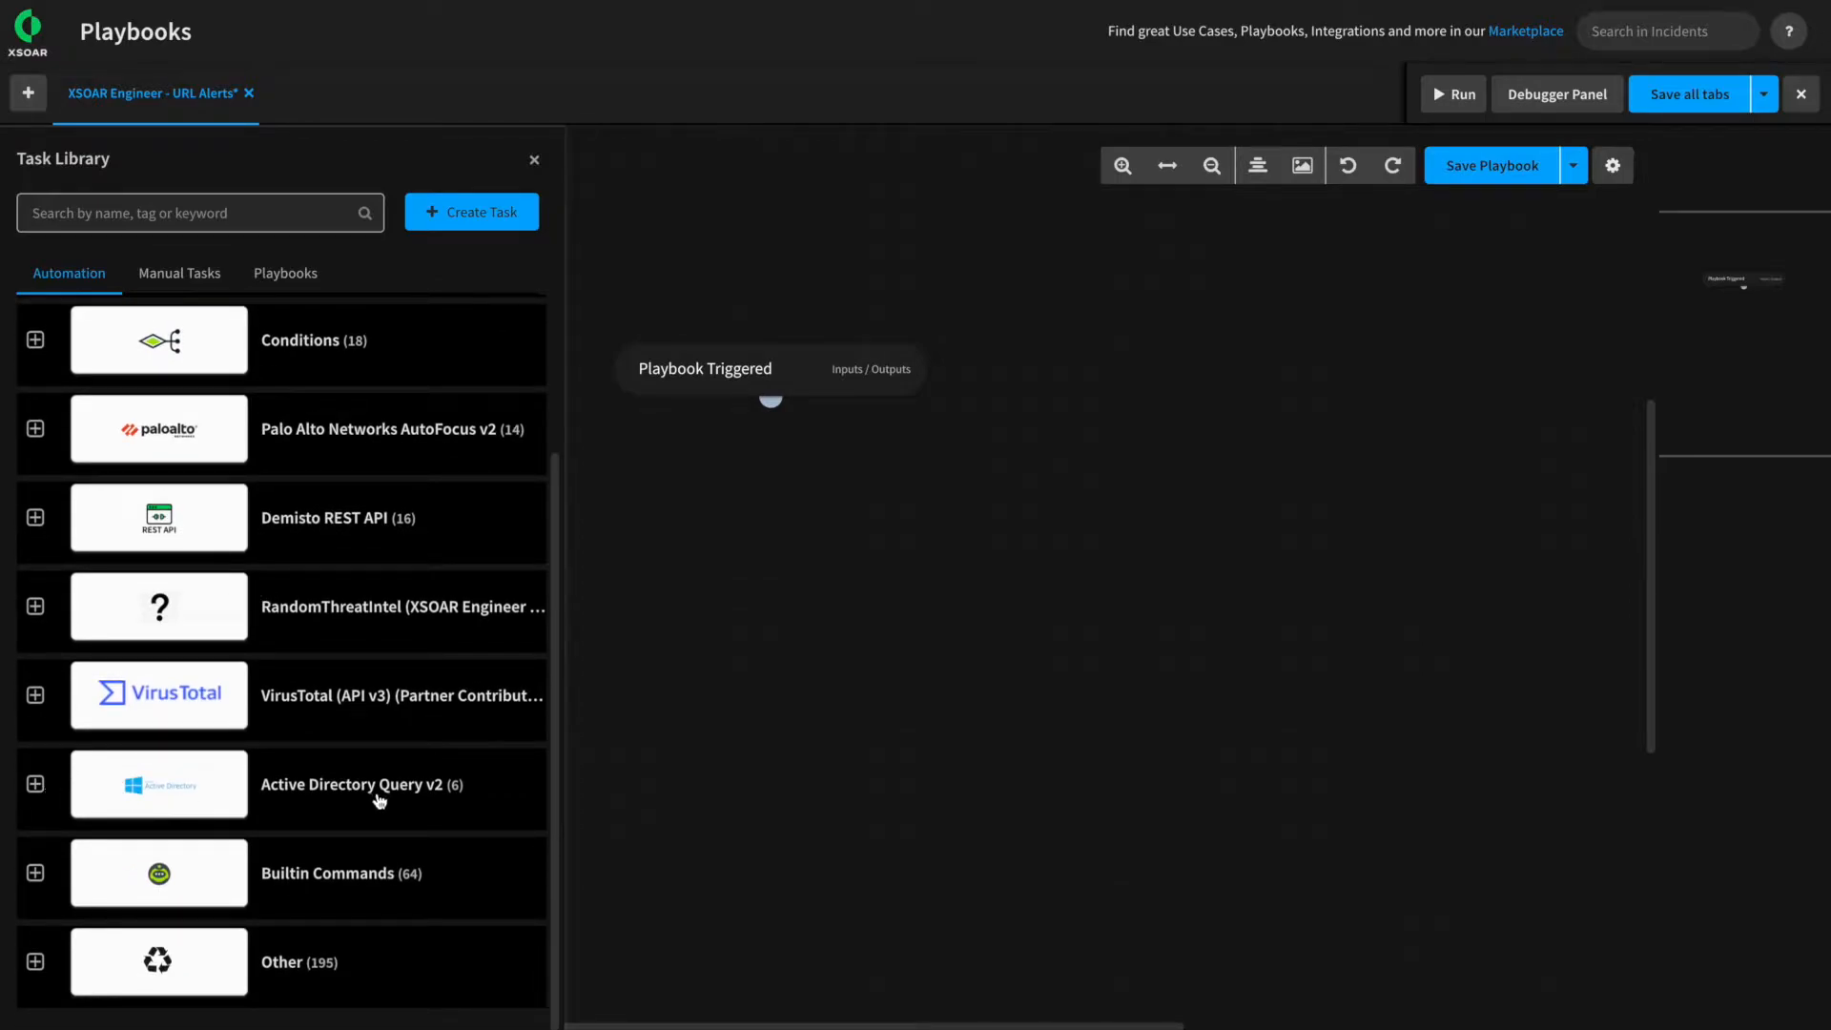
pyautogui.click(35, 784)
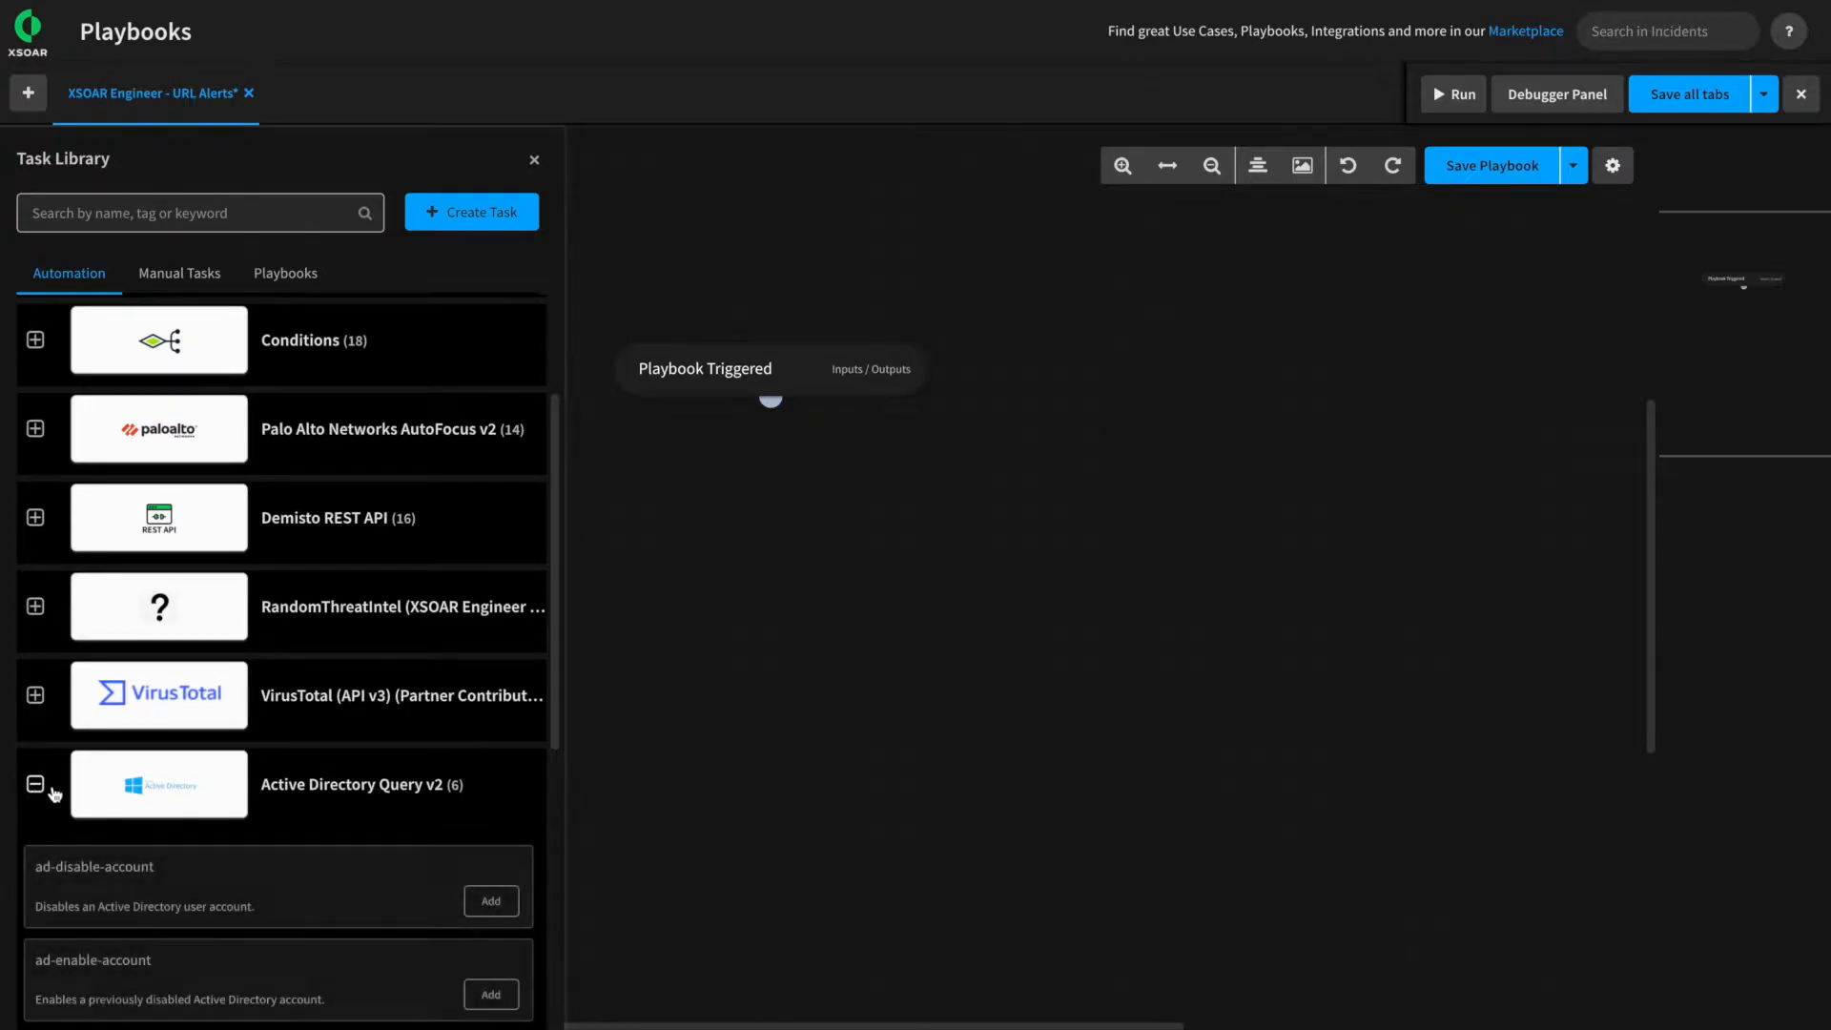
pyautogui.scroll(-2, 278, 767)
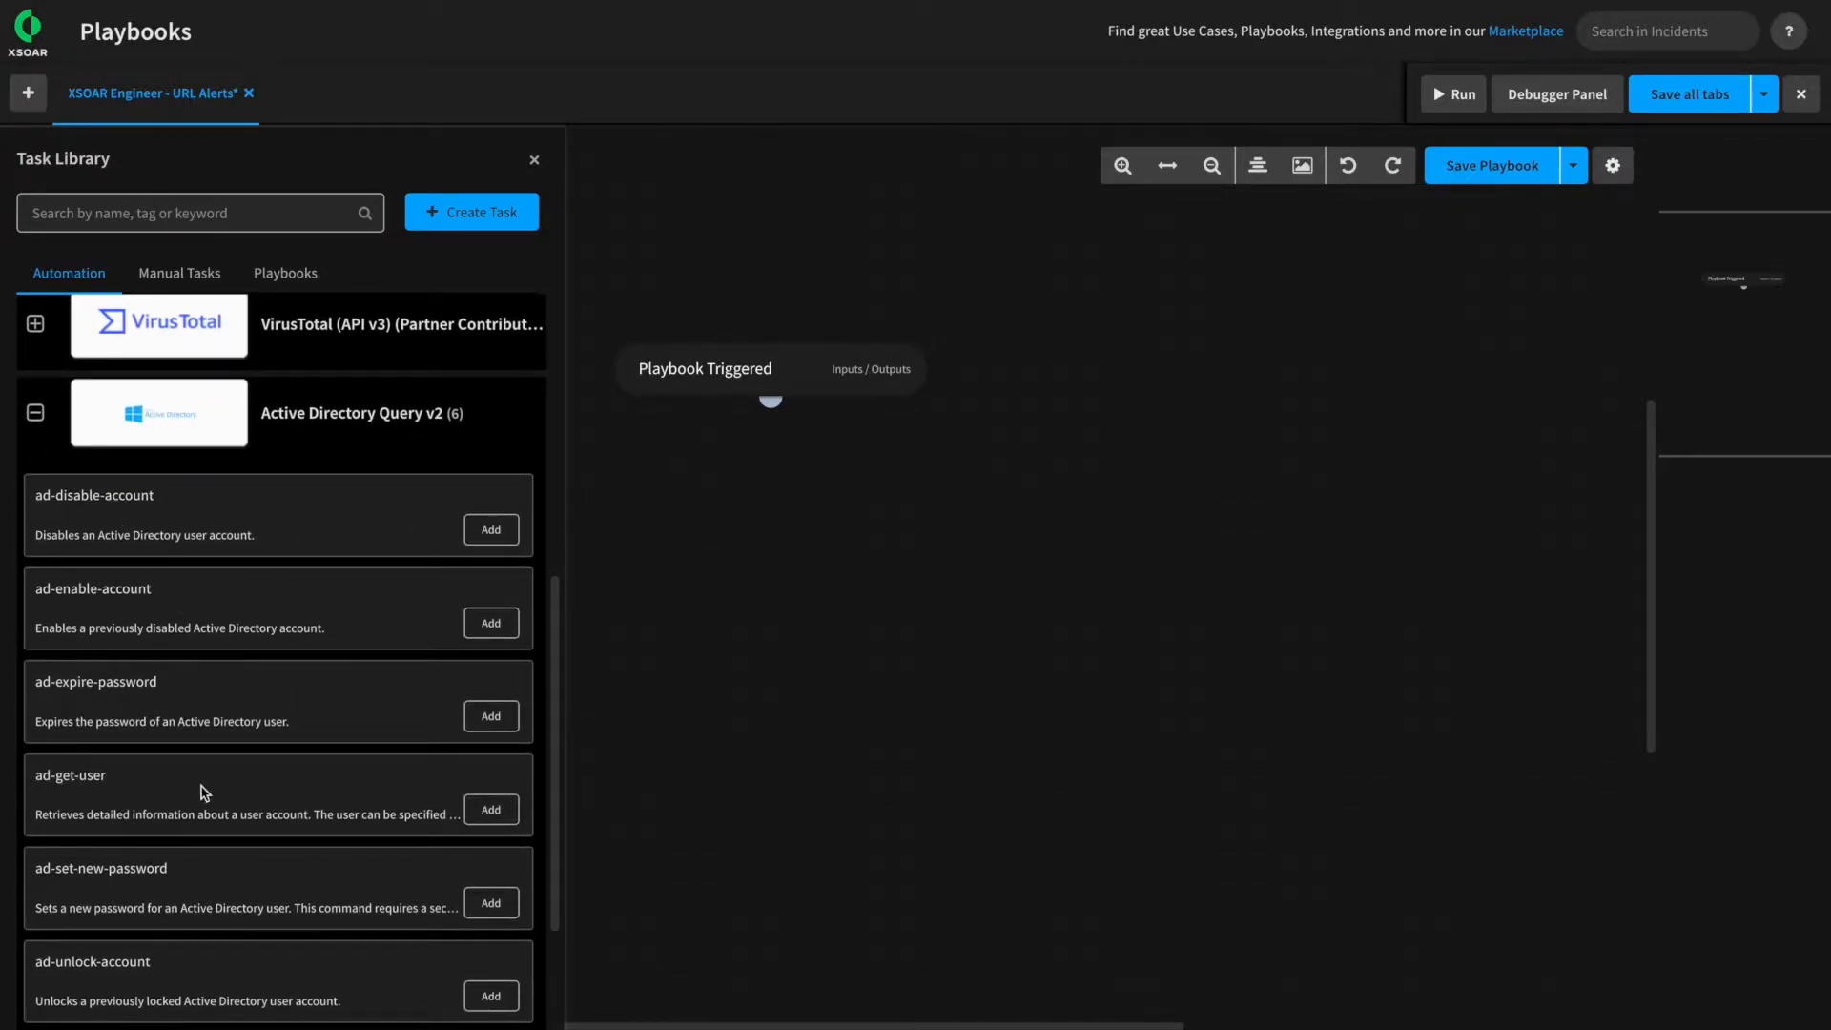
pyautogui.click(491, 811)
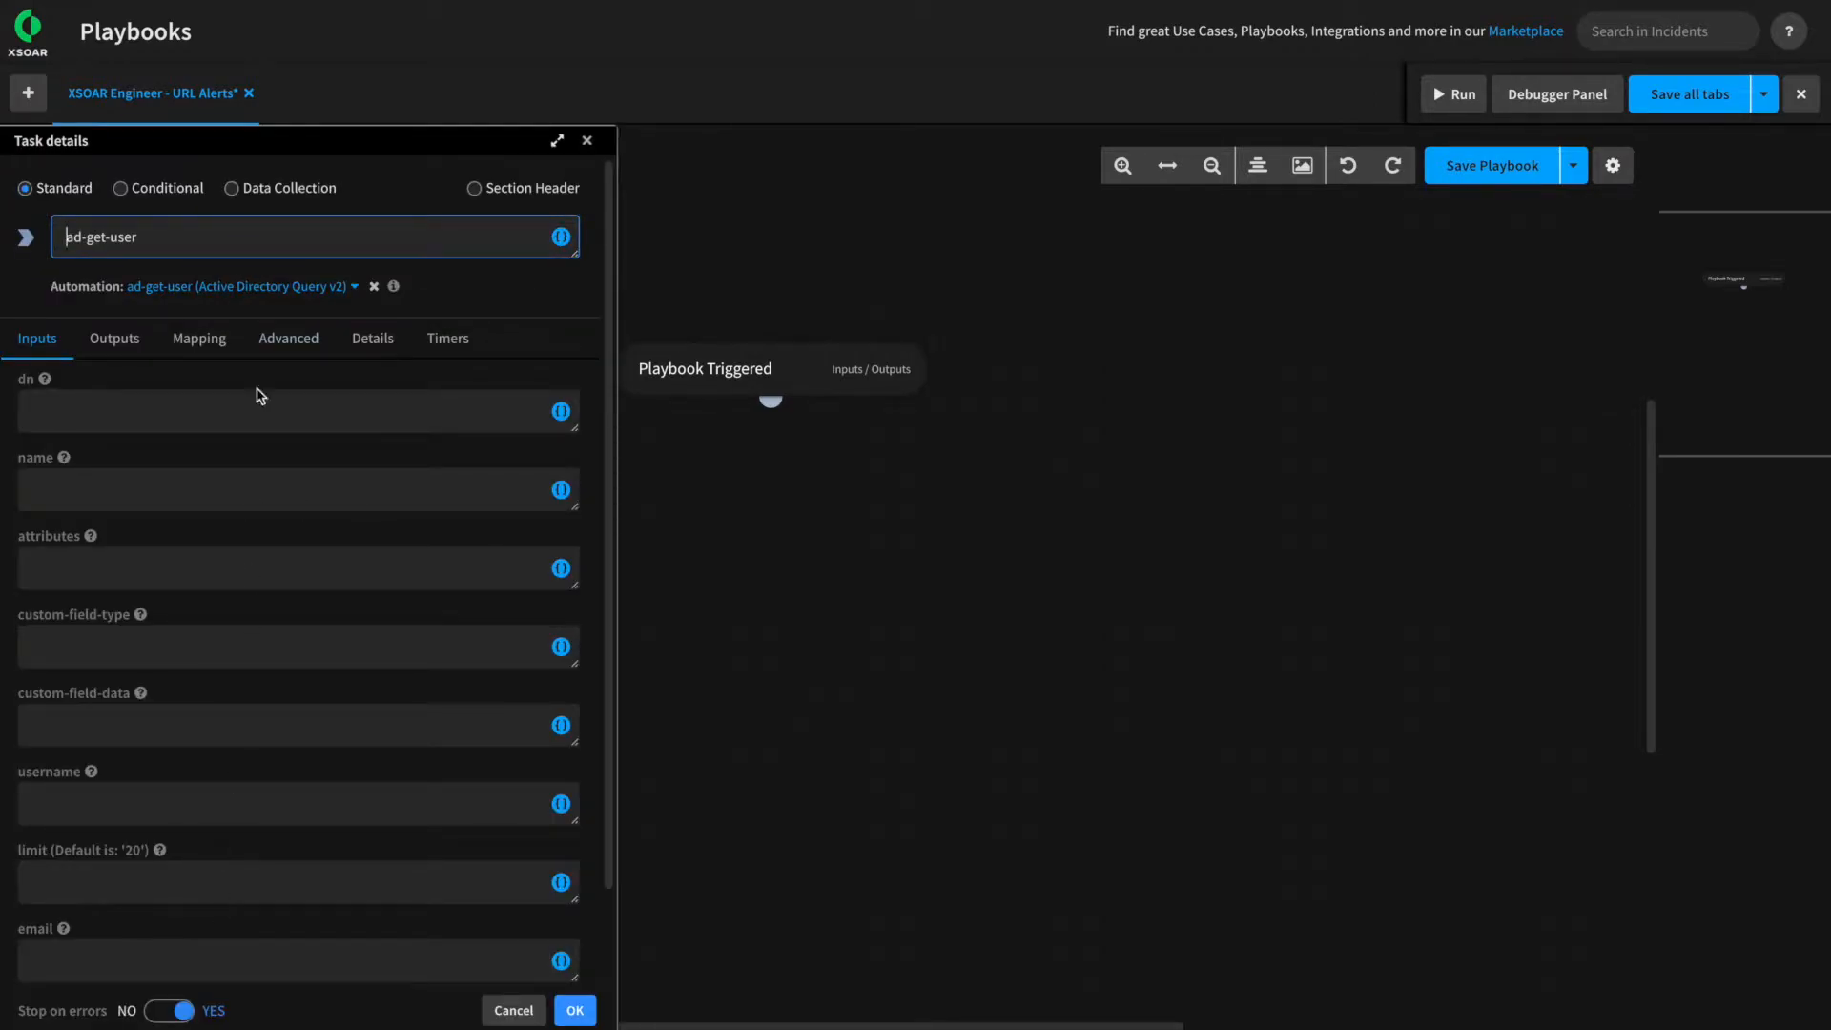
pyautogui.click(586, 141)
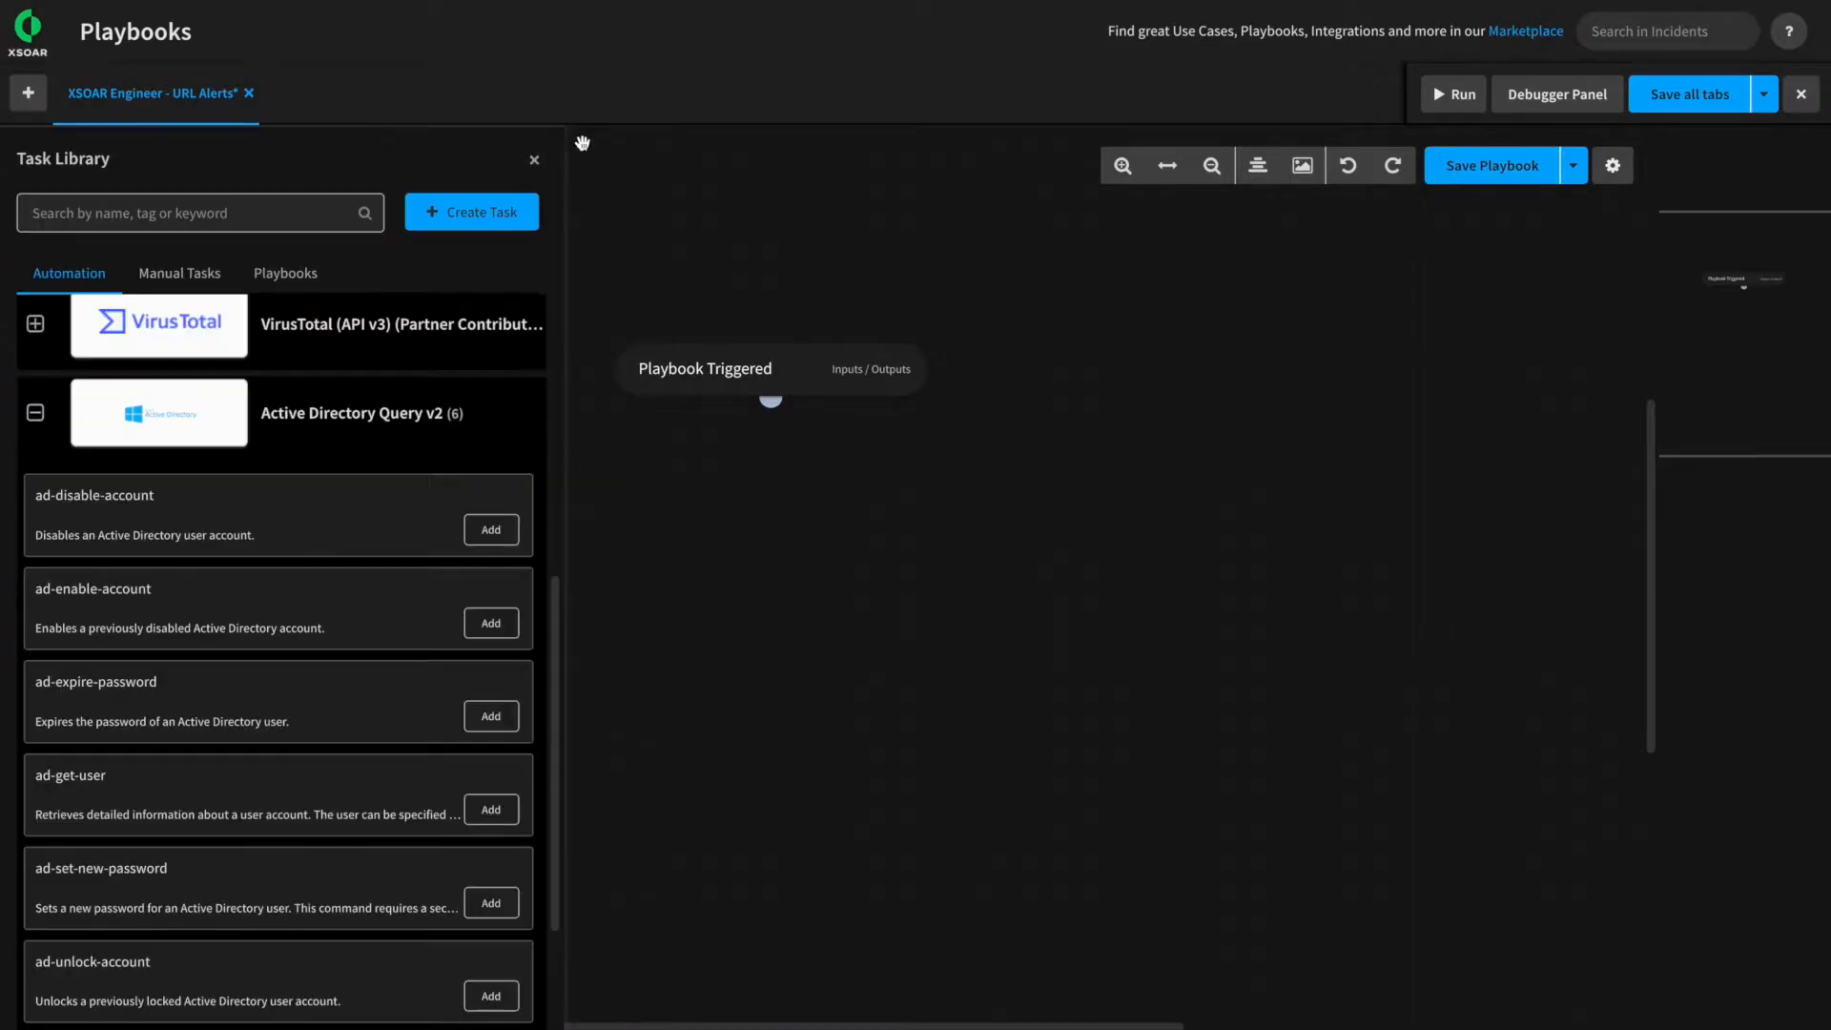
# Review the library's manual tasks, including those of Access Investigation - Generic, and its reusable playbooks, then close the library
pyautogui.click(180, 281)
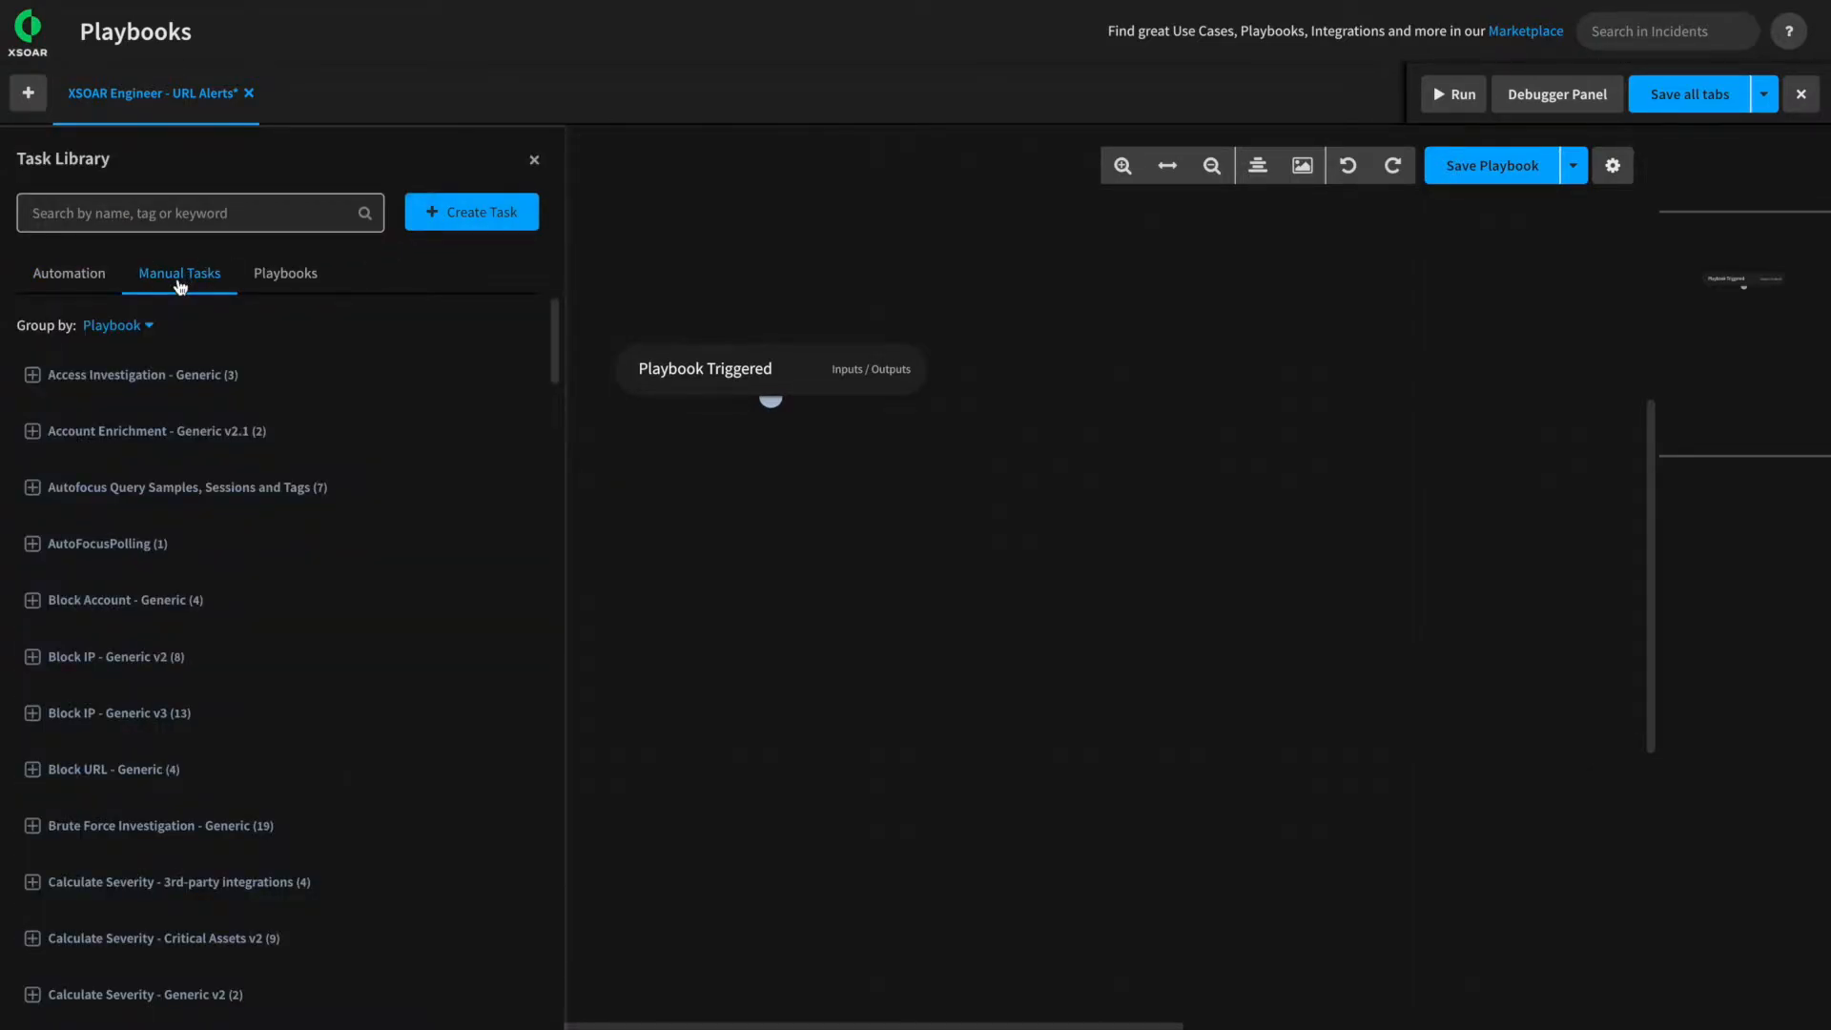
pyautogui.click(31, 375)
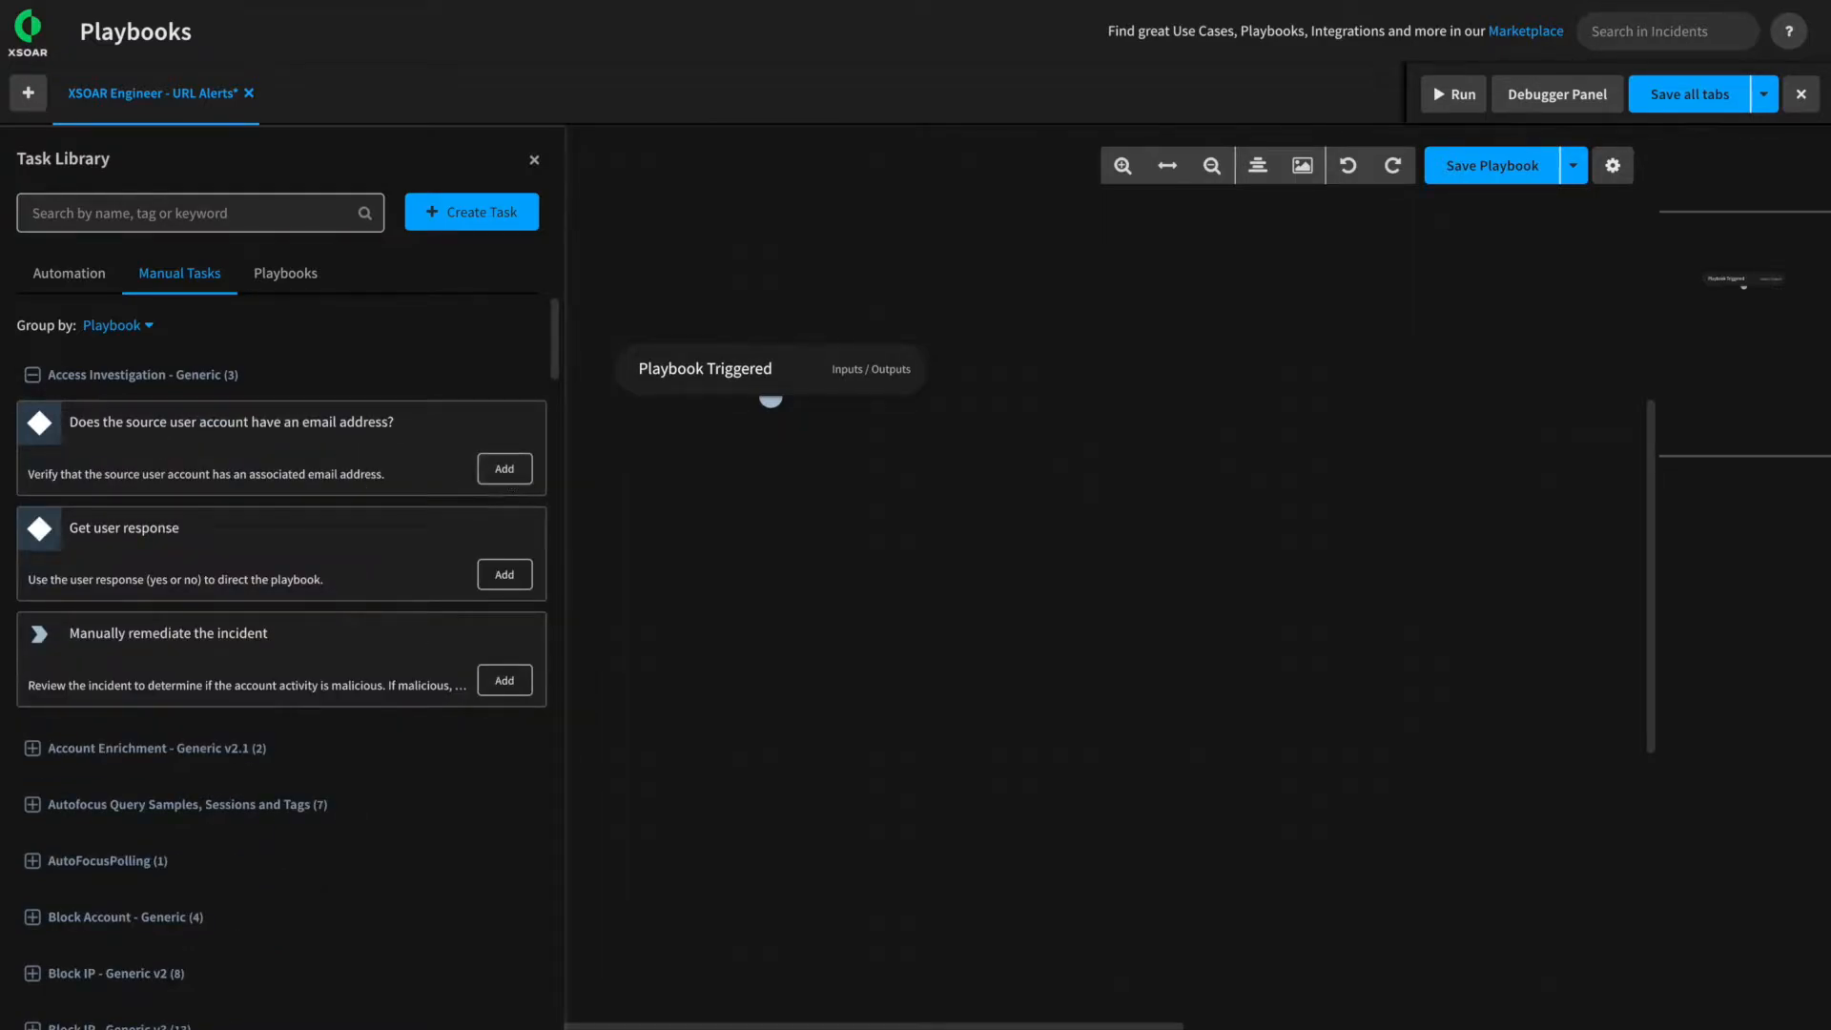
pyautogui.click(31, 375)
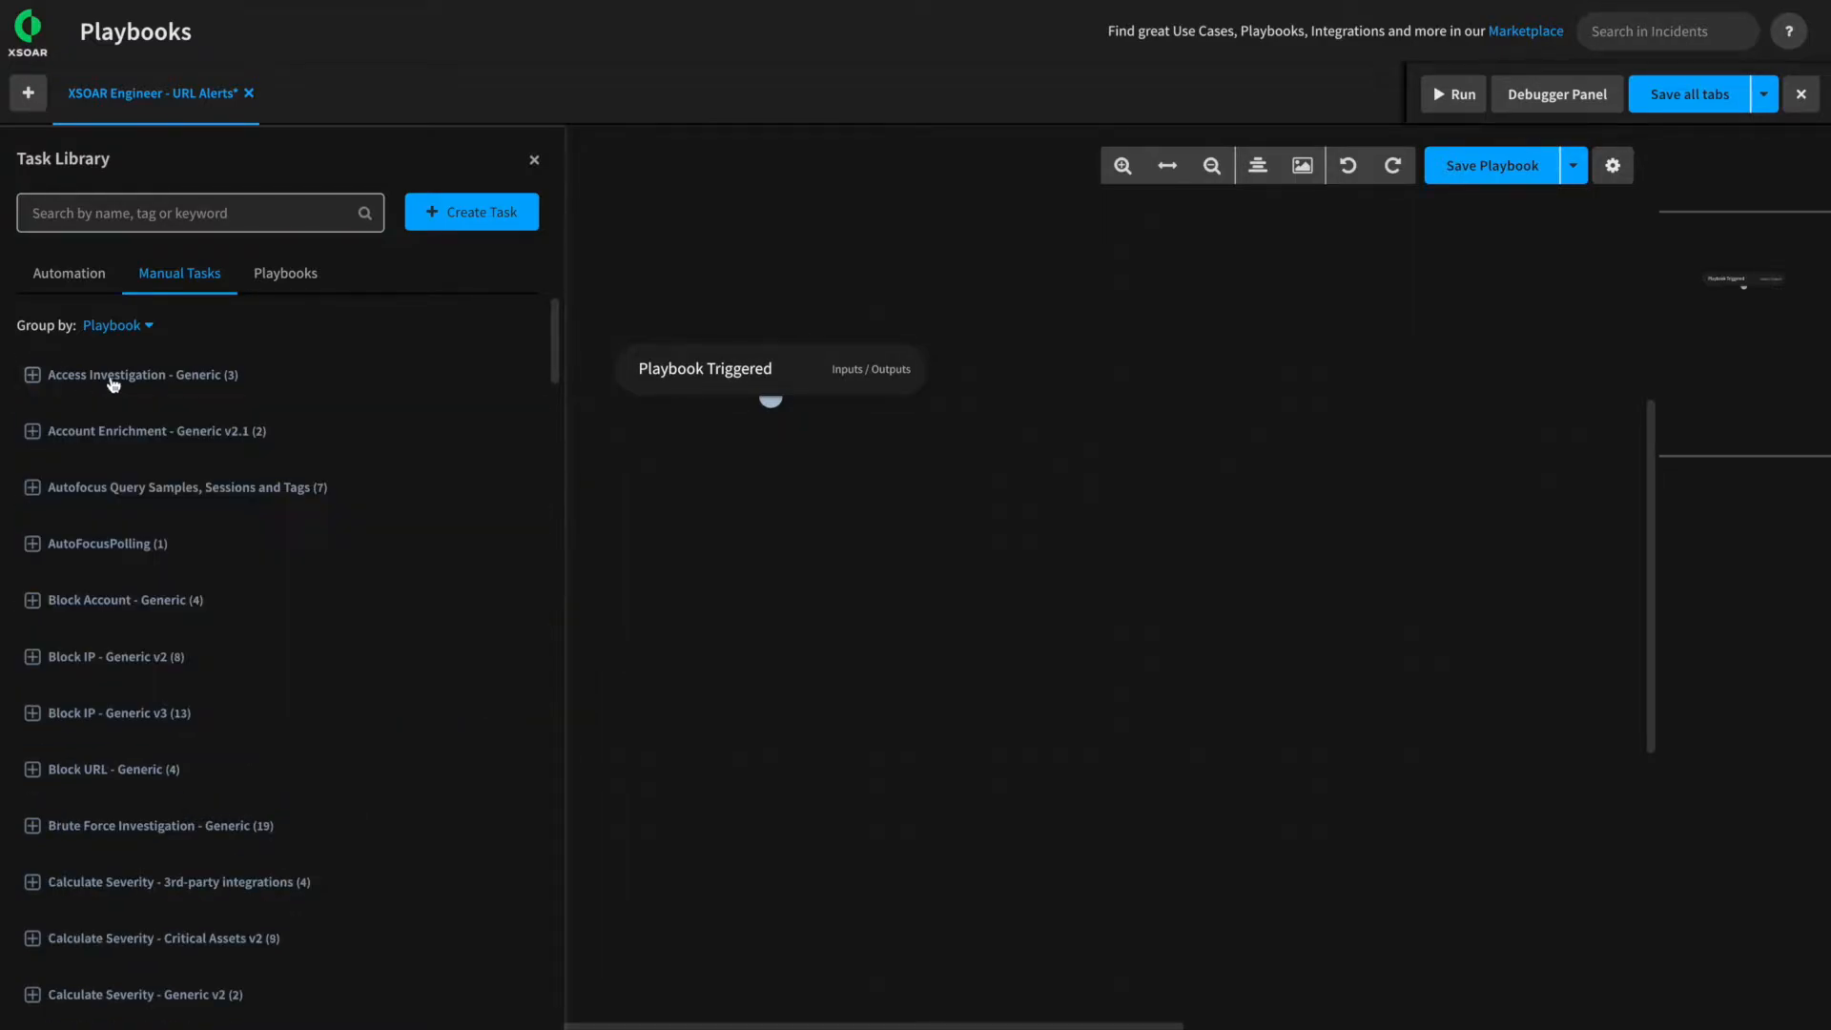
pyautogui.click(291, 286)
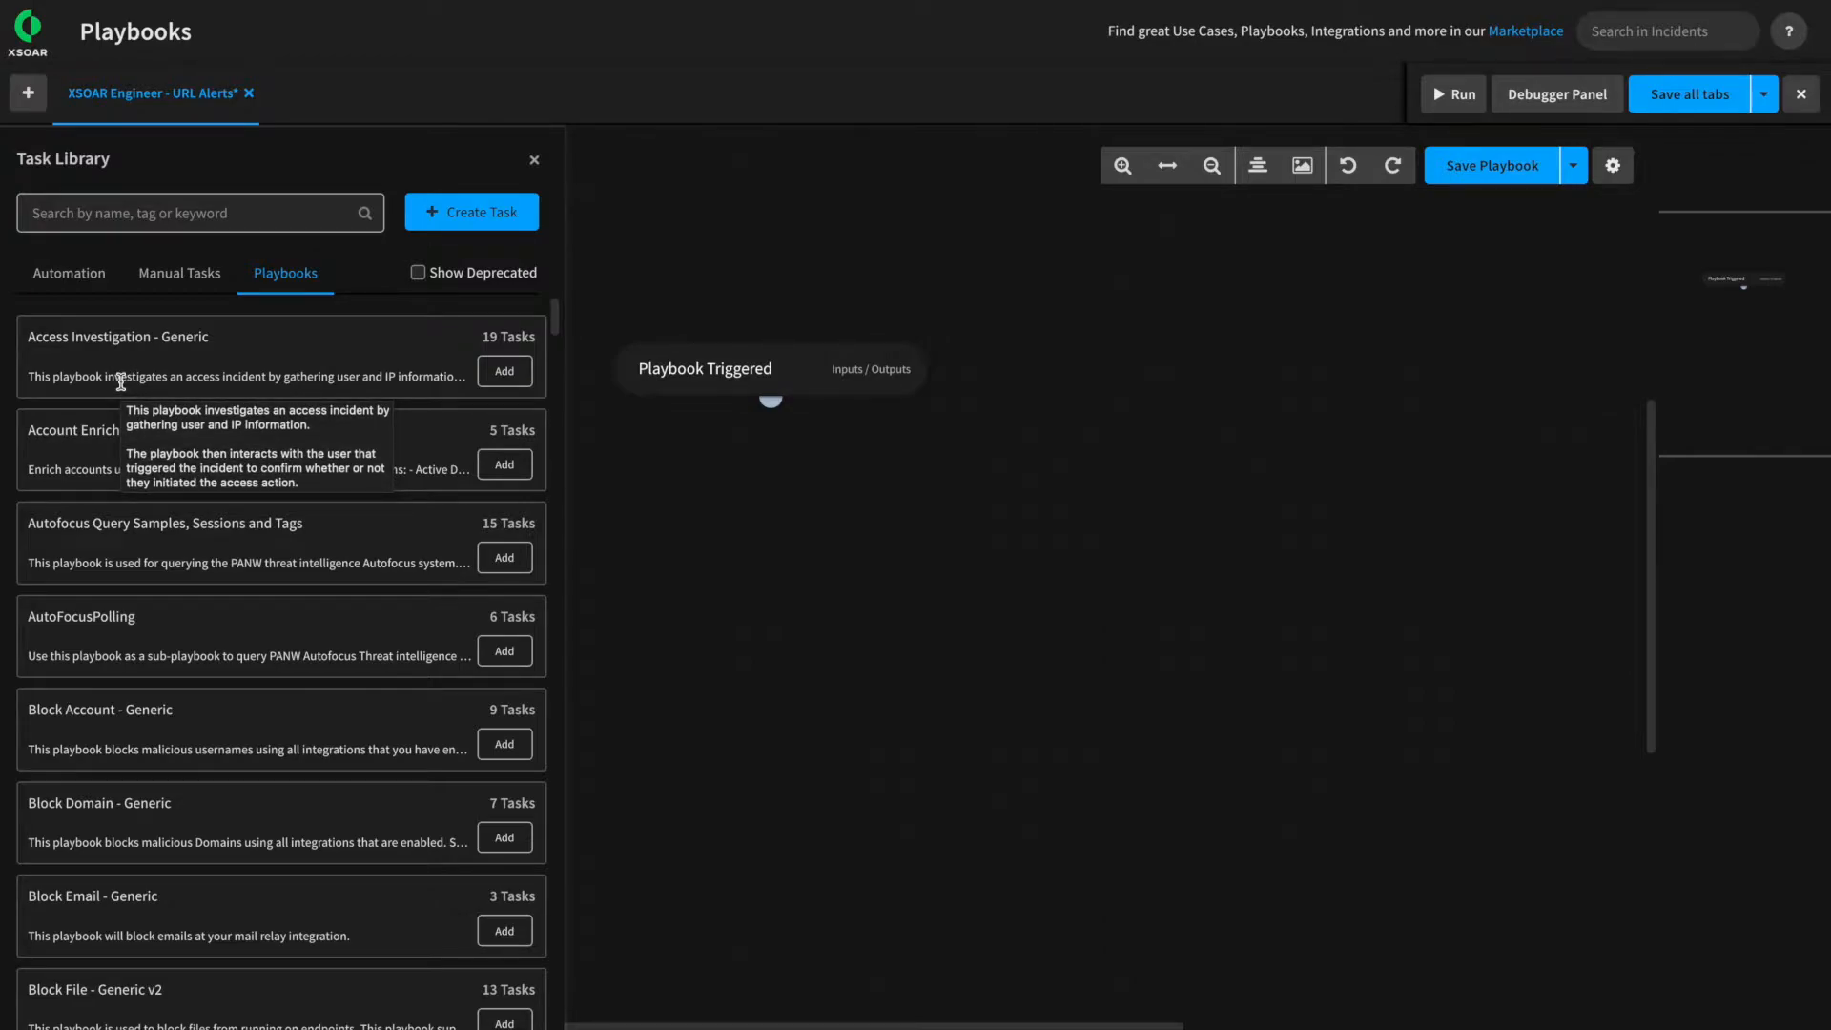
pyautogui.click(535, 166)
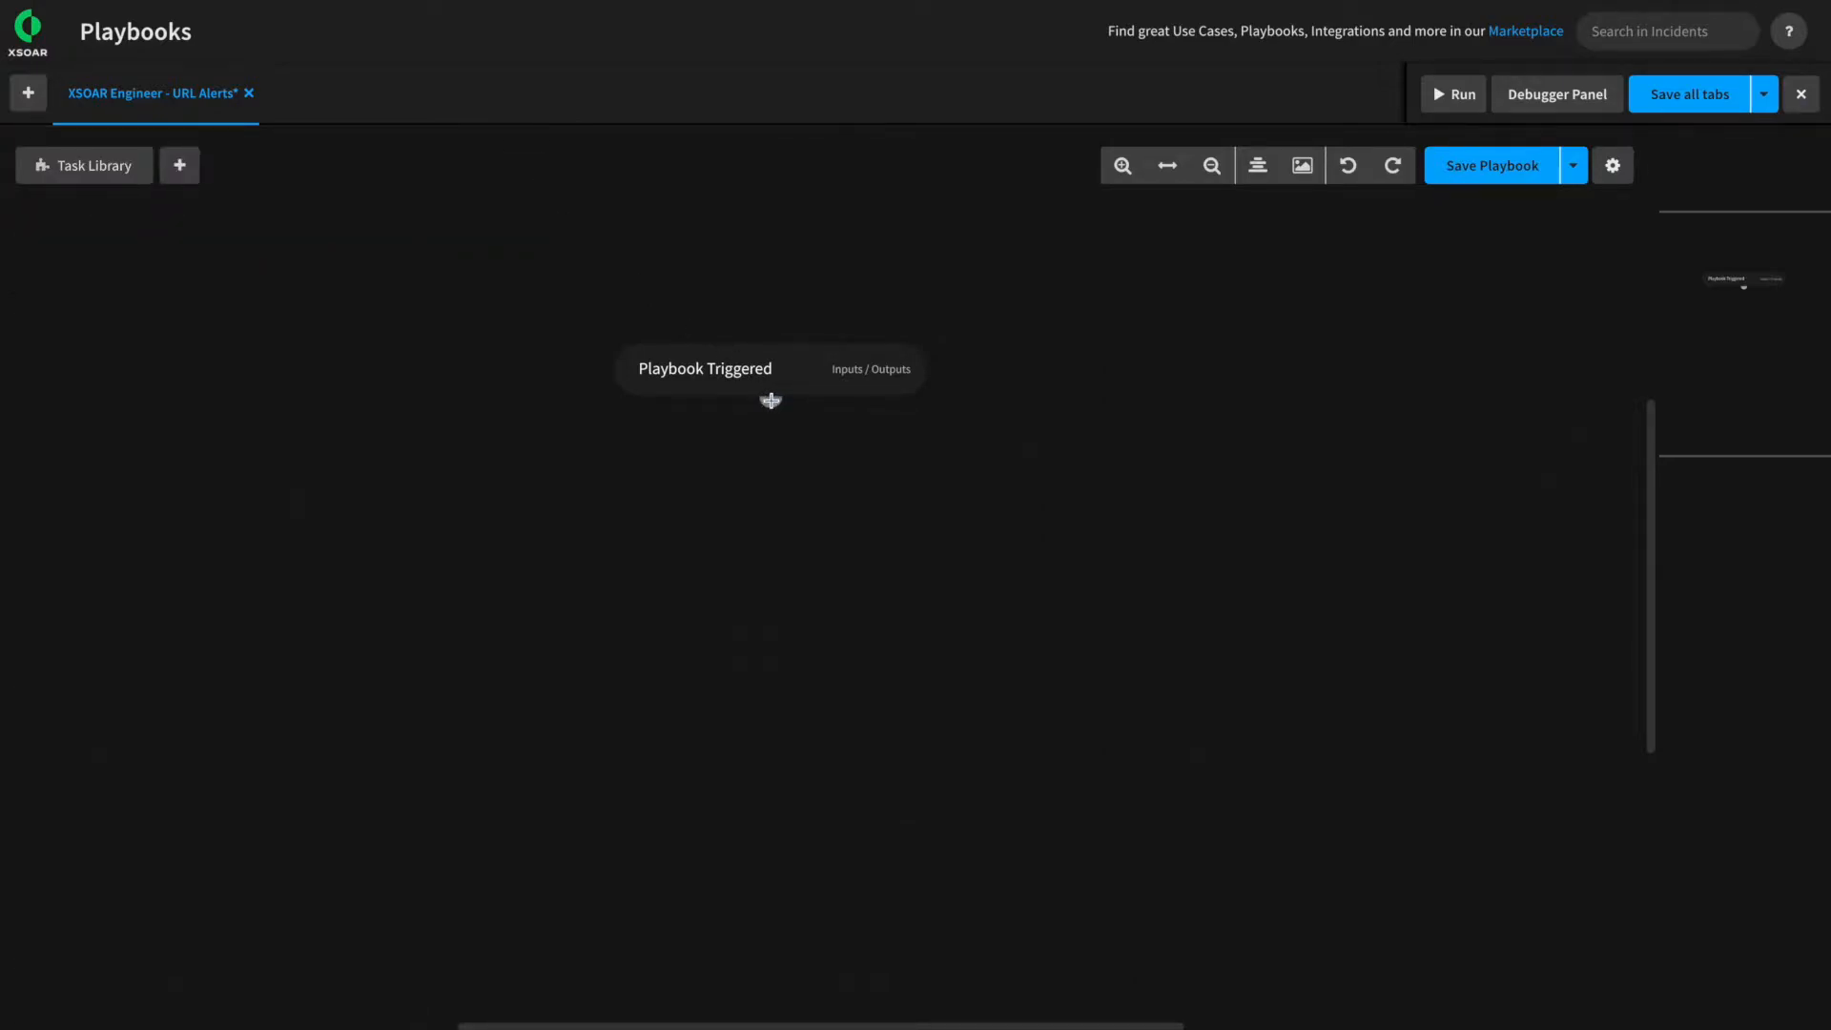
# Add a task connected below Playbook Triggered and enter "Playbook Essentials" as its name
pyautogui.moveTo(771, 403); pyautogui.dragTo(778, 510)
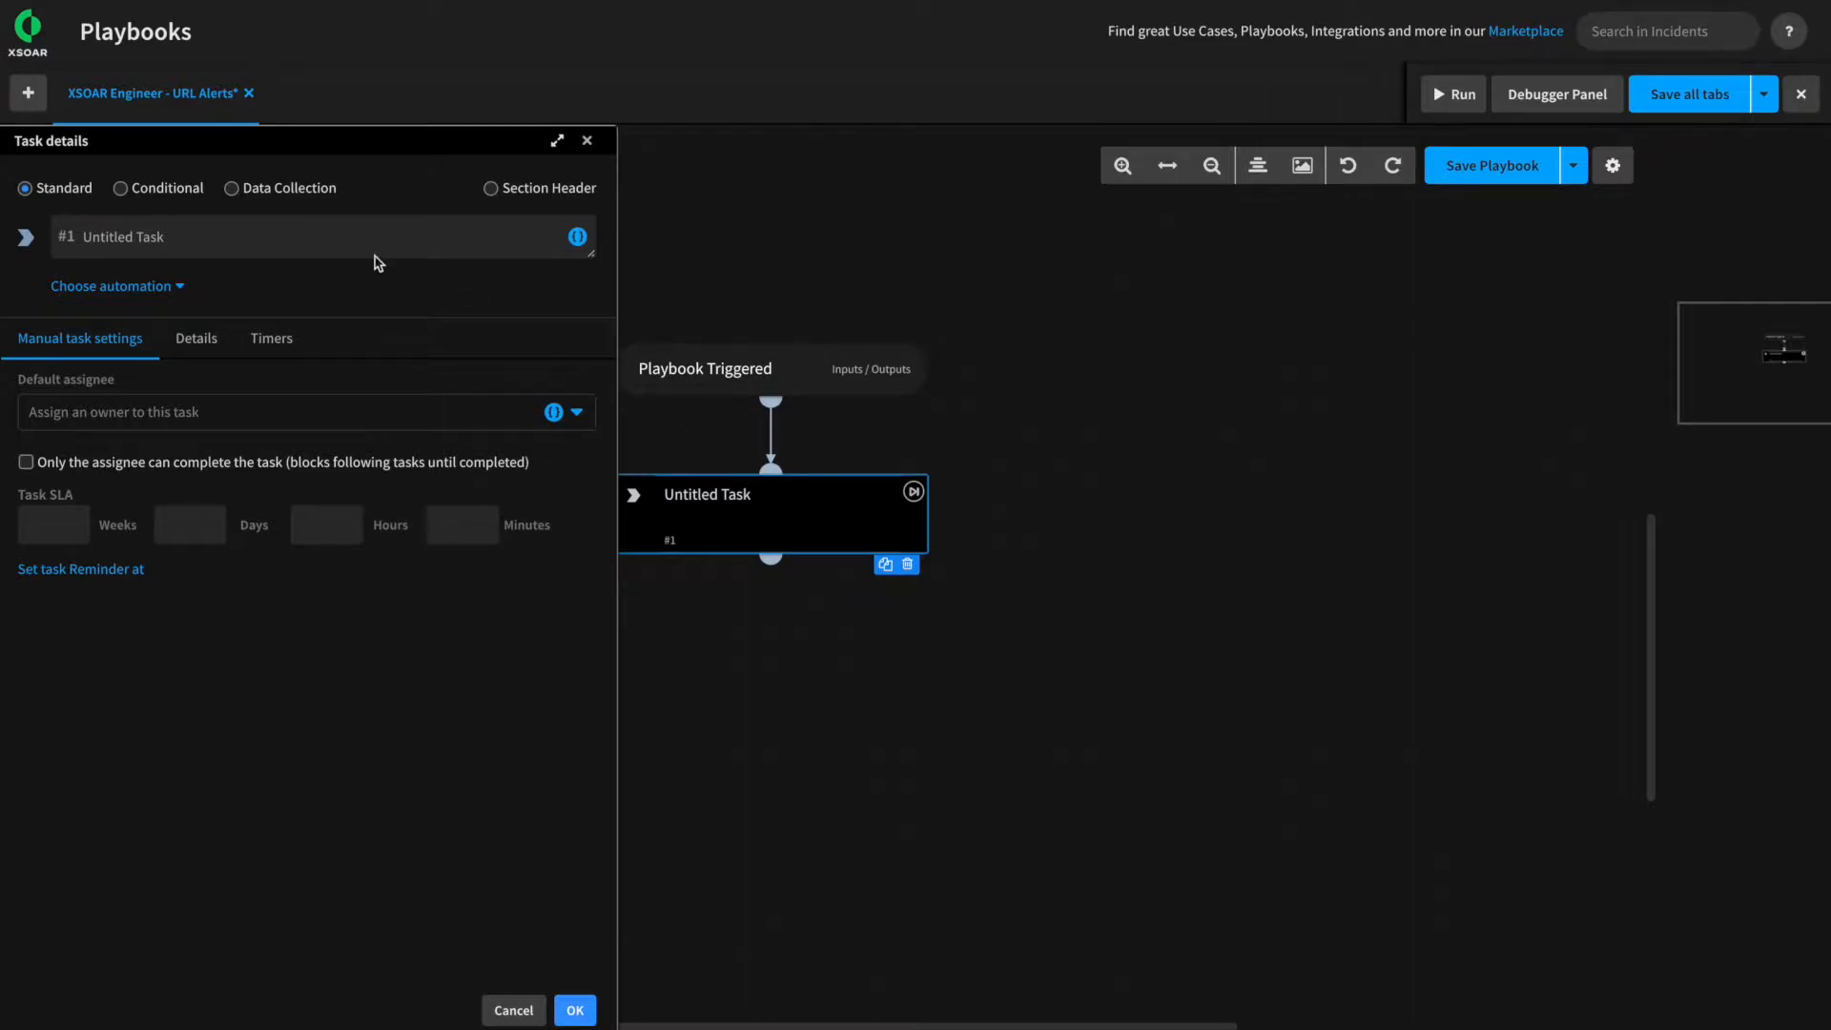
pyautogui.moveTo(167, 236); pyautogui.dragTo(51, 232)
pyautogui.write('Pl')
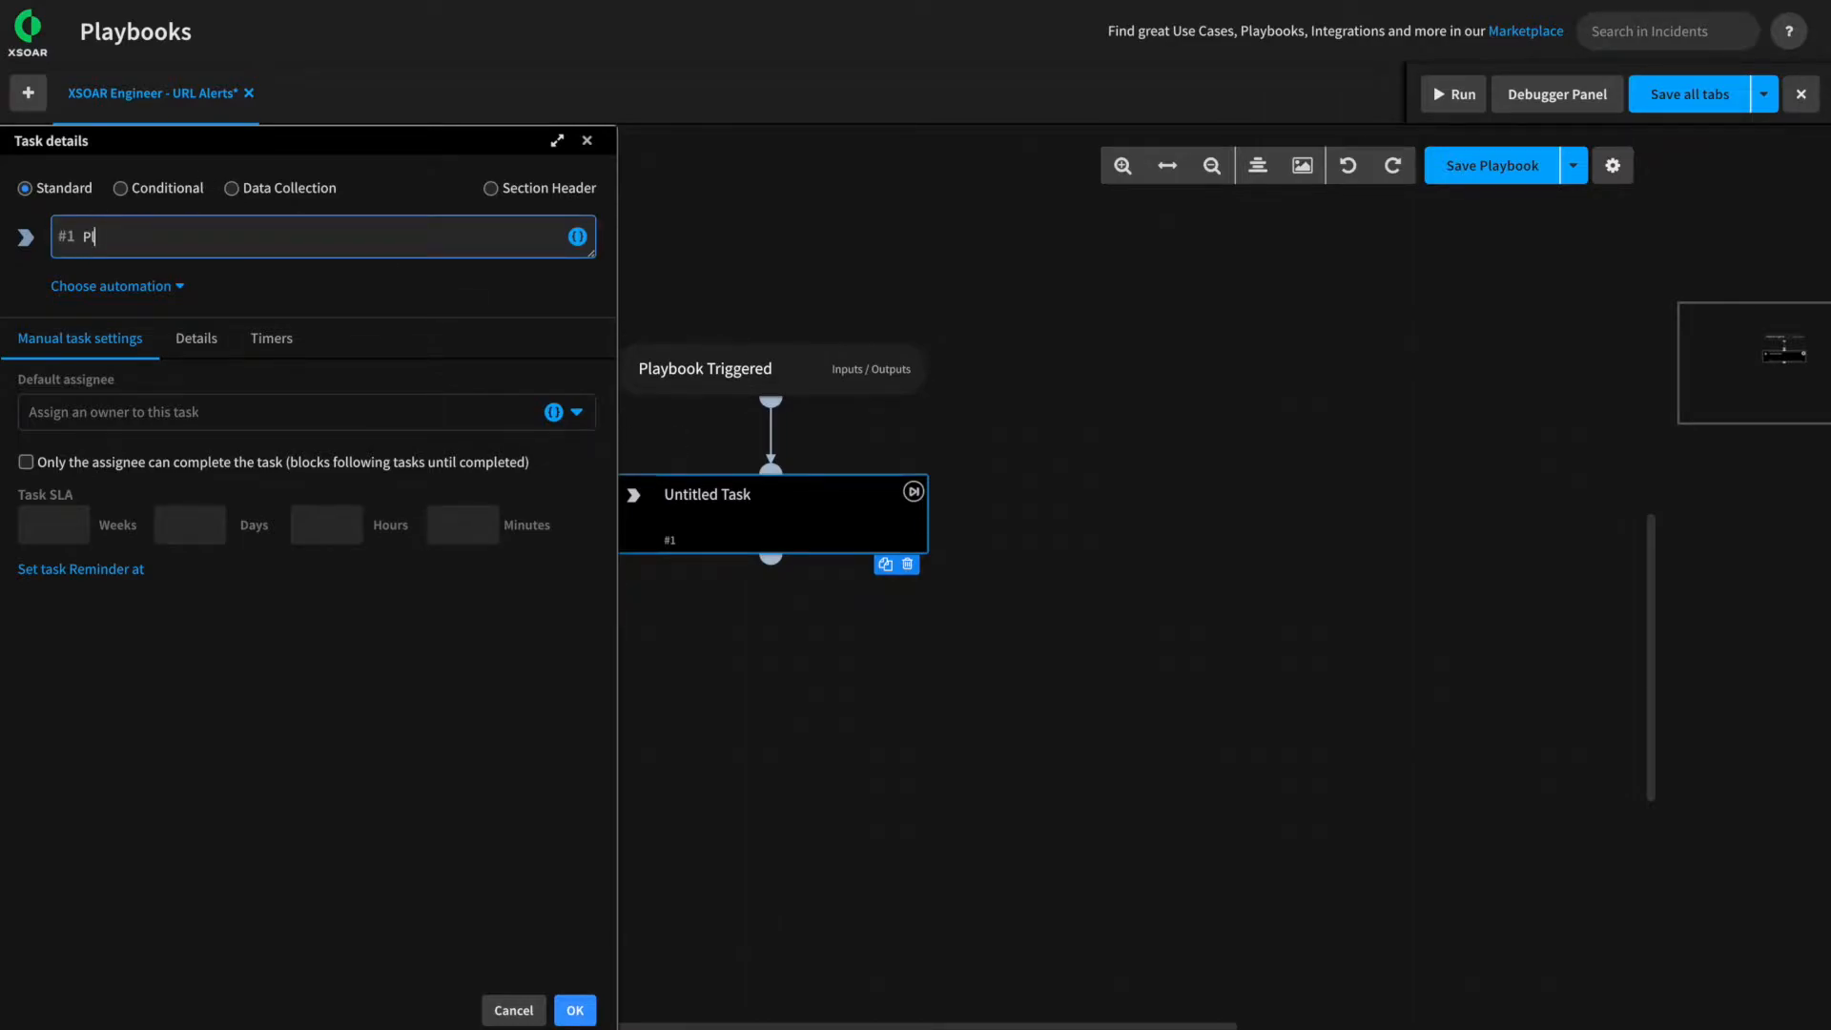
pyautogui.write('aybook Essentials')
# Examine the settings offered by the Conditional, Data Collection and Section Header task types, ending on Standard
pyautogui.click(115, 287)
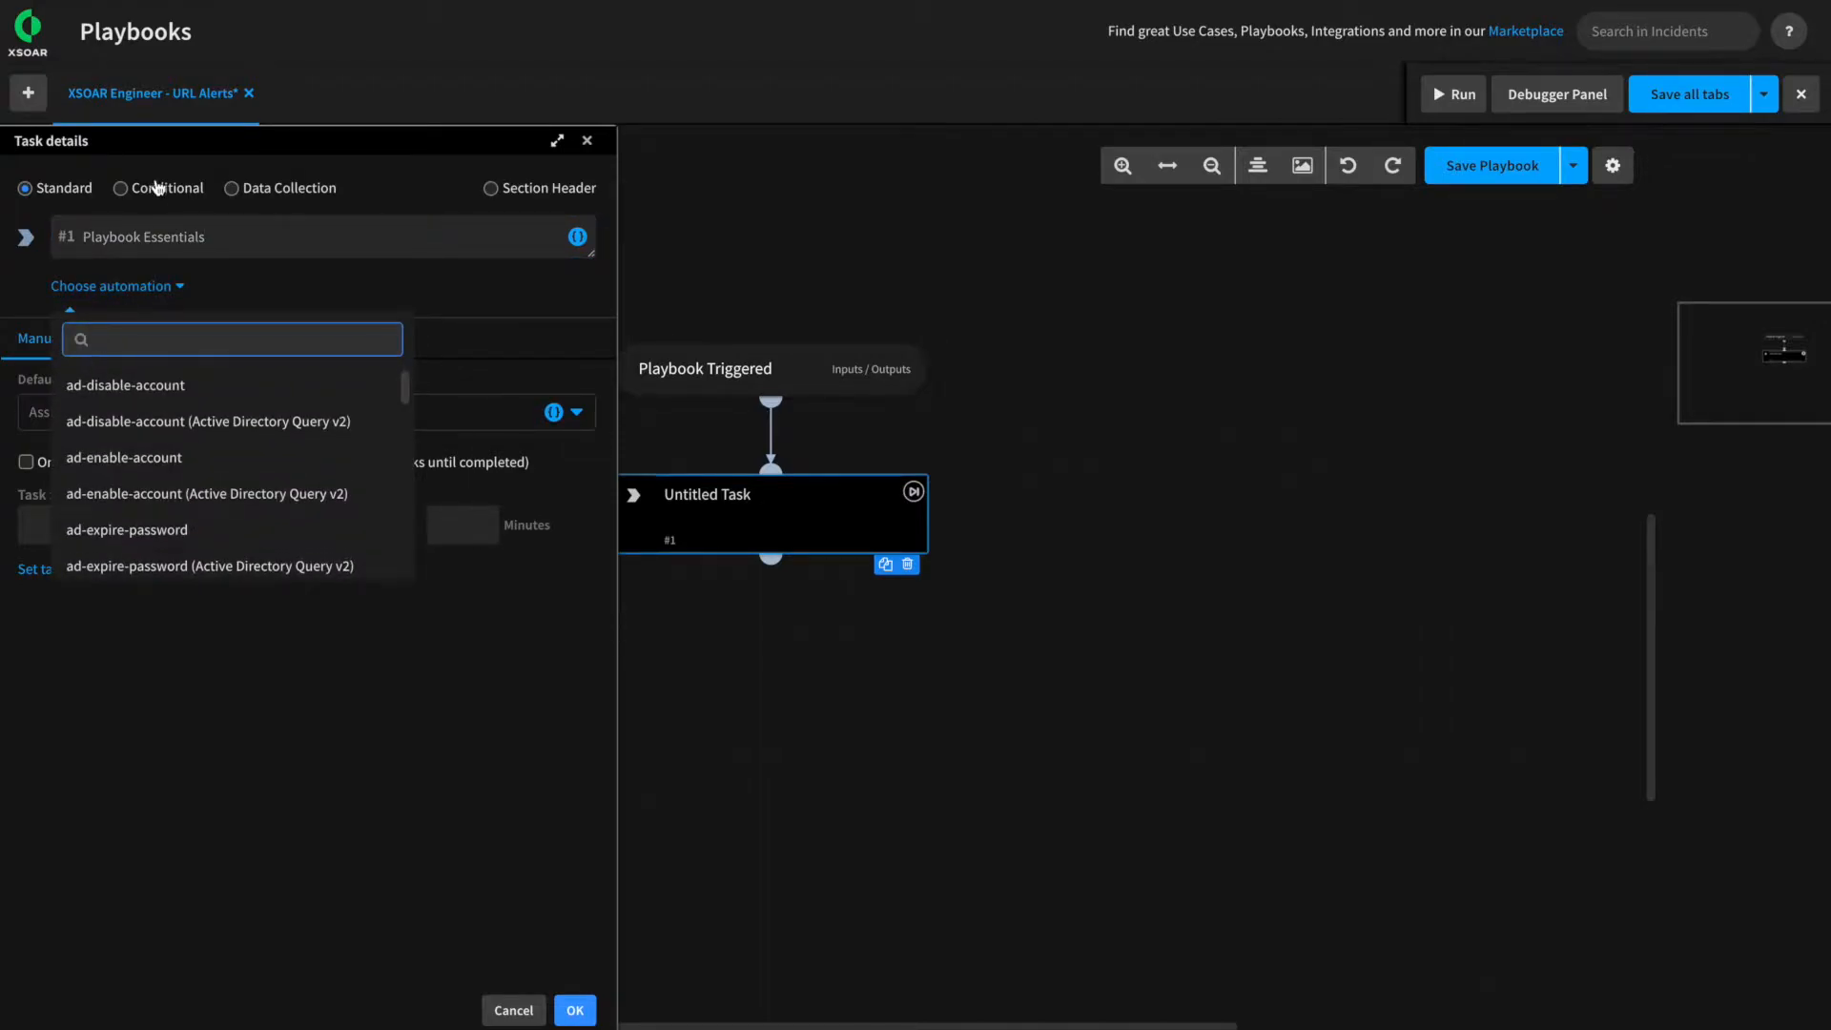
pyautogui.click(155, 168)
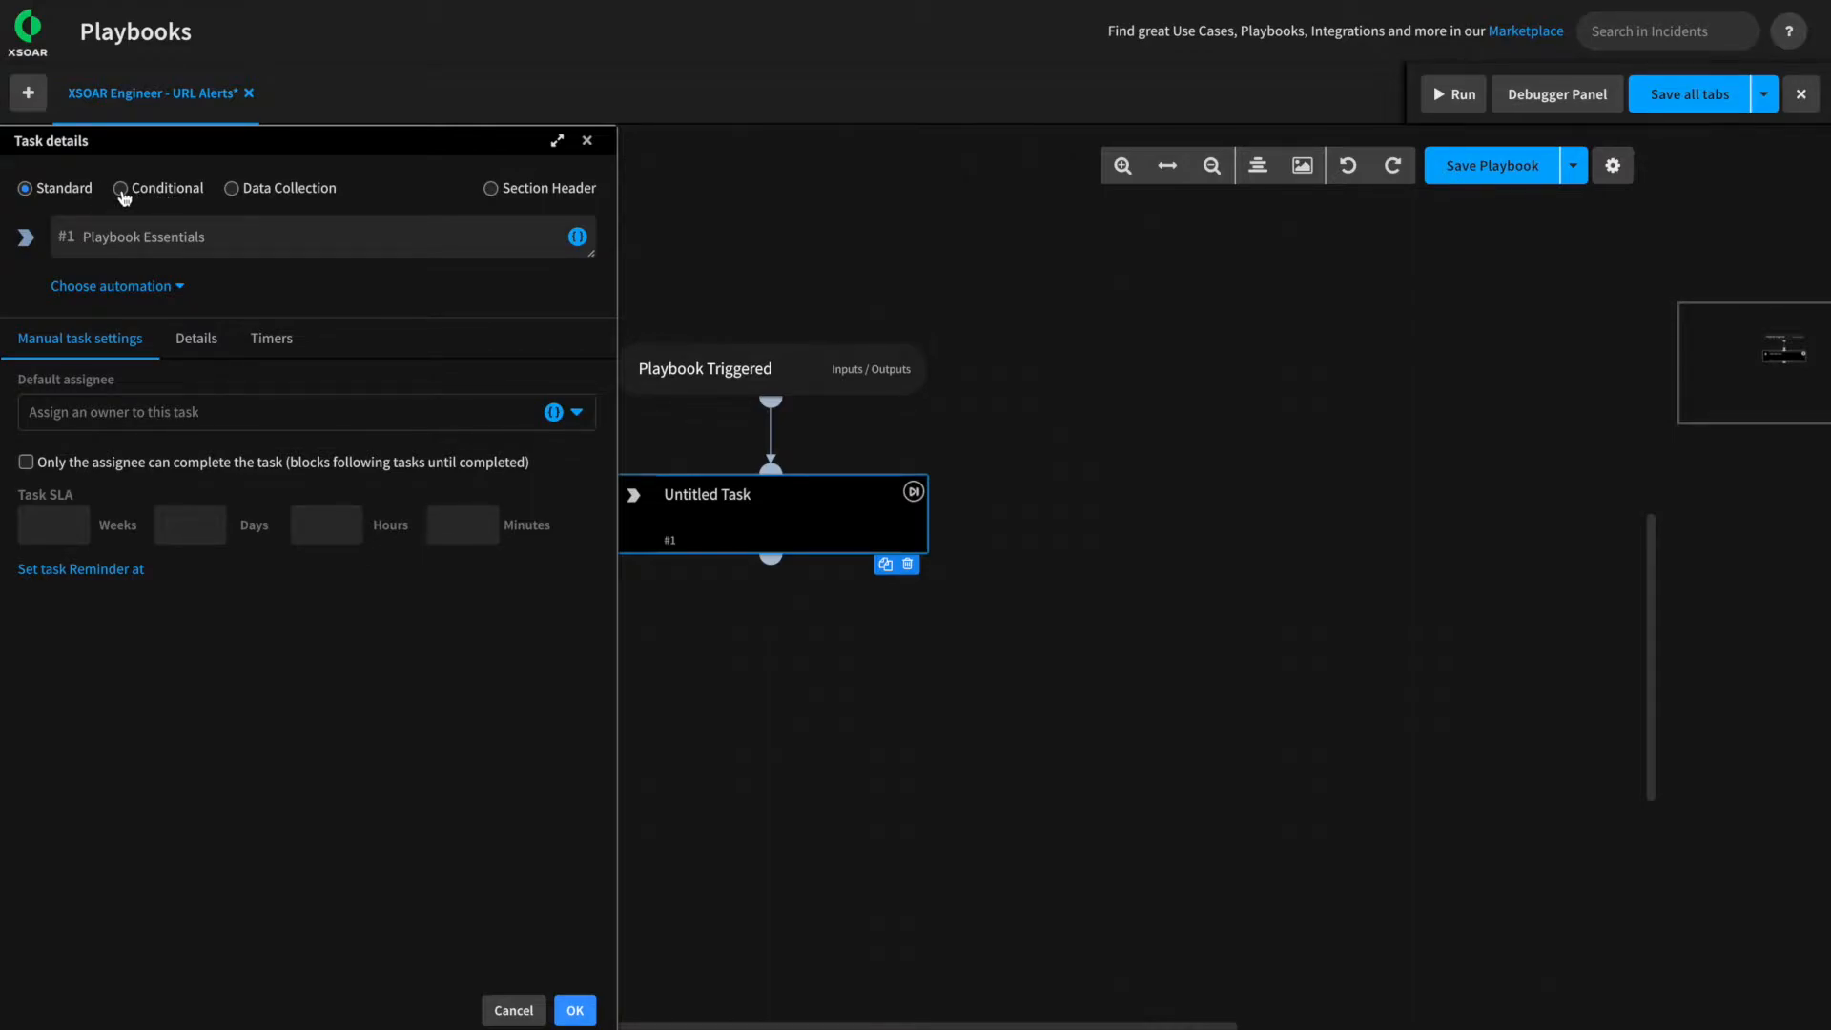
pyautogui.click(122, 188)
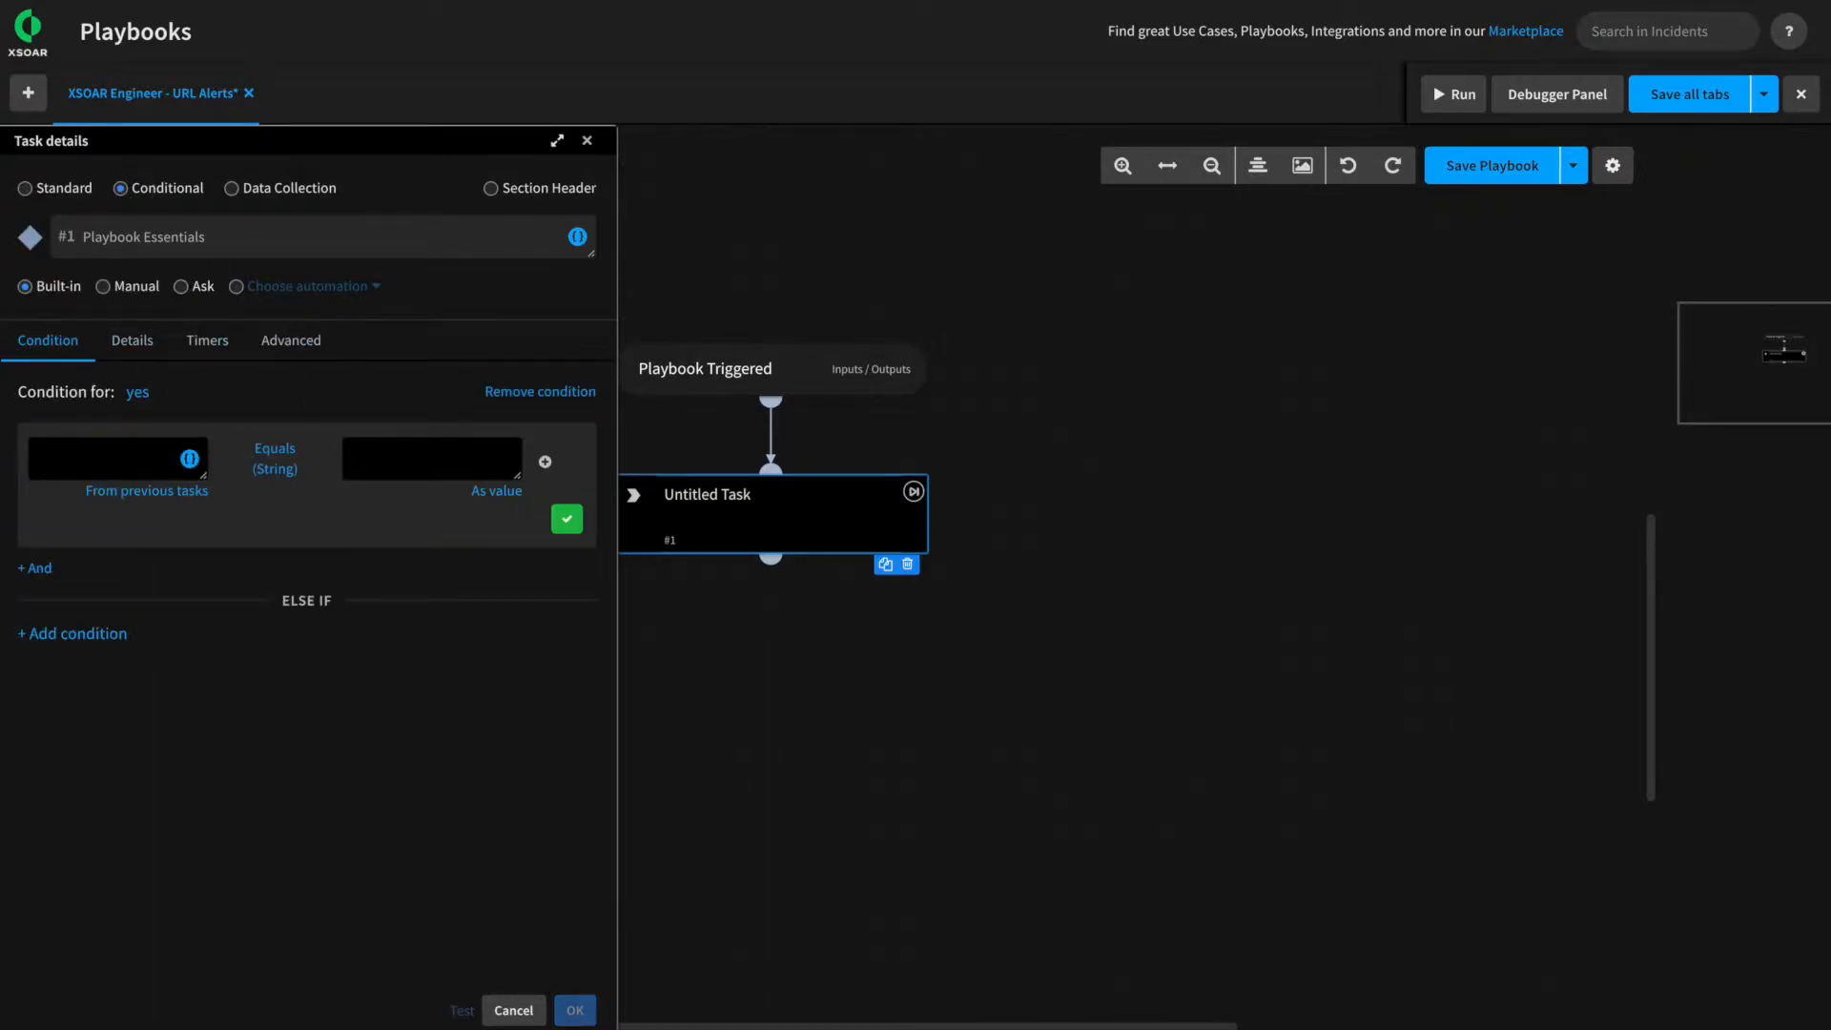
pyautogui.click(233, 193)
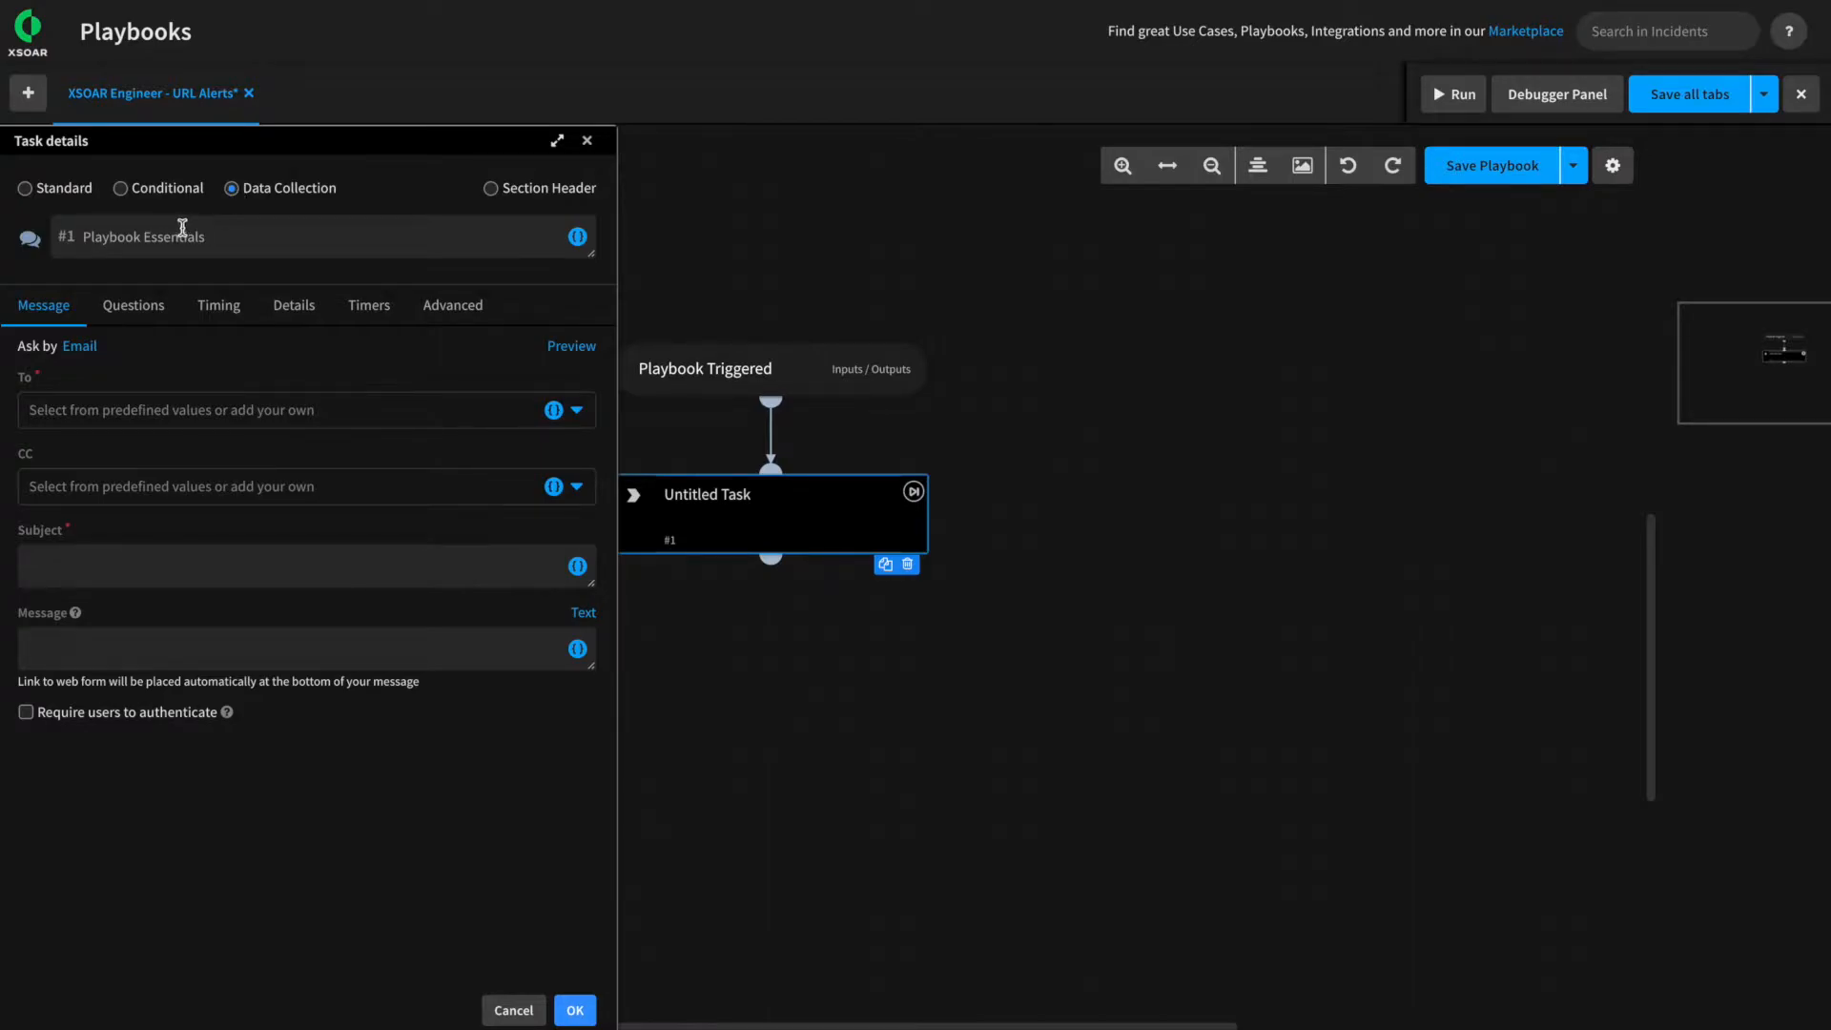
pyautogui.click(491, 189)
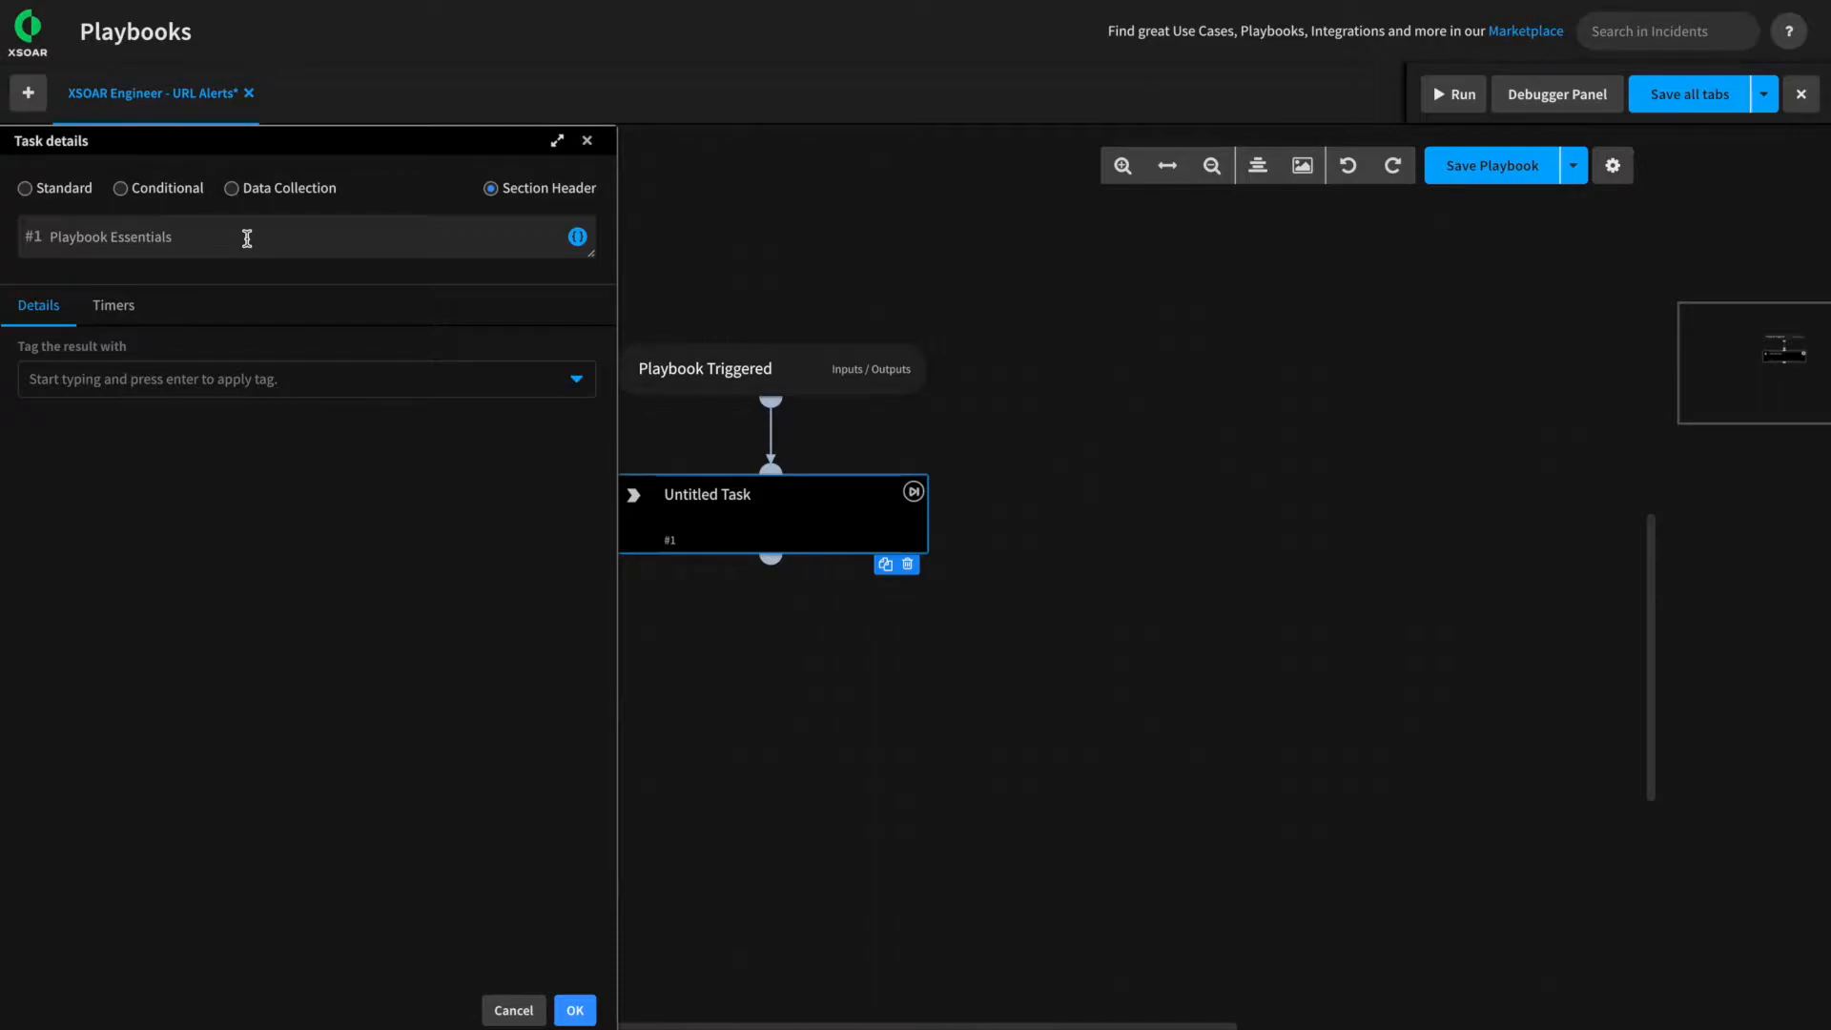
pyautogui.click(46, 190)
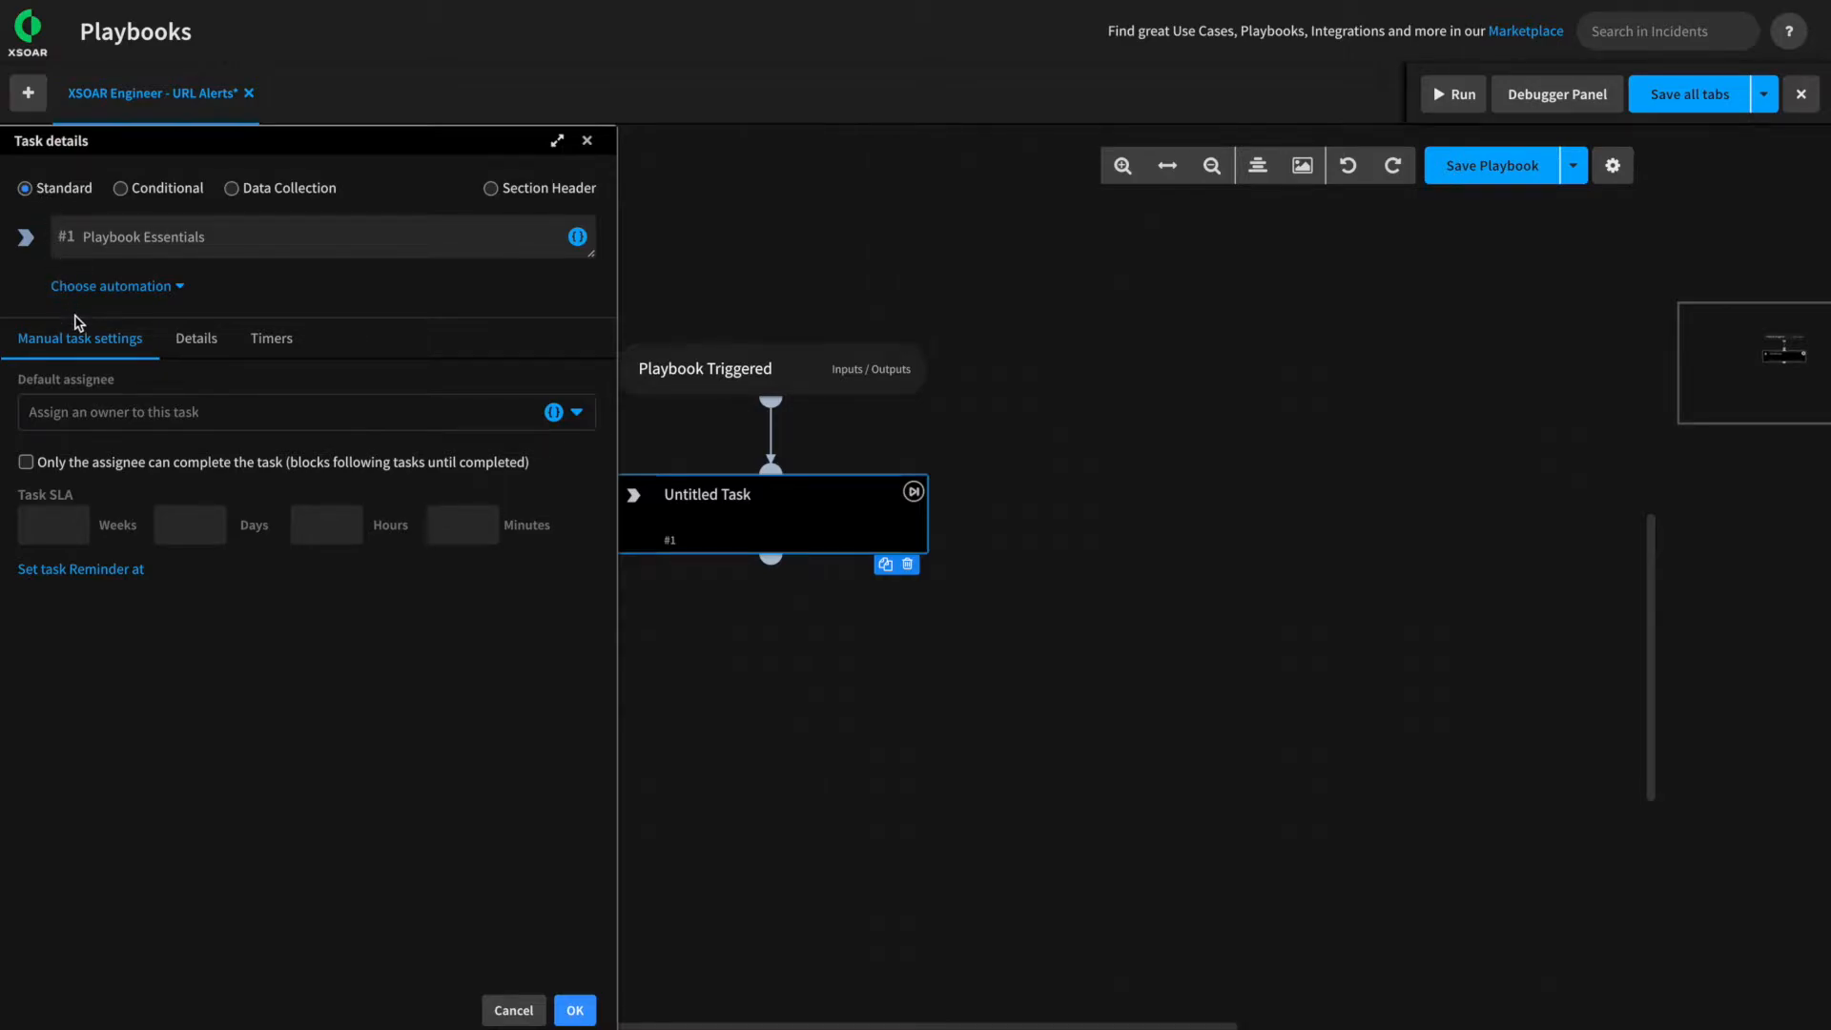
# Search the task's available automations for "ad-get" and "GeneratePa"
pyautogui.click(159, 298)
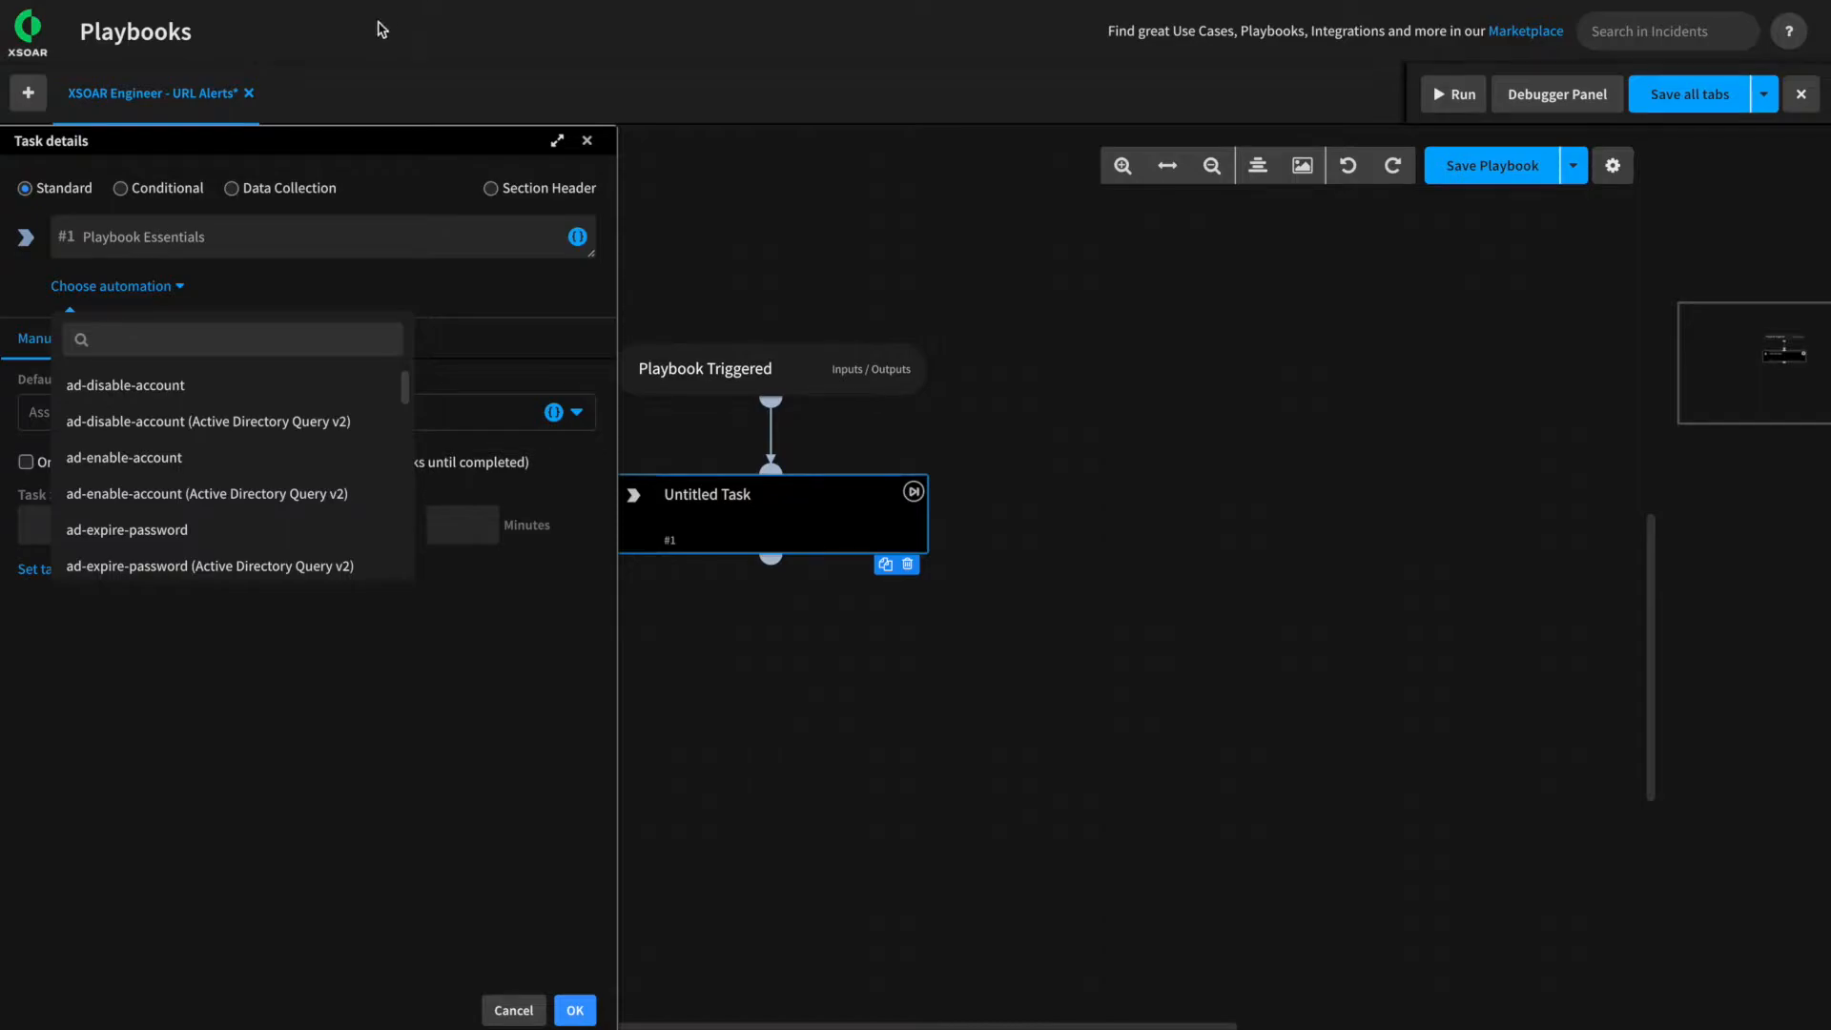
pyautogui.click(155, 350)
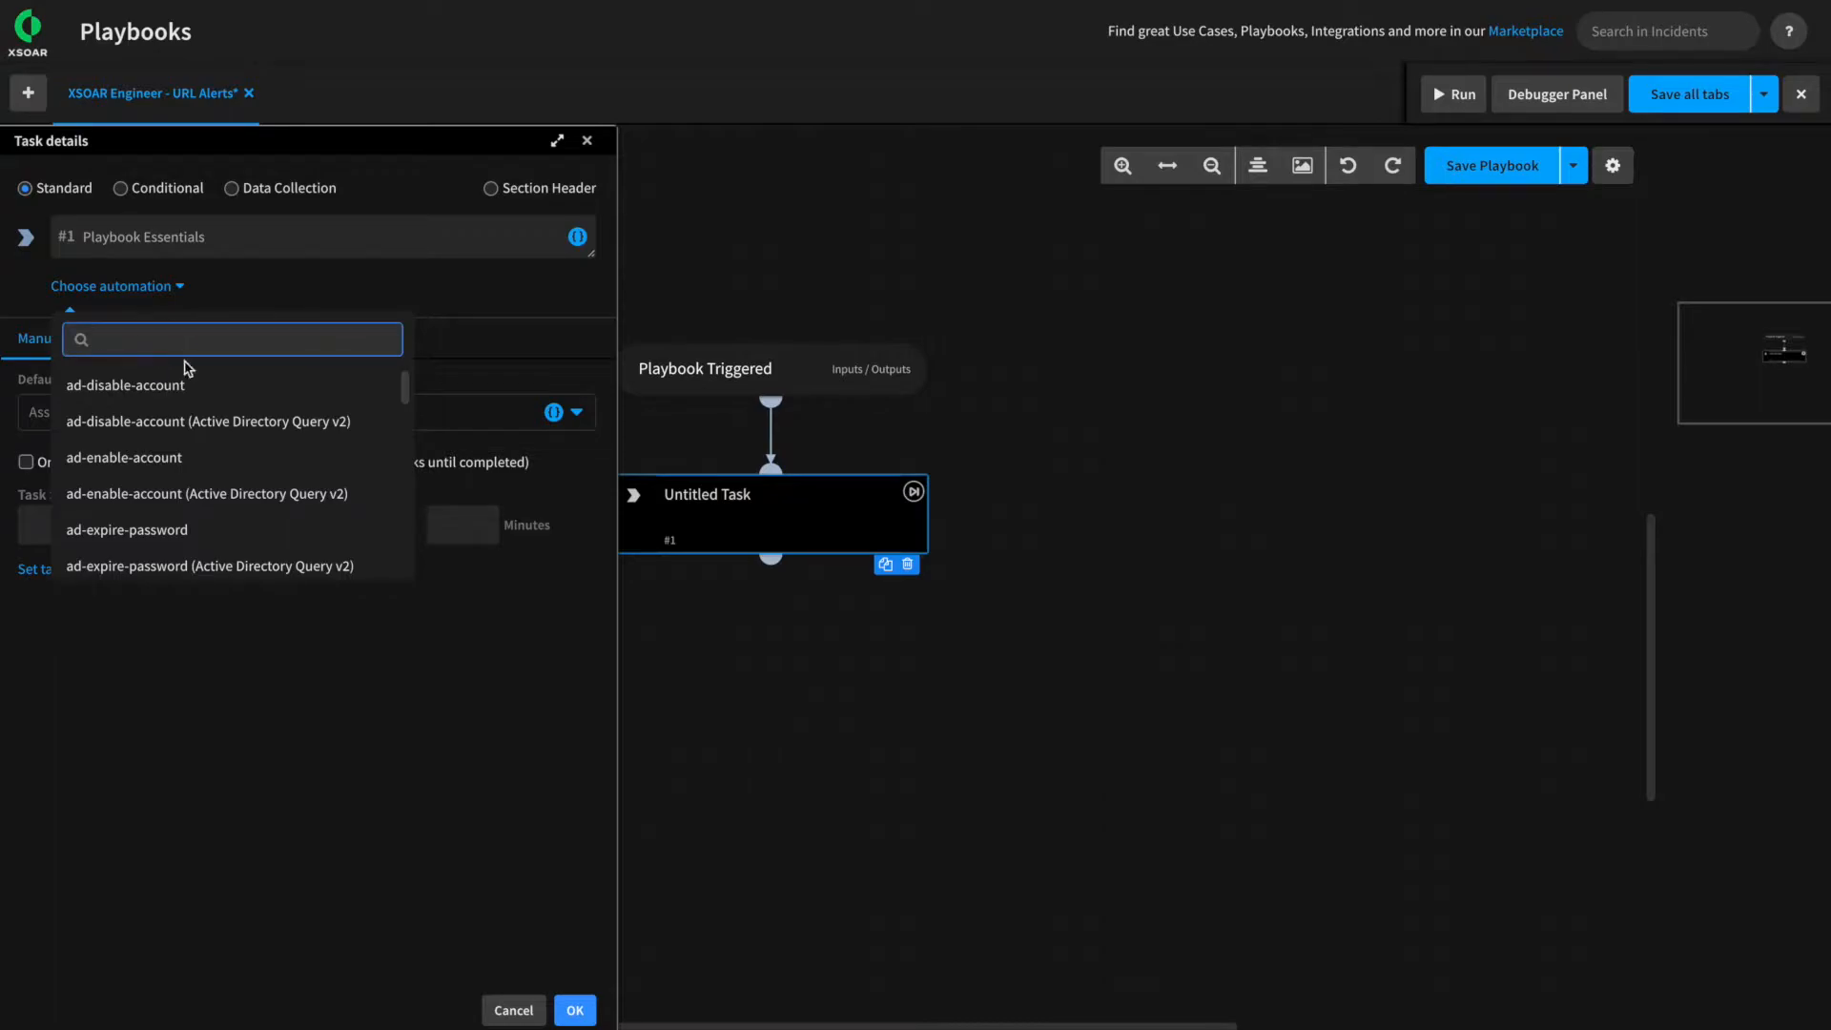
pyautogui.write('ad-get')
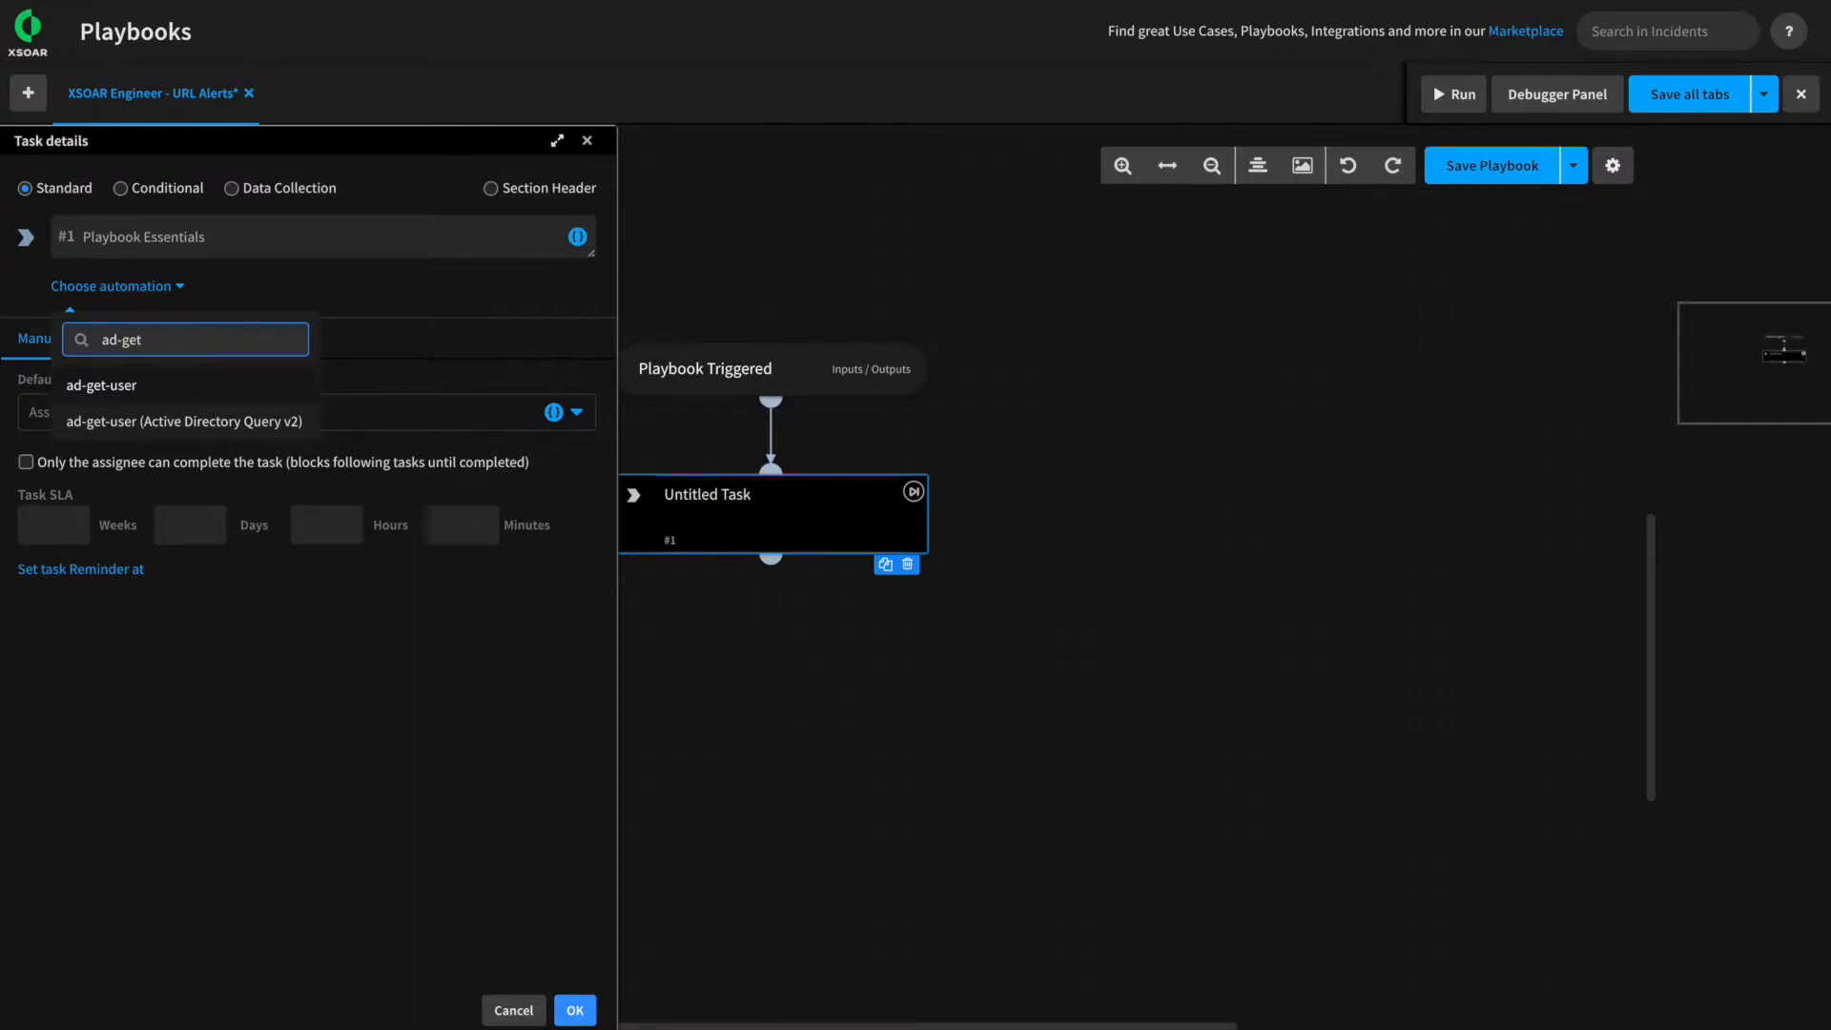
pyautogui.moveTo(184, 341); pyautogui.dragTo(66, 328)
pyautogui.write('Gene')
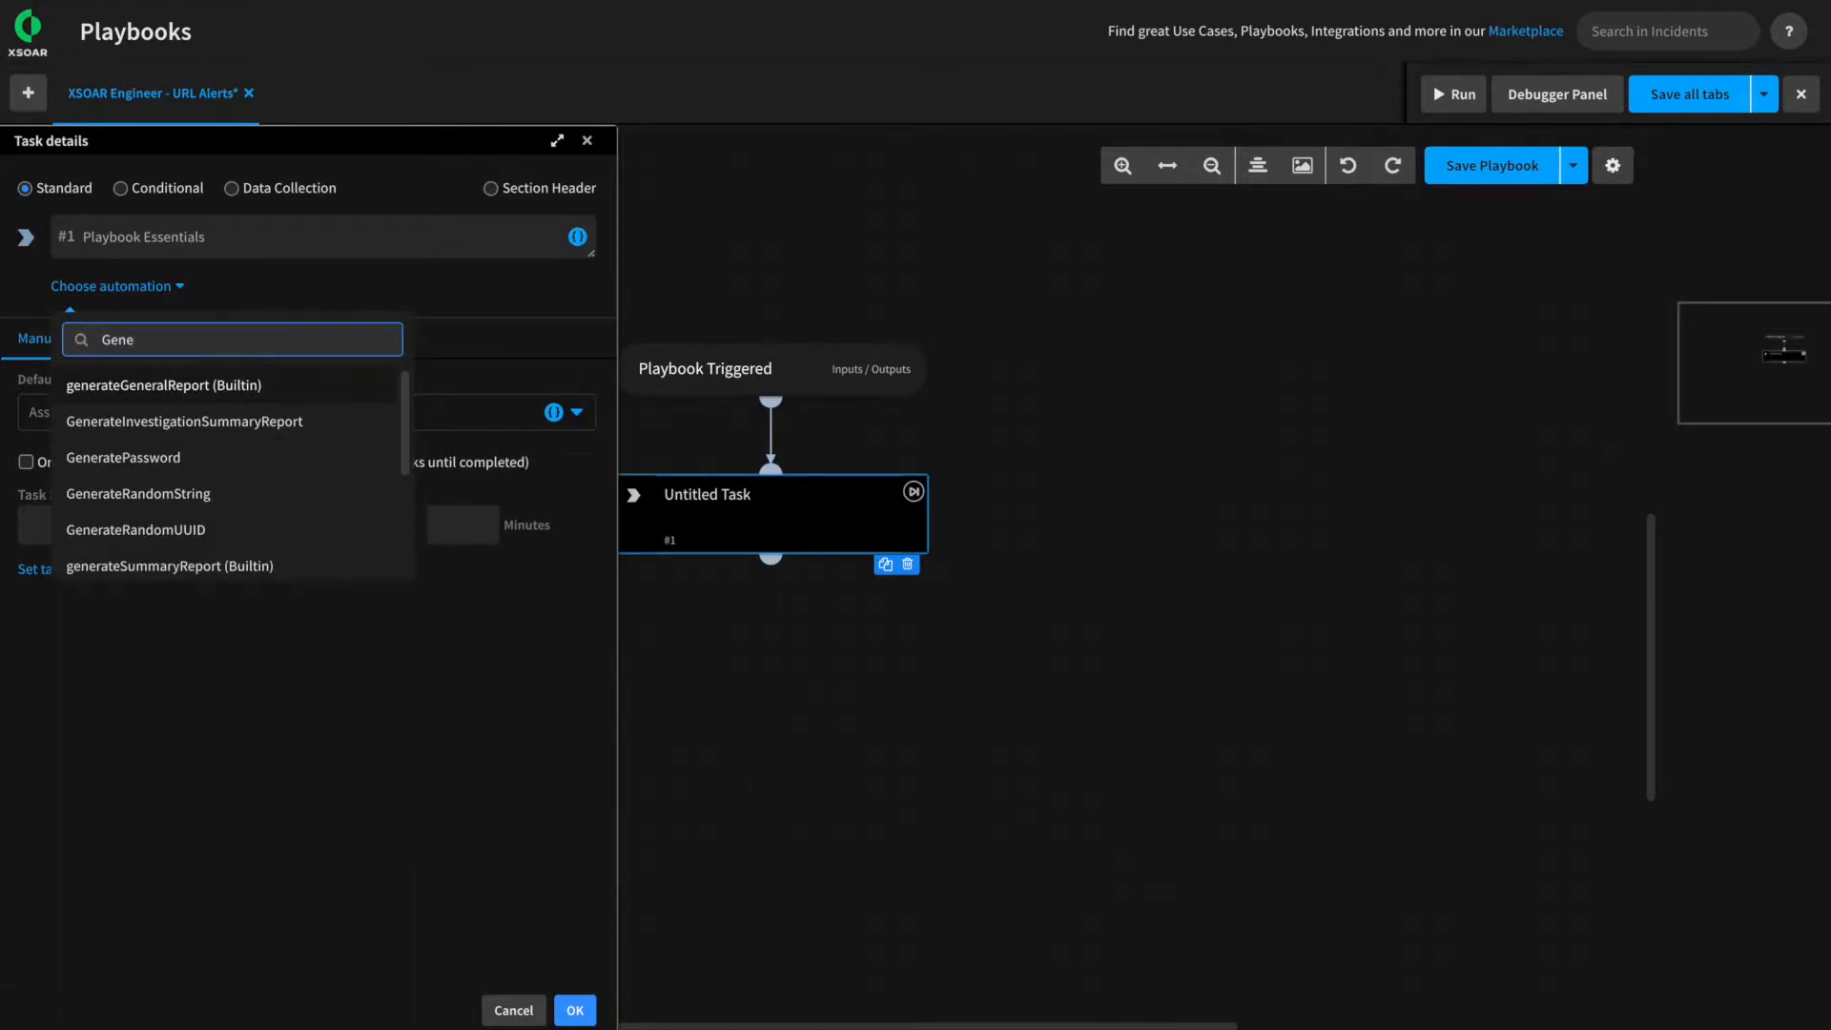
pyautogui.write('ratePa')
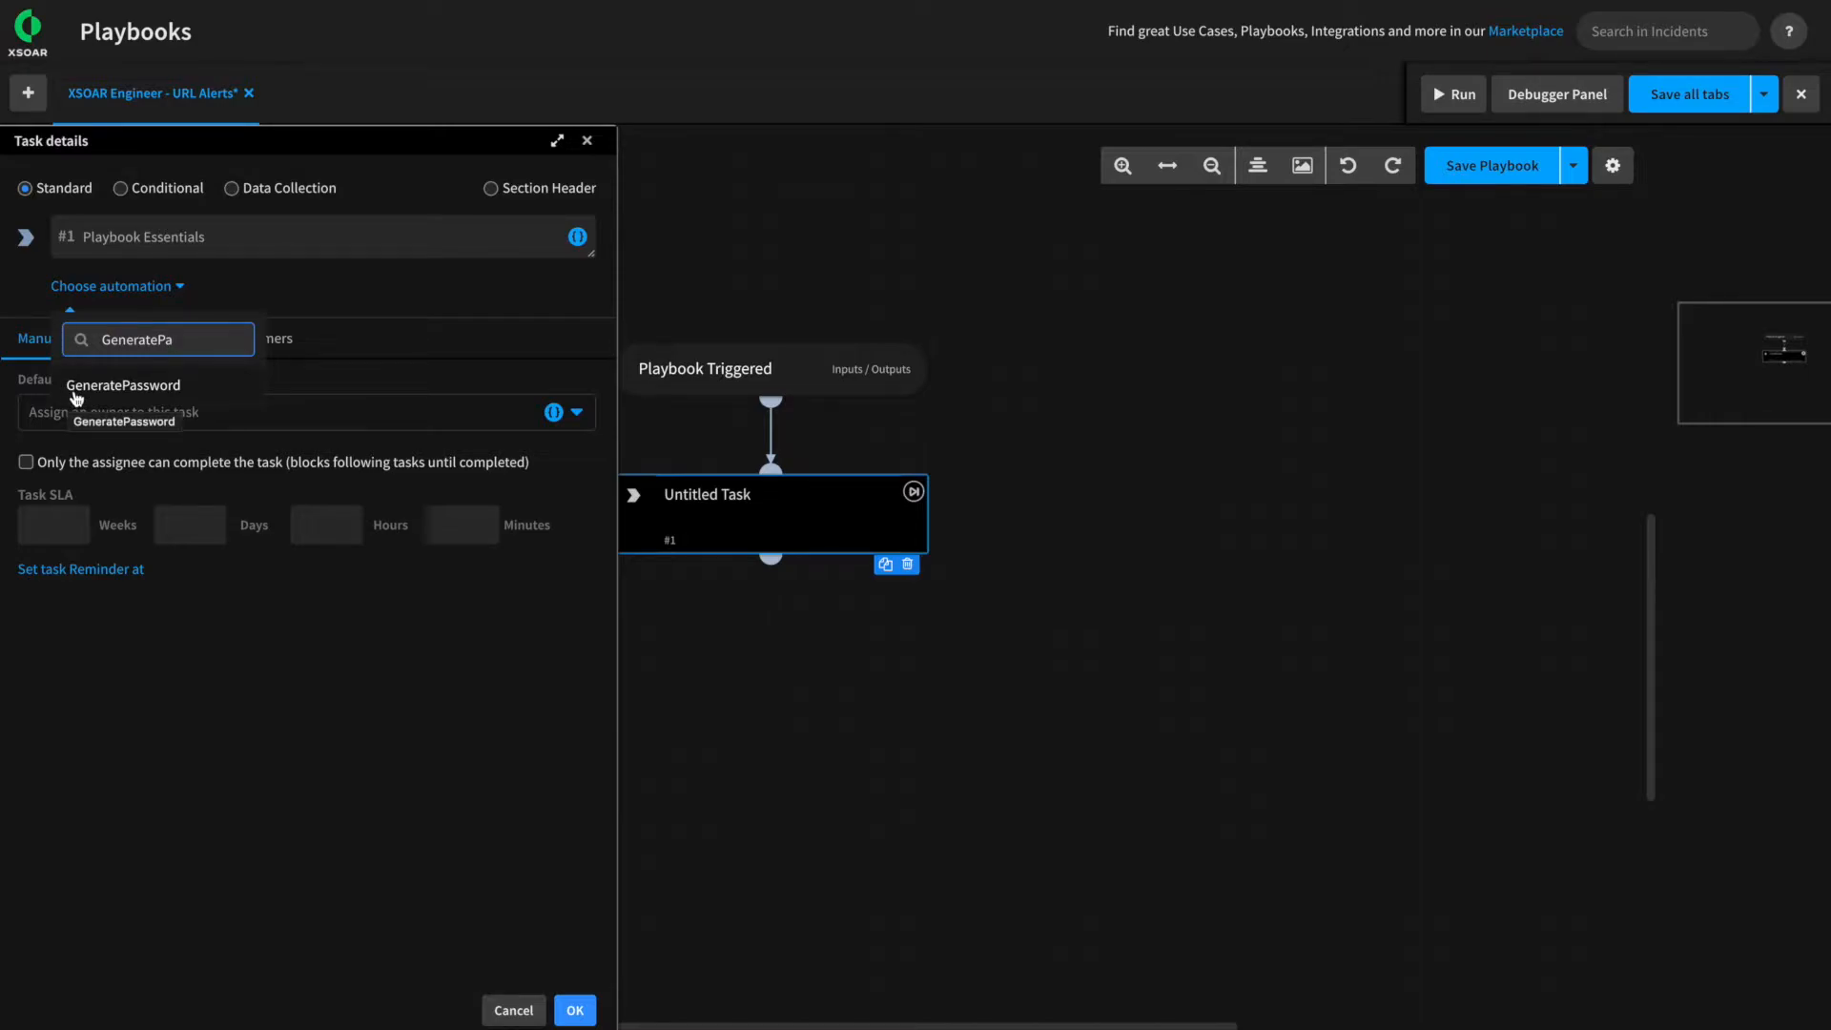
# Search the task's available automations for "Base" and "setIn", leaving the list without choosing one
pyautogui.moveTo(189, 341); pyautogui.dragTo(67, 331)
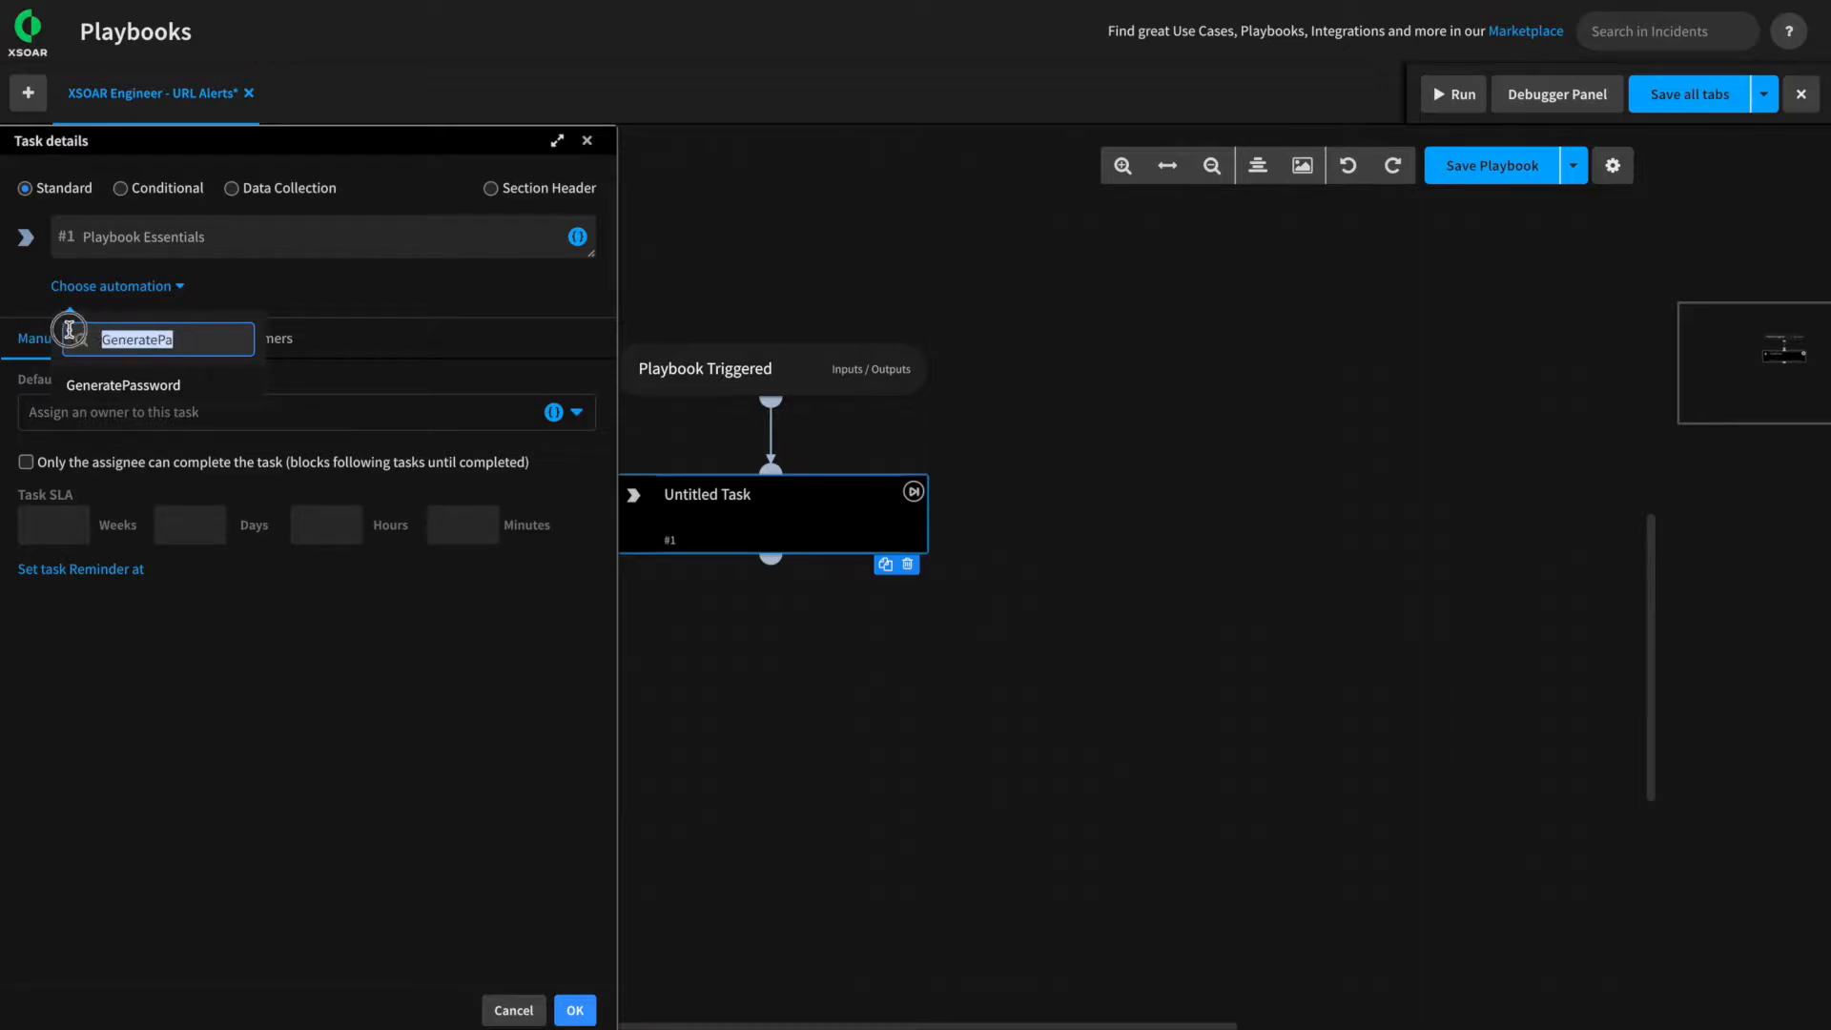
pyautogui.press('BackSpace')
pyautogui.write('Base')
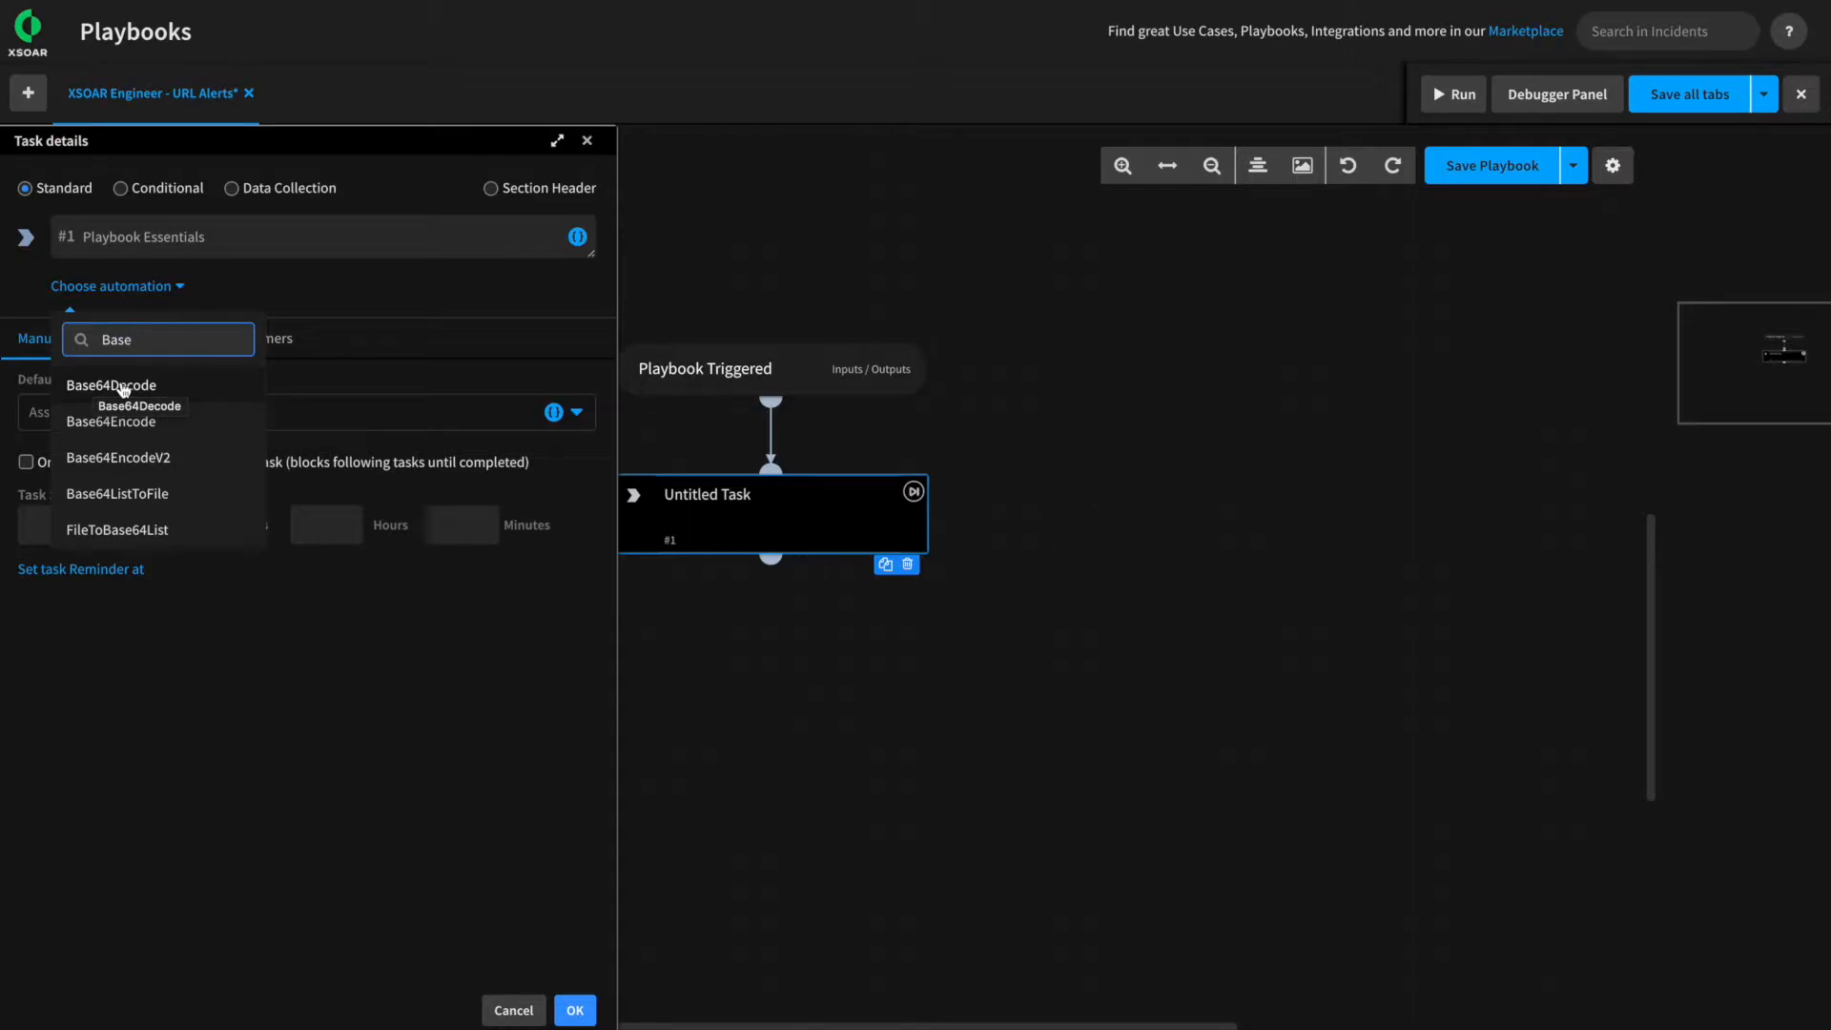
pyautogui.click(111, 386)
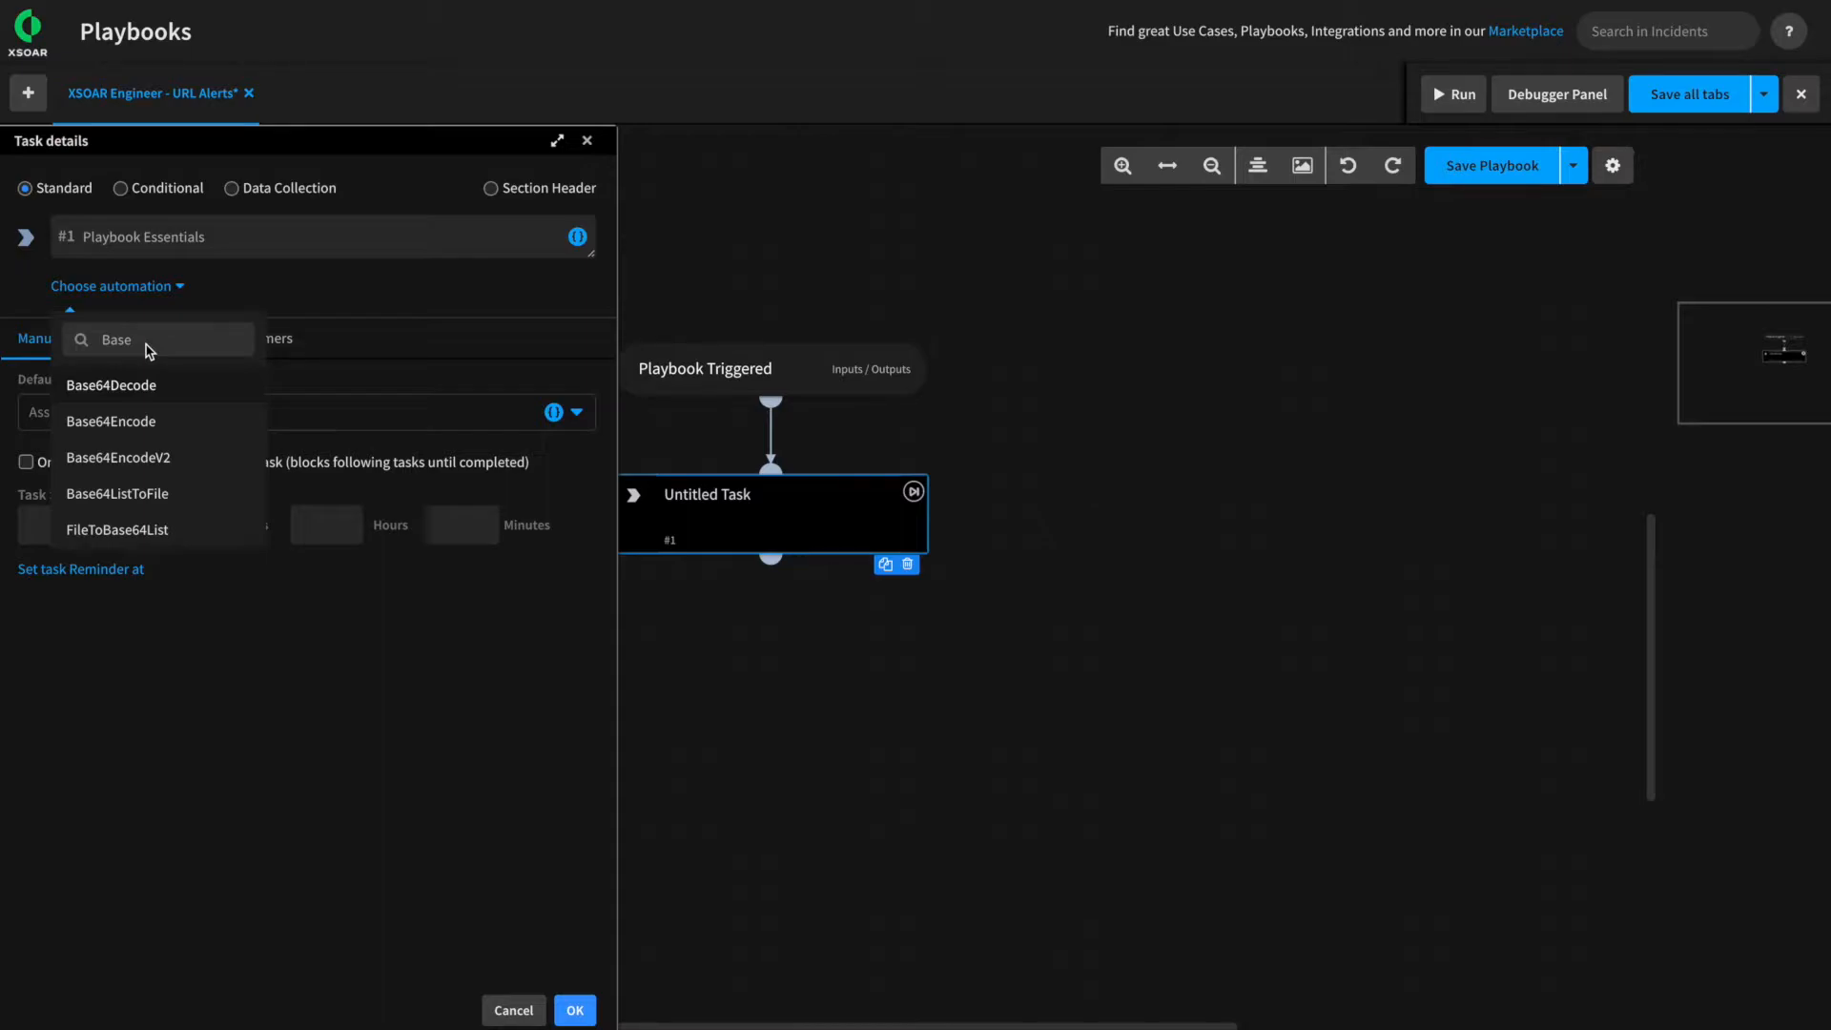
pyautogui.moveTo(137, 340); pyautogui.dragTo(94, 341)
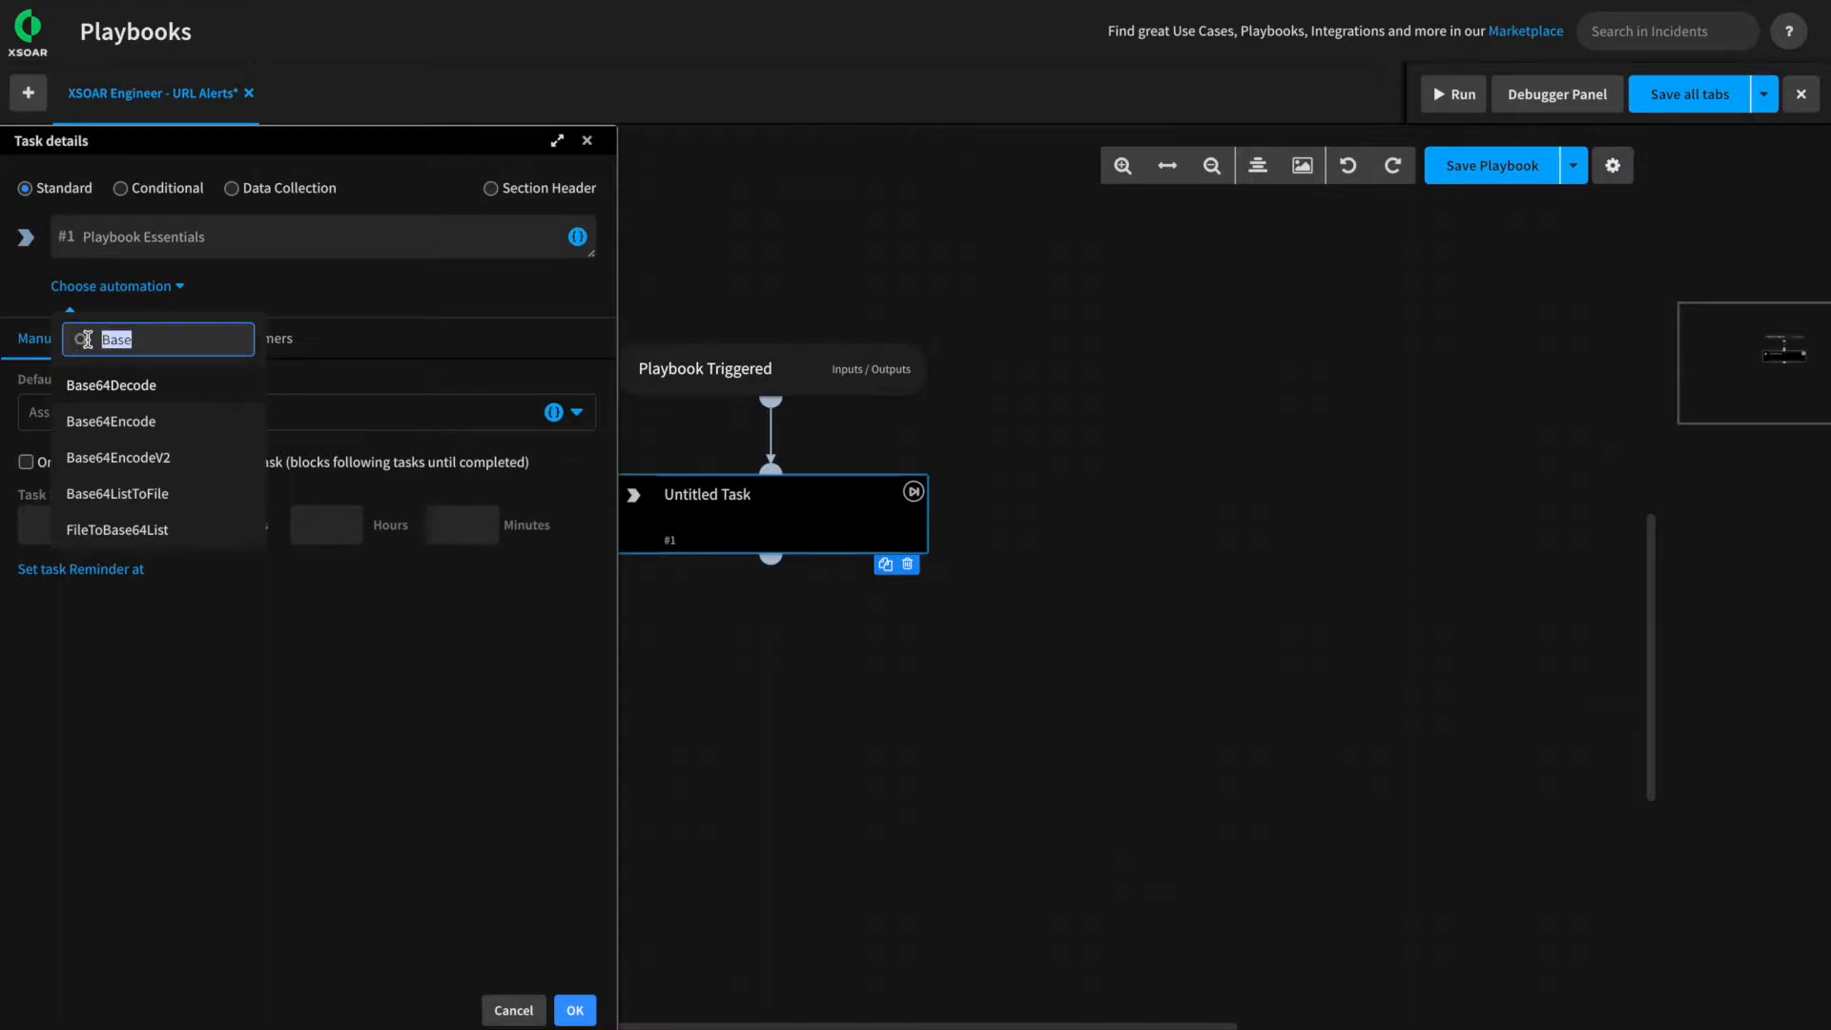
pyautogui.write('setIn')
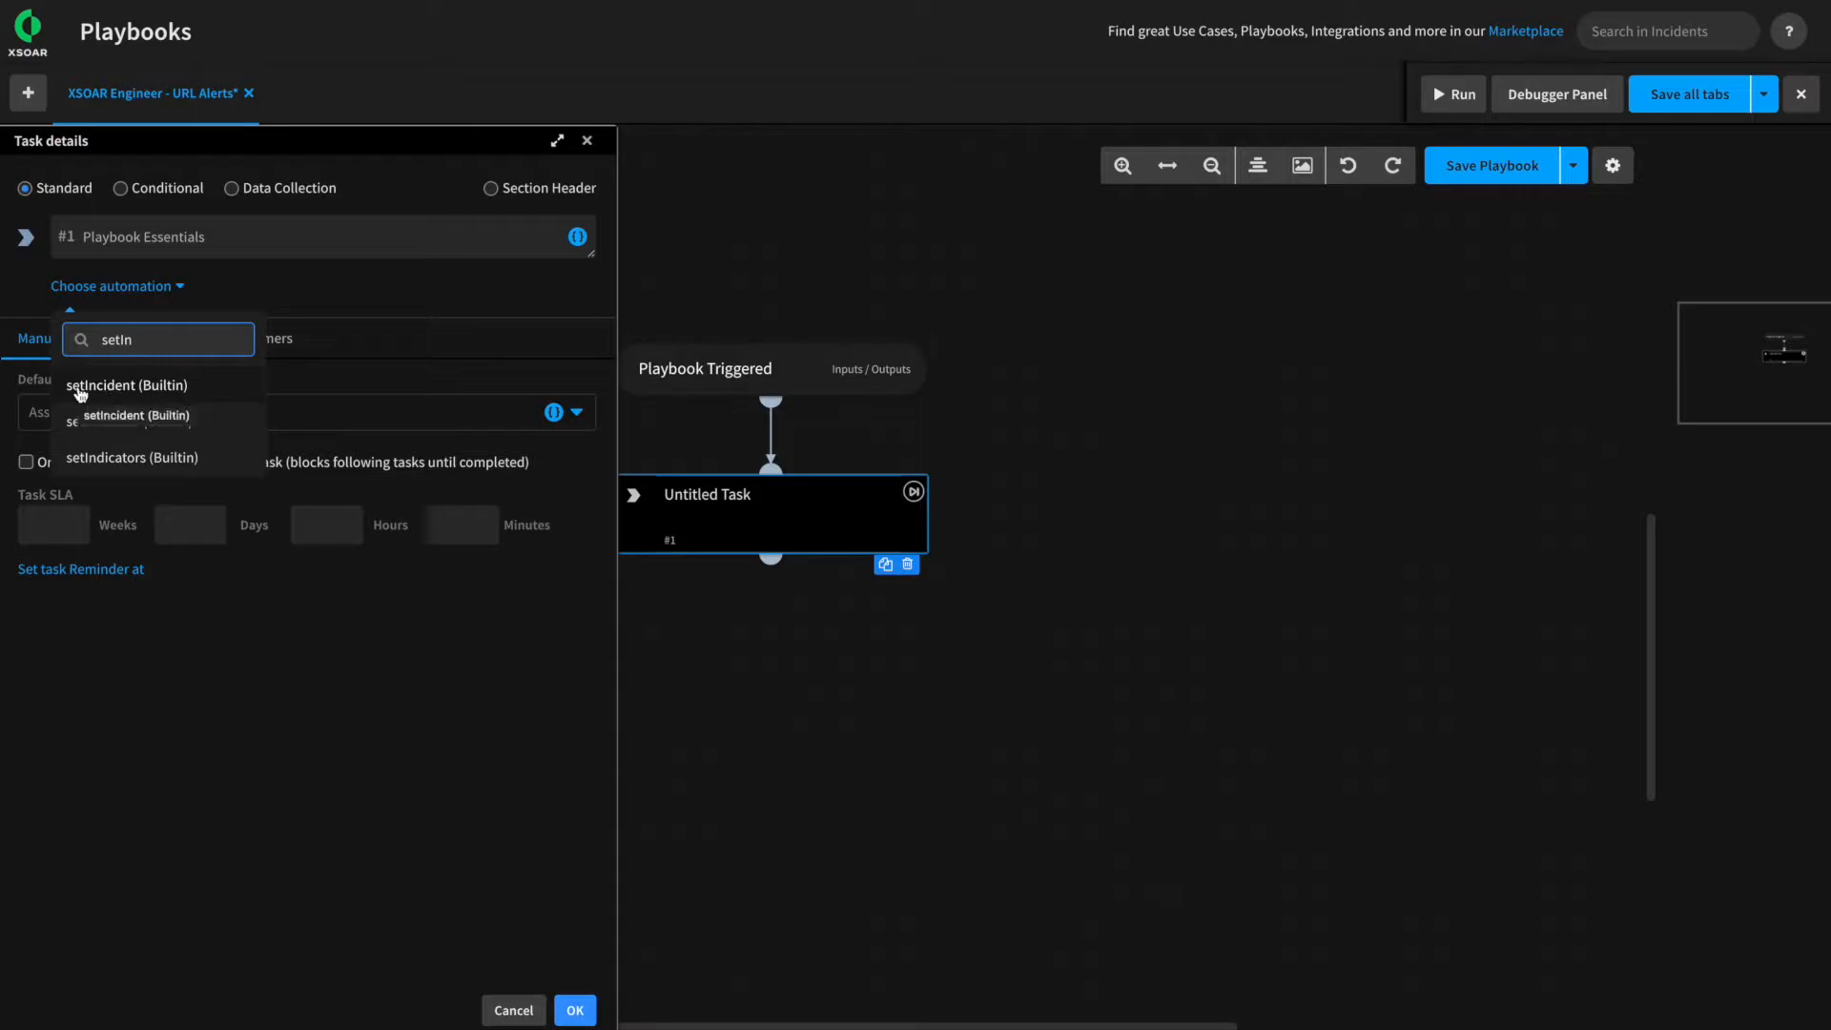
pyautogui.moveTo(143, 344); pyautogui.dragTo(36, 345)
pyautogui.click(37, 345)
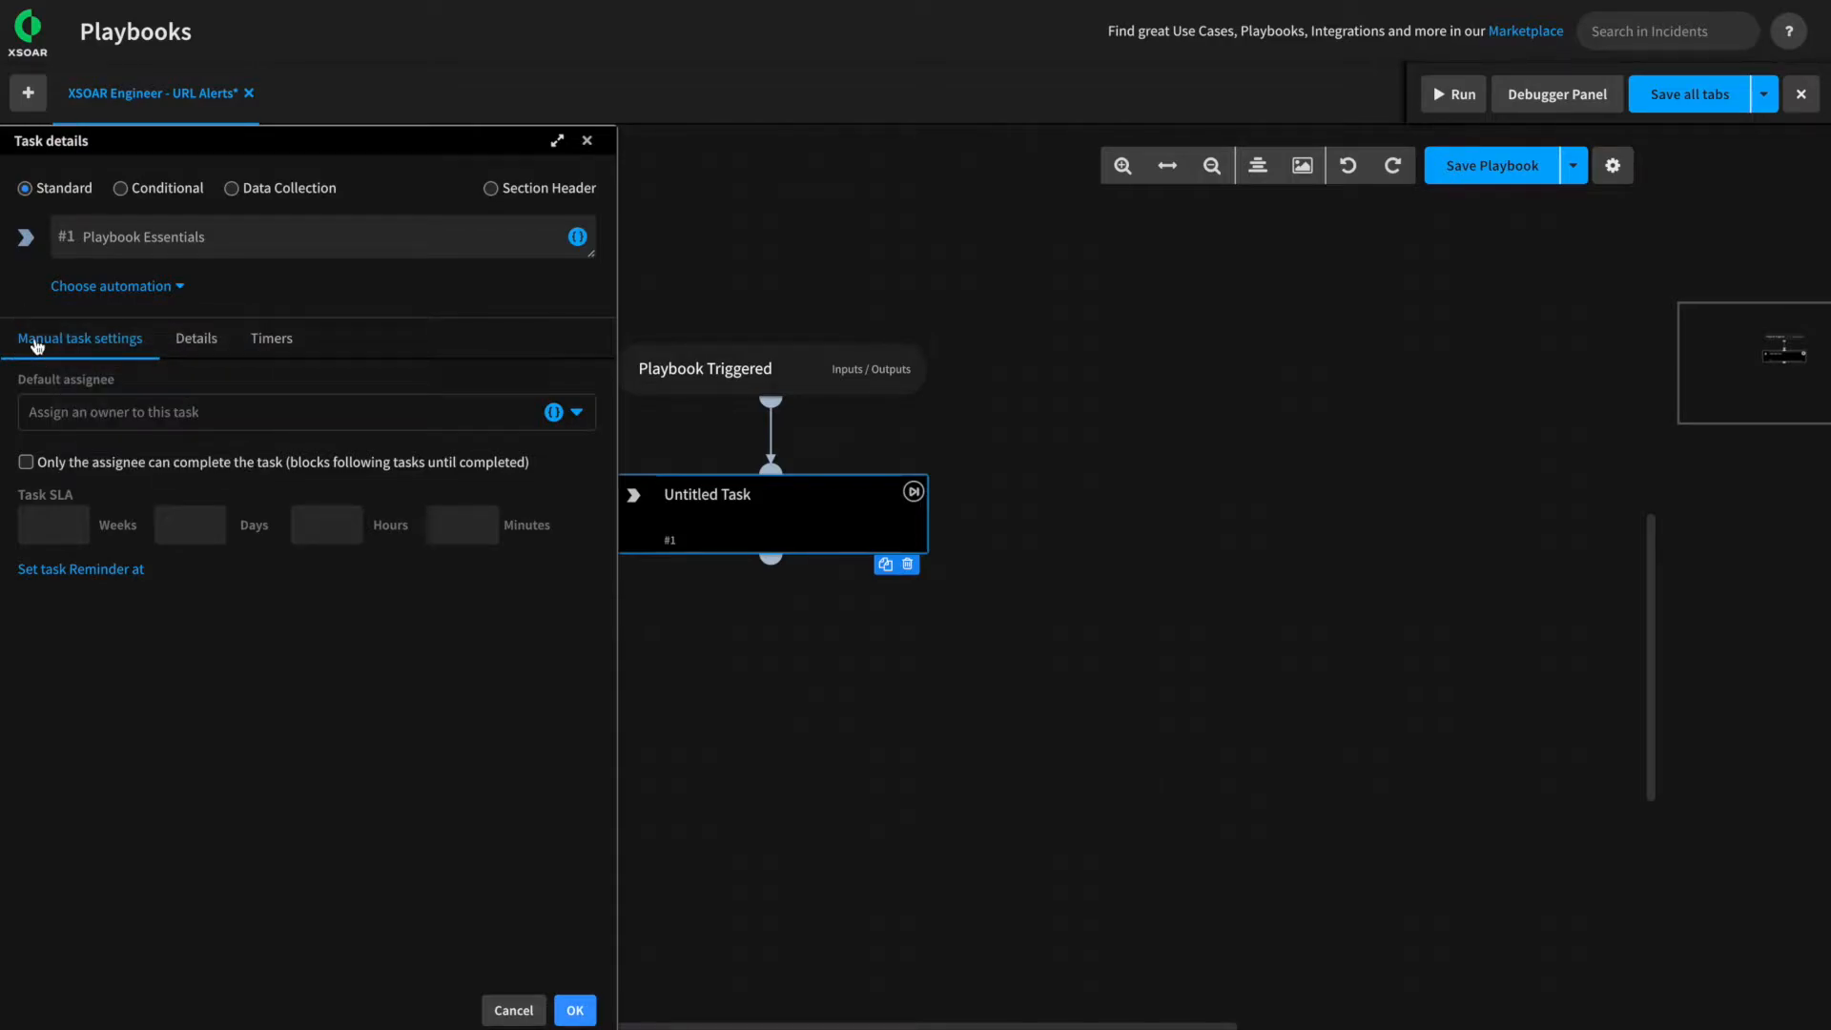
# Search the task's available automations for "GenerateP" and "ad-", and close the task editor without keeping its changes
pyautogui.click(110, 286)
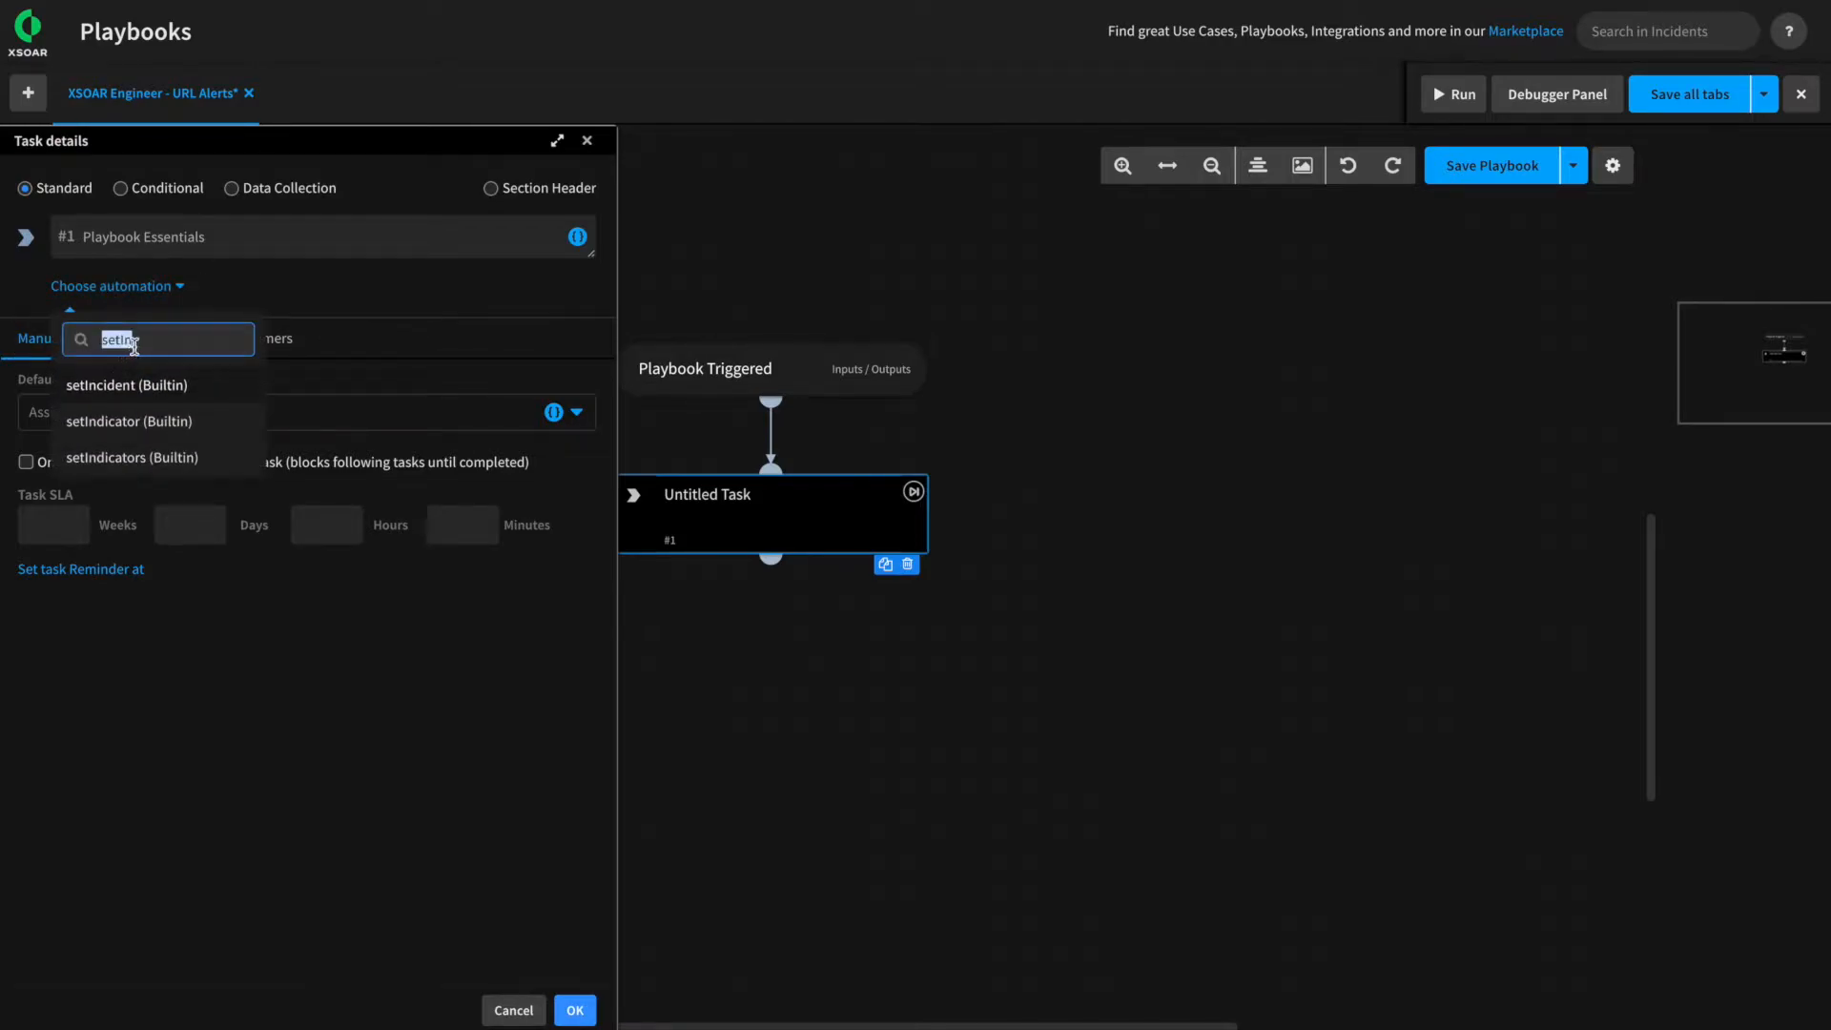
pyautogui.write('Geneate')
pyautogui.press('BackSpace')
pyautogui.press('BackSpace')
pyautogui.press('BackSpace')
pyautogui.write('rateP')
pyautogui.moveTo(176, 351); pyautogui.dragTo(78, 341)
pyautogui.write('ad-')
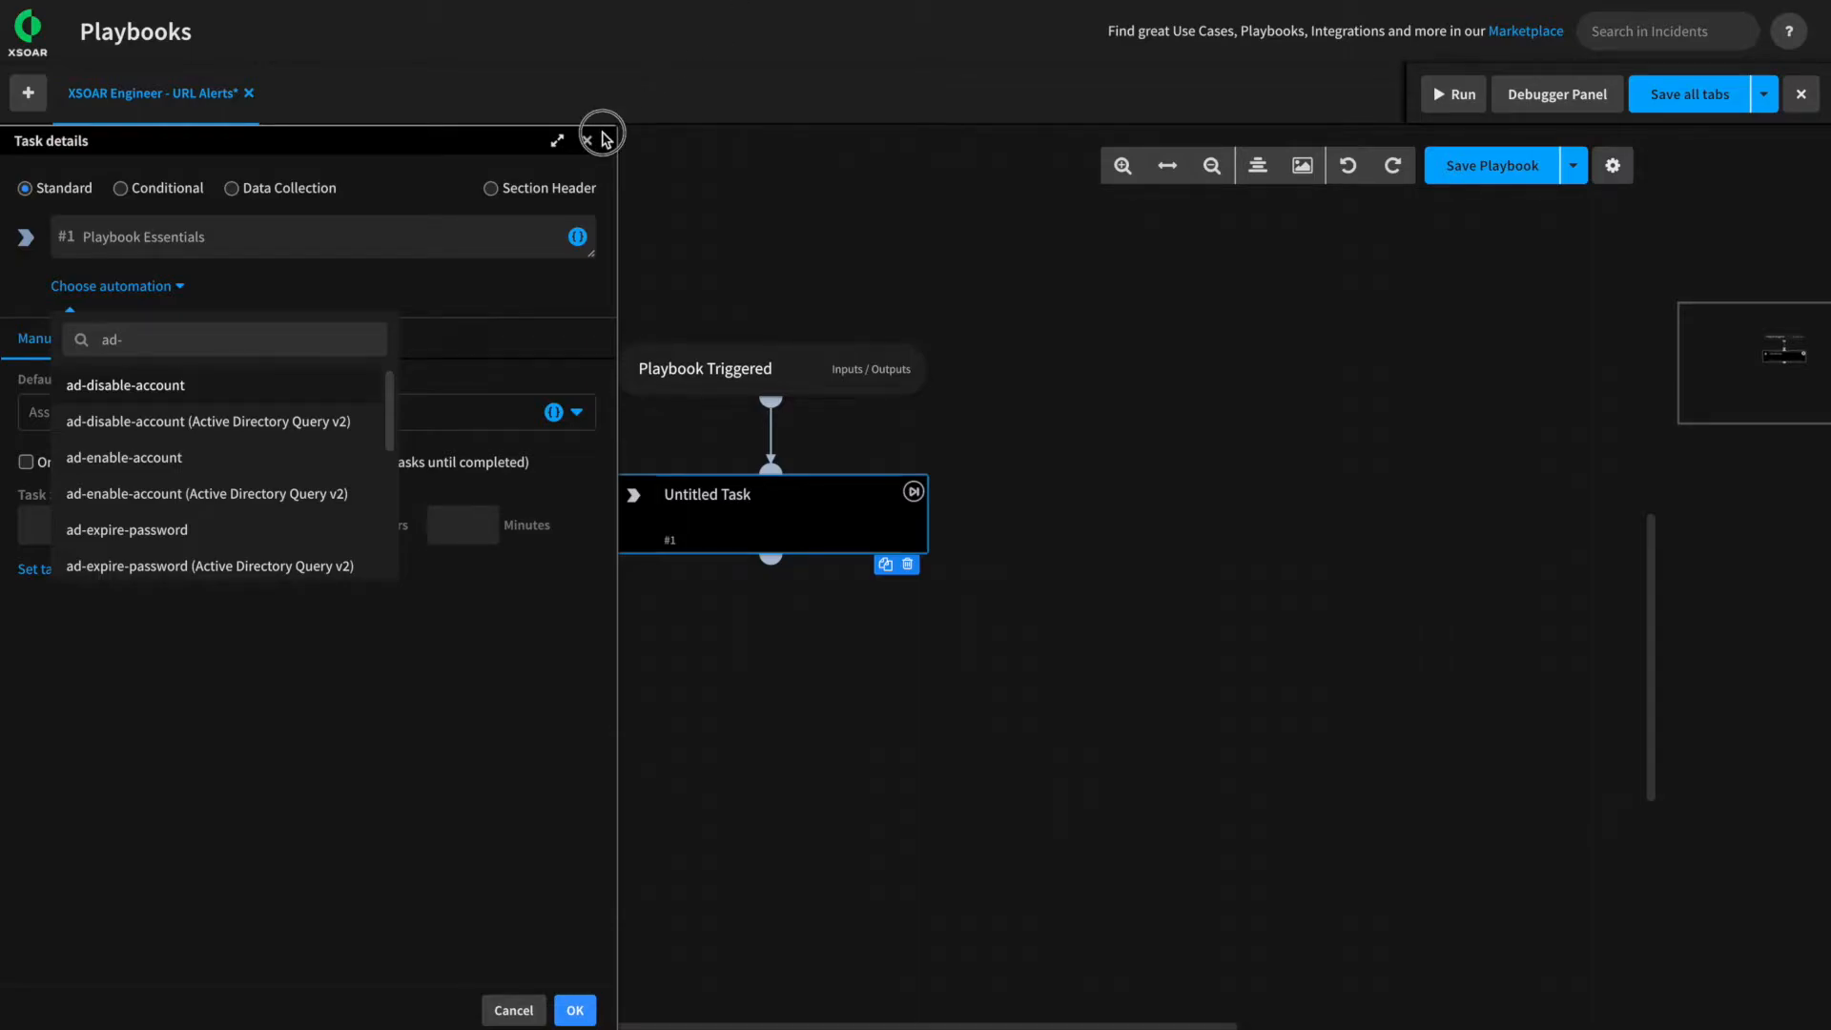
pyautogui.click(587, 139)
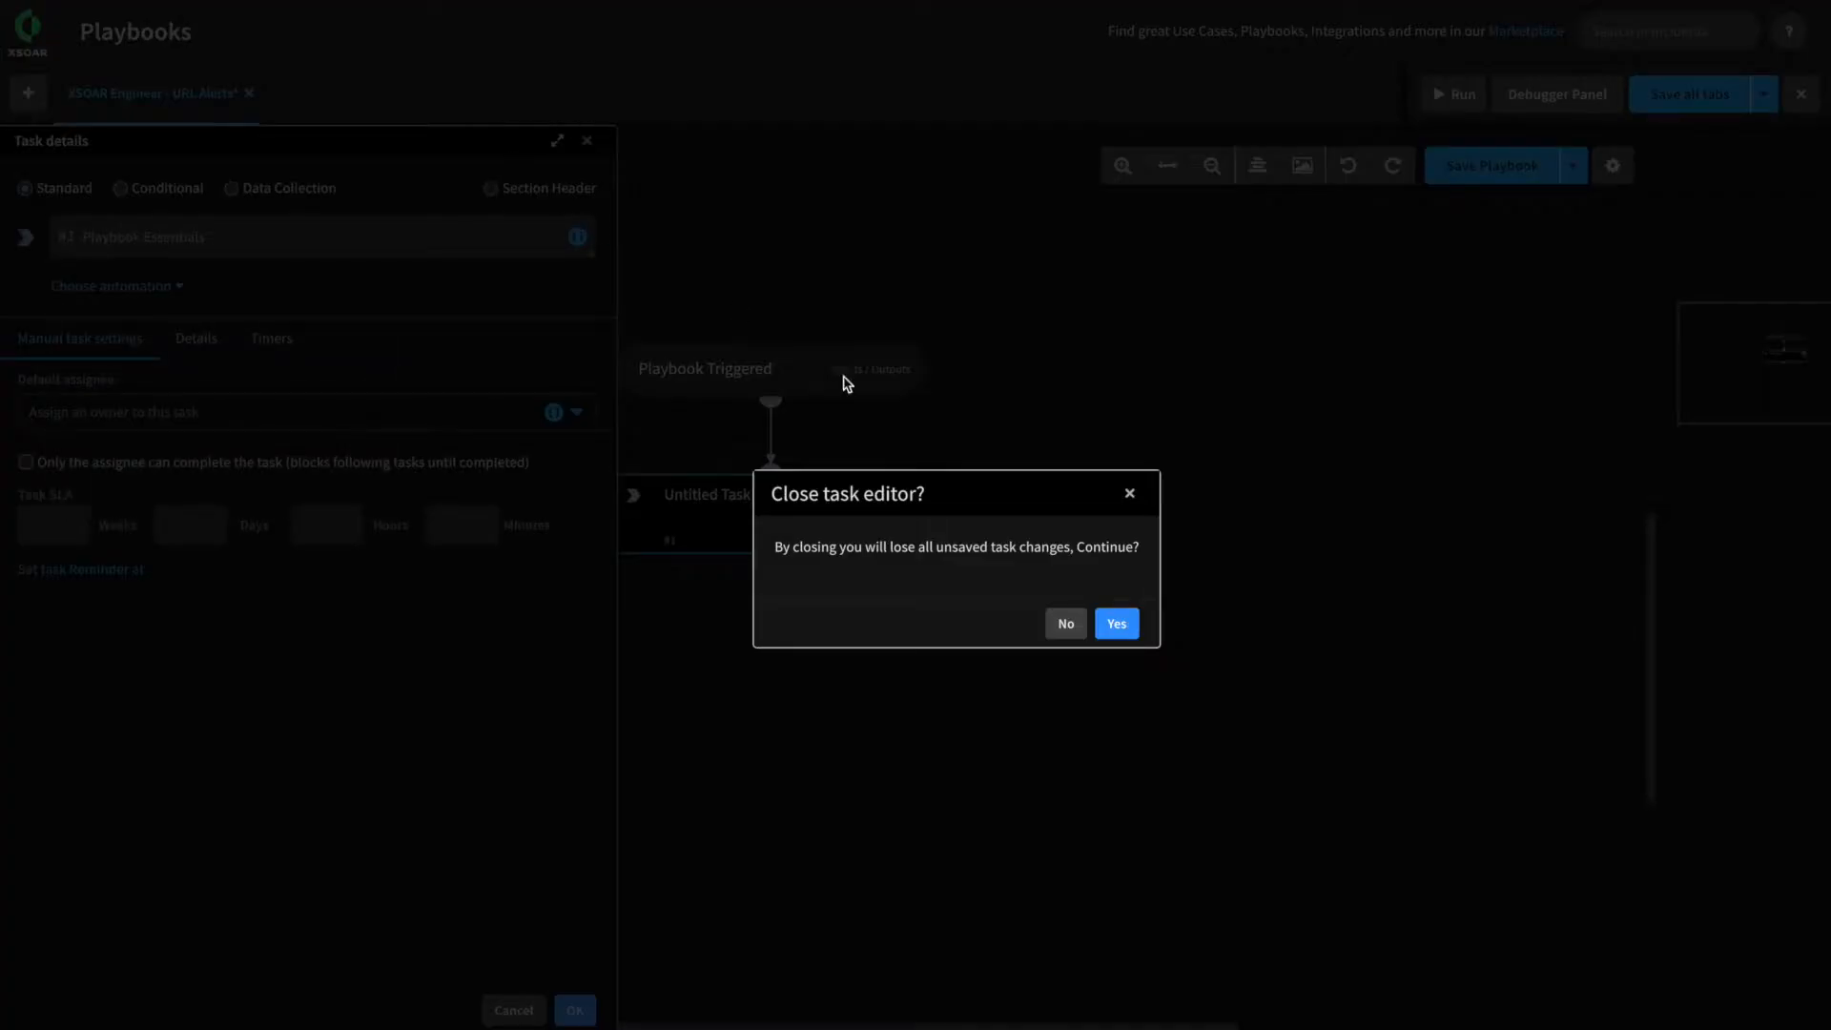
pyautogui.click(1121, 625)
# Examine the Active Directory Query v2 commands among the task library's automations, including the ad-get-user description
pyautogui.click(90, 169)
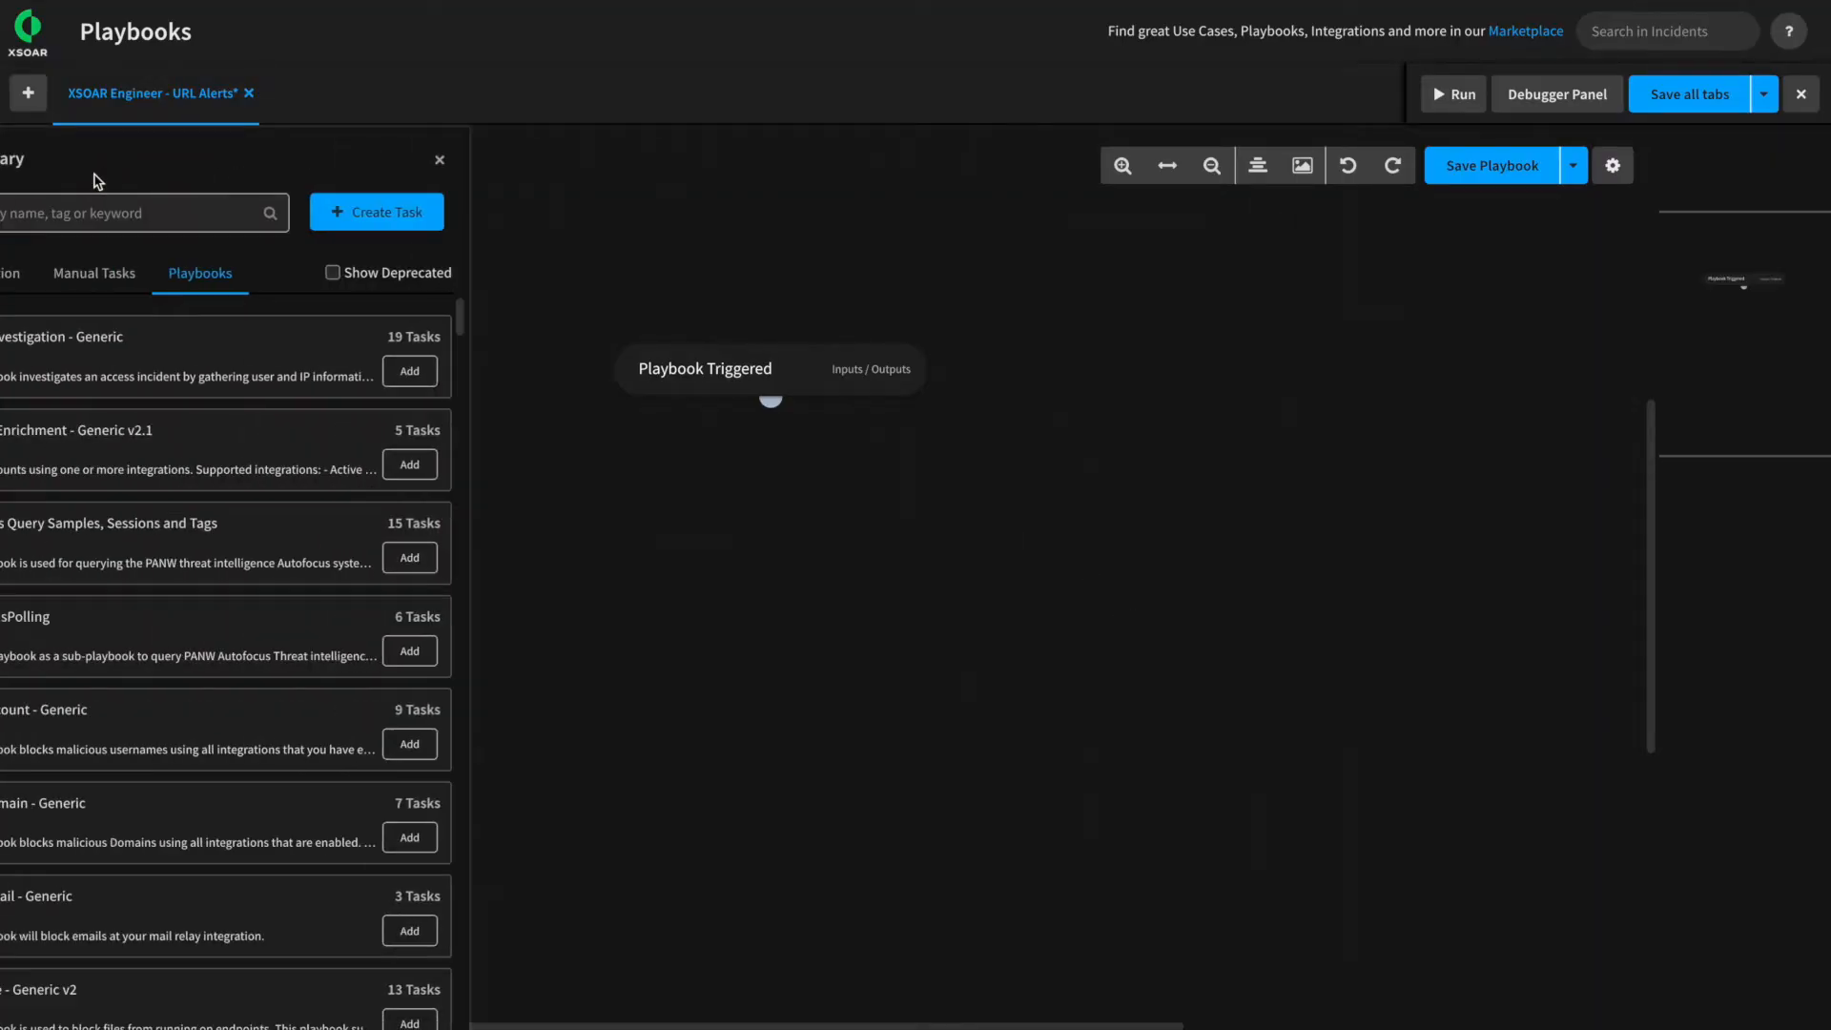
pyautogui.click(91, 277)
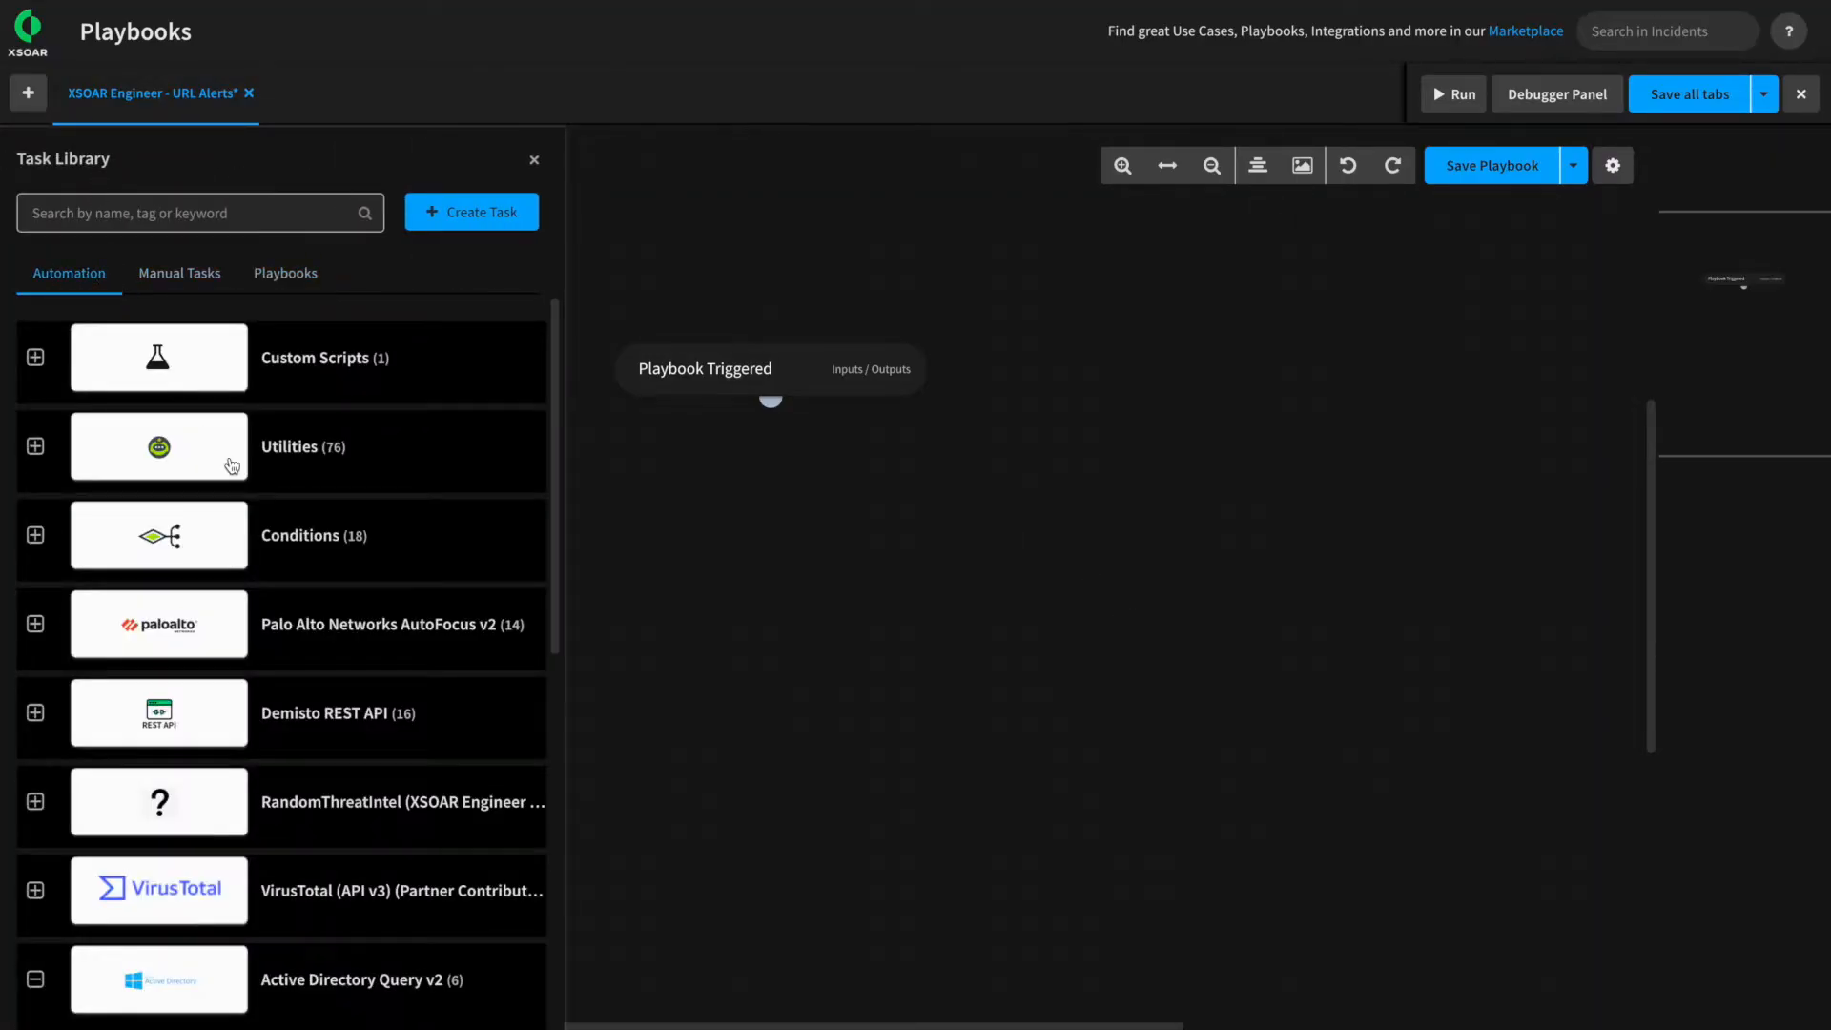
pyautogui.scroll(-2, 238, 496)
pyautogui.scroll(-4, 76, 768)
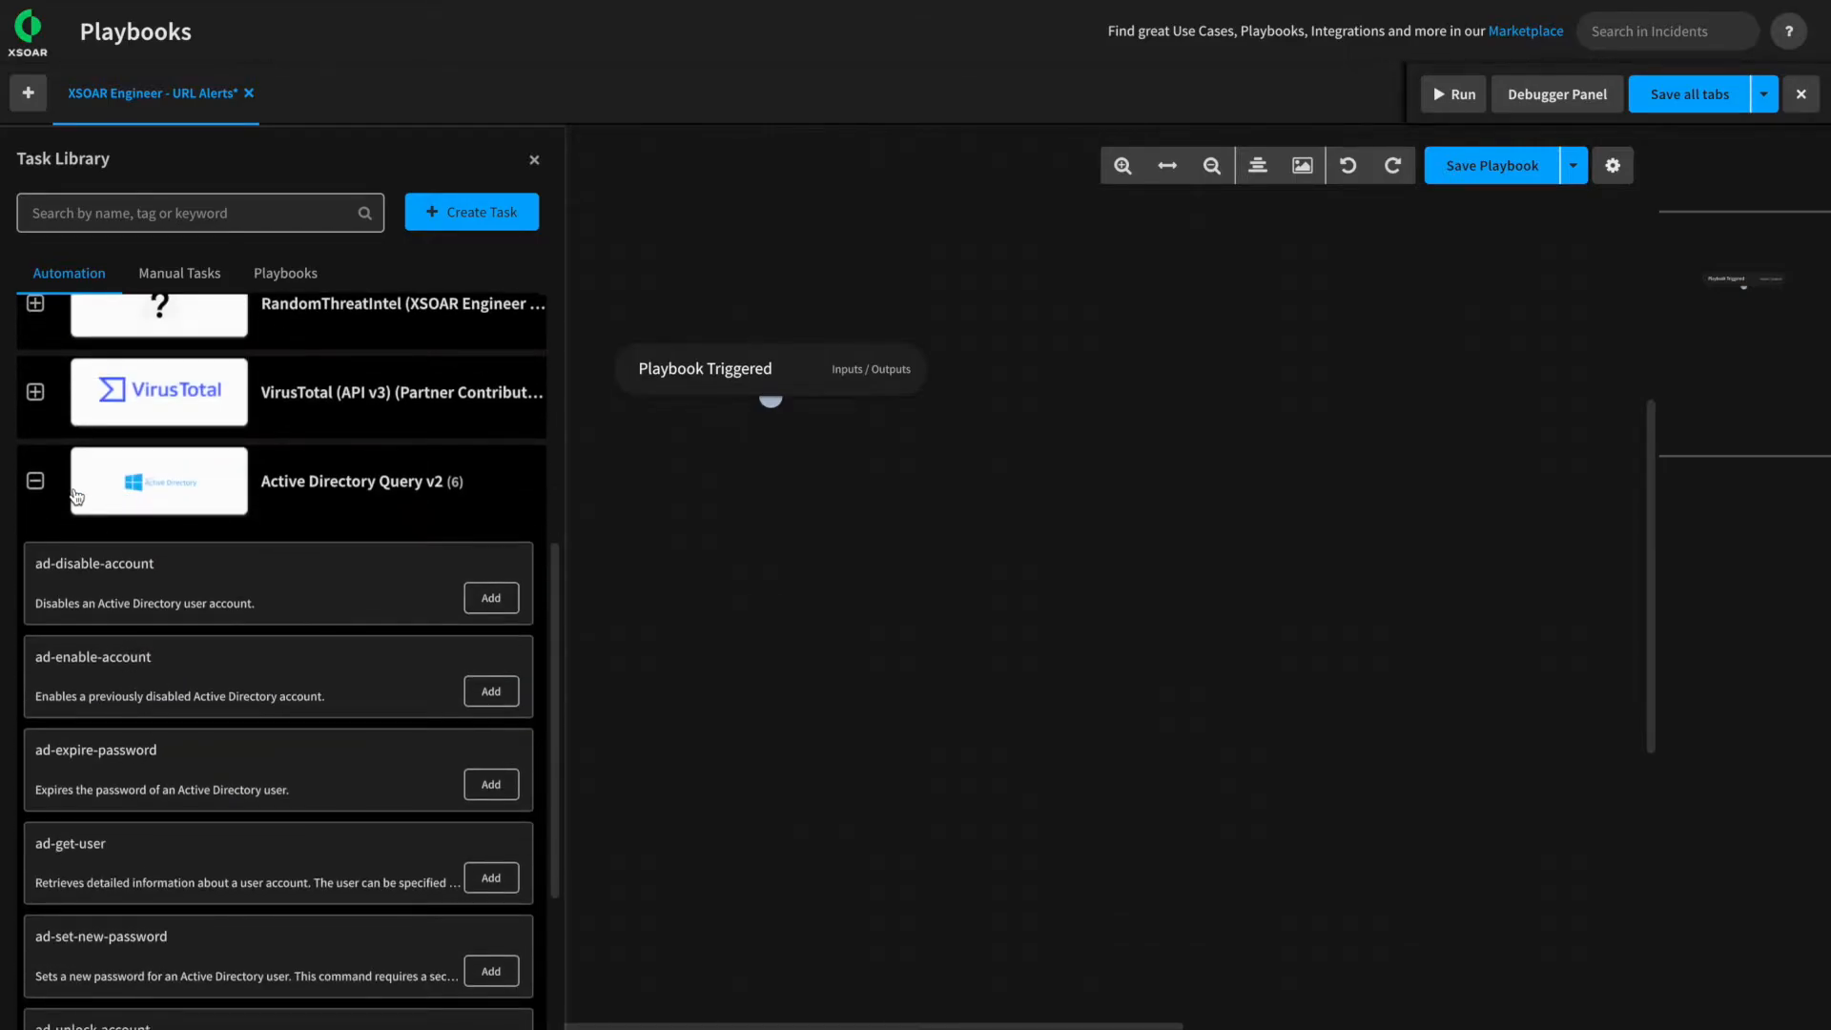
pyautogui.scroll(-2, 249, 562)
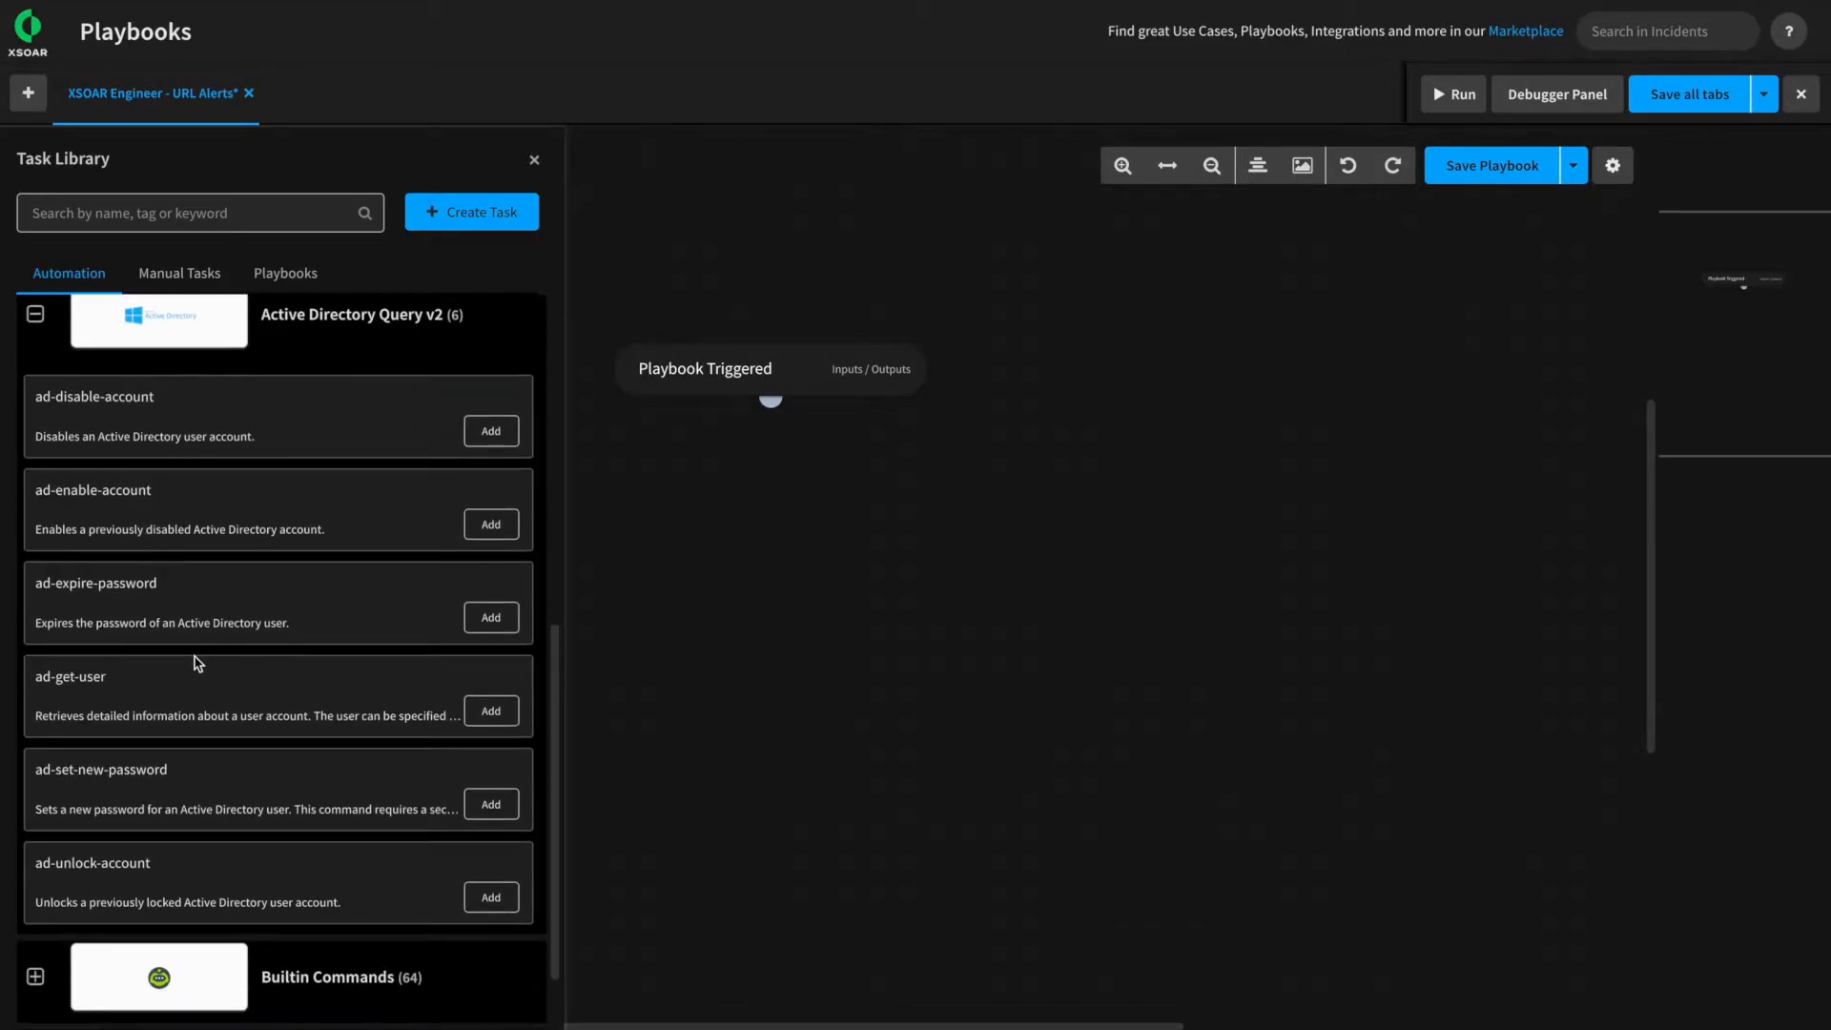
pyautogui.click(365, 711)
pyautogui.moveTo(365, 712); pyautogui.dragTo(36, 716)
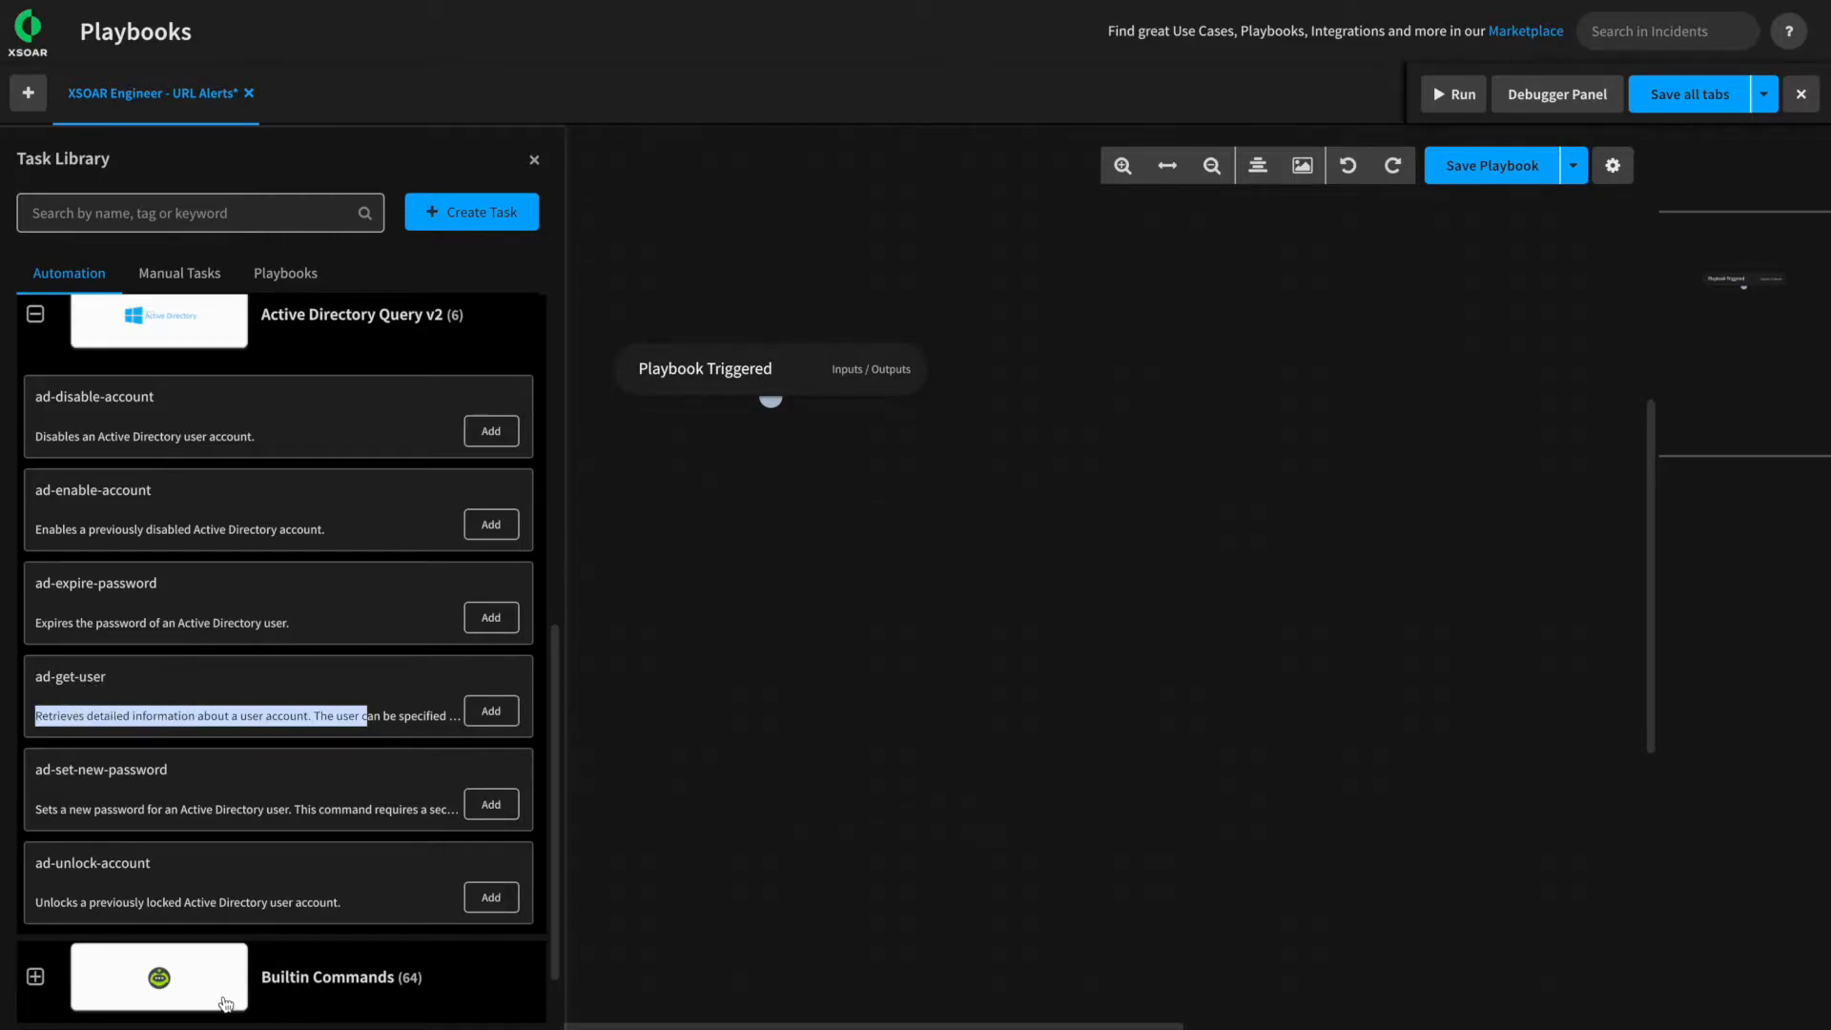
pyautogui.scroll(1, 151, 606)
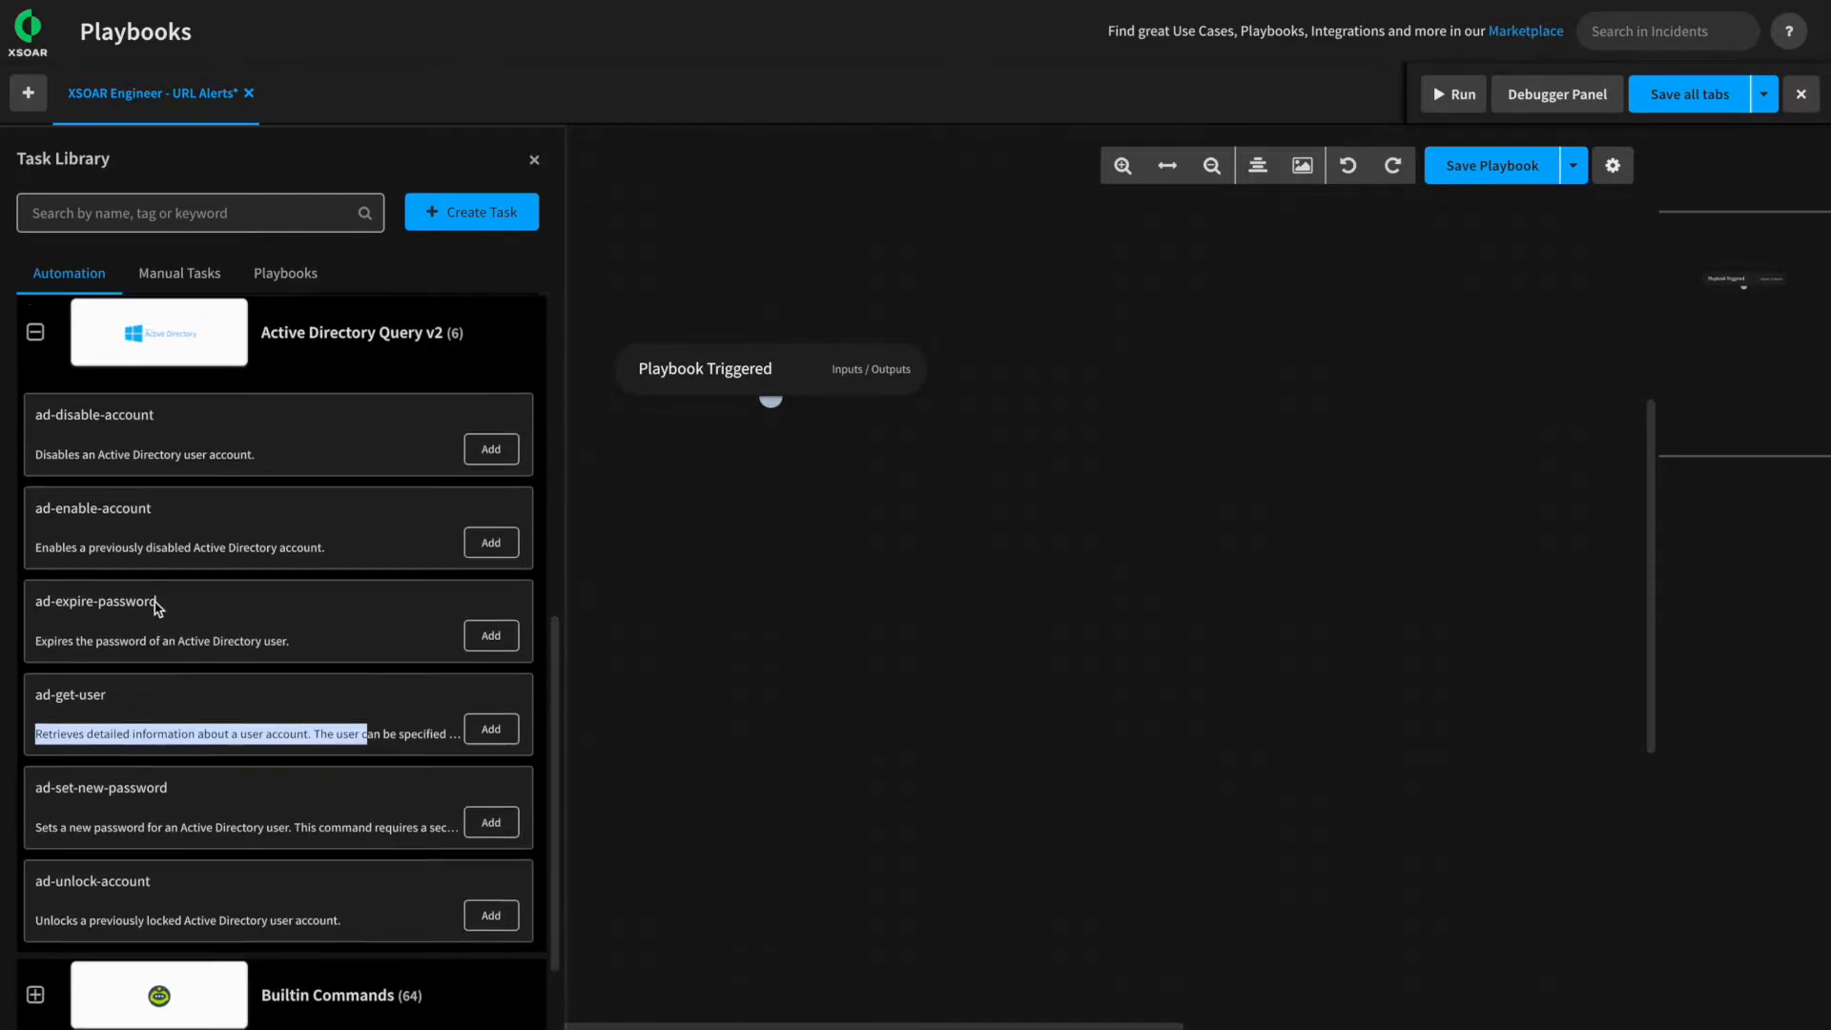
# Add a task connected below Playbook Triggered and assign it the ad-get-user (Active Directory Query v2) automation
pyautogui.moveTo(771, 401); pyautogui.dragTo(778, 482)
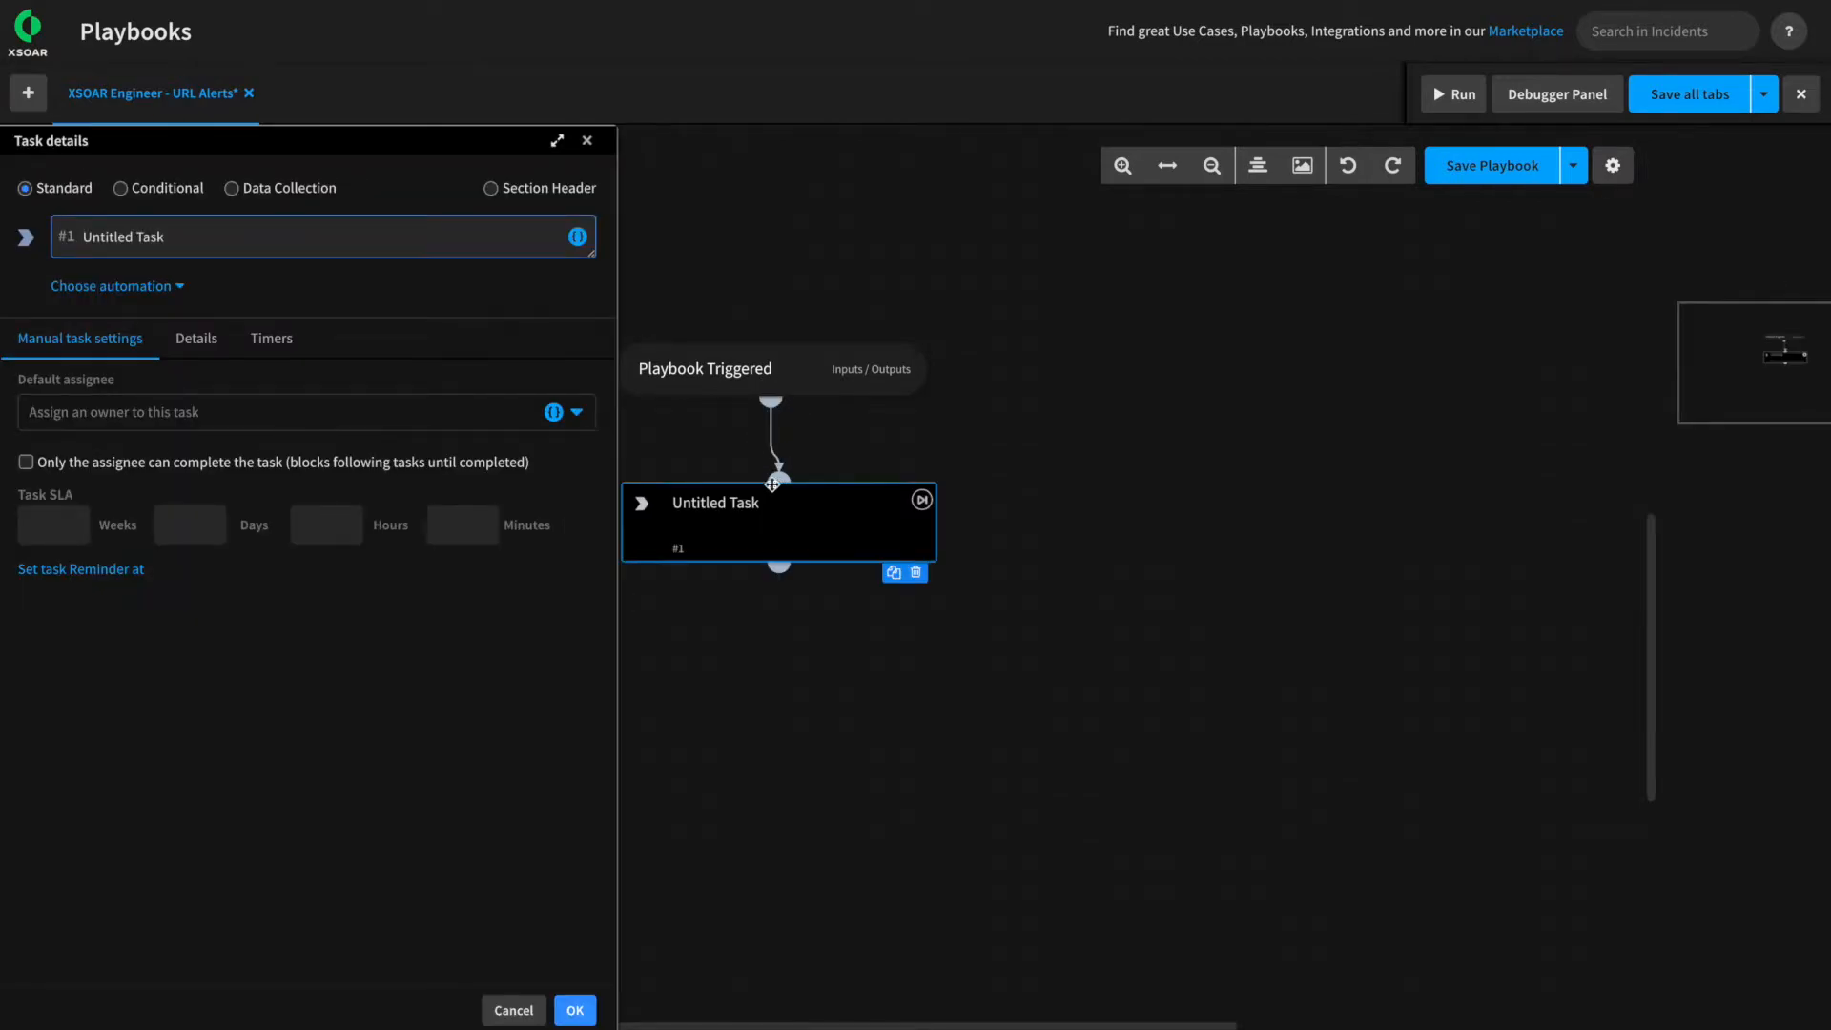
pyautogui.click(160, 287)
pyautogui.write('ad-get')
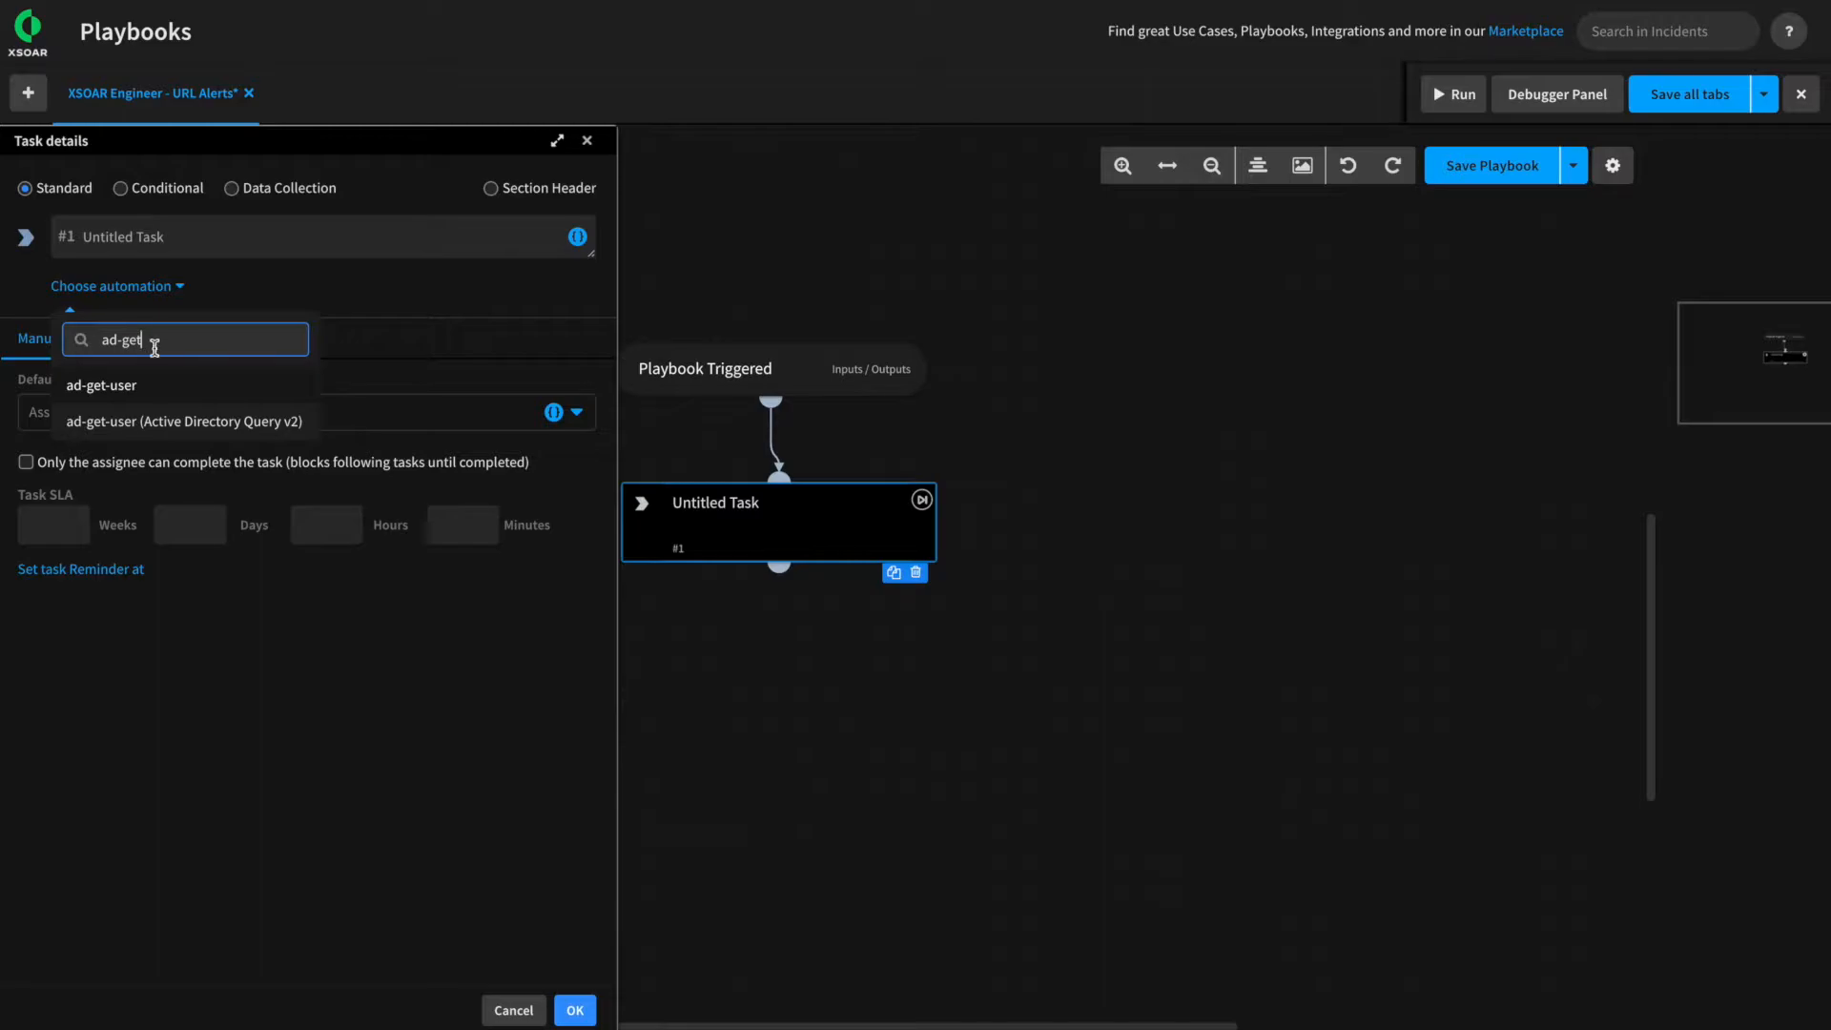
pyautogui.click(167, 420)
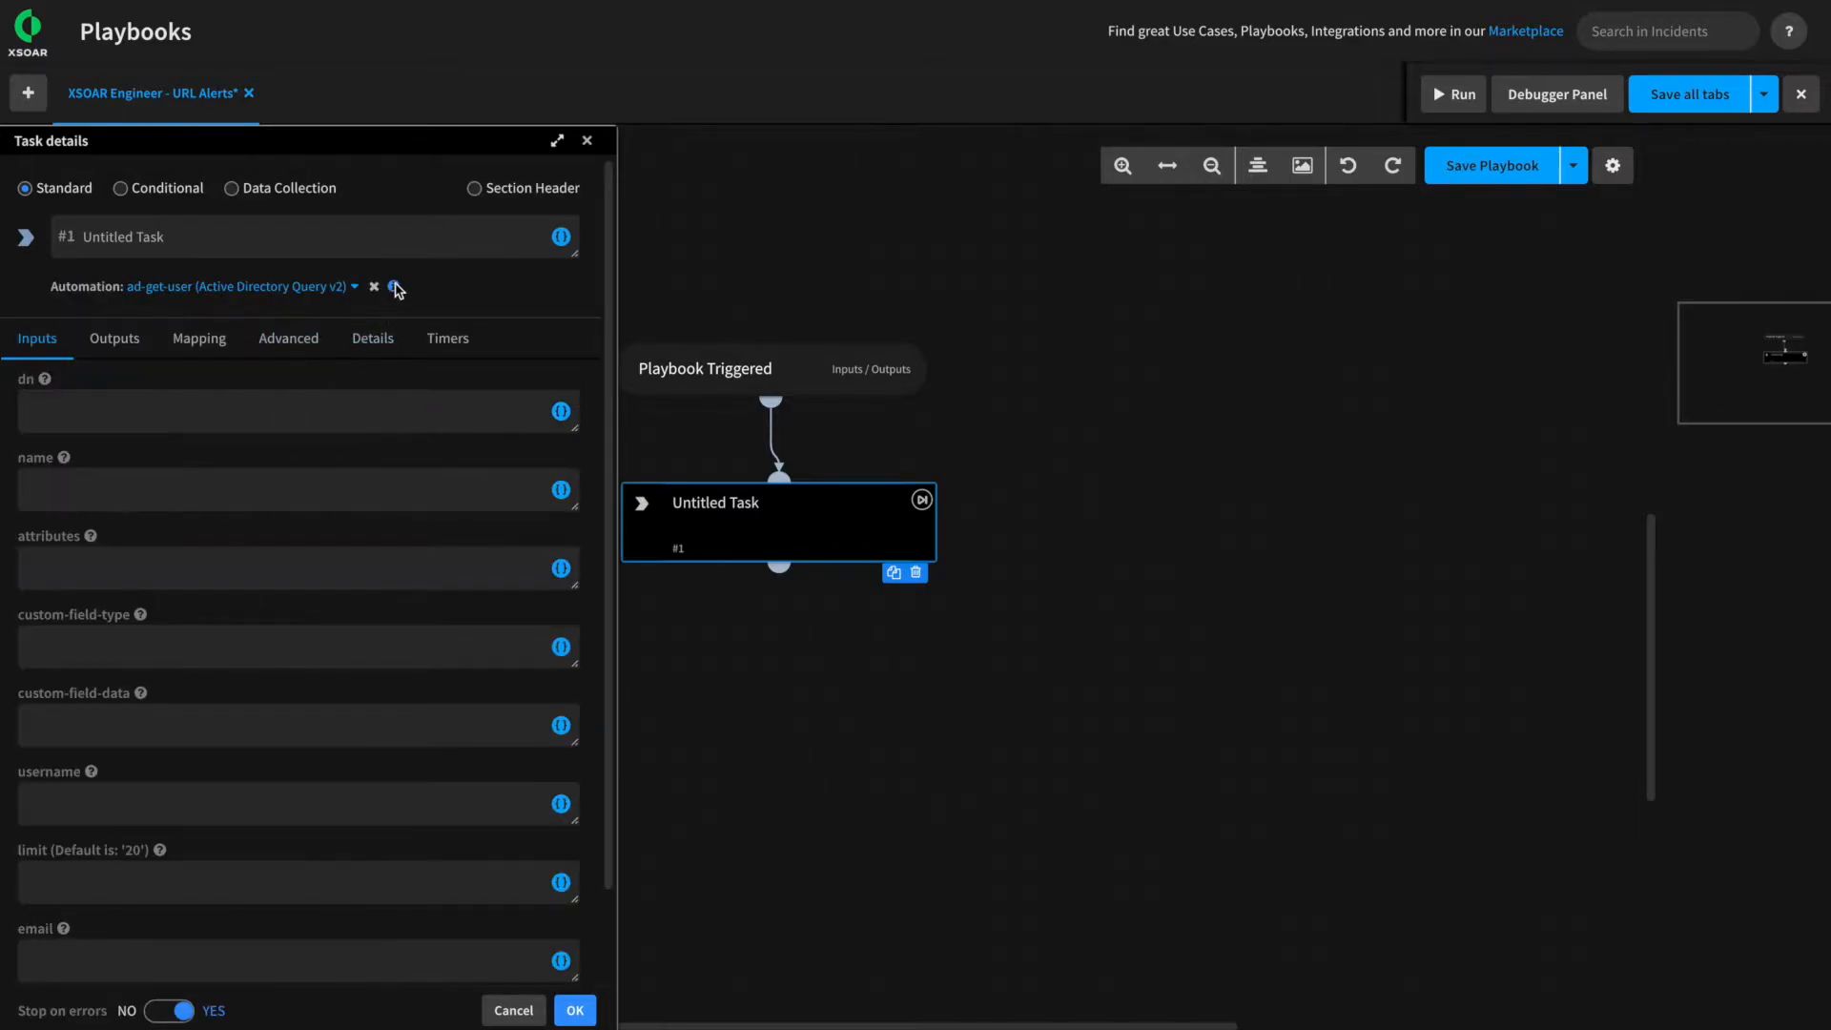
# Search the new task's available automations for "ad" and "ad-get" to compare the generic and integration-specific commands
pyautogui.moveTo(394, 287)
pyautogui.click(296, 288)
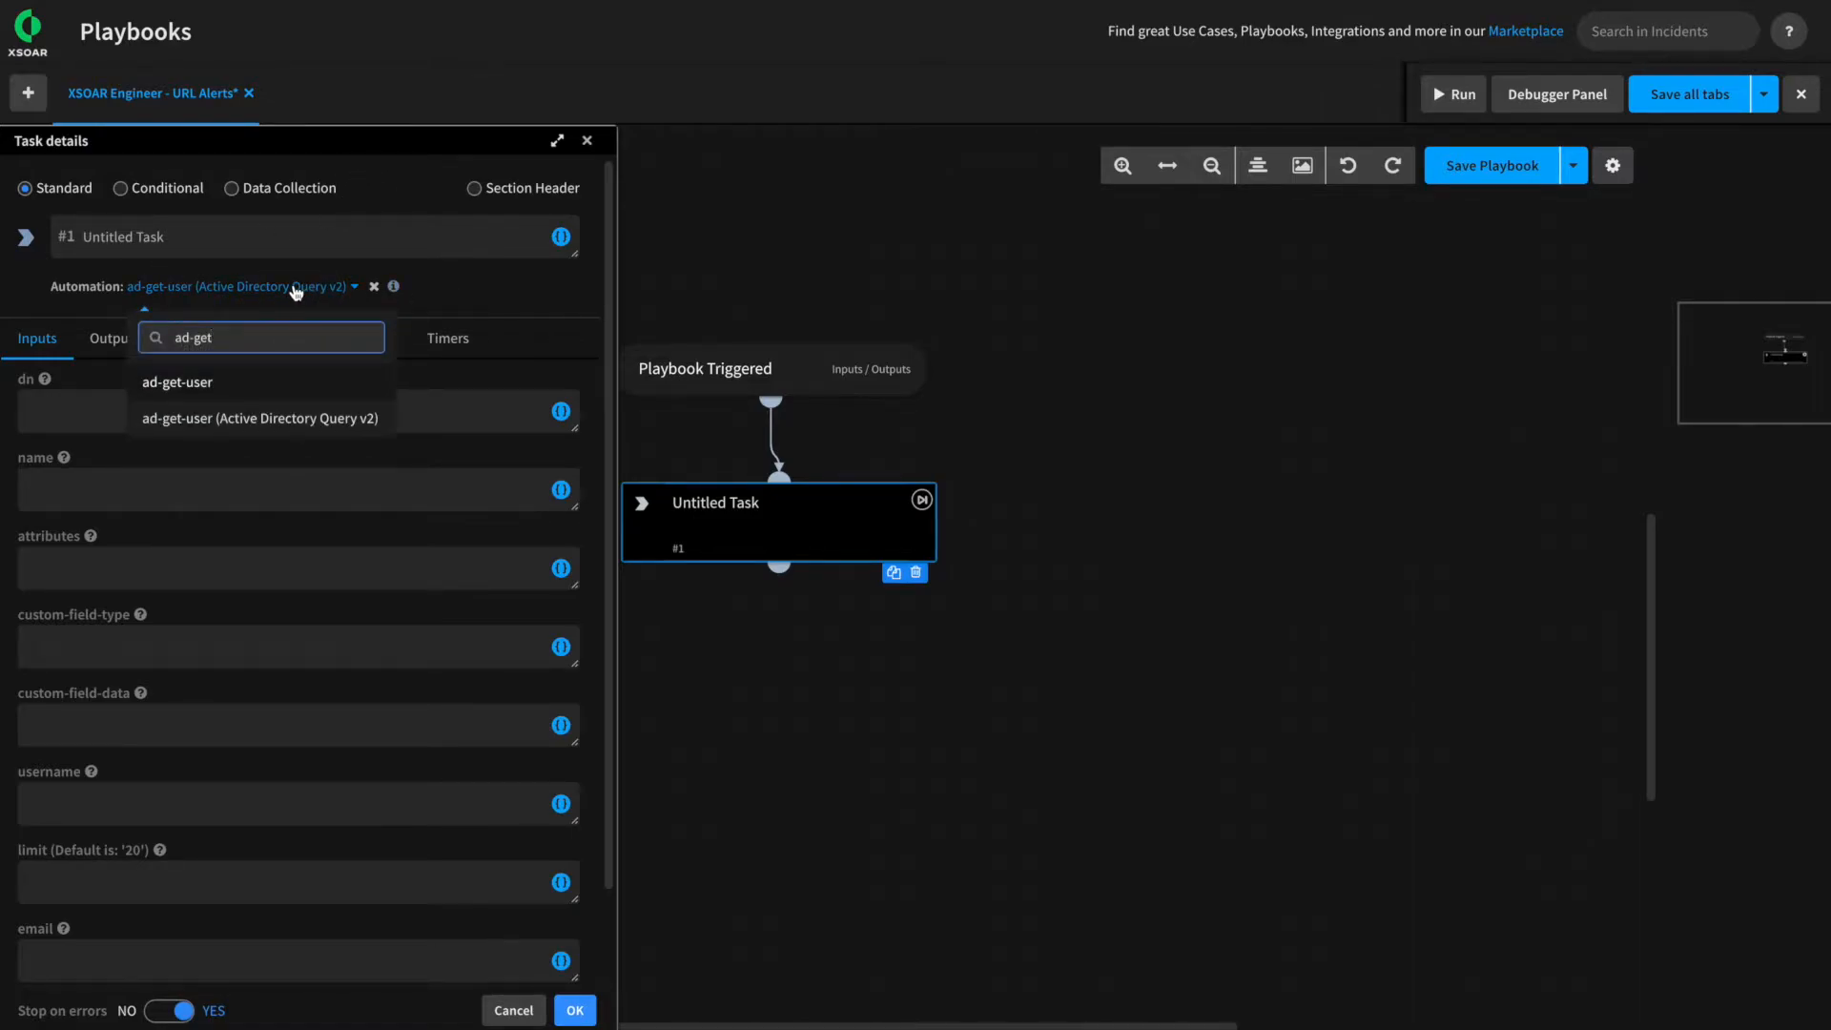
pyautogui.press('BackSpace')
pyautogui.press('BackSpace')
pyautogui.press('BackSpace')
pyautogui.press('BackSpace')
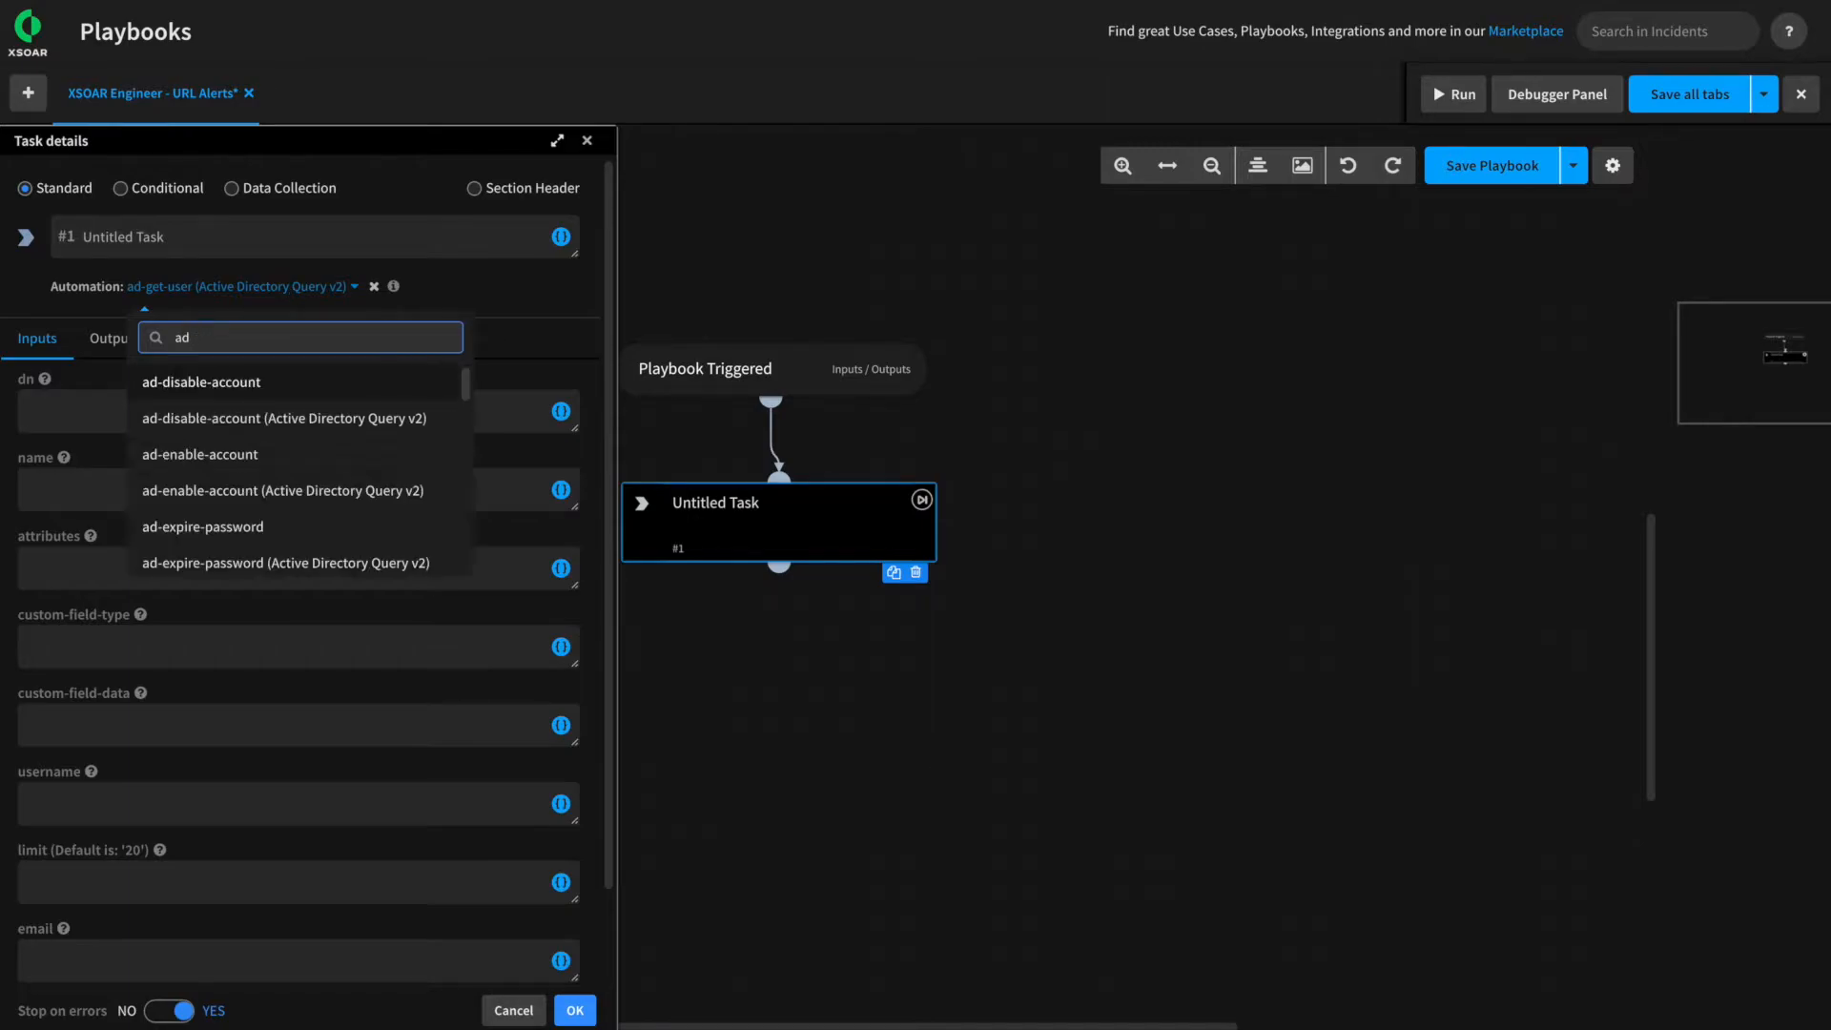
pyautogui.write('-get')
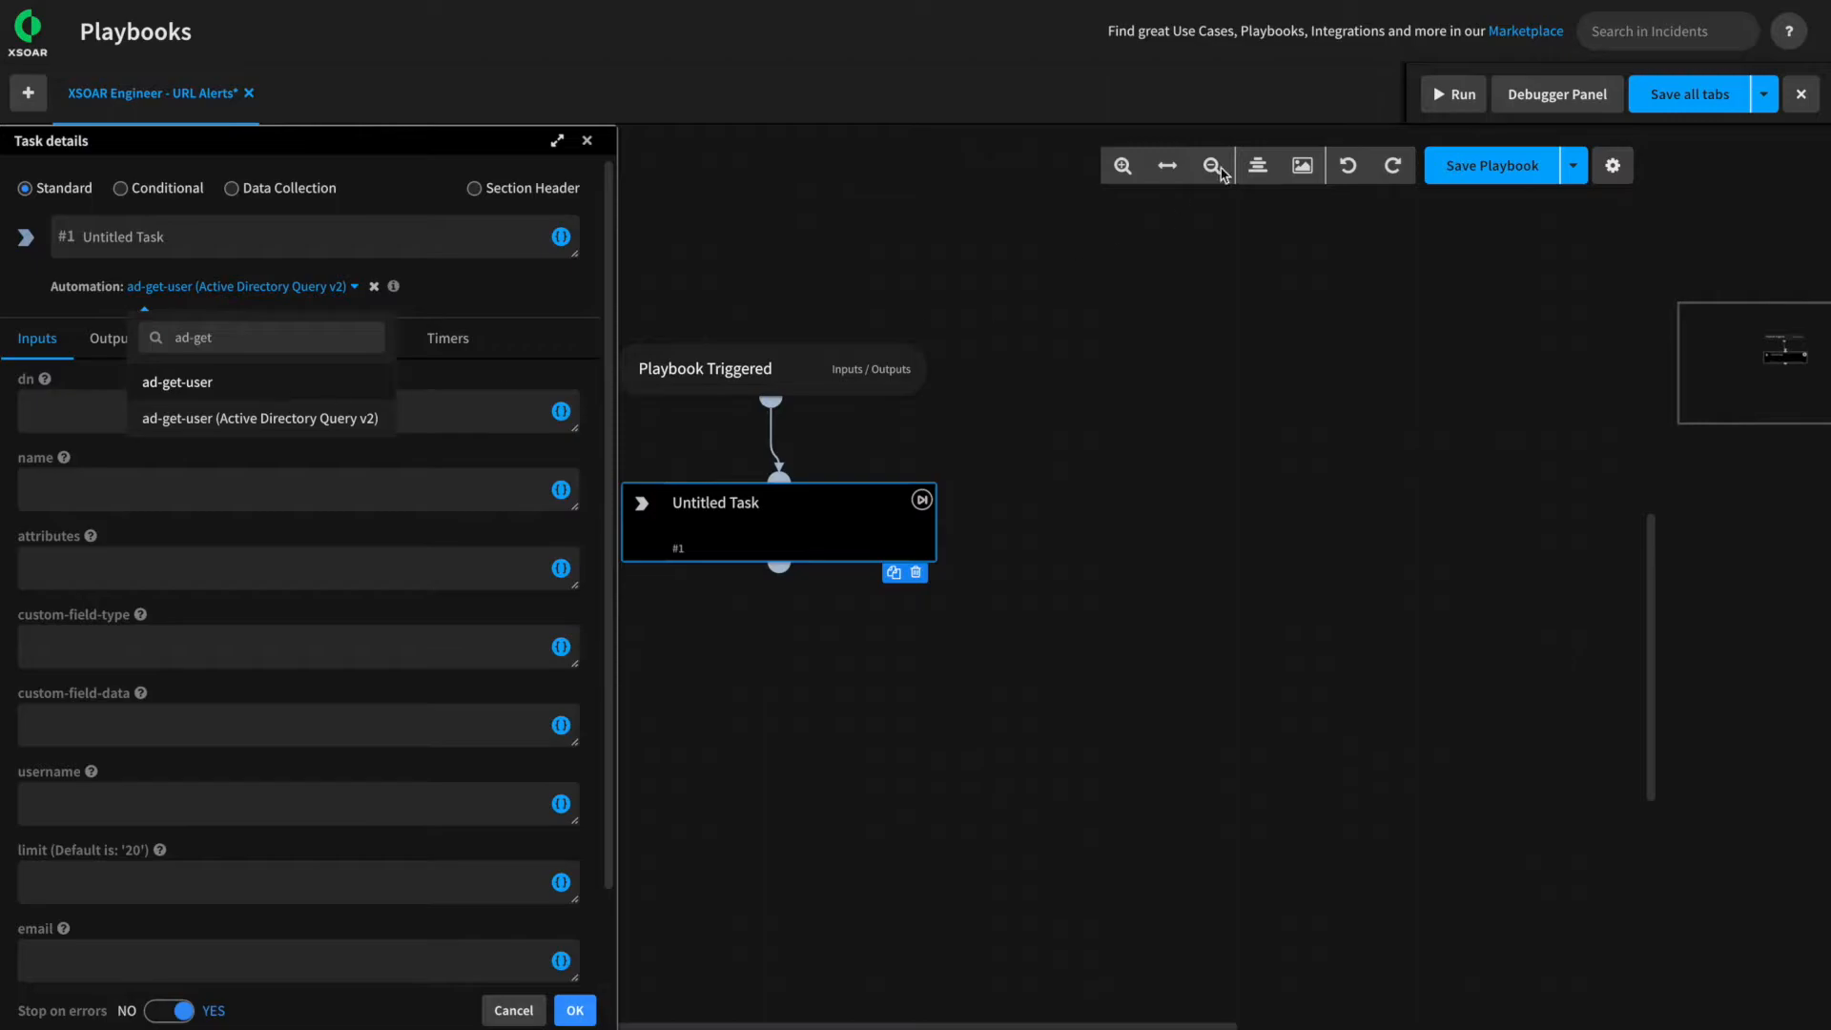
pyautogui.click(245, 338)
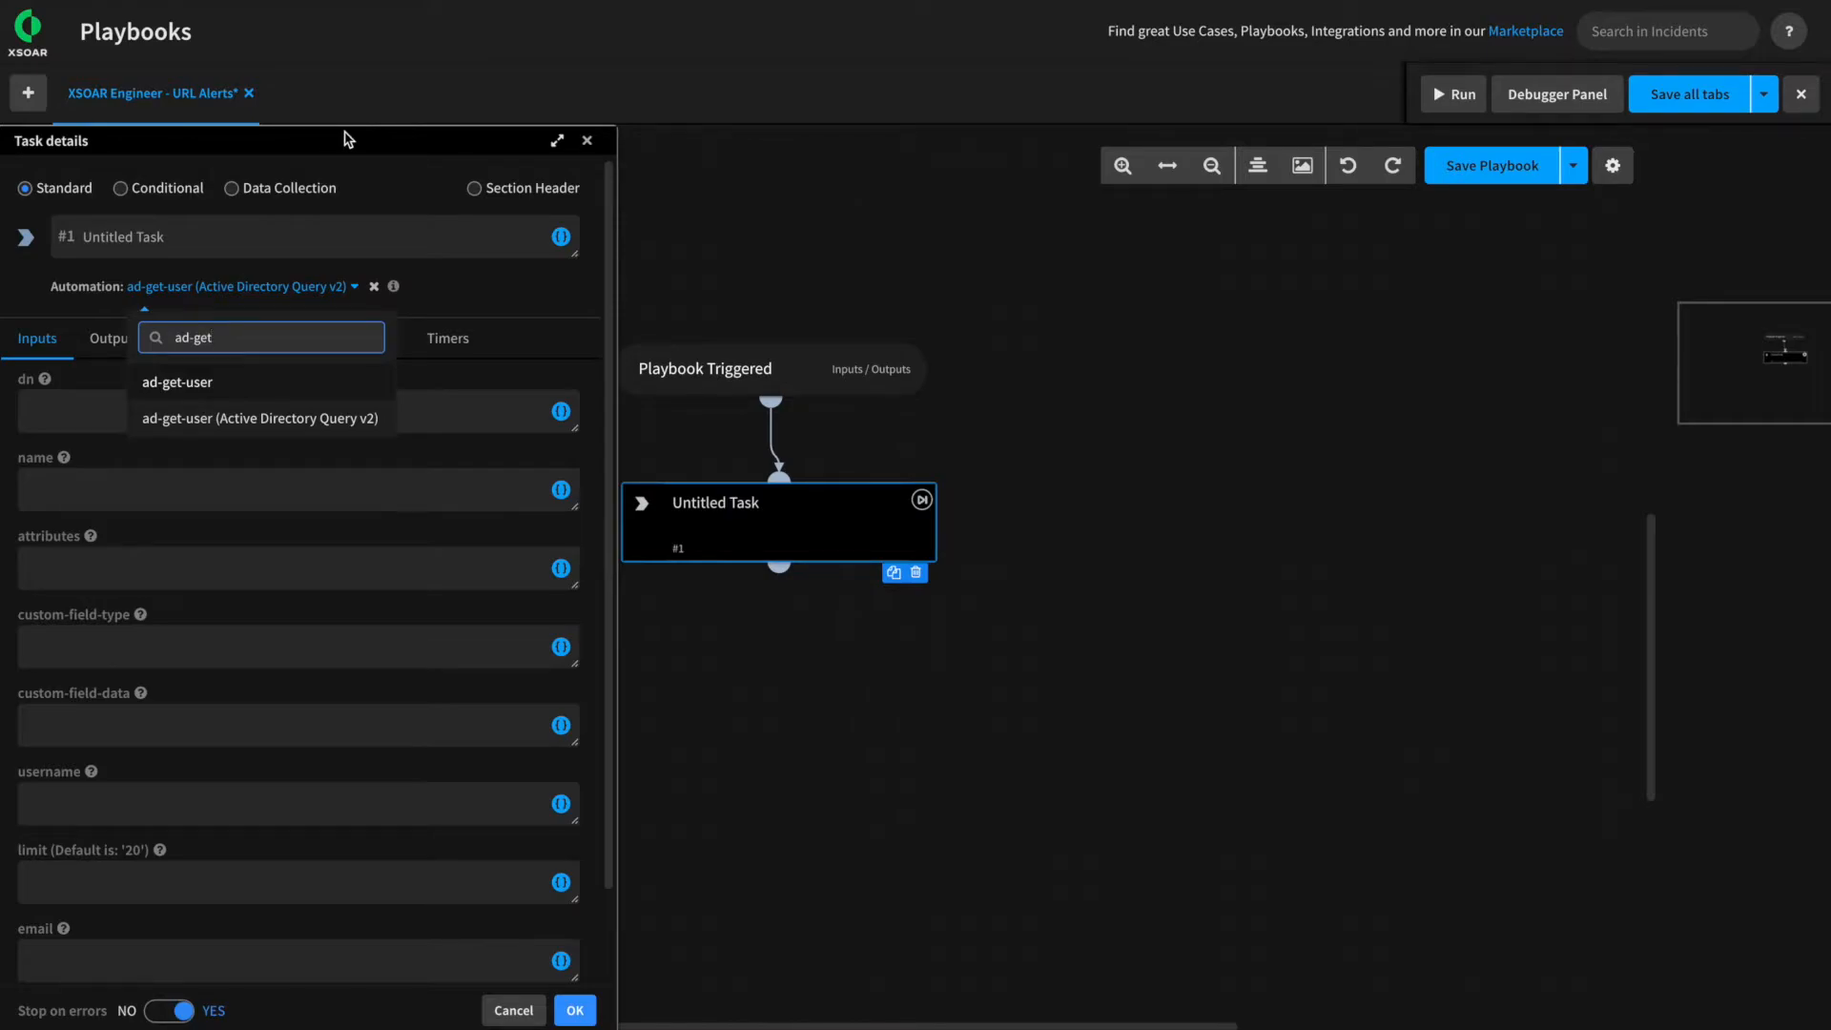
# Switch the task's automation to the generic ip command with 8.8.8.8 as its ip input, and save the task
pyautogui.click(263, 340)
pyautogui.moveTo(269, 341); pyautogui.dragTo(129, 341)
pyautogui.write('ip')
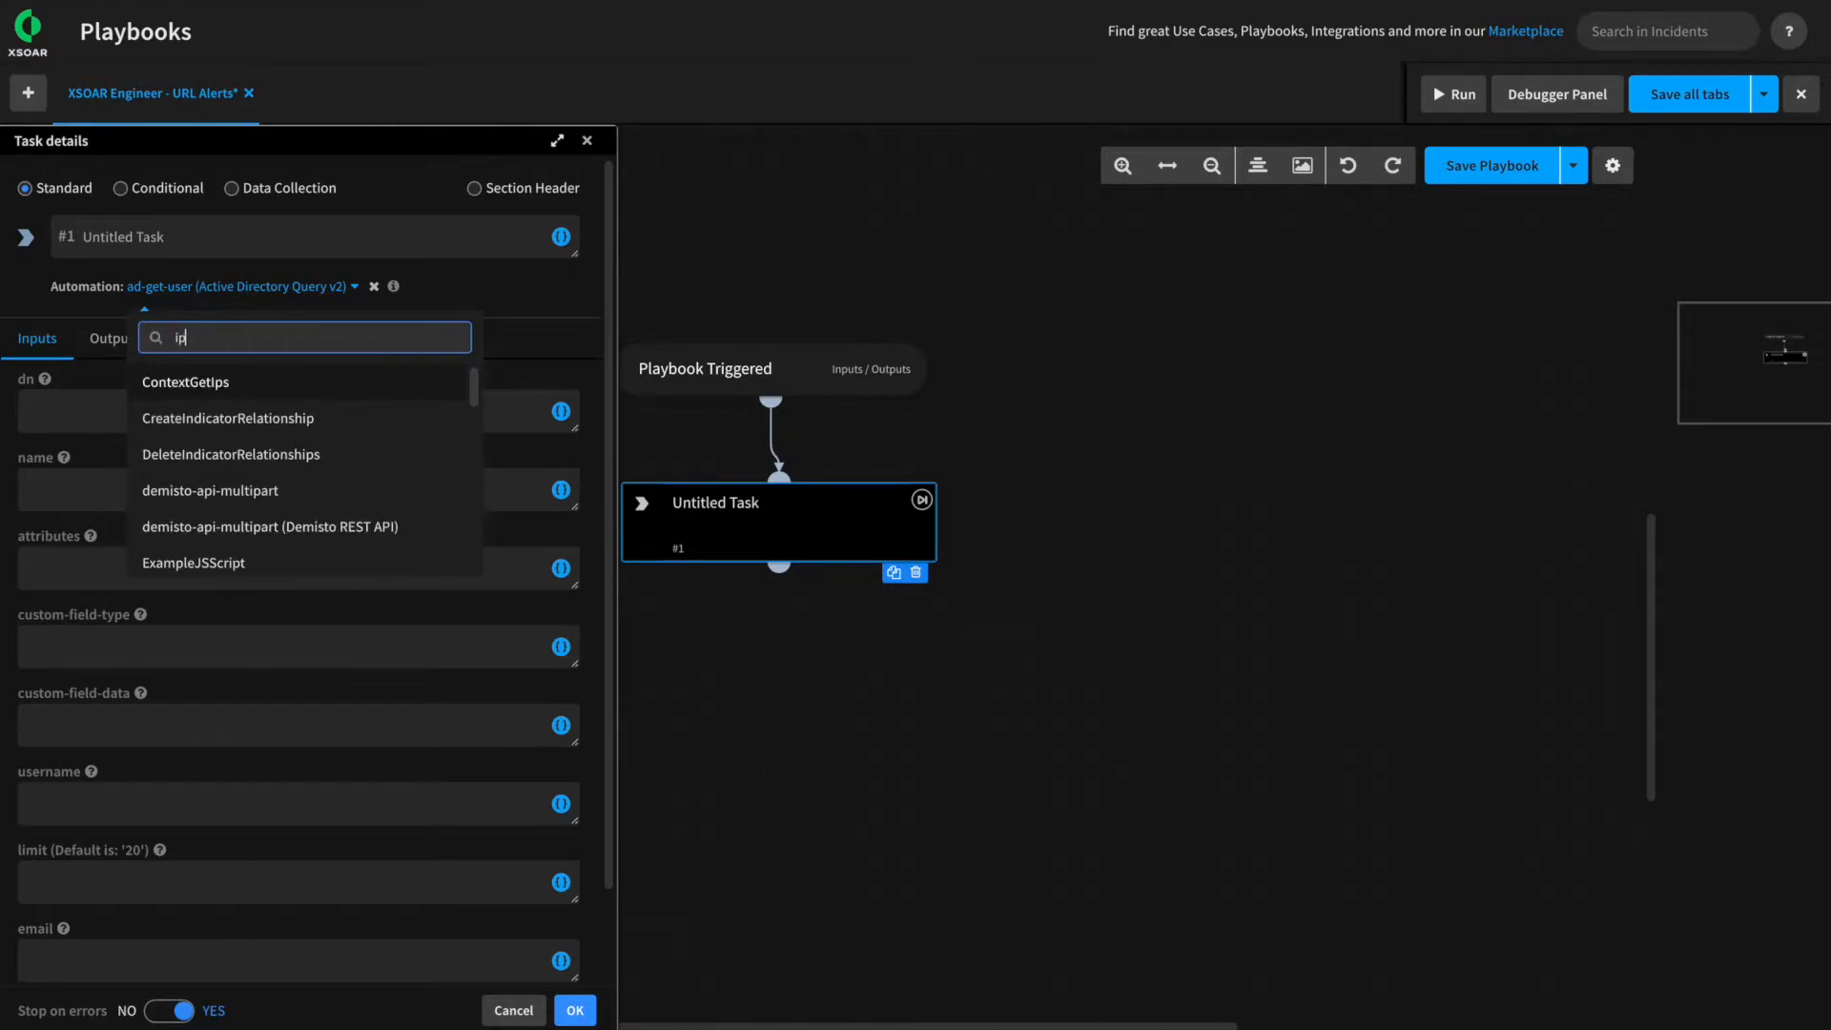
pyautogui.scroll(-5, 281, 449)
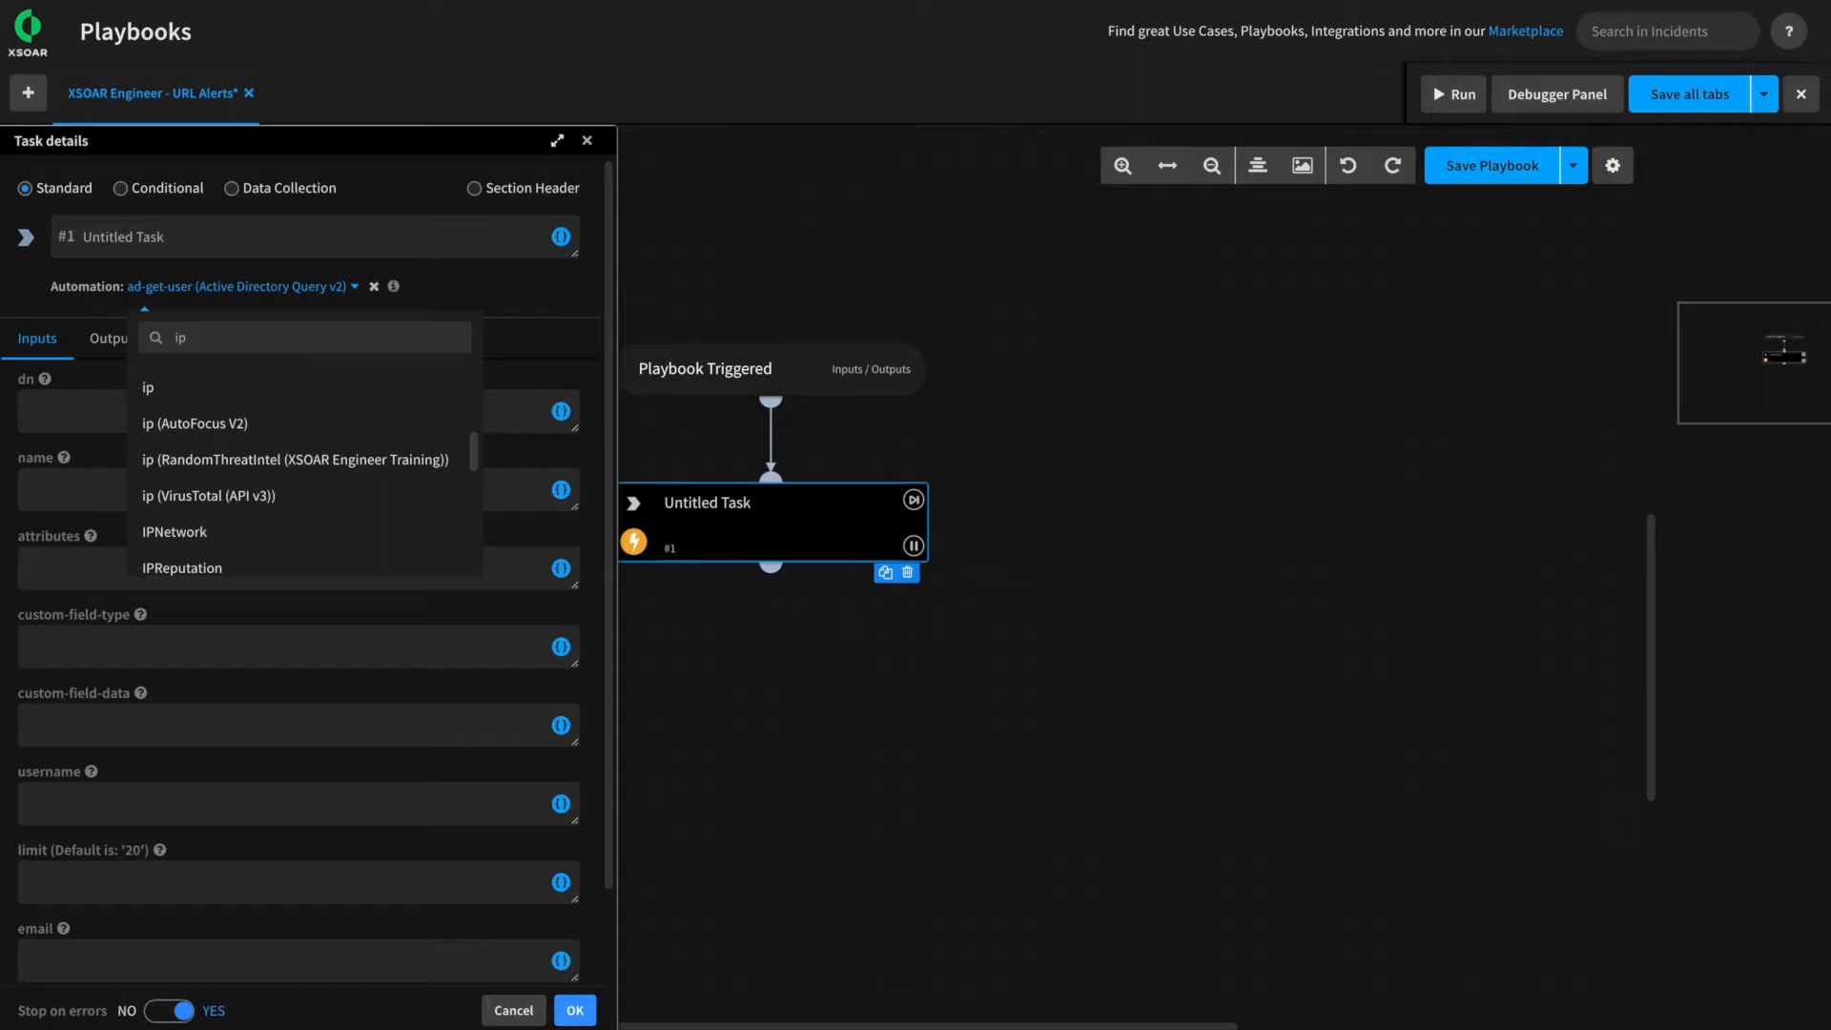
pyautogui.click(161, 393)
pyautogui.moveTo(110, 410); pyautogui.dragTo(29, 412)
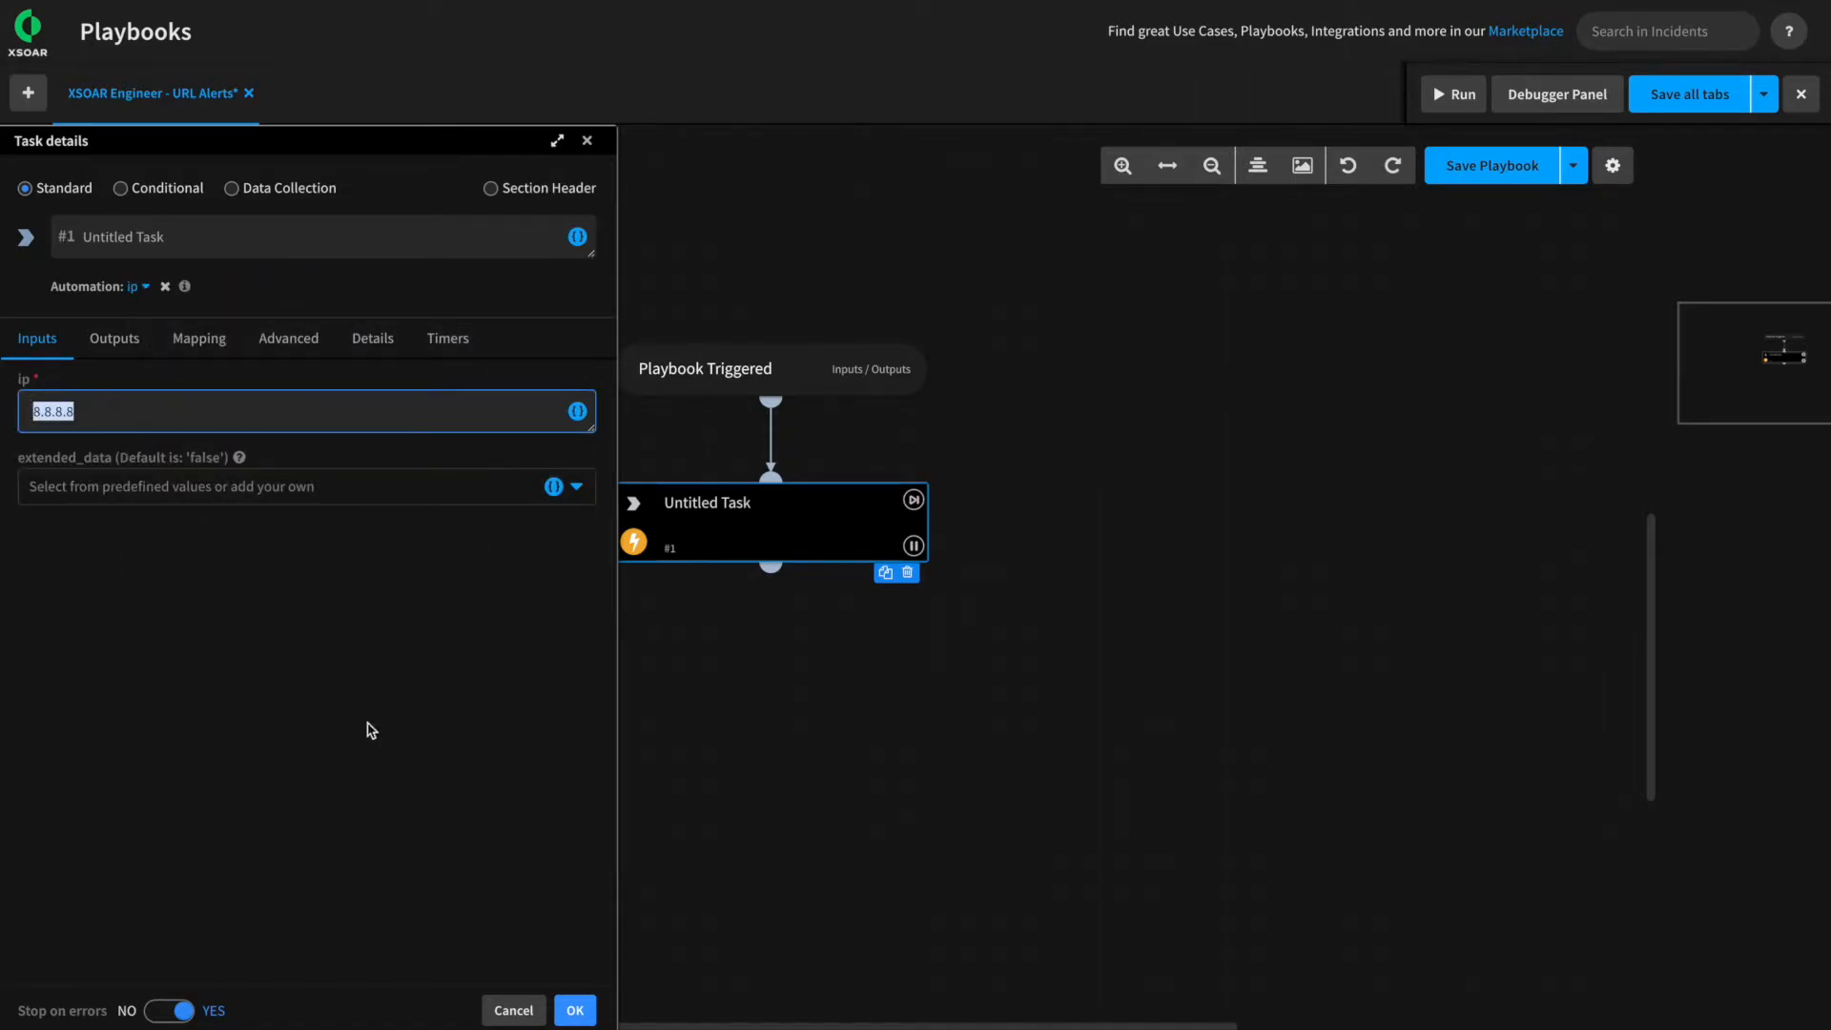
pyautogui.click(572, 1012)
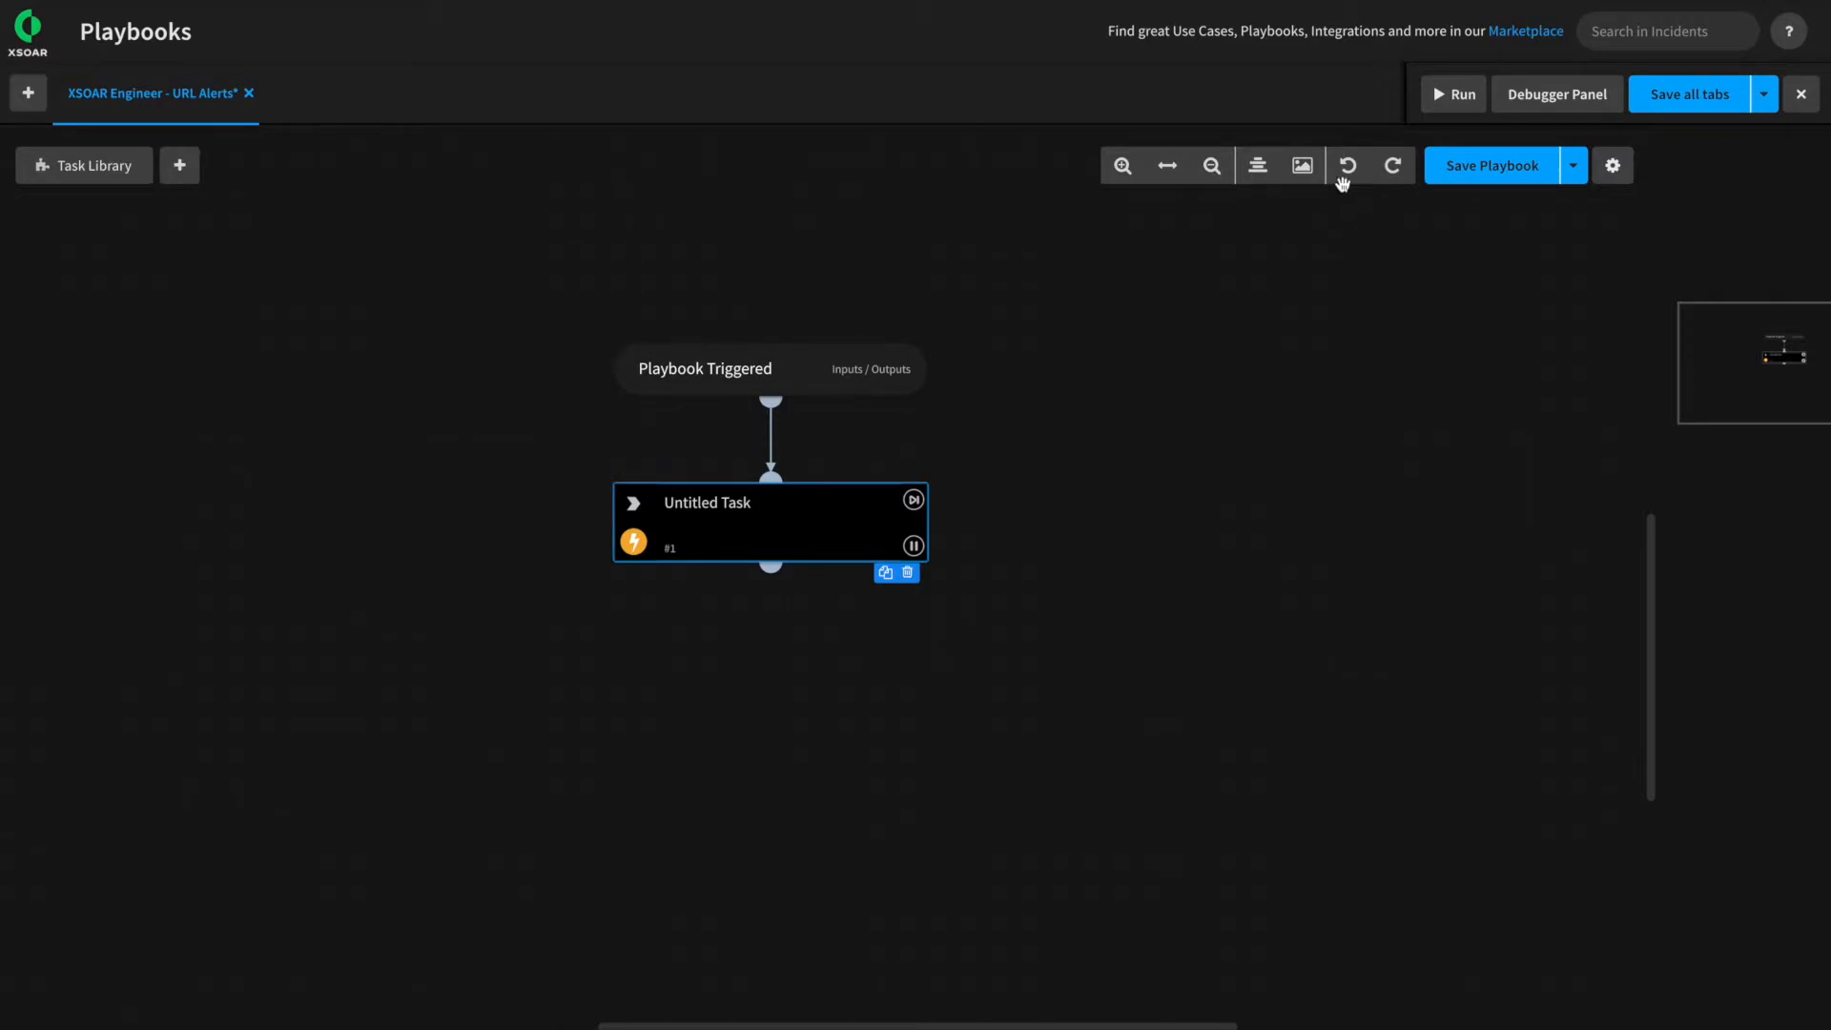
# Test-run the playbook, examine the IP reputation results from each integration in the task's details, and stop the run
pyautogui.click(1467, 97)
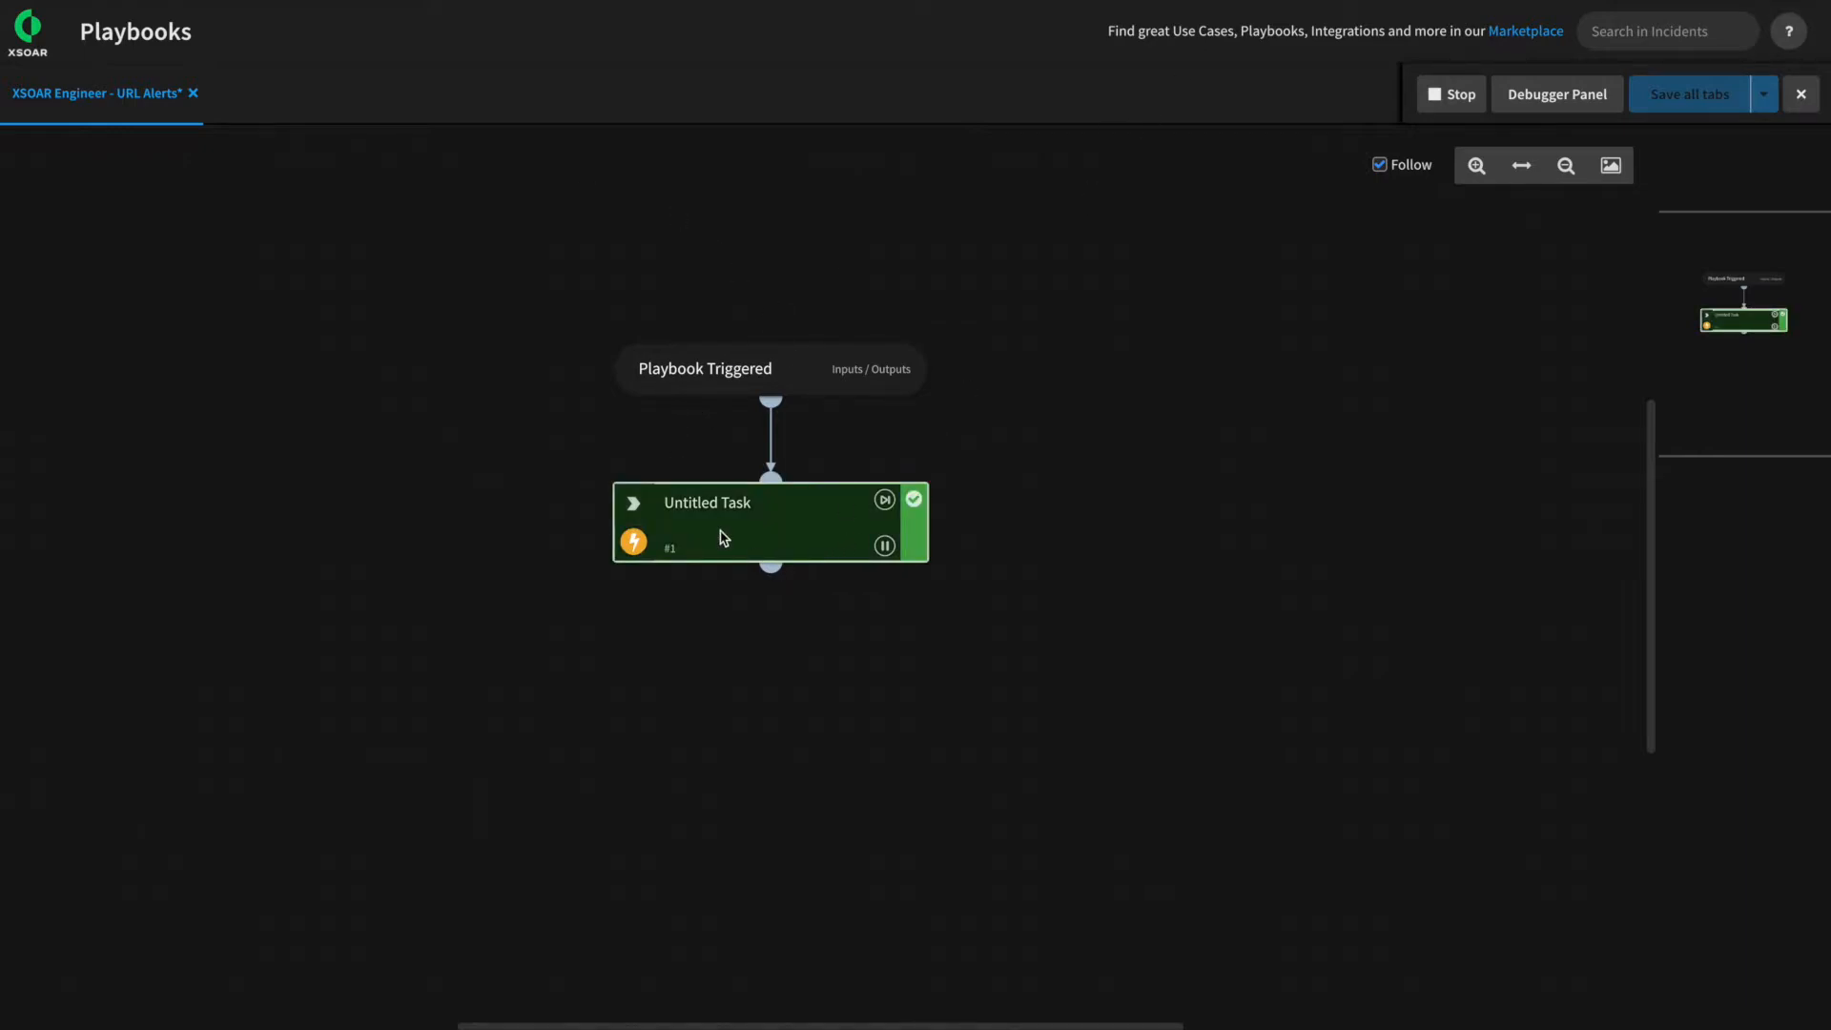
pyautogui.click(763, 534)
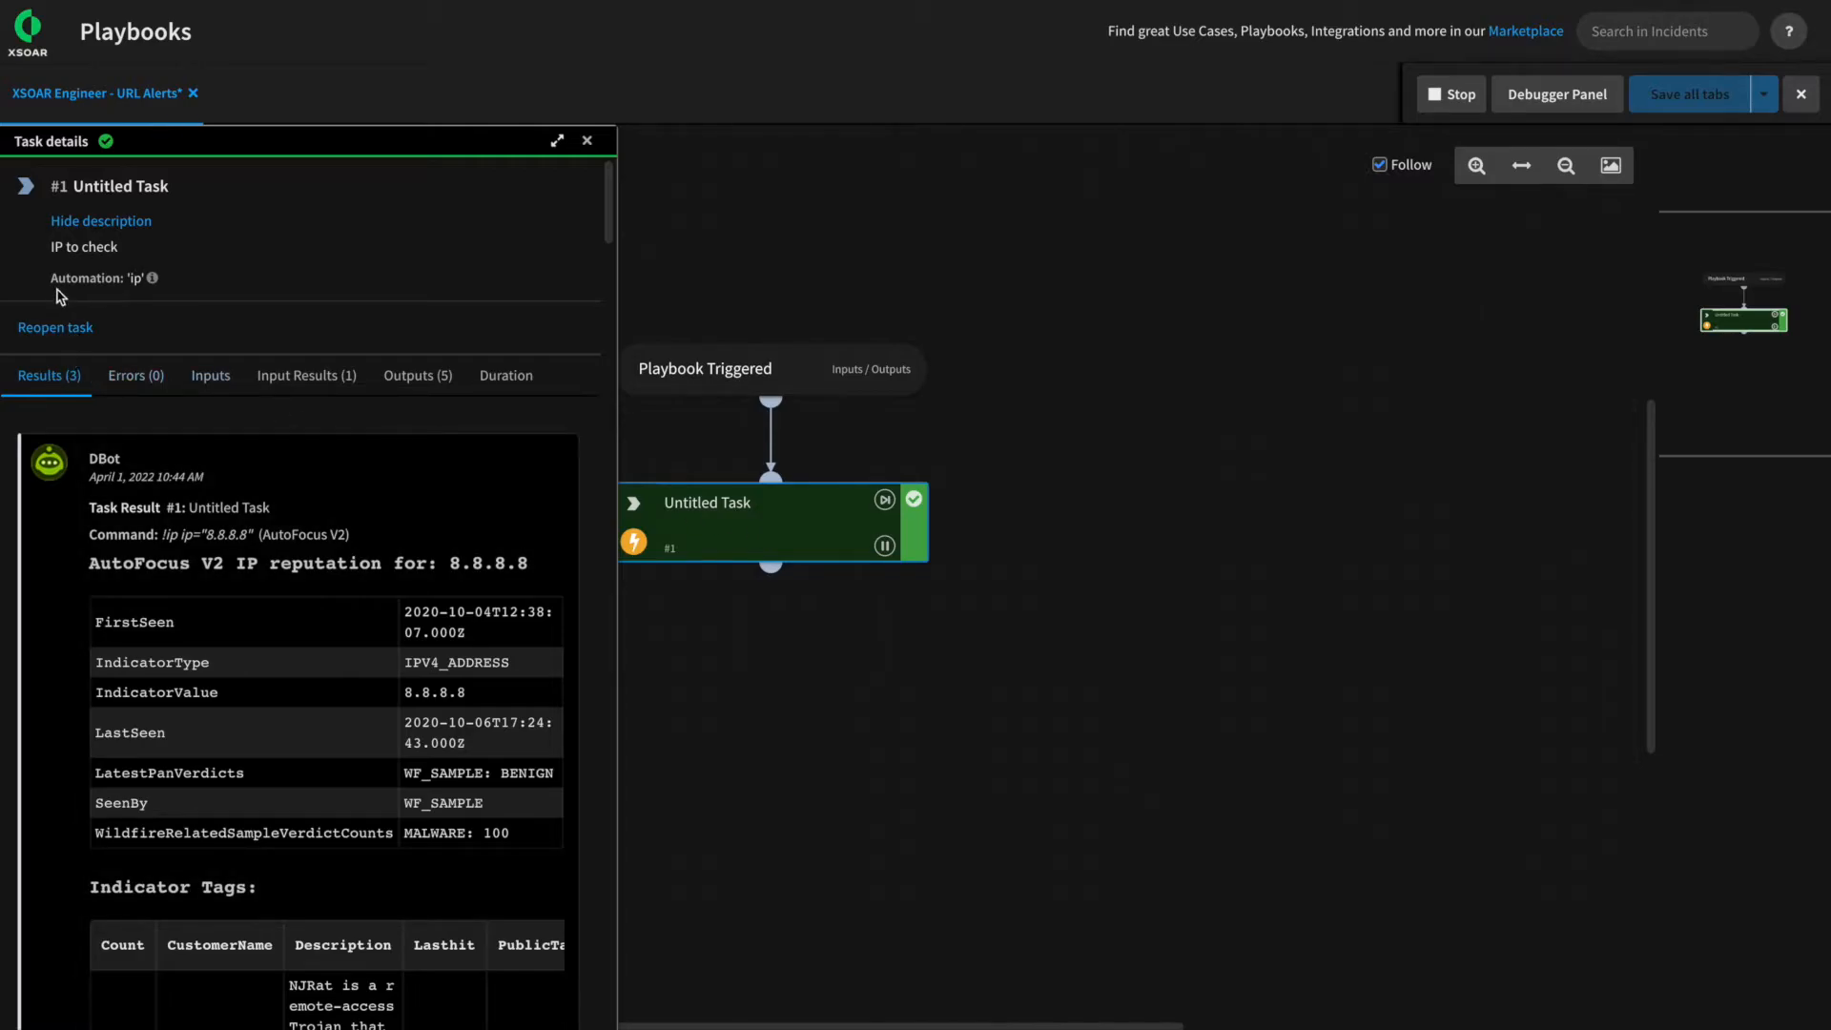
pyautogui.moveTo(114, 565); pyautogui.dragTo(227, 565)
pyautogui.scroll(-15, 301, 613)
pyautogui.scroll(-20, 301, 614)
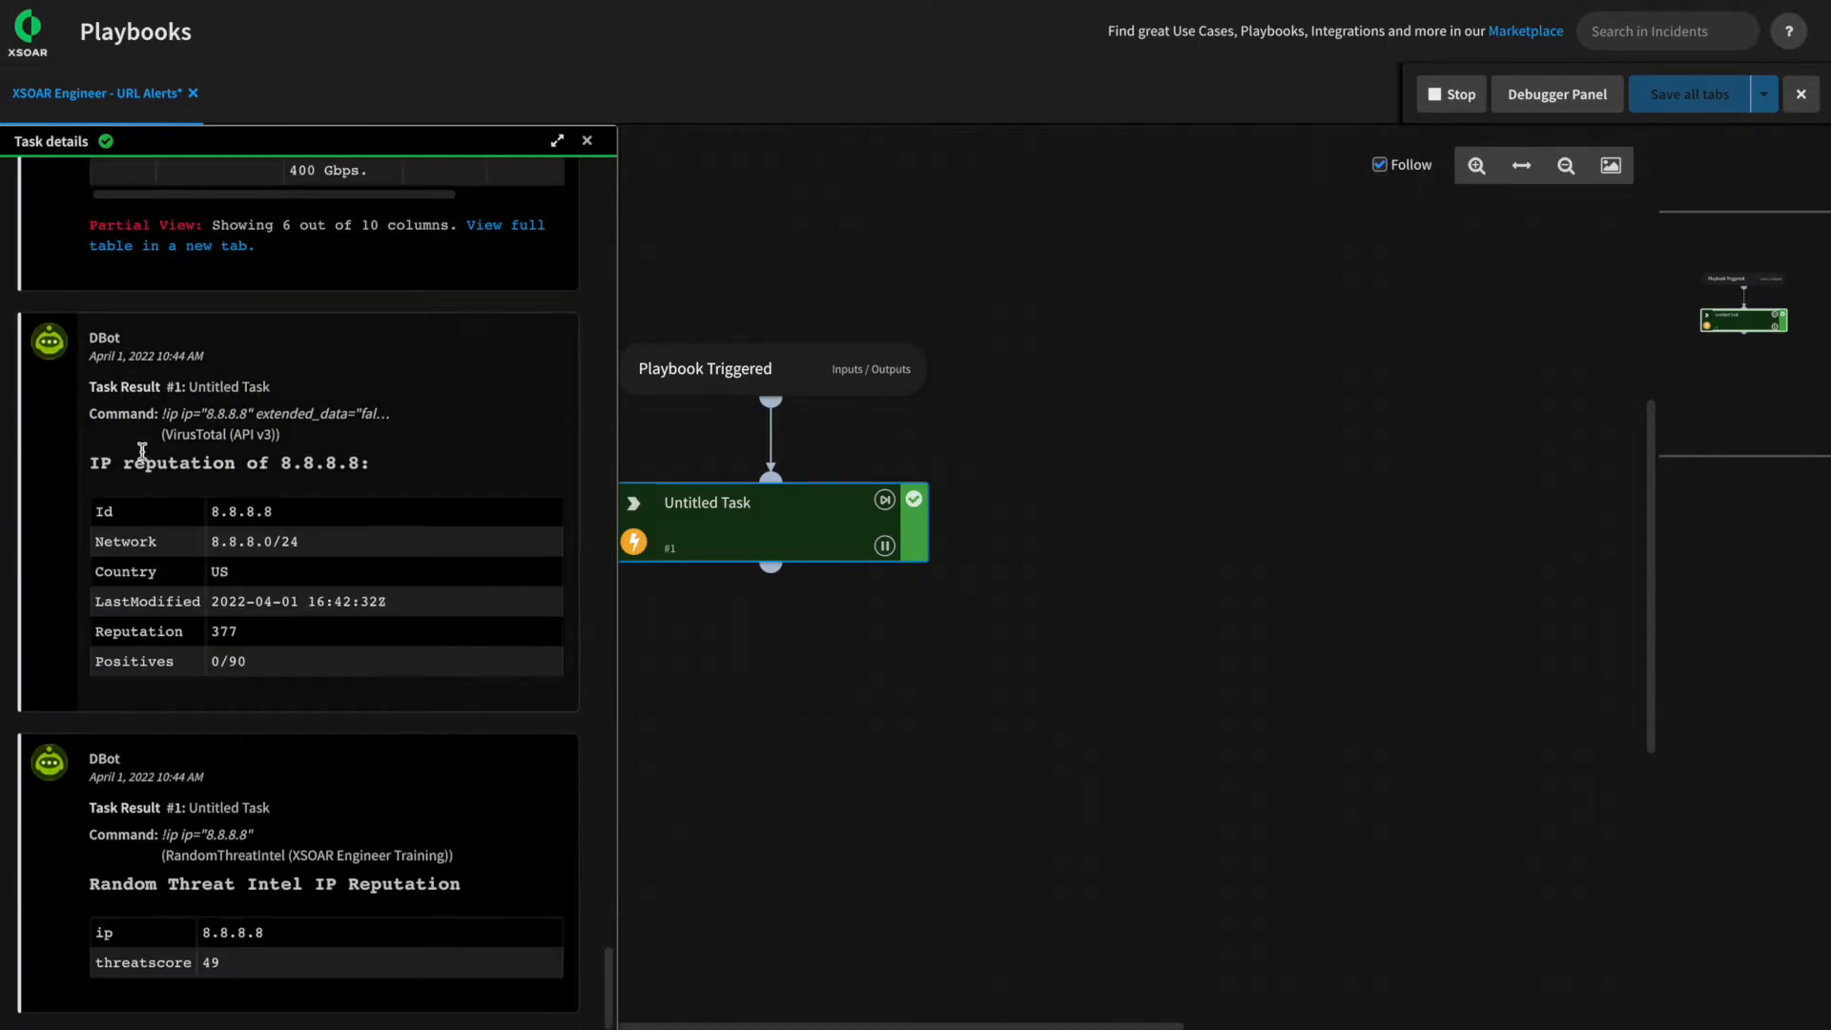
pyautogui.moveTo(111, 464); pyautogui.dragTo(183, 437)
pyautogui.click(245, 862)
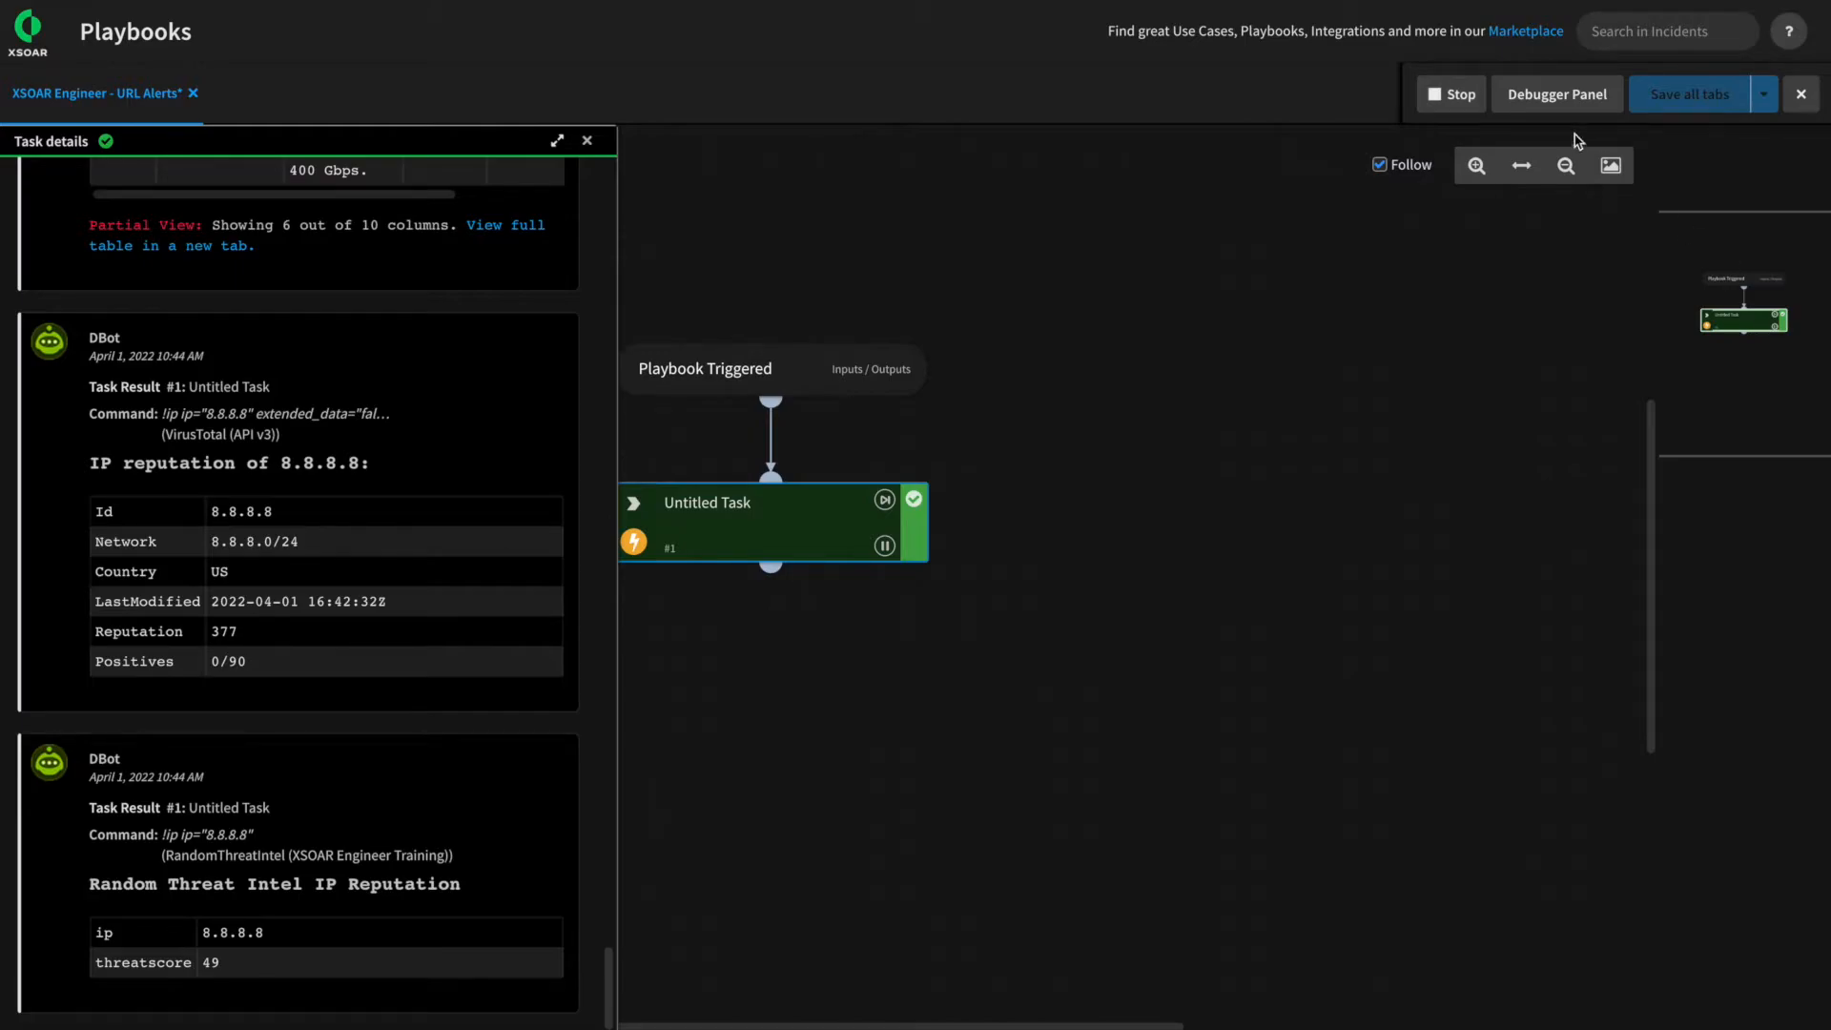
pyautogui.click(1453, 99)
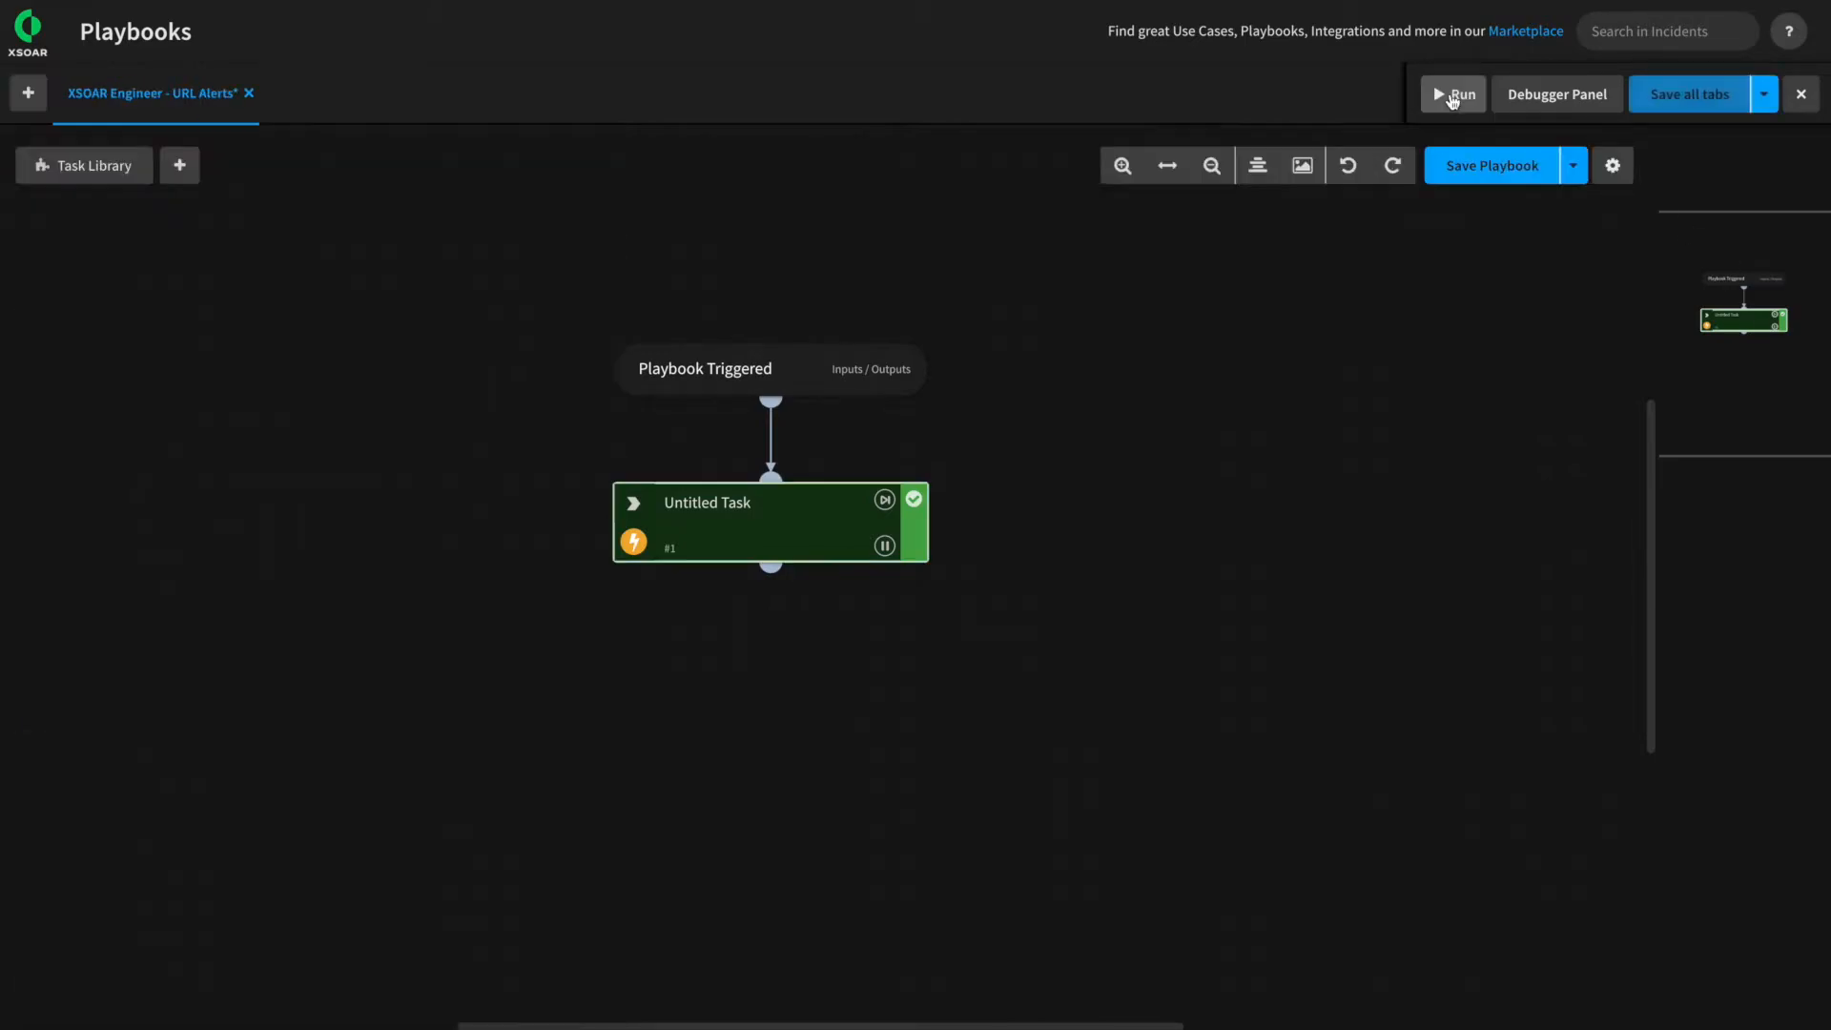
# Change the task's automation to ip (AutoFocus V2) and save the task
pyautogui.click(758, 525)
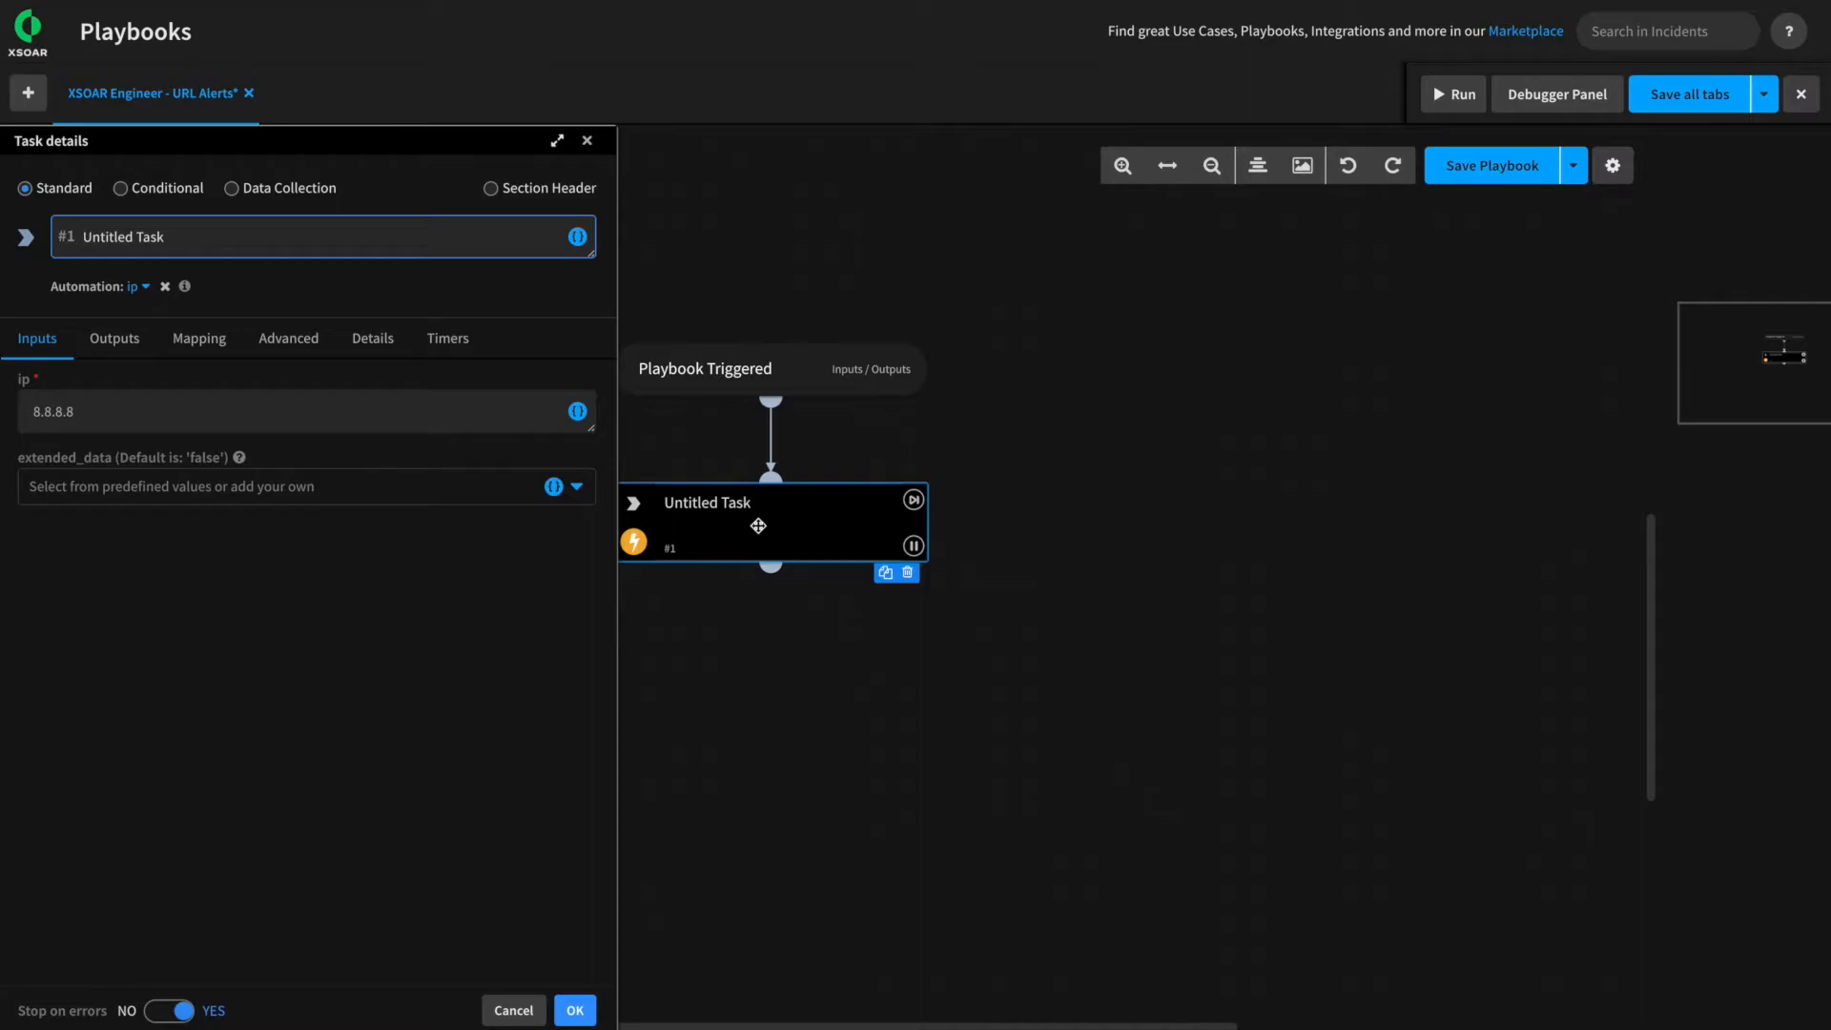
pyautogui.click(144, 288)
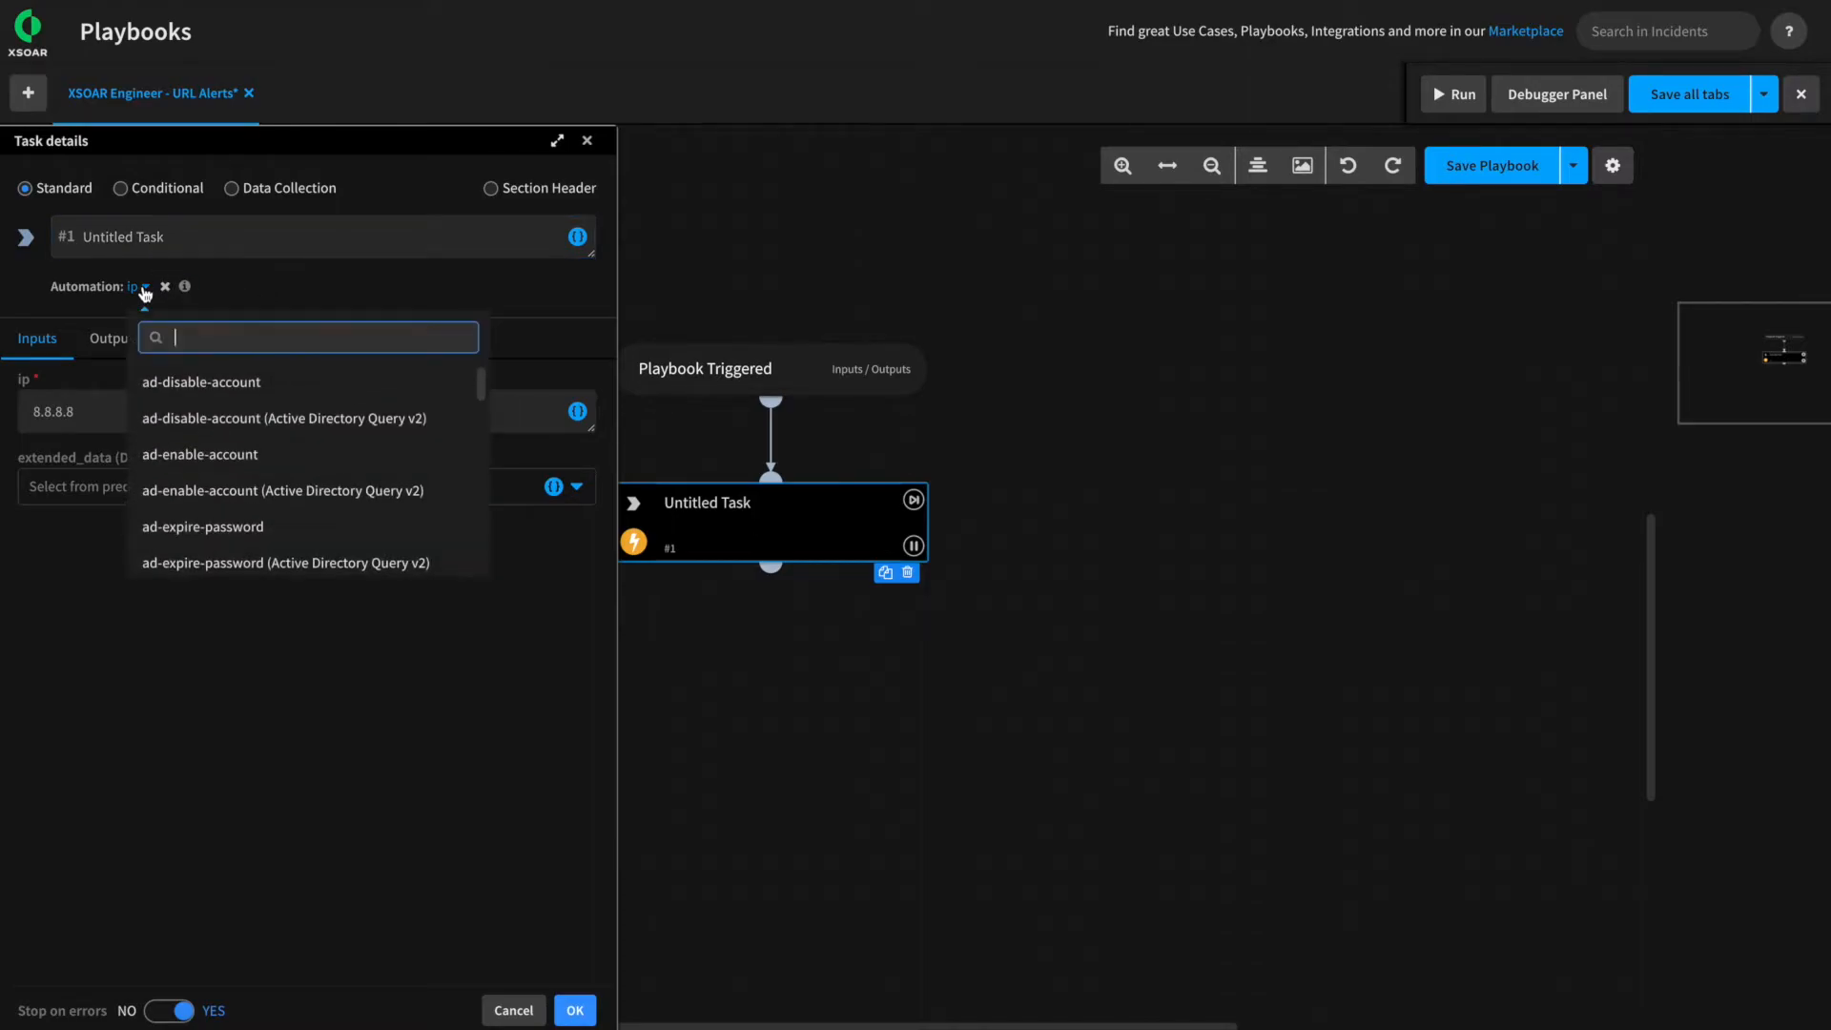
pyautogui.write('ip')
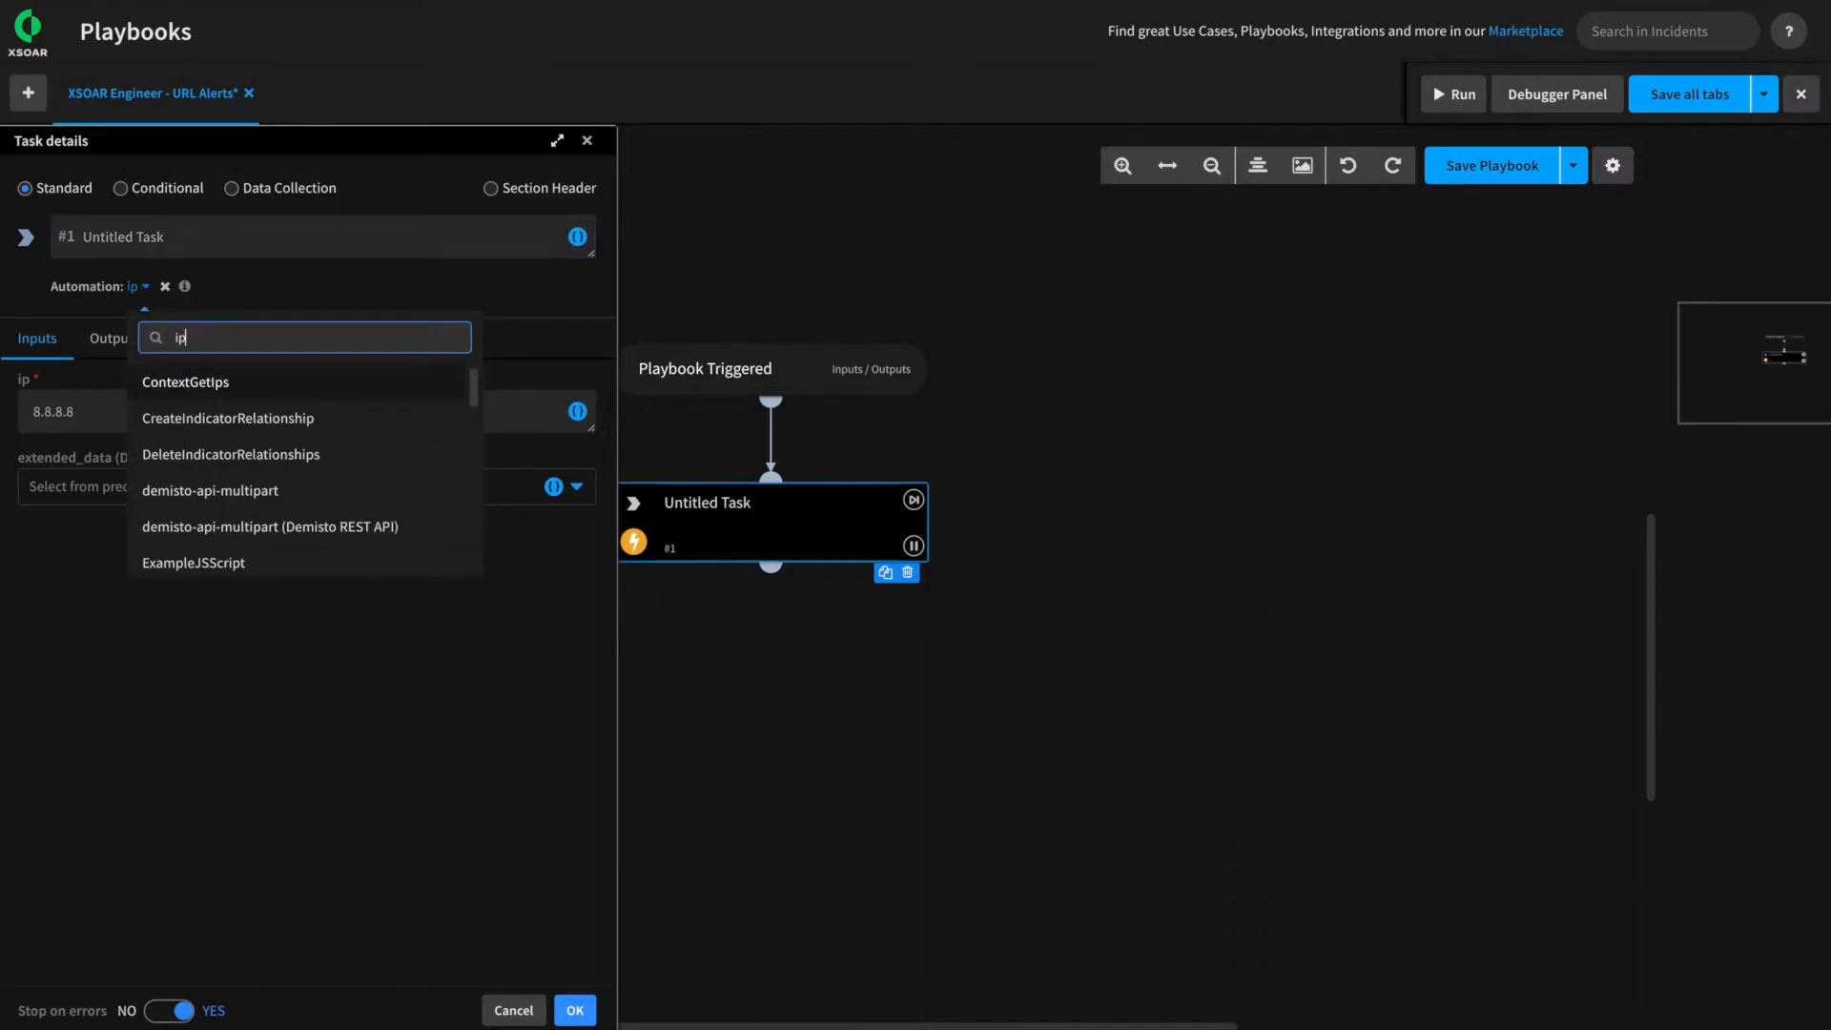
pyautogui.scroll(-4, 271, 458)
pyautogui.scroll(-1, 271, 465)
pyautogui.click(271, 465)
pyautogui.click(575, 1009)
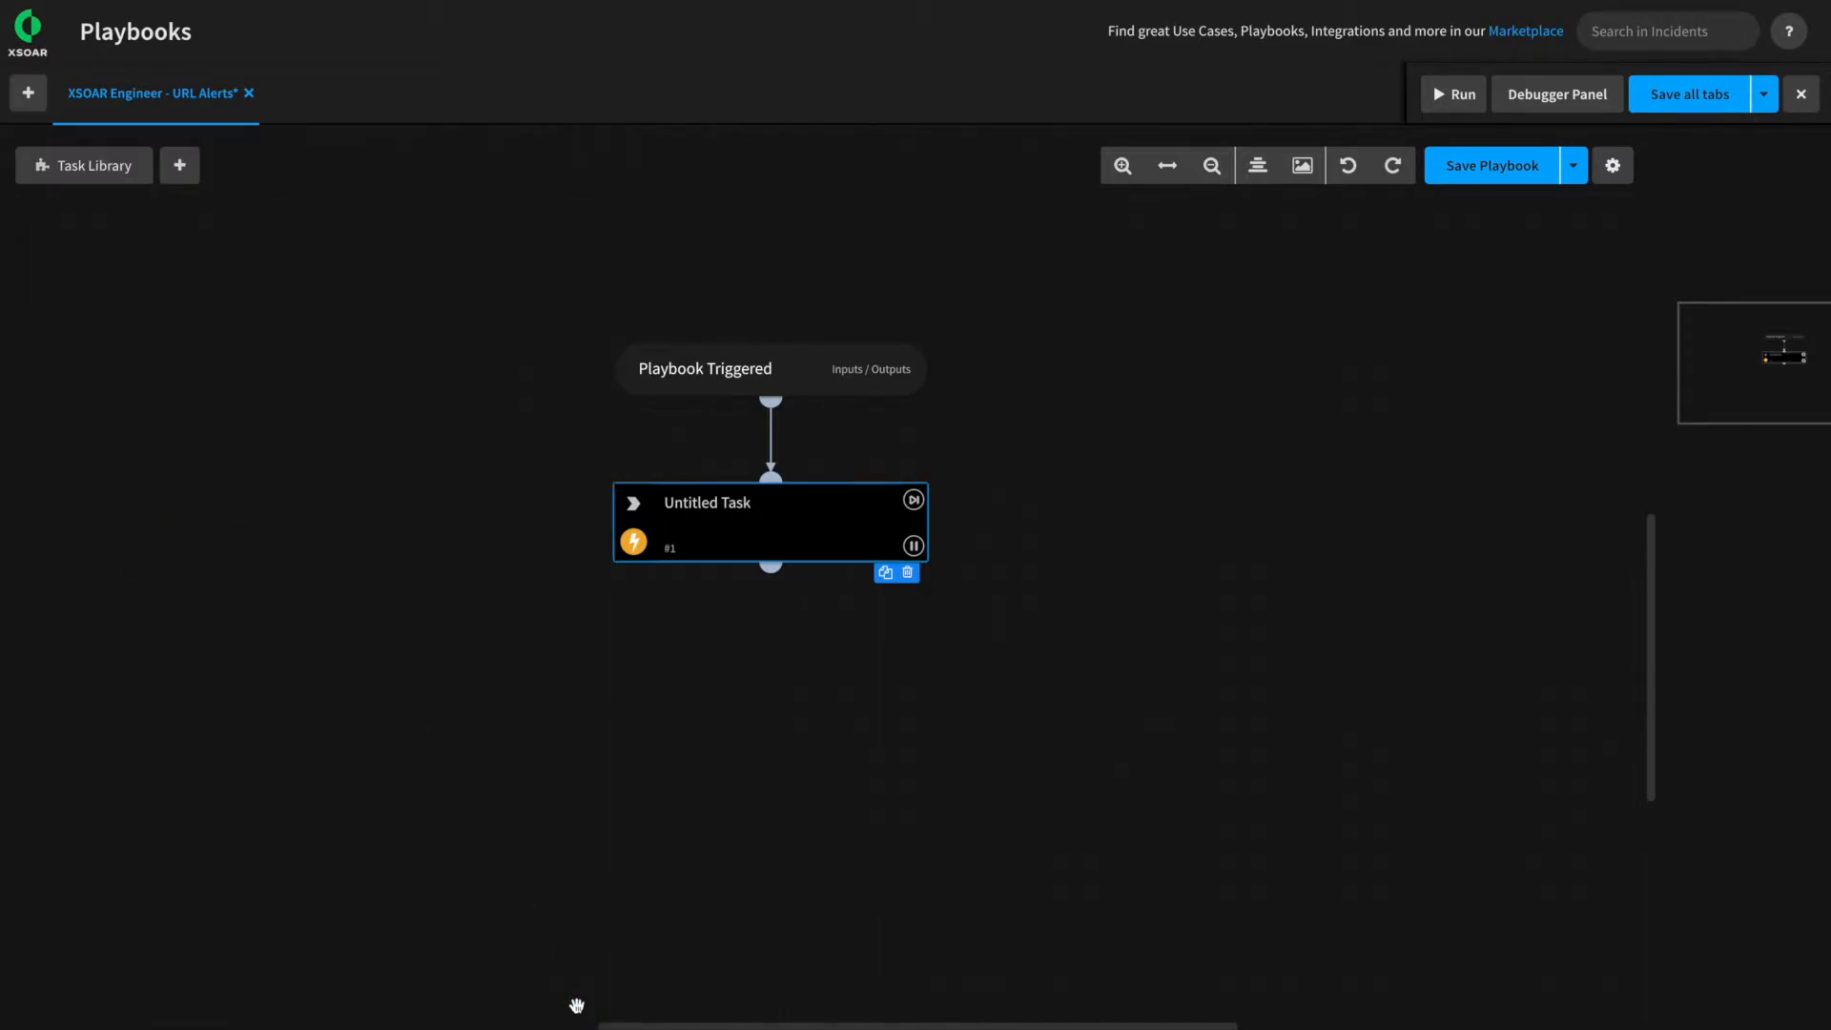
# Run the playbook again and examine which automation and IP reputation results the task's details report
pyautogui.click(1452, 99)
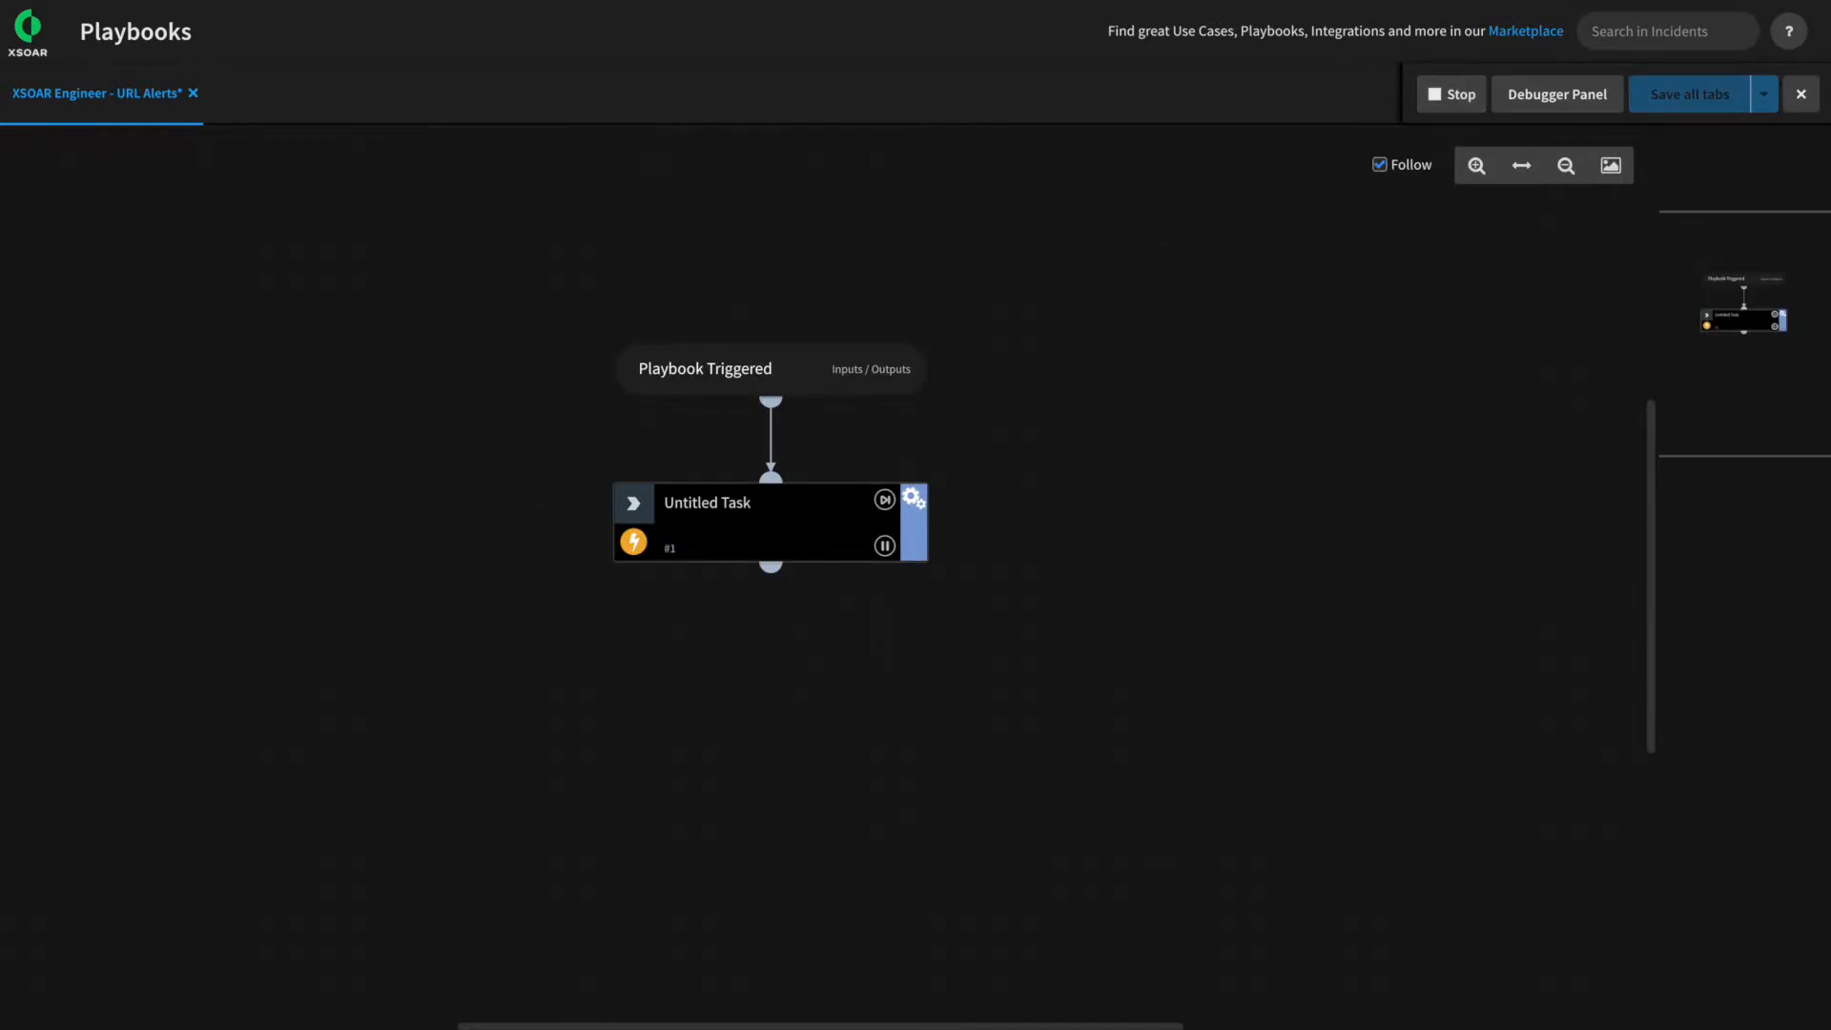
pyautogui.click(747, 524)
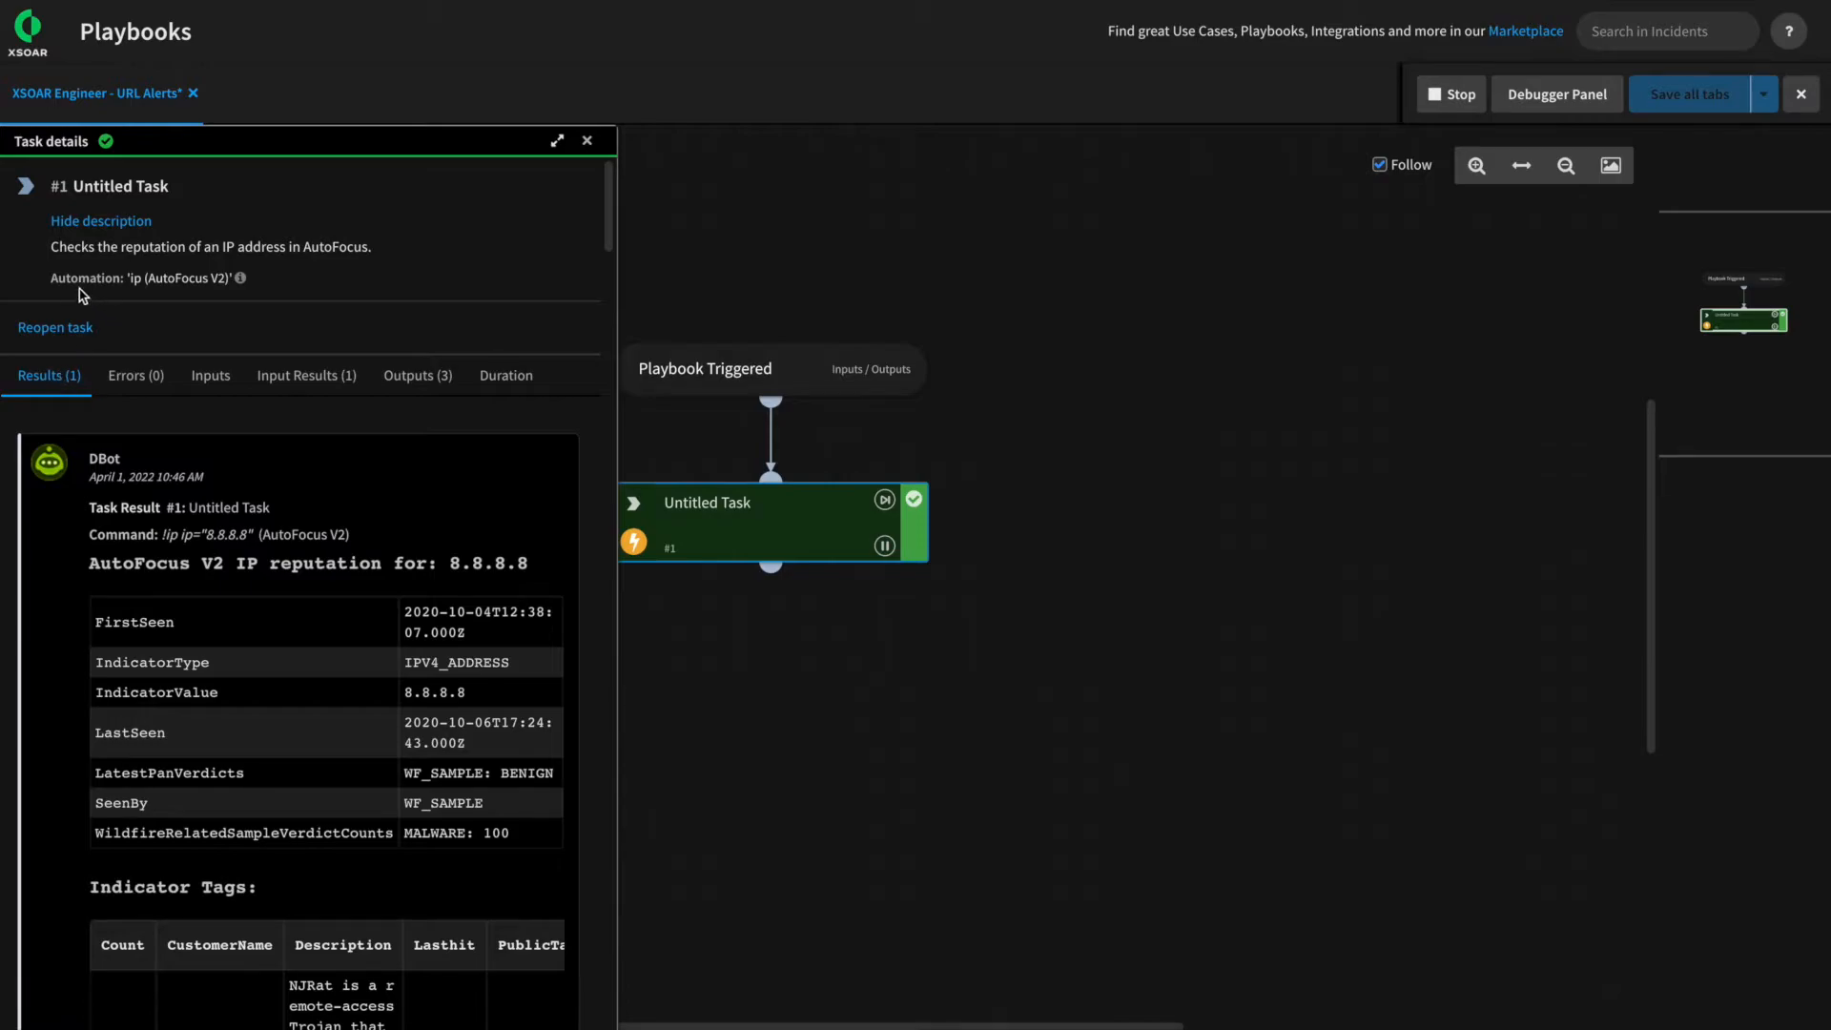
pyautogui.moveTo(78, 279); pyautogui.dragTo(227, 286)
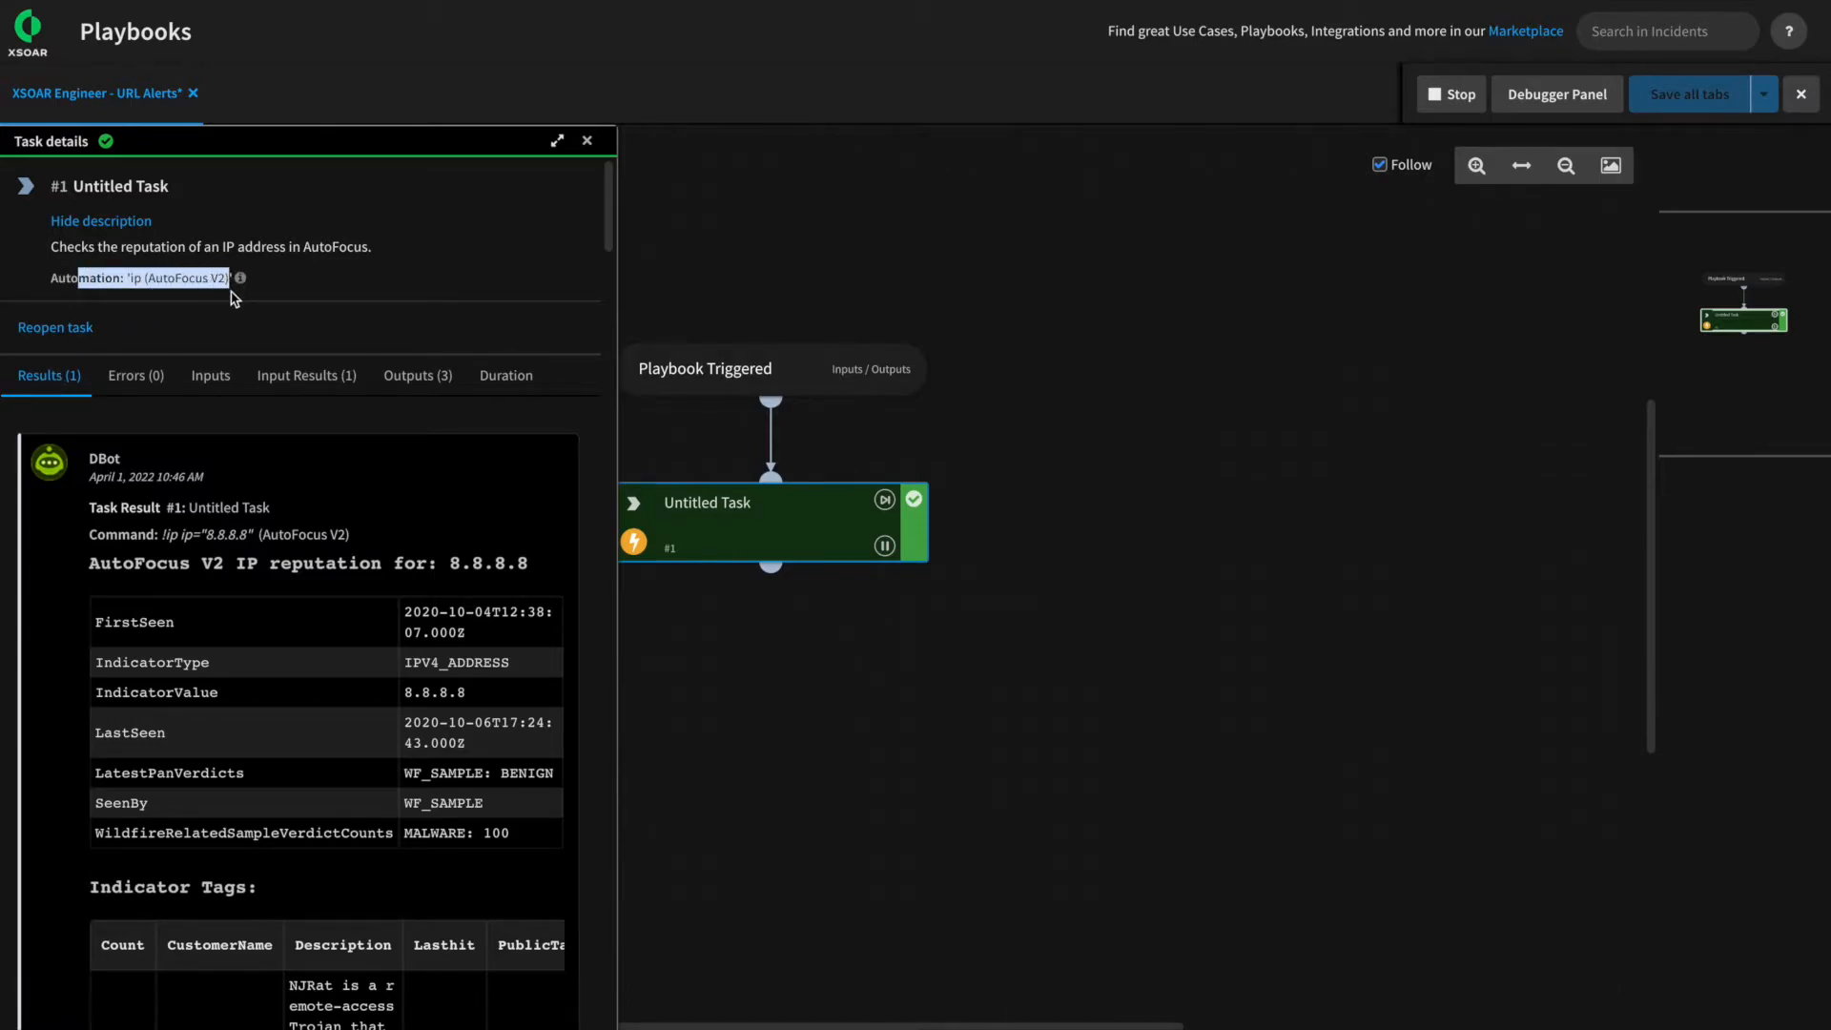
pyautogui.scroll(-1, 315, 541)
pyautogui.moveTo(270, 534); pyautogui.dragTo(530, 532)
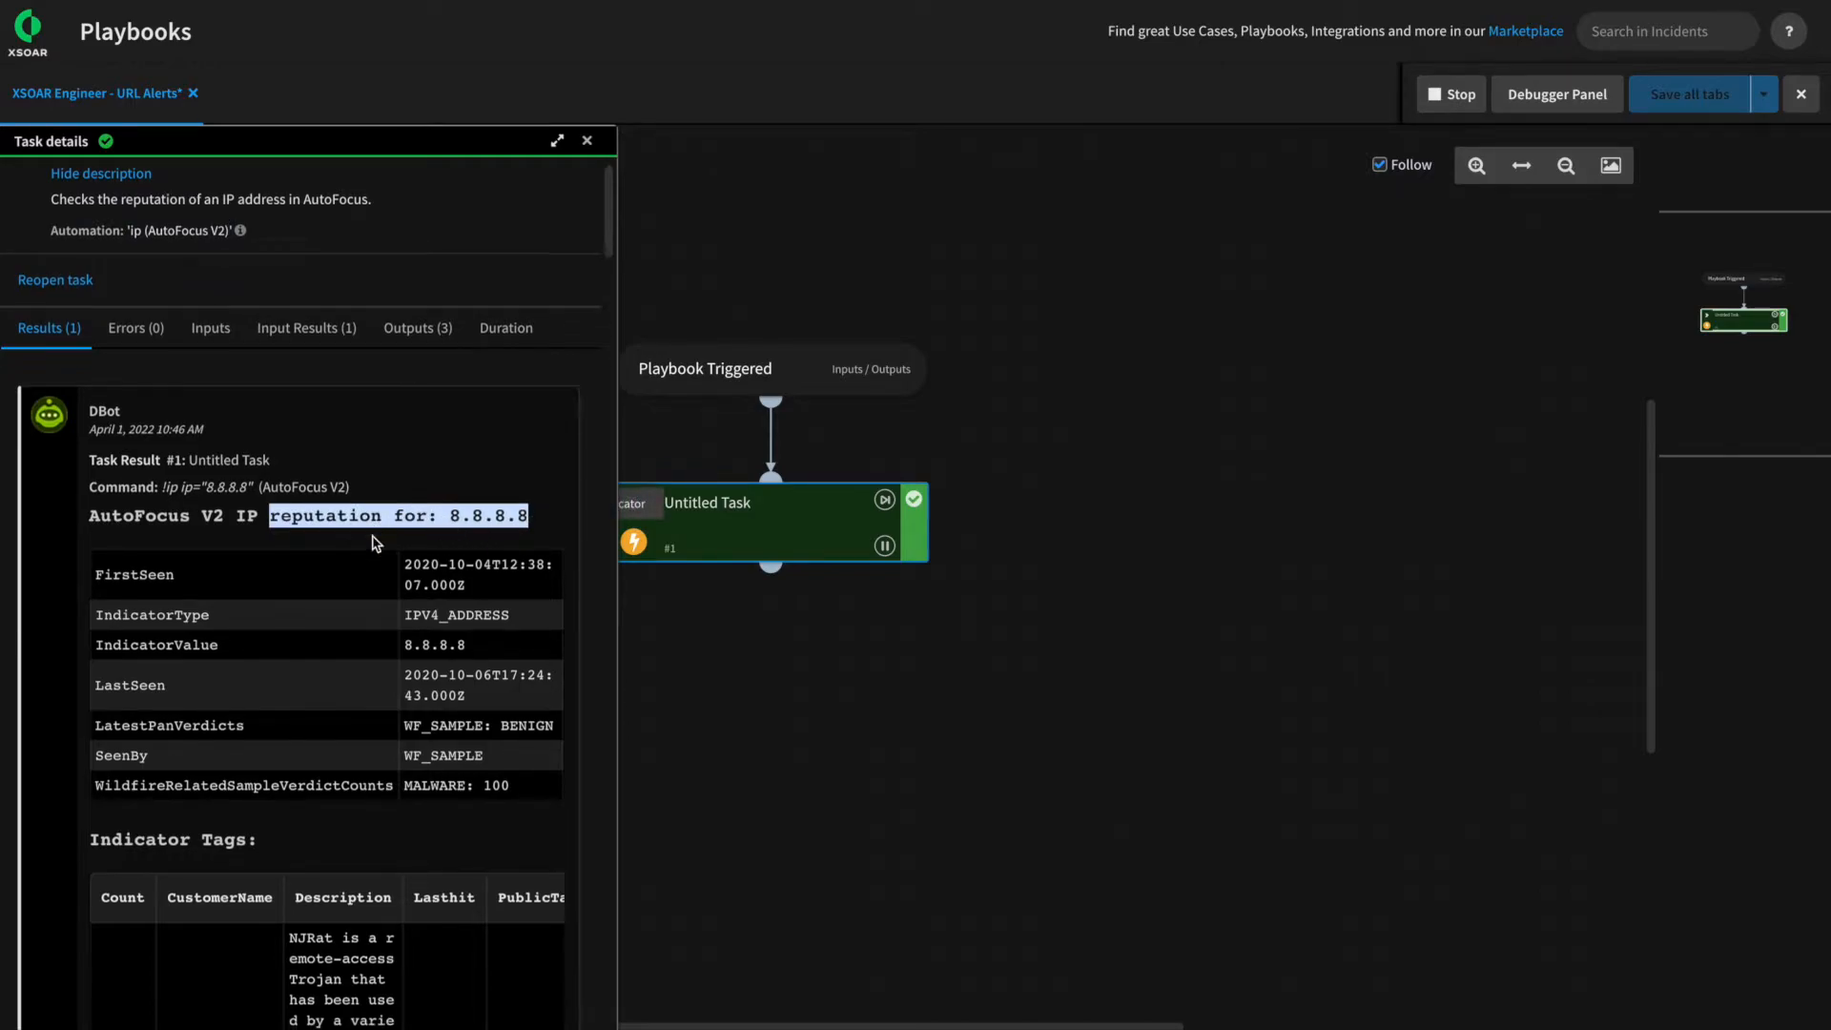
pyautogui.scroll(-1, 375, 545)
pyautogui.click(355, 489)
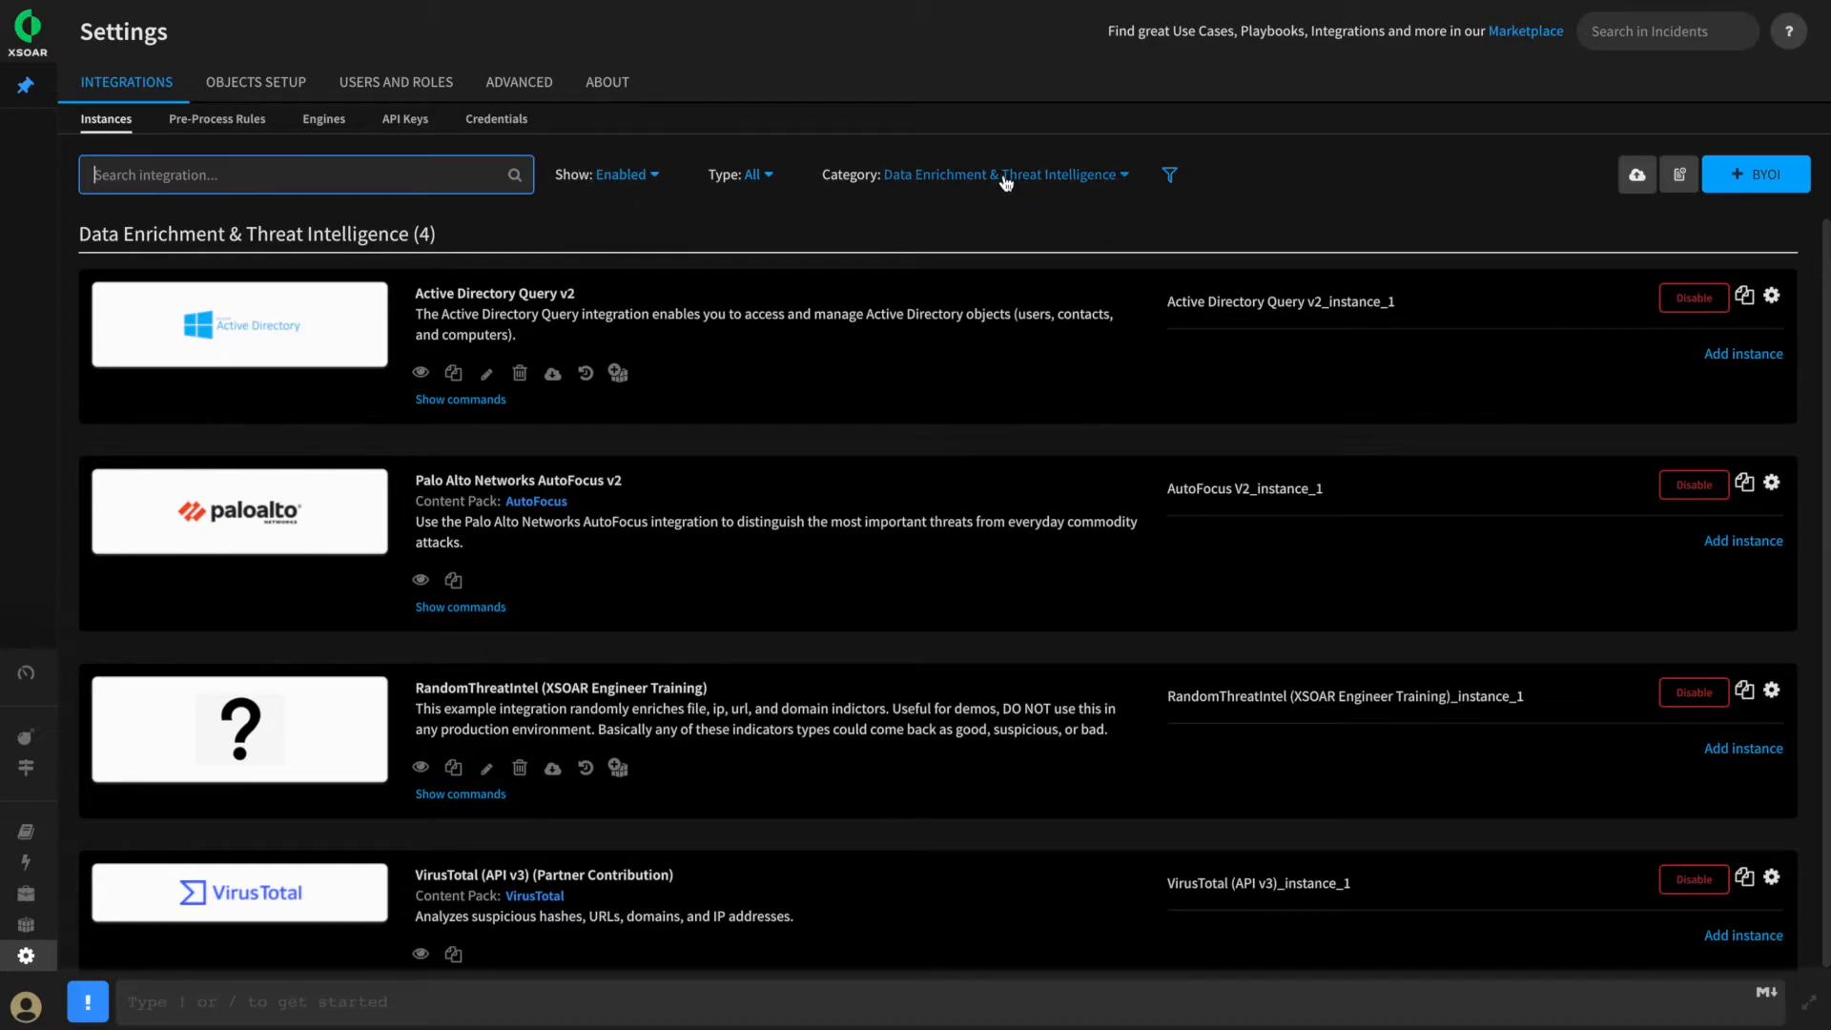
# Examine the commands offered by the Palo Alto Networks AutoFocus v2 integration in the integration settings, down to ip and url
pyautogui.click(473, 609)
pyautogui.scroll(-10, 725, 634)
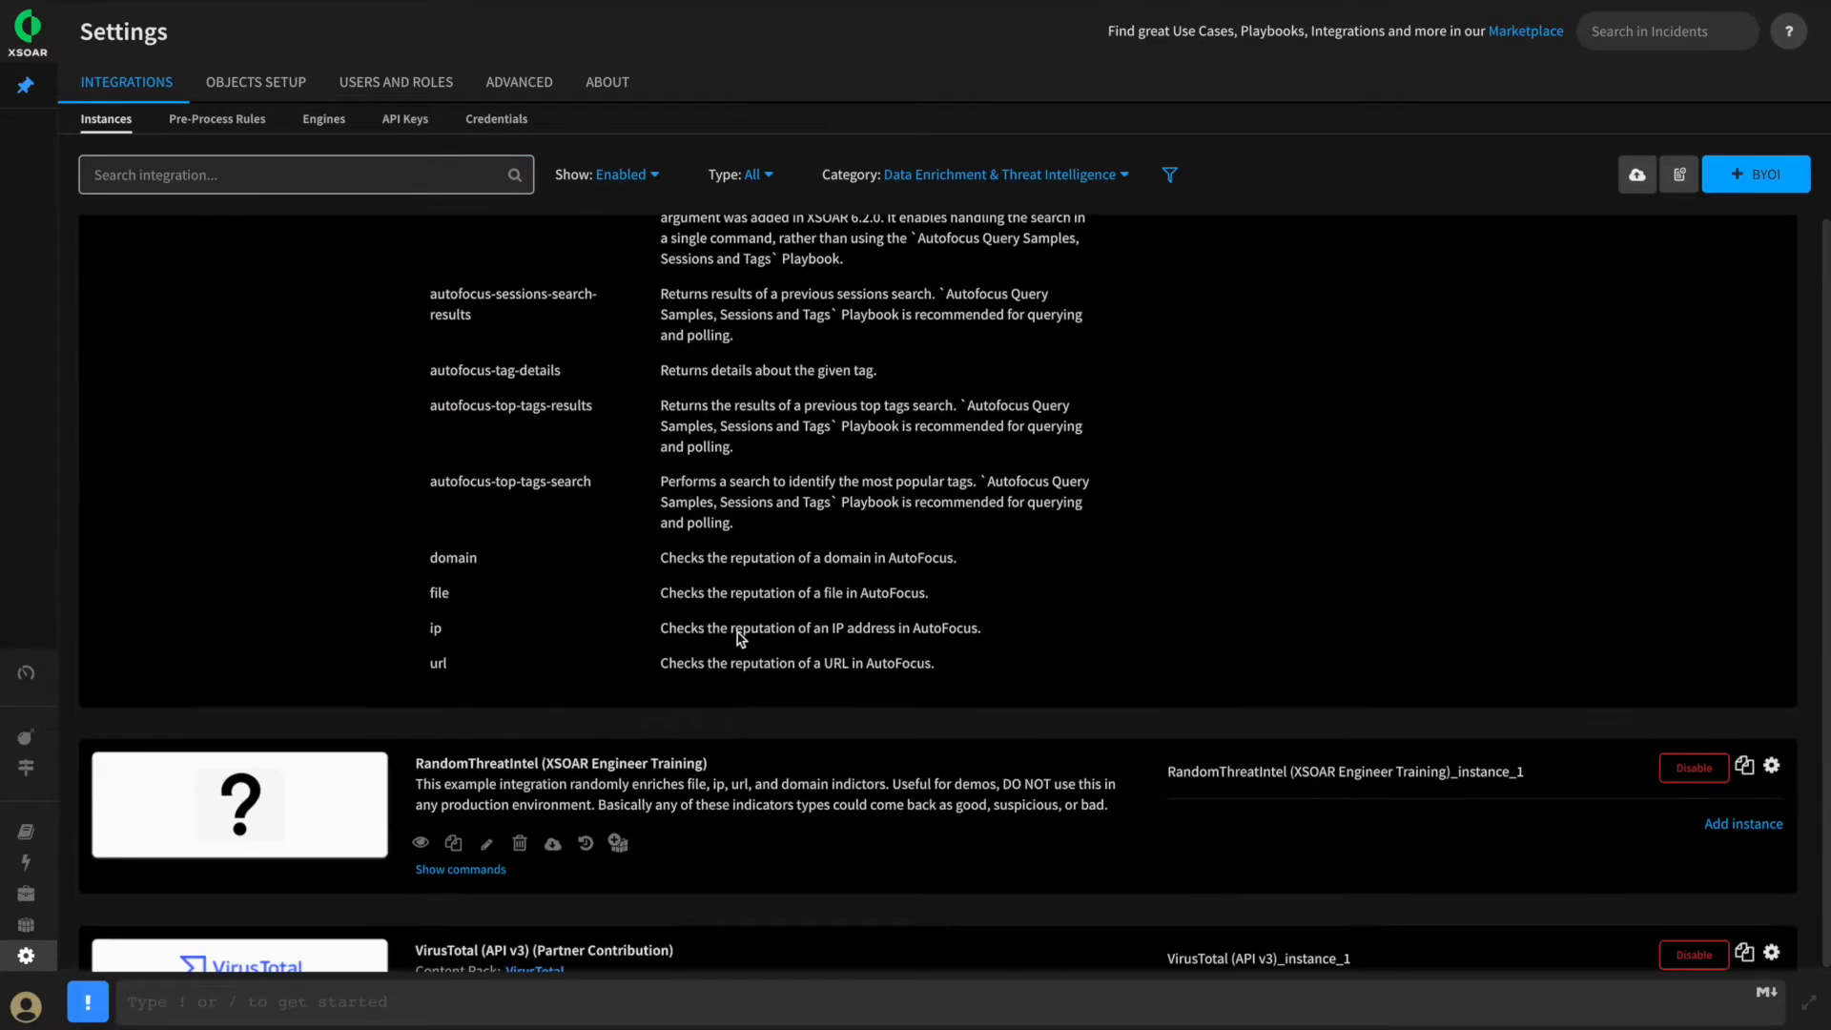
# Examine AutoFocus v2's domain, file, ip and url commands and compare them with the commands of RandomThreatIntel (XSOAR Engineer Training)
pyautogui.doubleClick(432, 558)
pyautogui.doubleClick(437, 593)
pyautogui.doubleClick(435, 628)
pyautogui.doubleClick(437, 664)
pyautogui.scroll(-1, 472, 675)
pyautogui.click(474, 747)
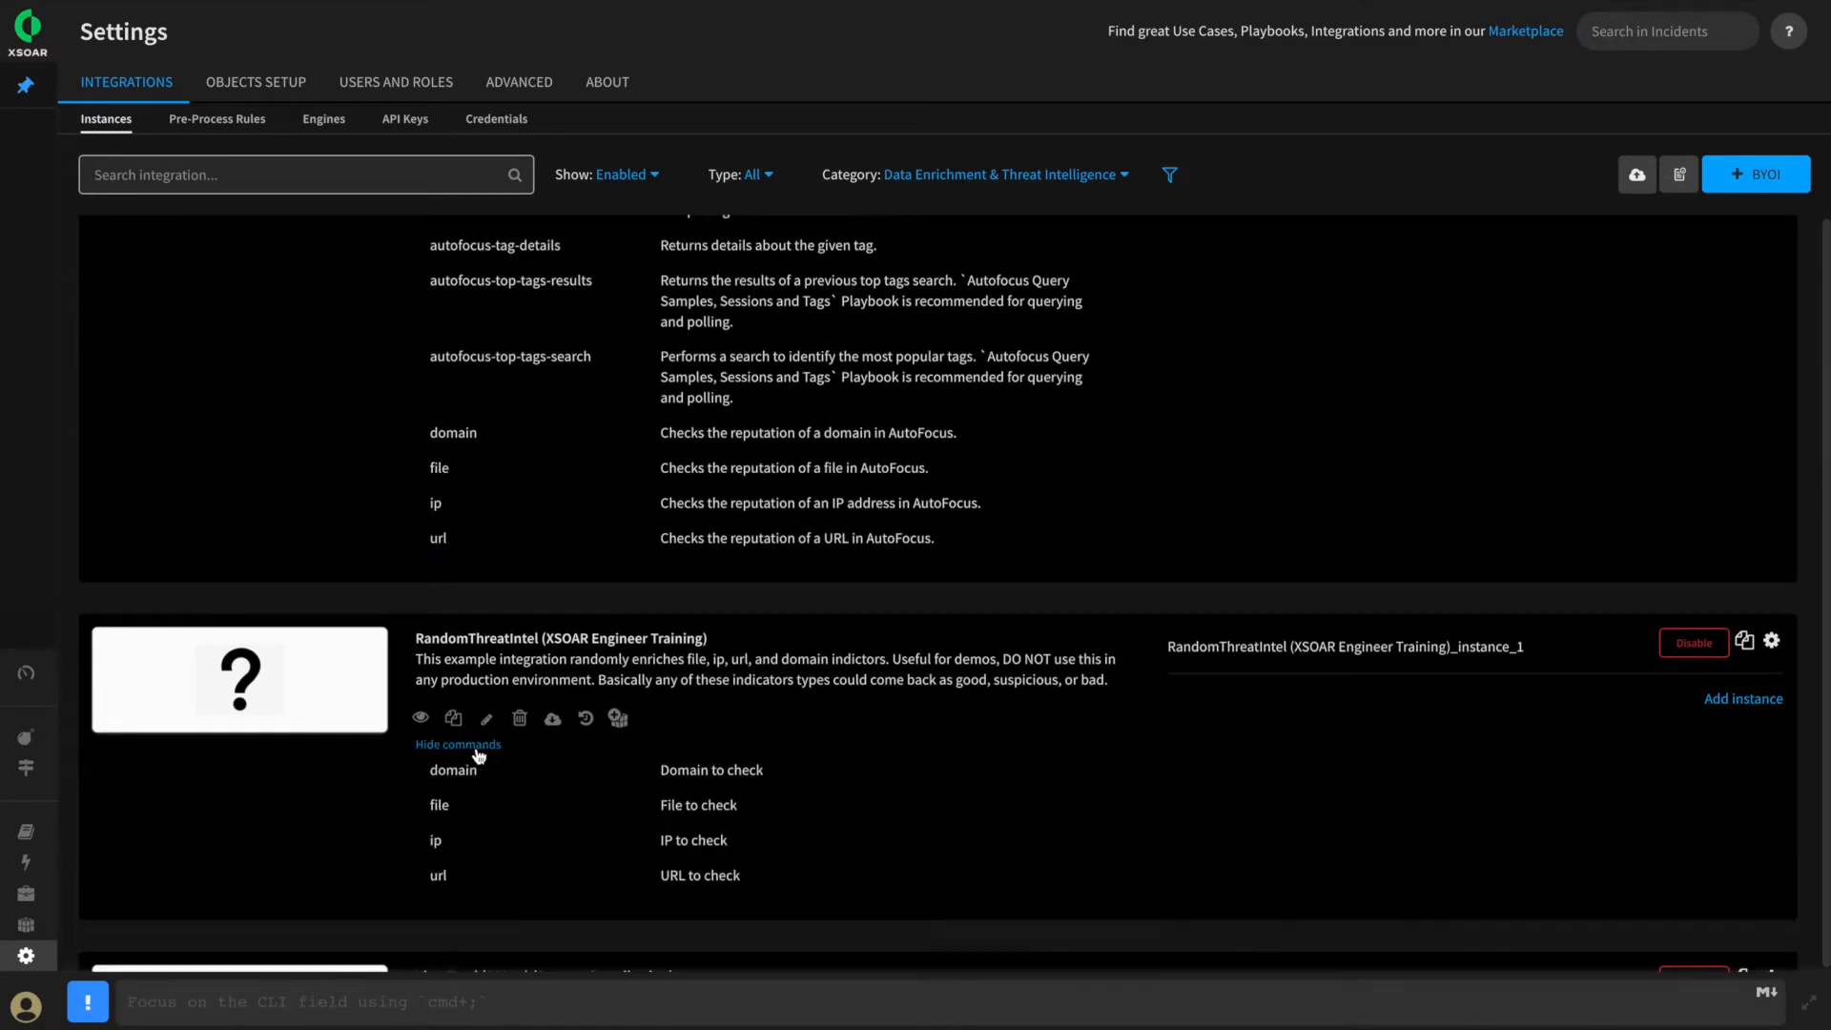
pyautogui.scroll(-1, 562, 733)
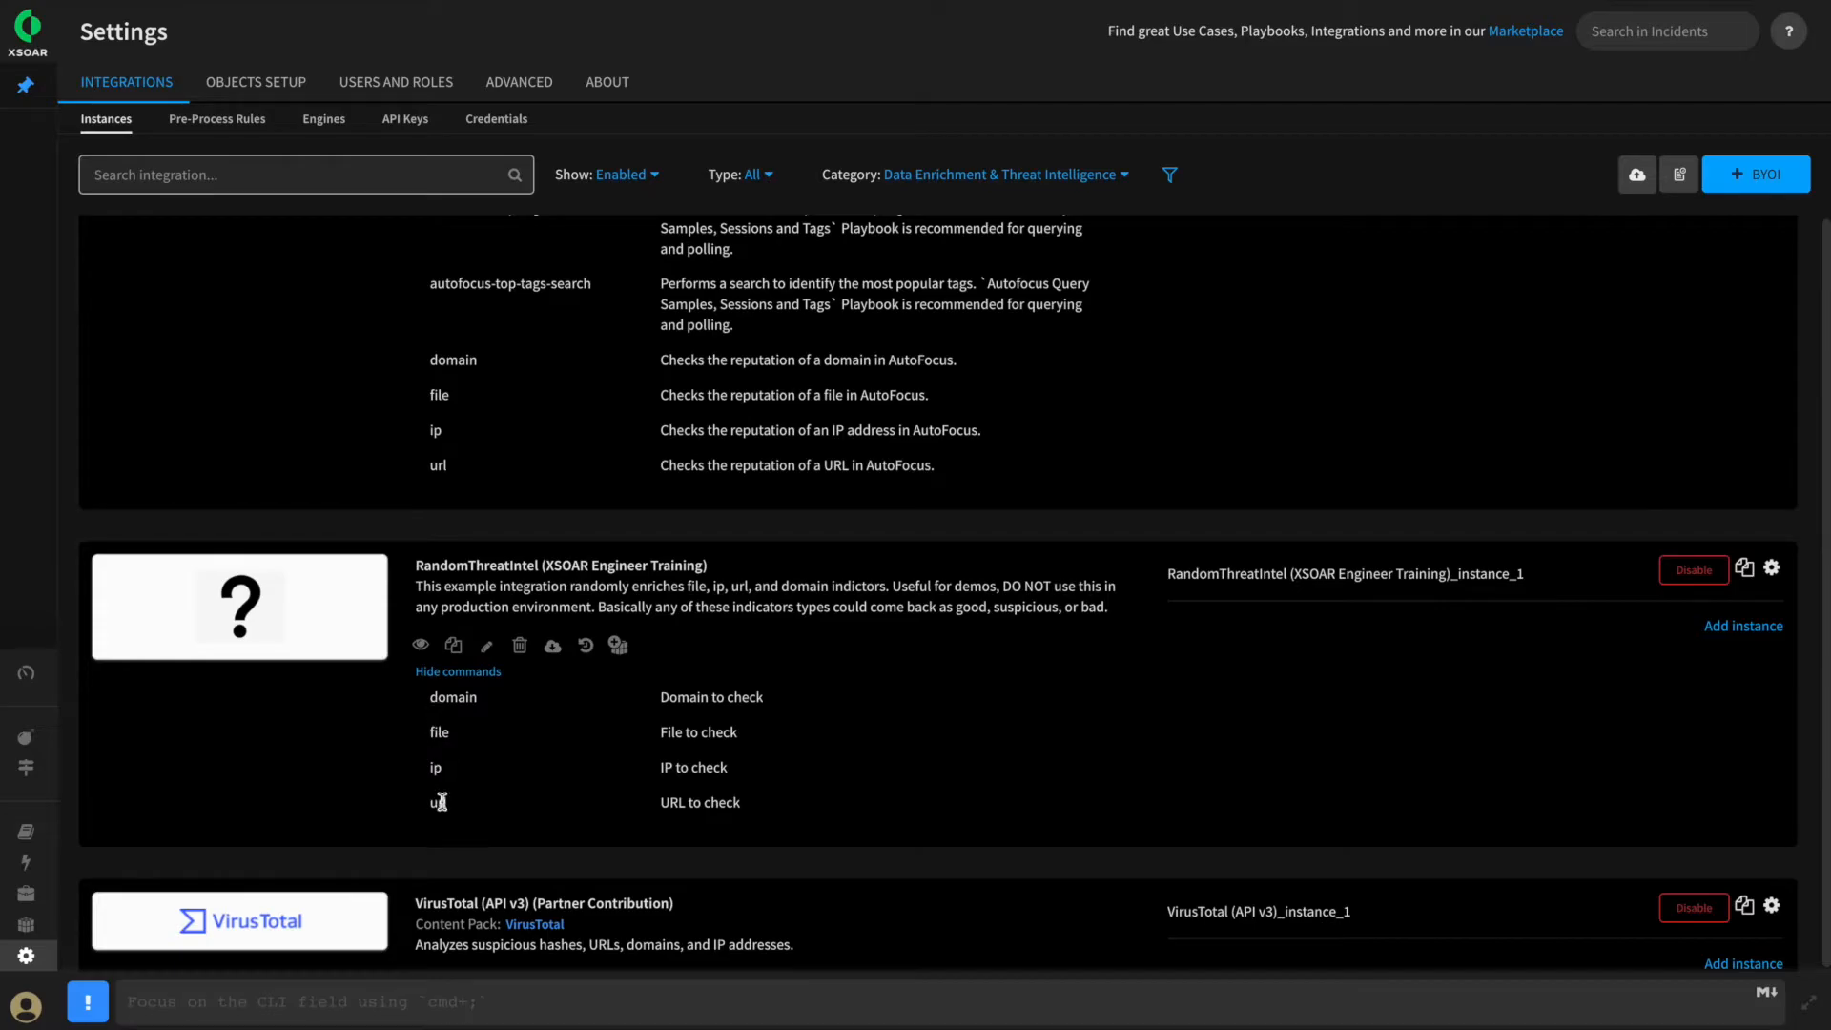
# Examine the commands of the VirusTotal (API v3) integration, especially the generic domain, file, ip and url reputation commands
pyautogui.scroll(-1, 487, 800)
pyautogui.click(491, 931)
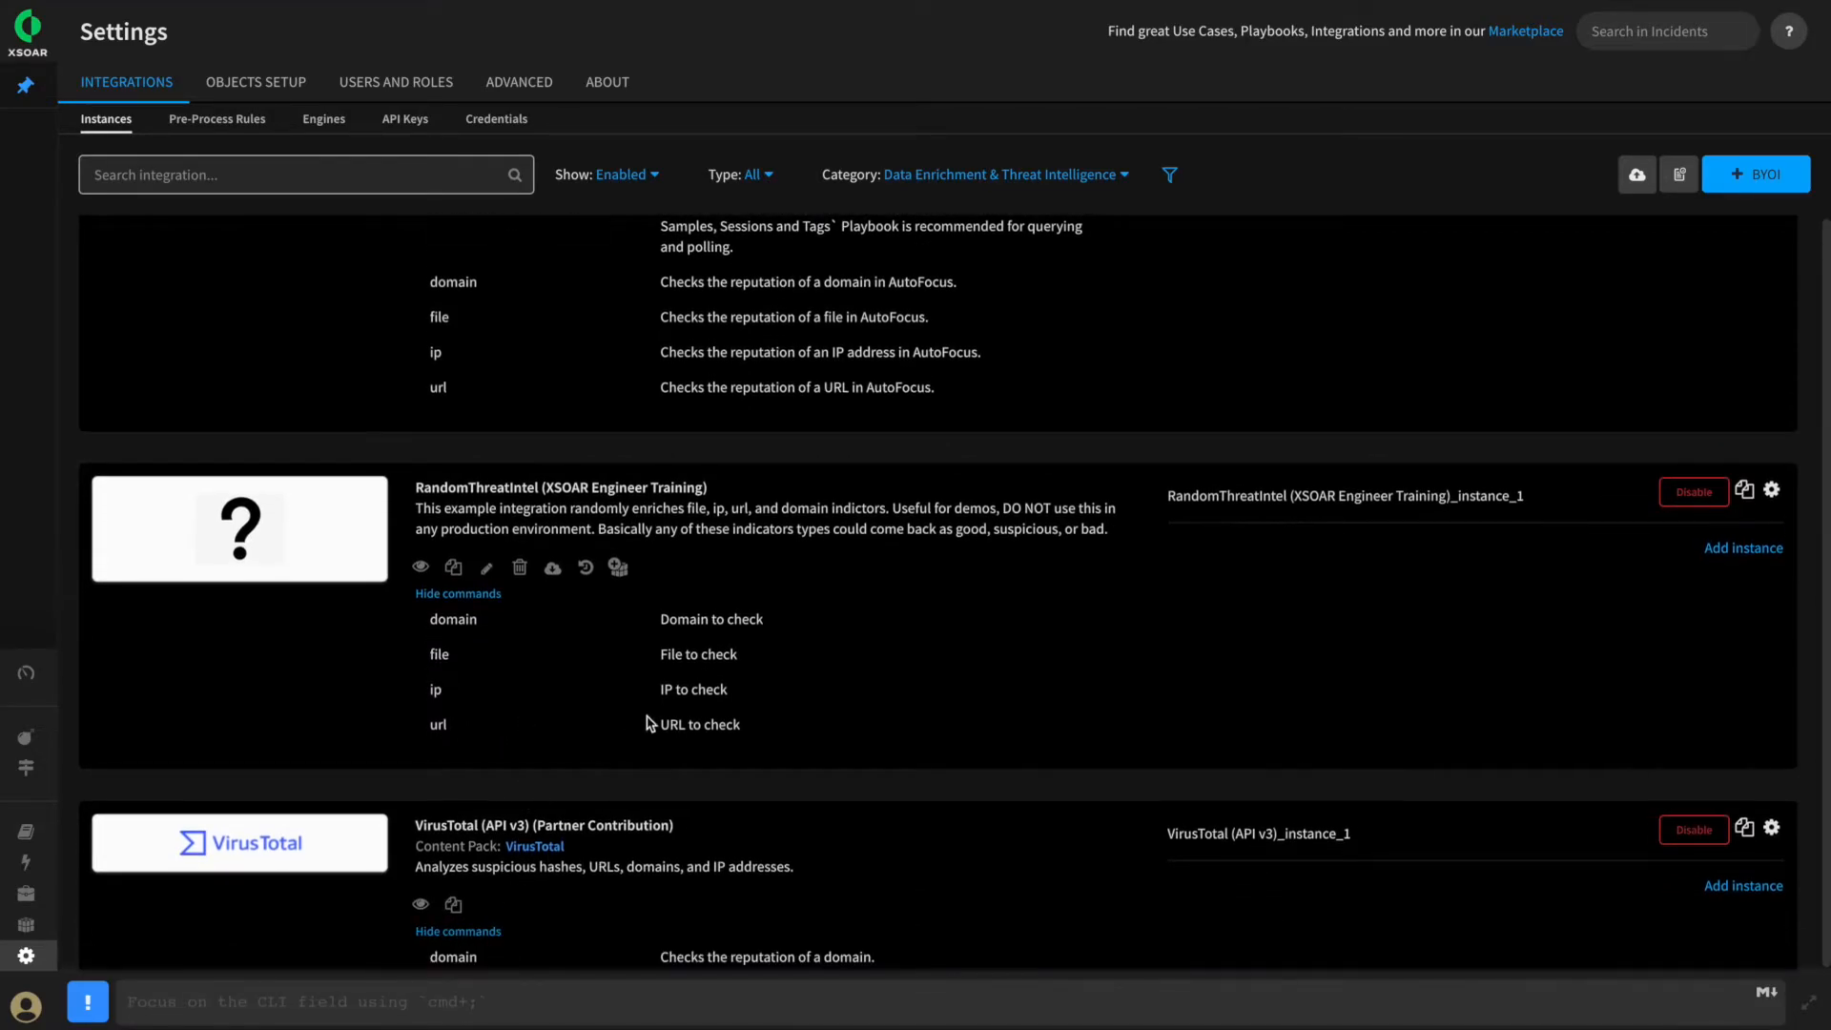
pyautogui.scroll(-7, 647, 721)
pyautogui.moveTo(433, 429); pyautogui.dragTo(447, 434)
pyautogui.moveTo(421, 467); pyautogui.dragTo(443, 467)
pyautogui.click(444, 624)
pyautogui.moveTo(460, 644); pyautogui.dragTo(424, 644)
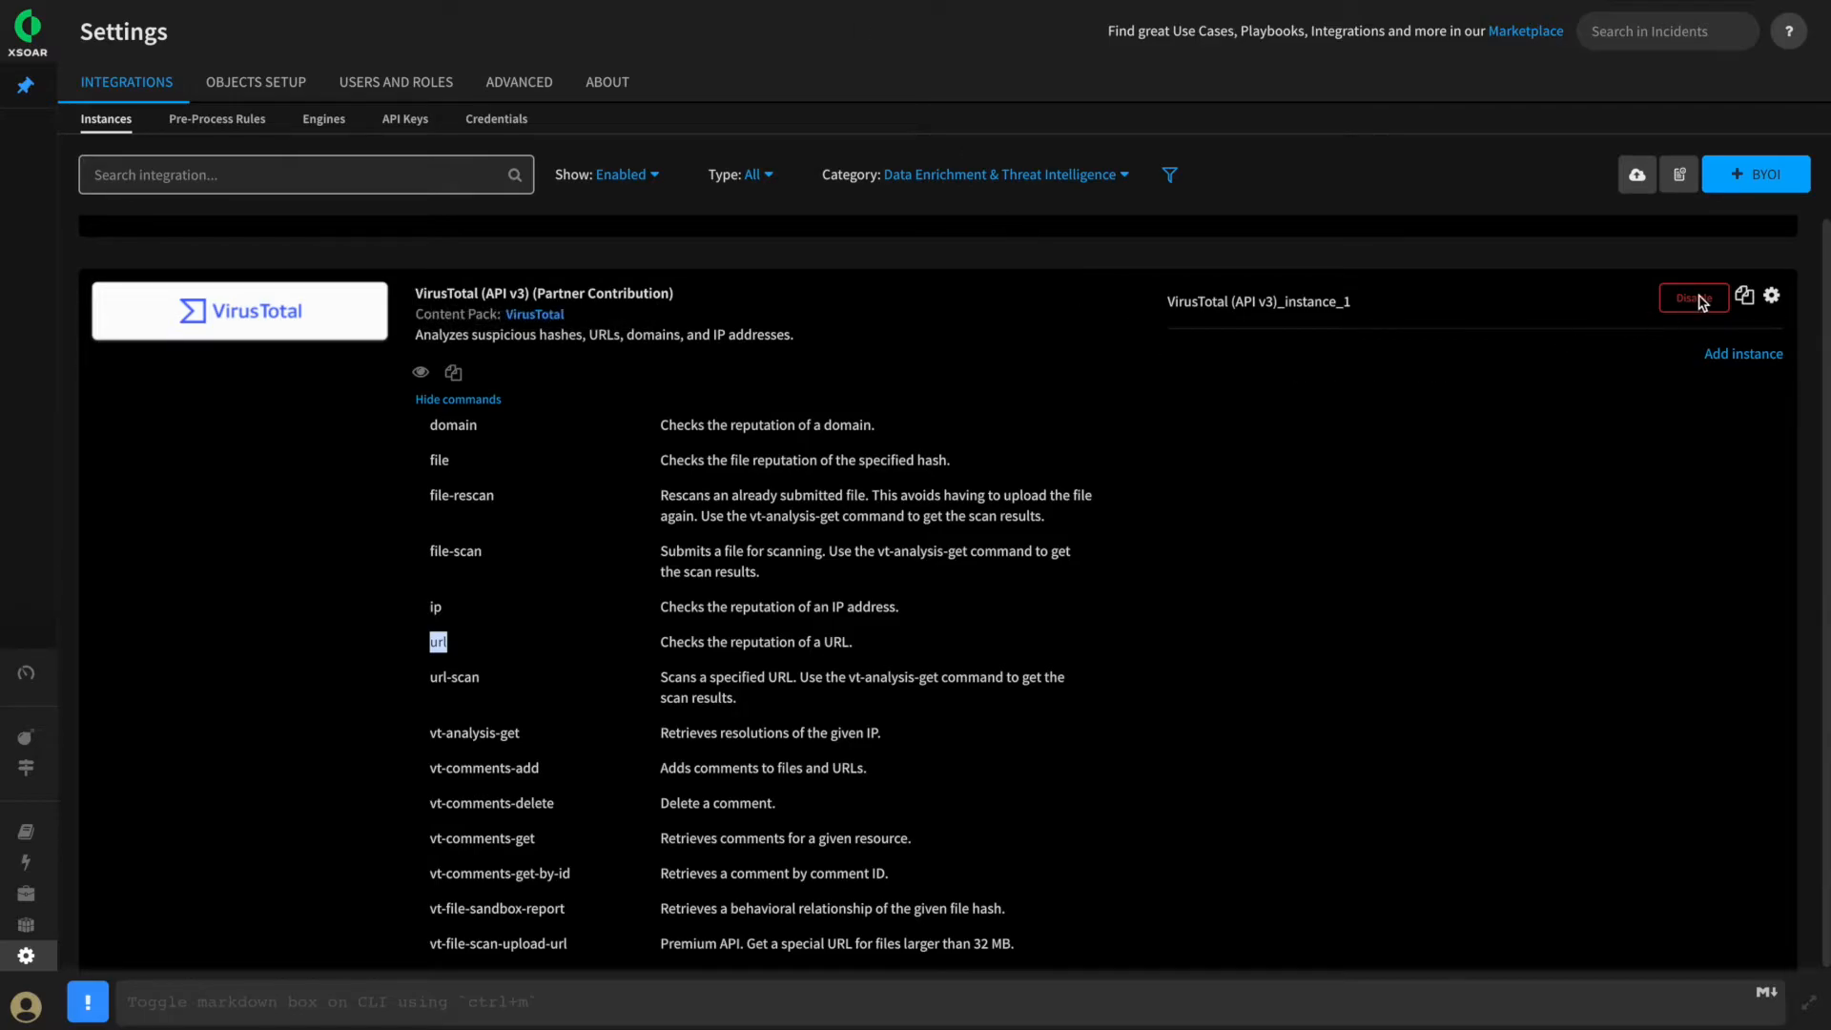
# Disable the VirusTotal (API v3) and AutoFocus V2 instances and collapse the command list of RandomThreatIntel
pyautogui.scroll(10, 1631, 359)
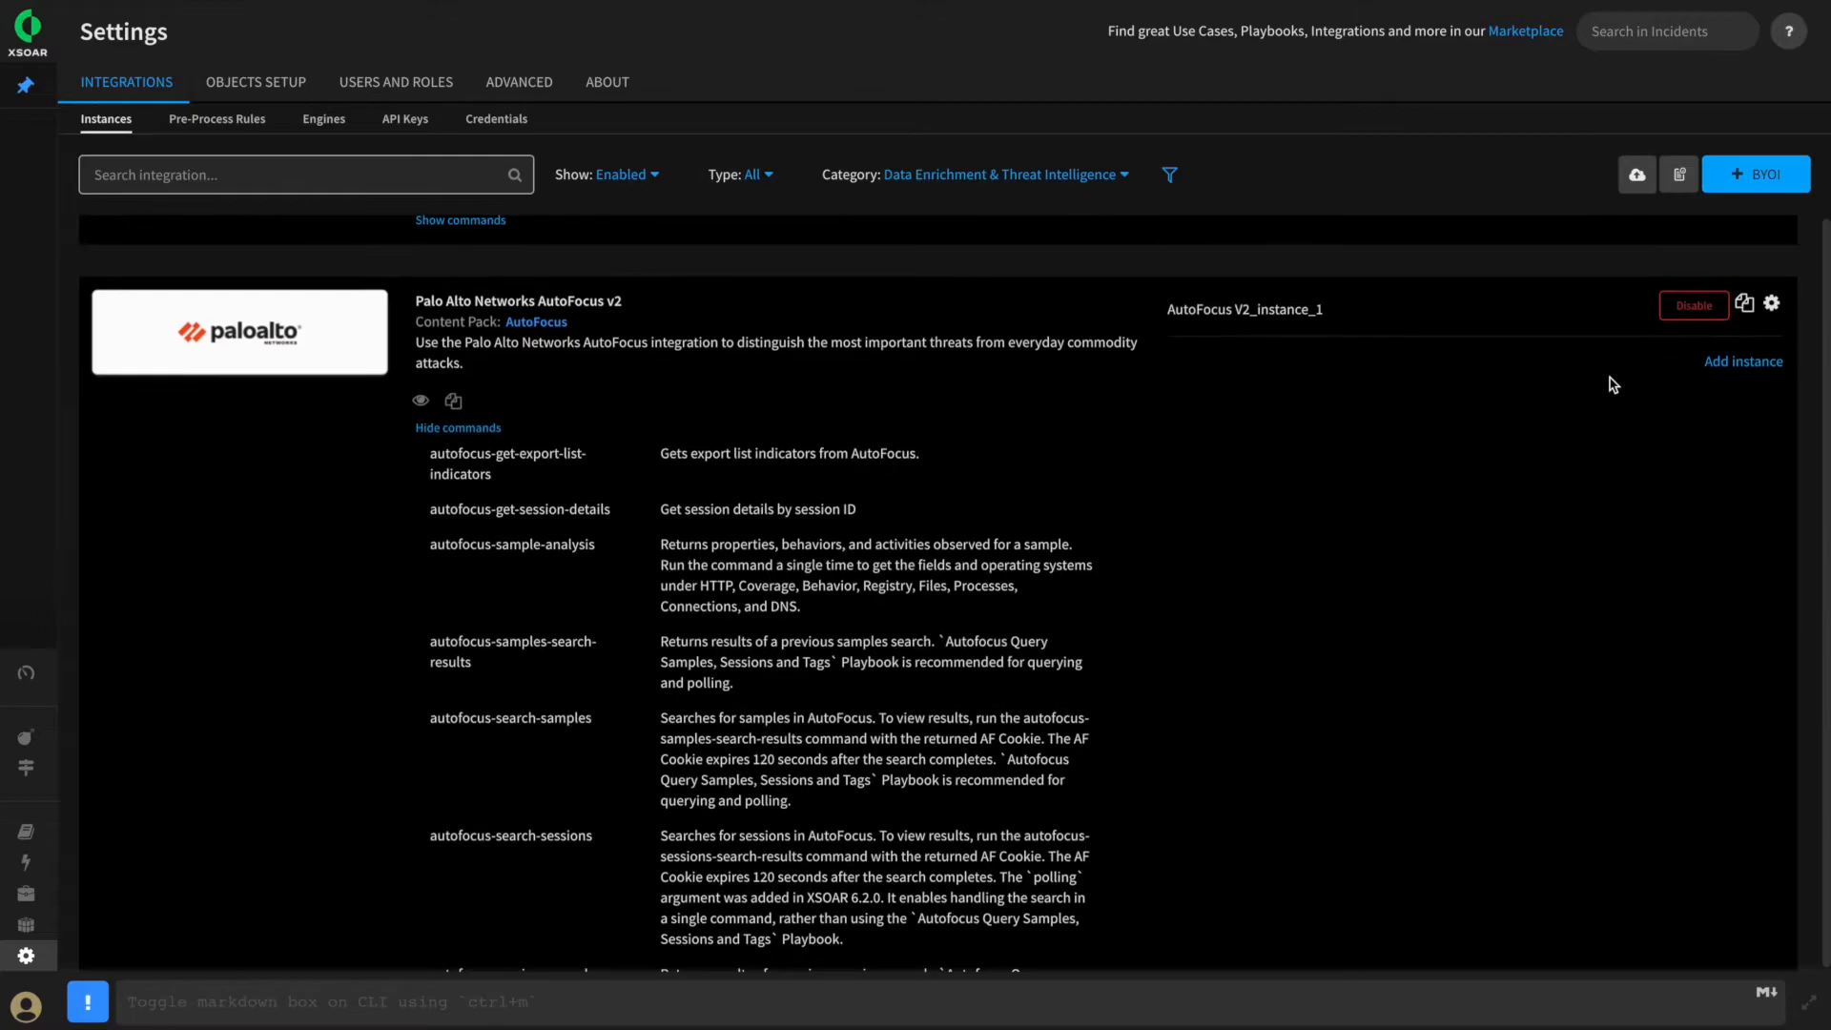
pyautogui.click(1698, 318)
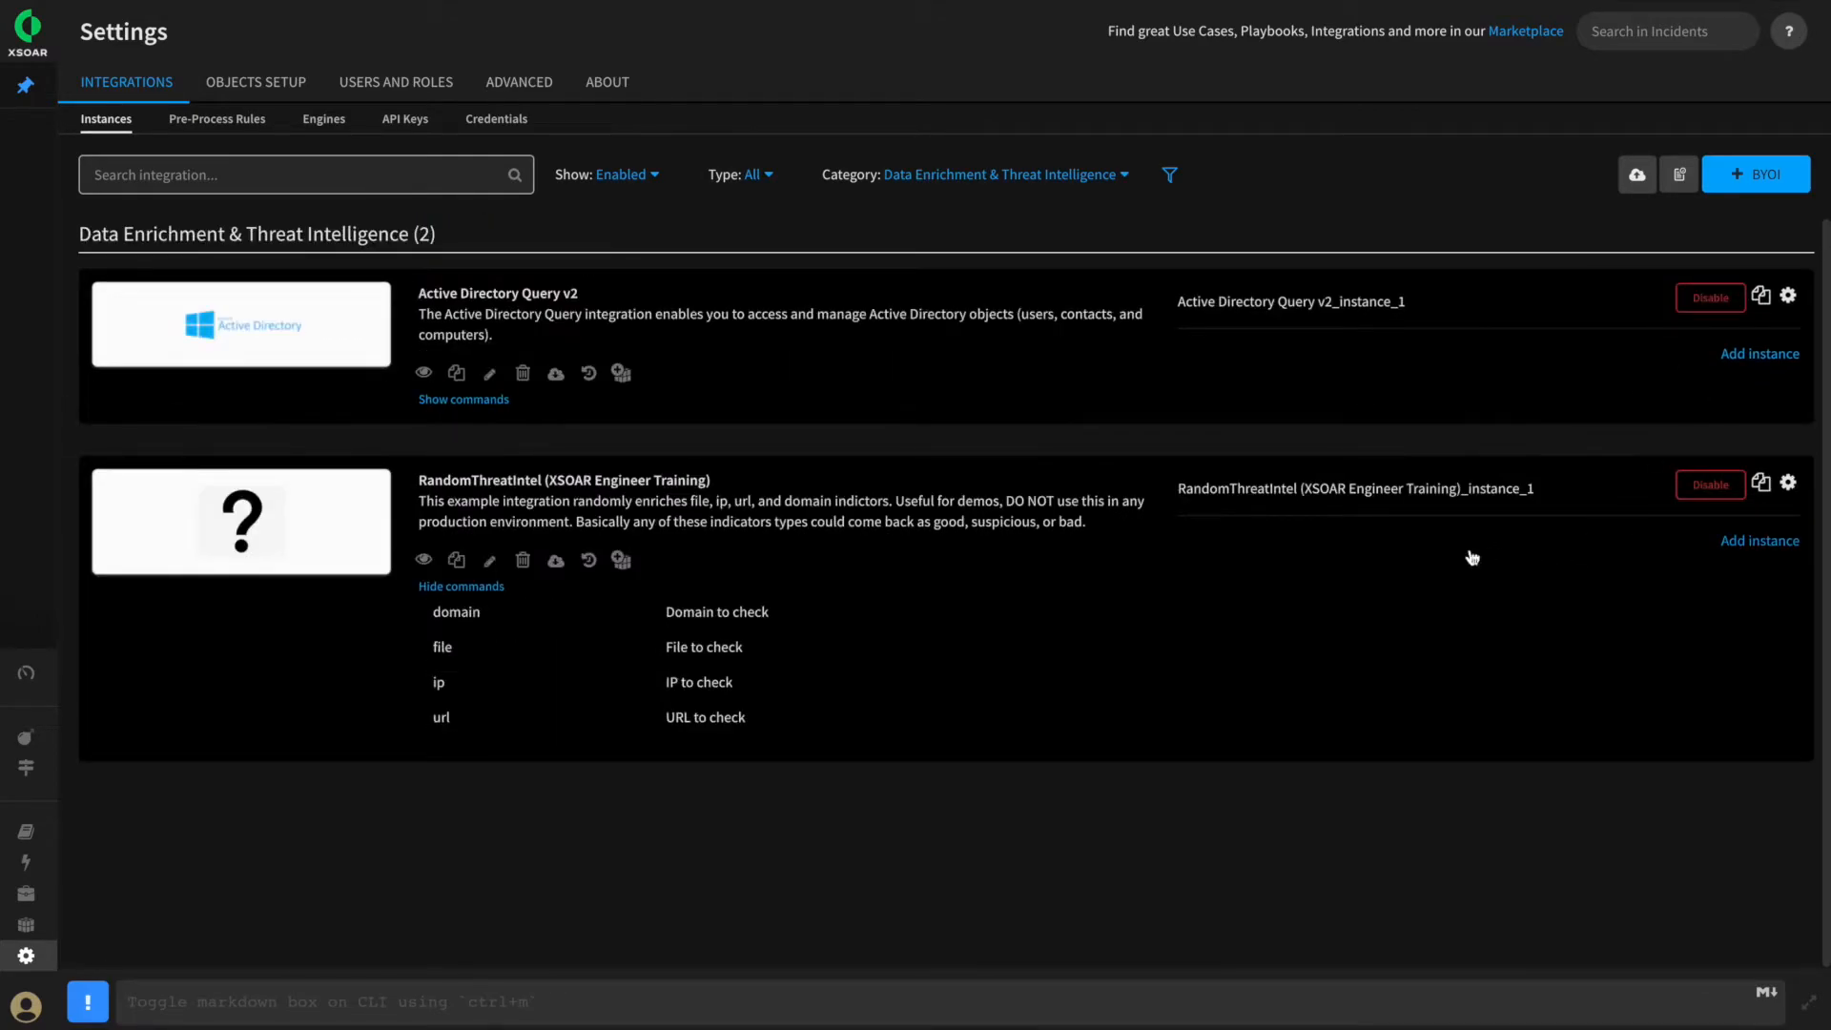
pyautogui.click(477, 586)
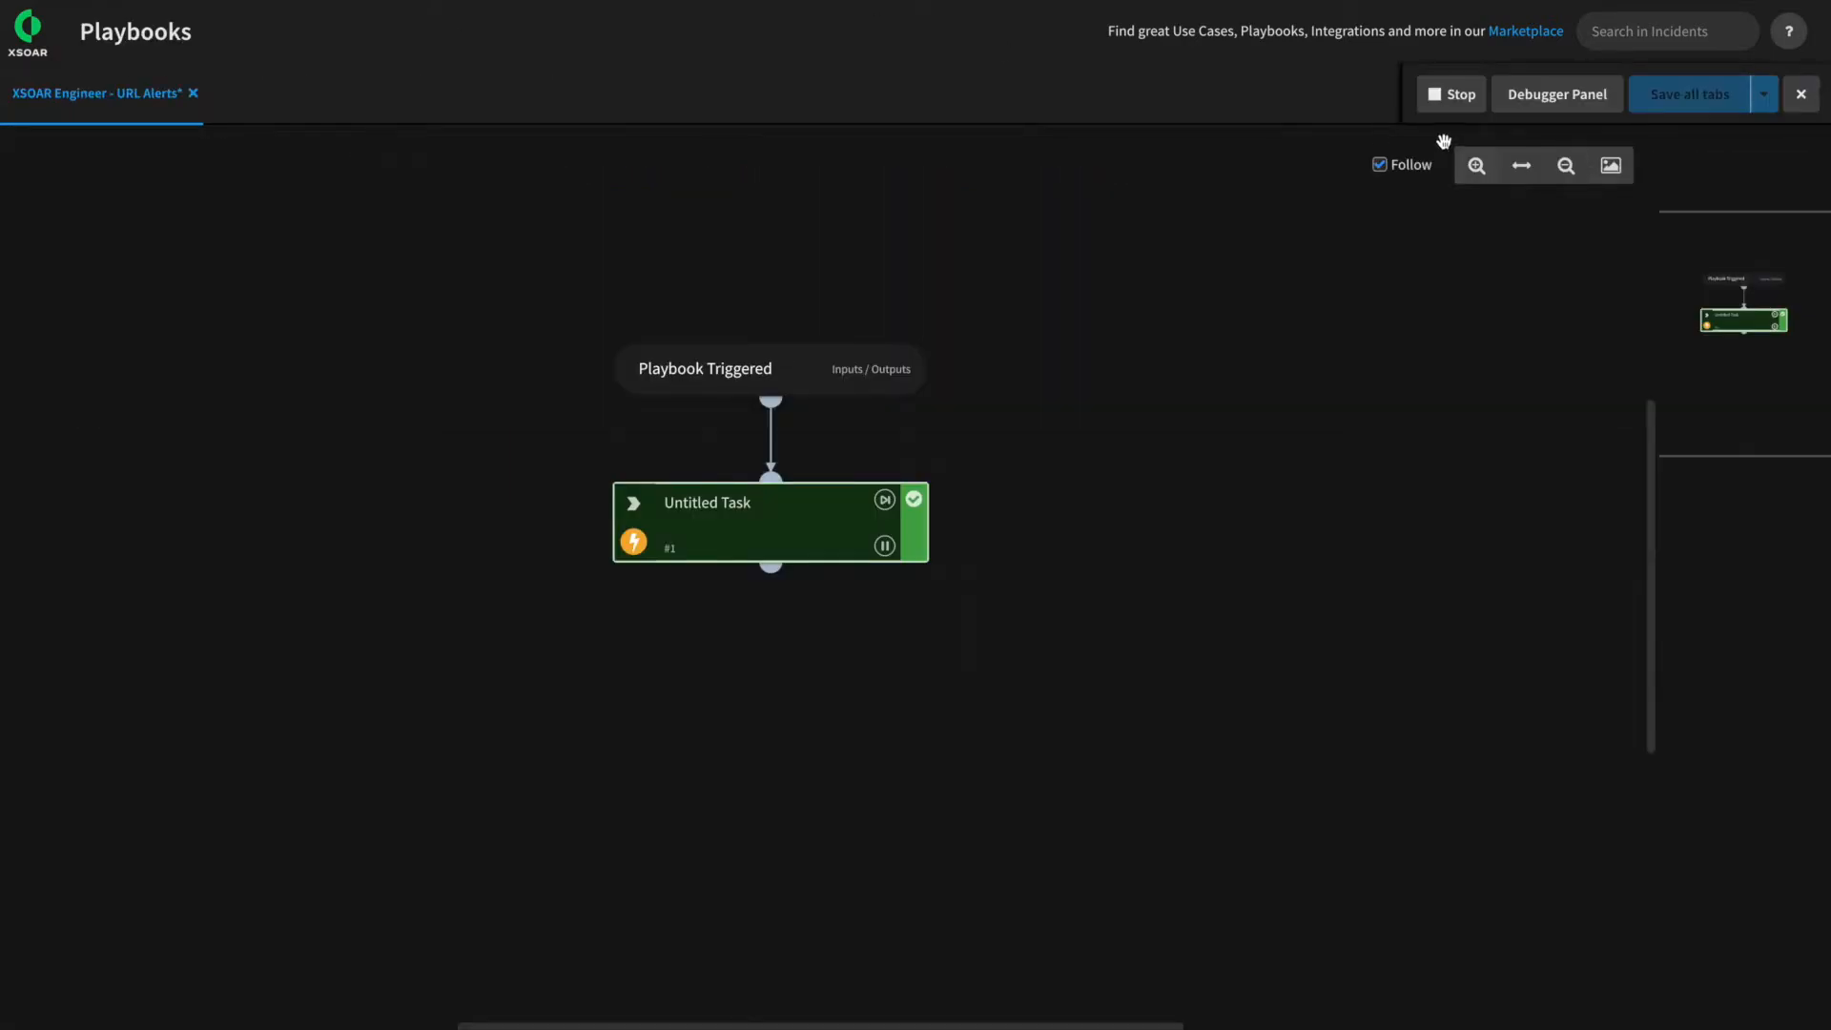
# Stop the playbook run and enter "Lookup User in Active Directory" as the name of the untitled task
pyautogui.click(1452, 108)
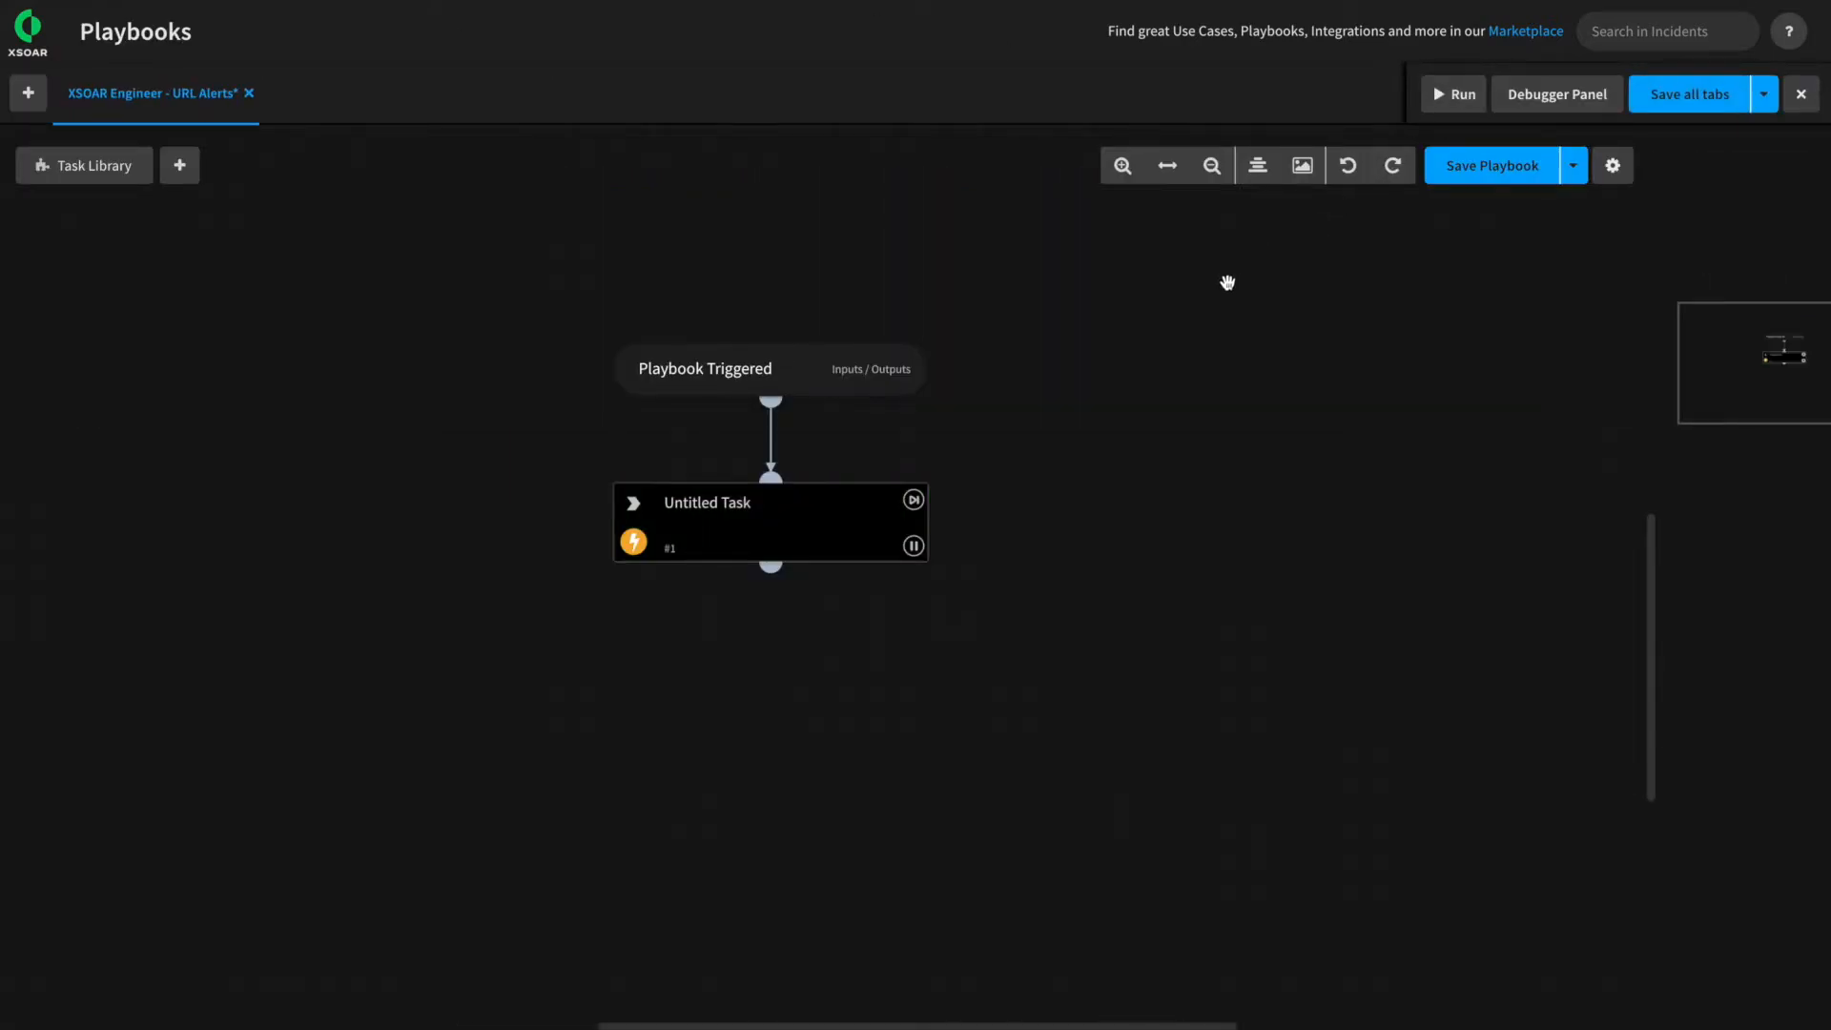
pyautogui.moveTo(833, 536)
pyautogui.click(794, 531)
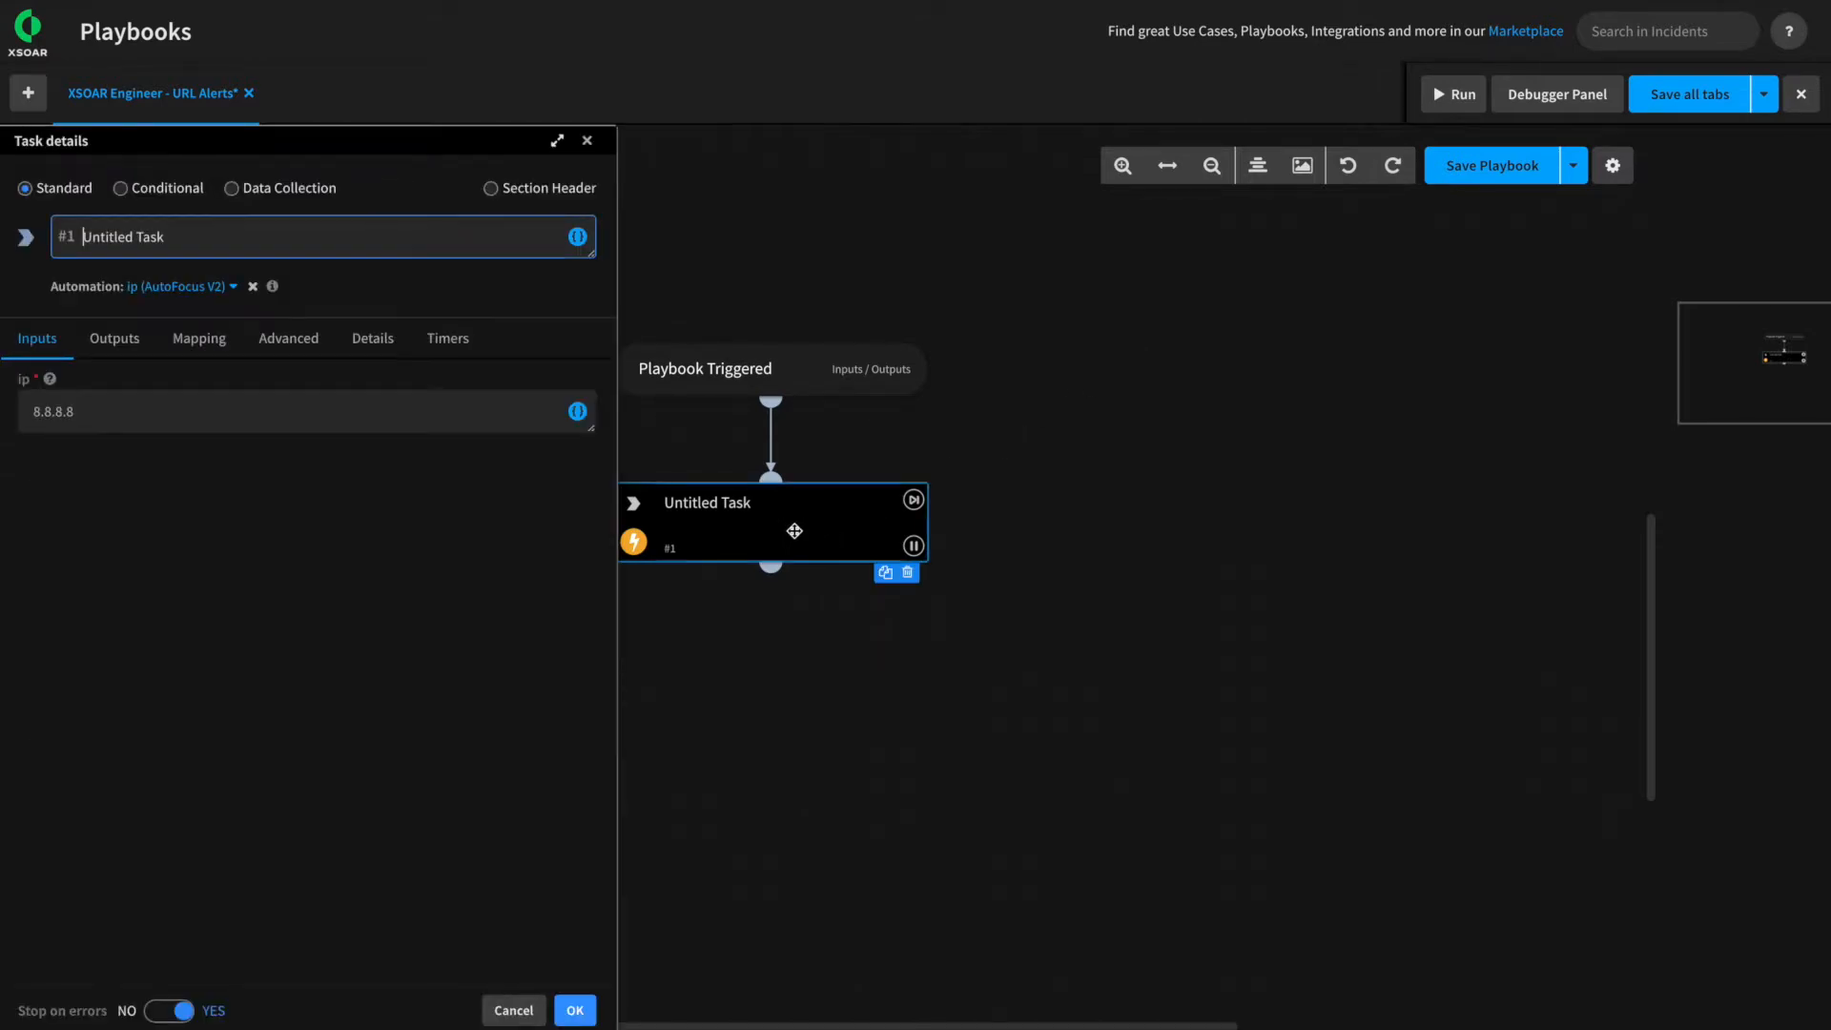
pyautogui.moveTo(174, 236); pyautogui.dragTo(43, 232)
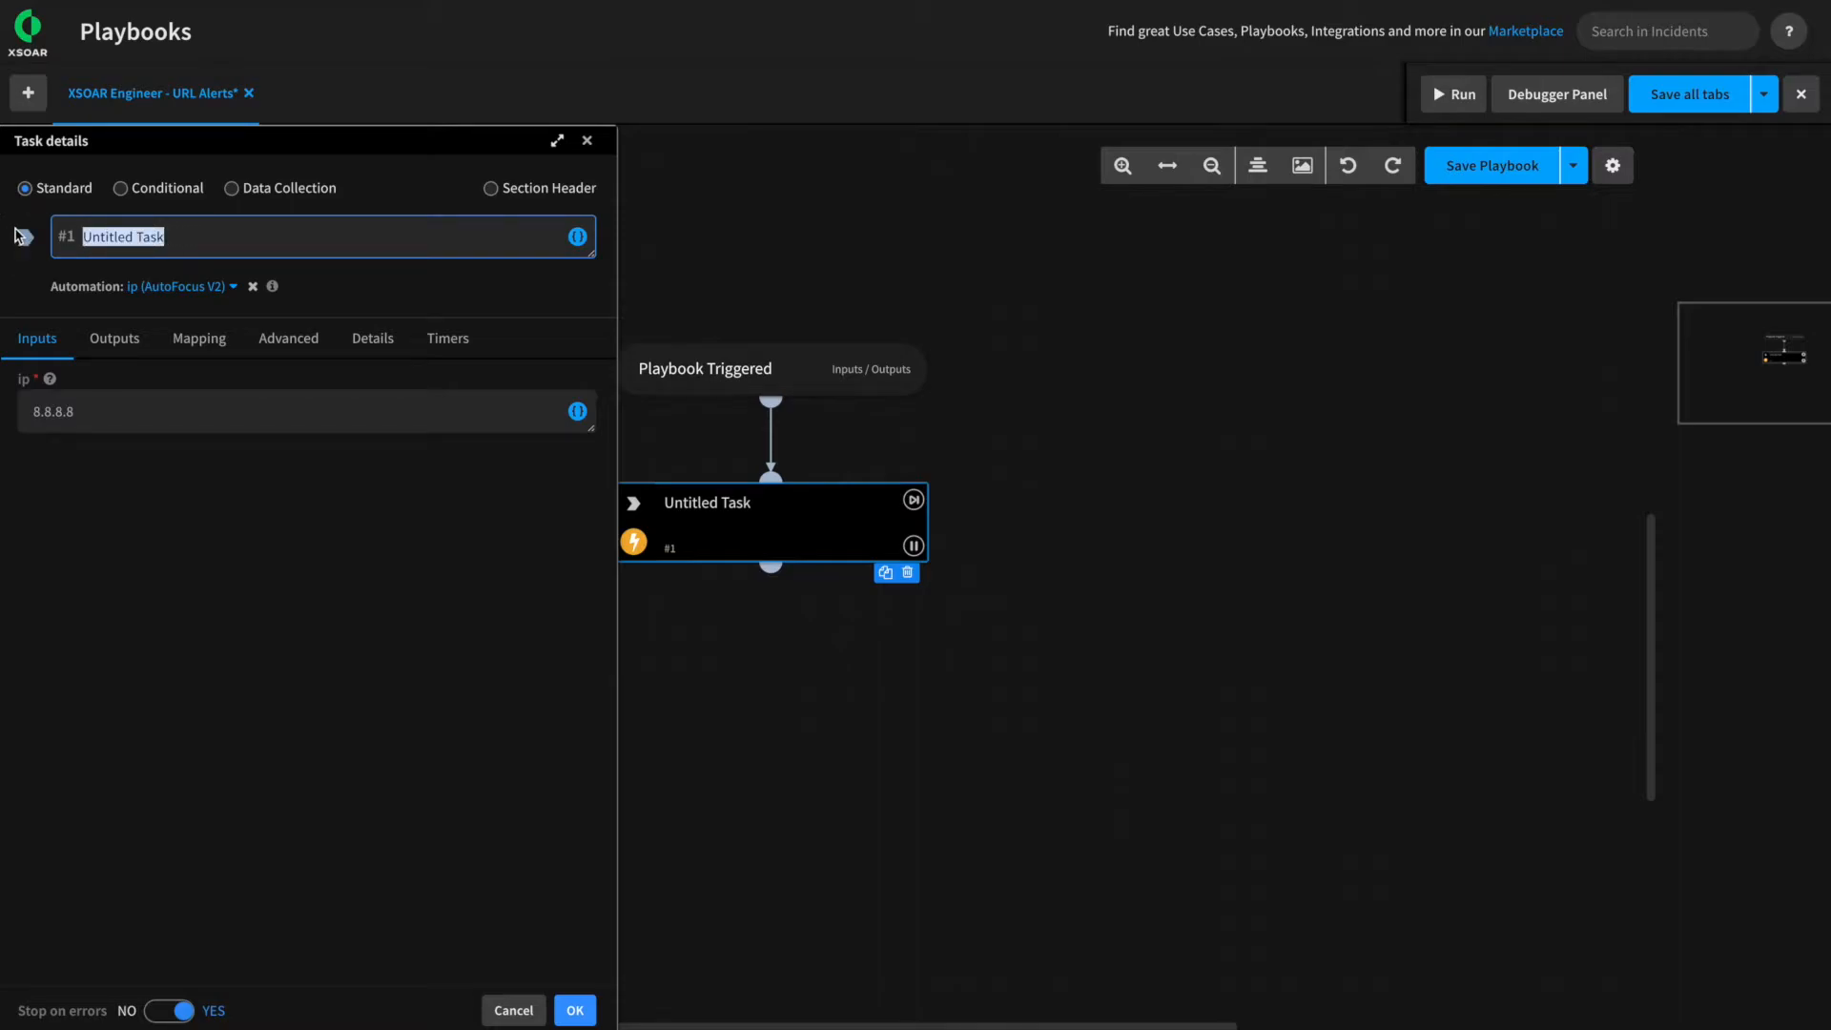
pyautogui.write('Look')
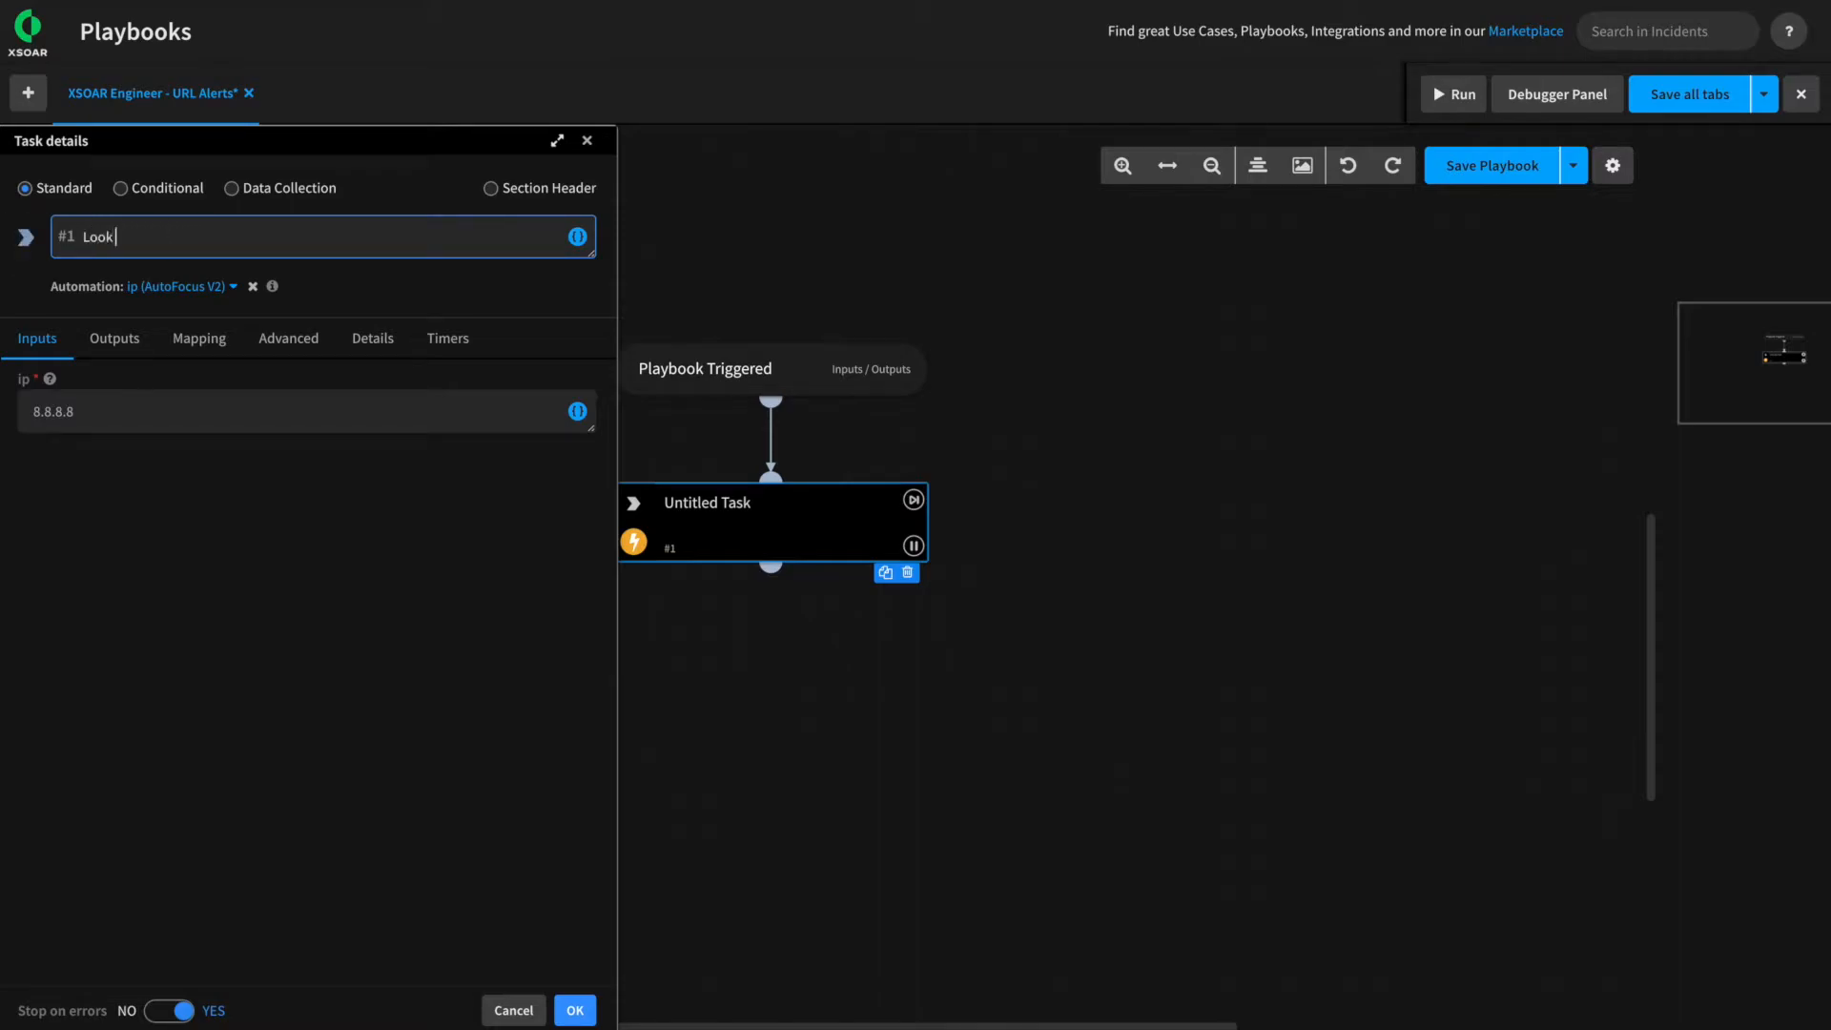
pyautogui.write('up User in Active Directory.')
pyautogui.press('BackSpace')
# Set the task's automation to ad-get-user (Active Directory Query v2) and review its outputs and inputs
pyautogui.click(189, 297)
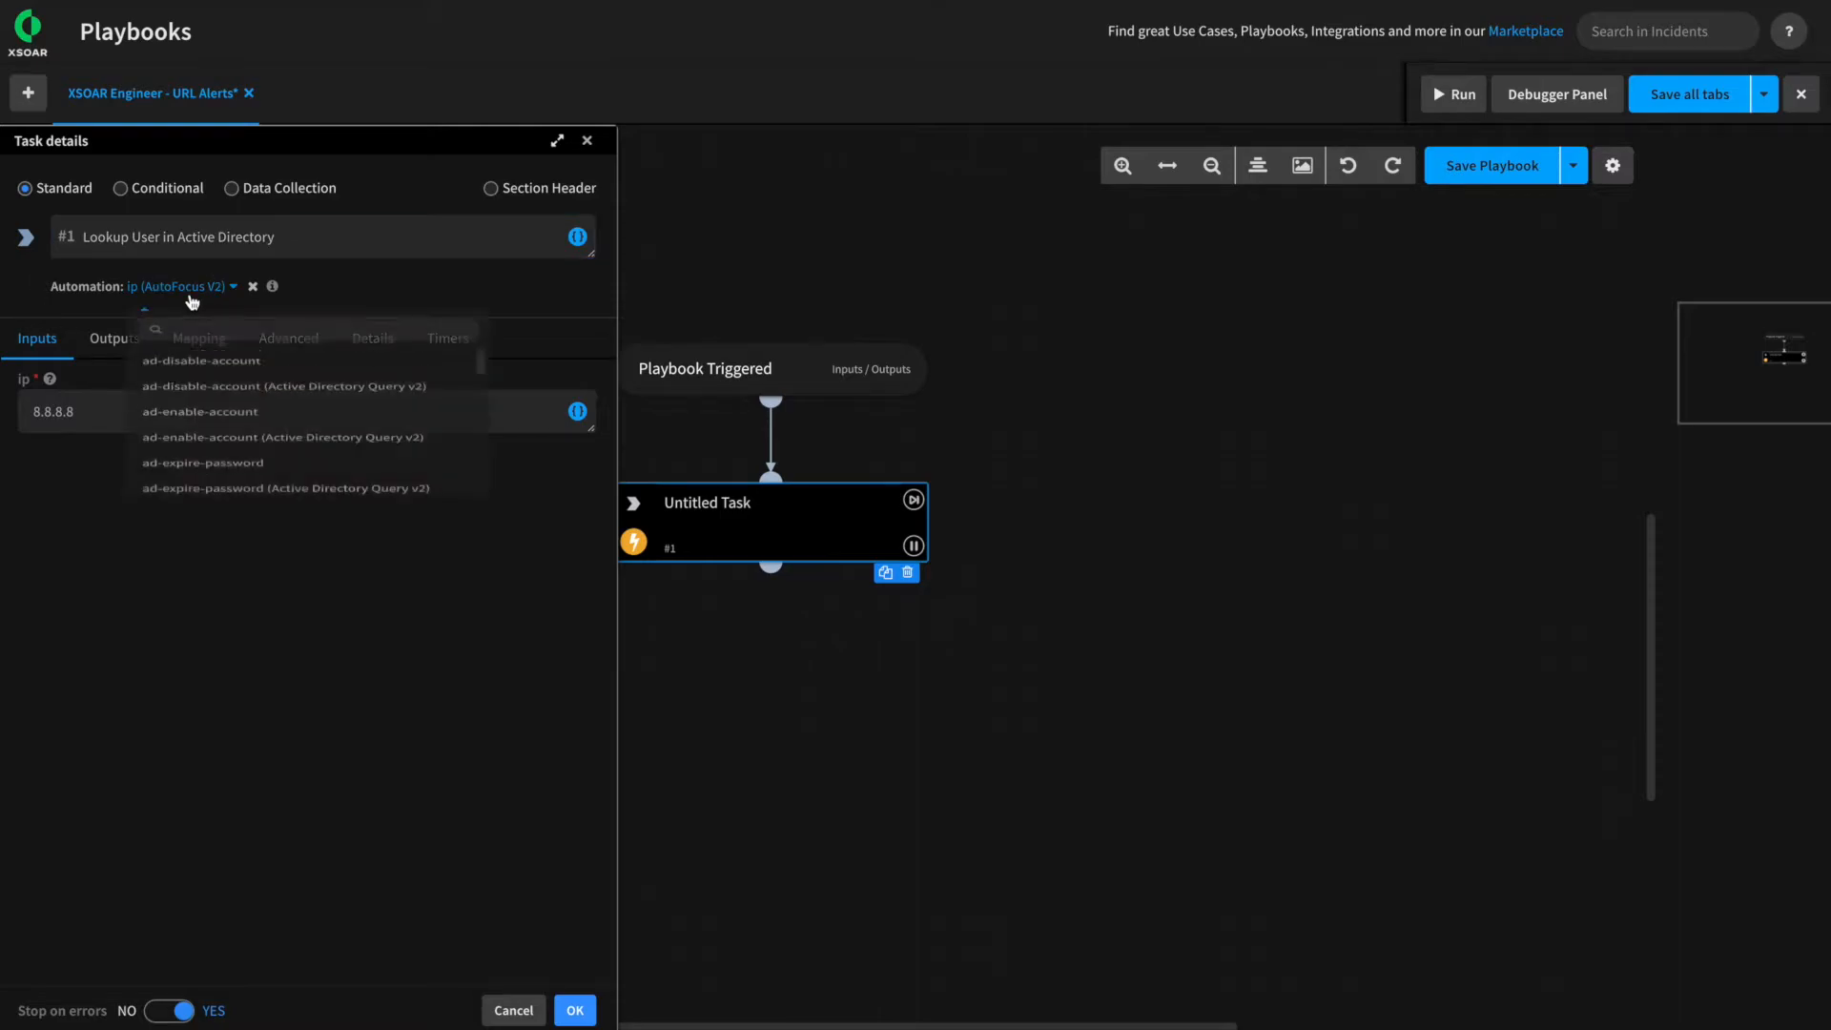
pyautogui.write('ad-get')
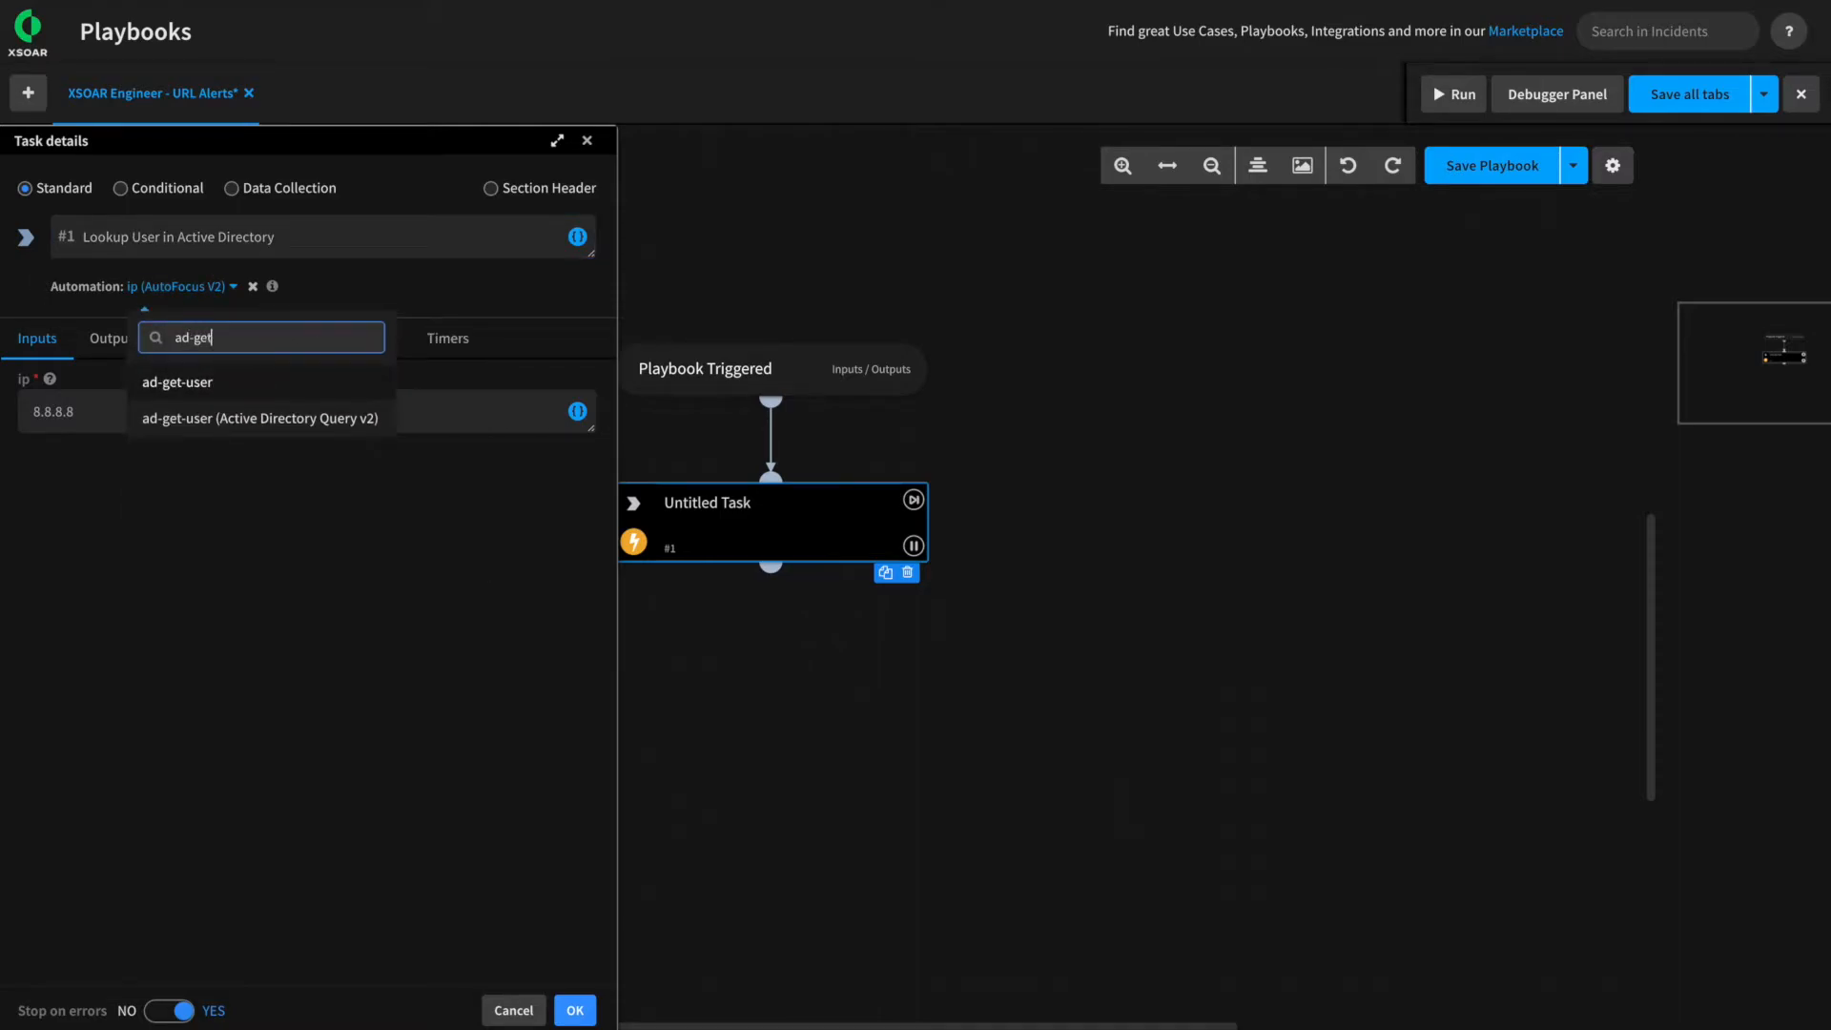
pyautogui.click(261, 420)
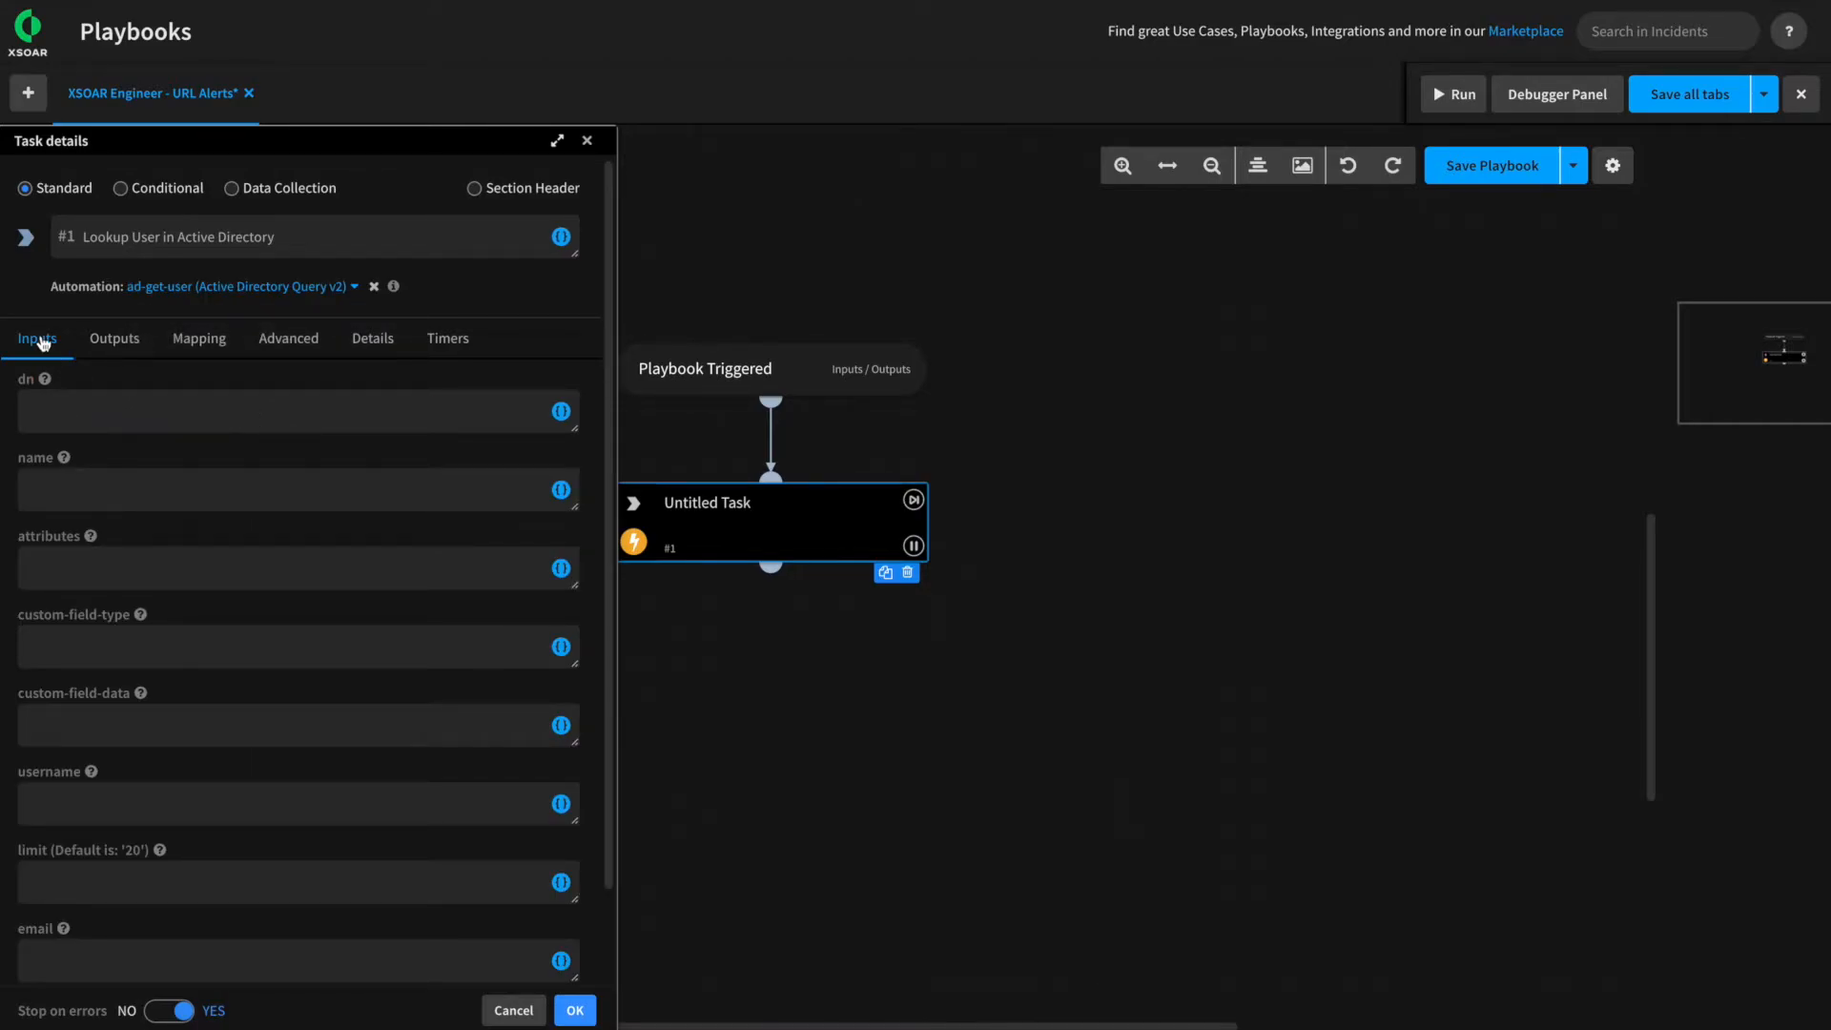
pyautogui.click(124, 336)
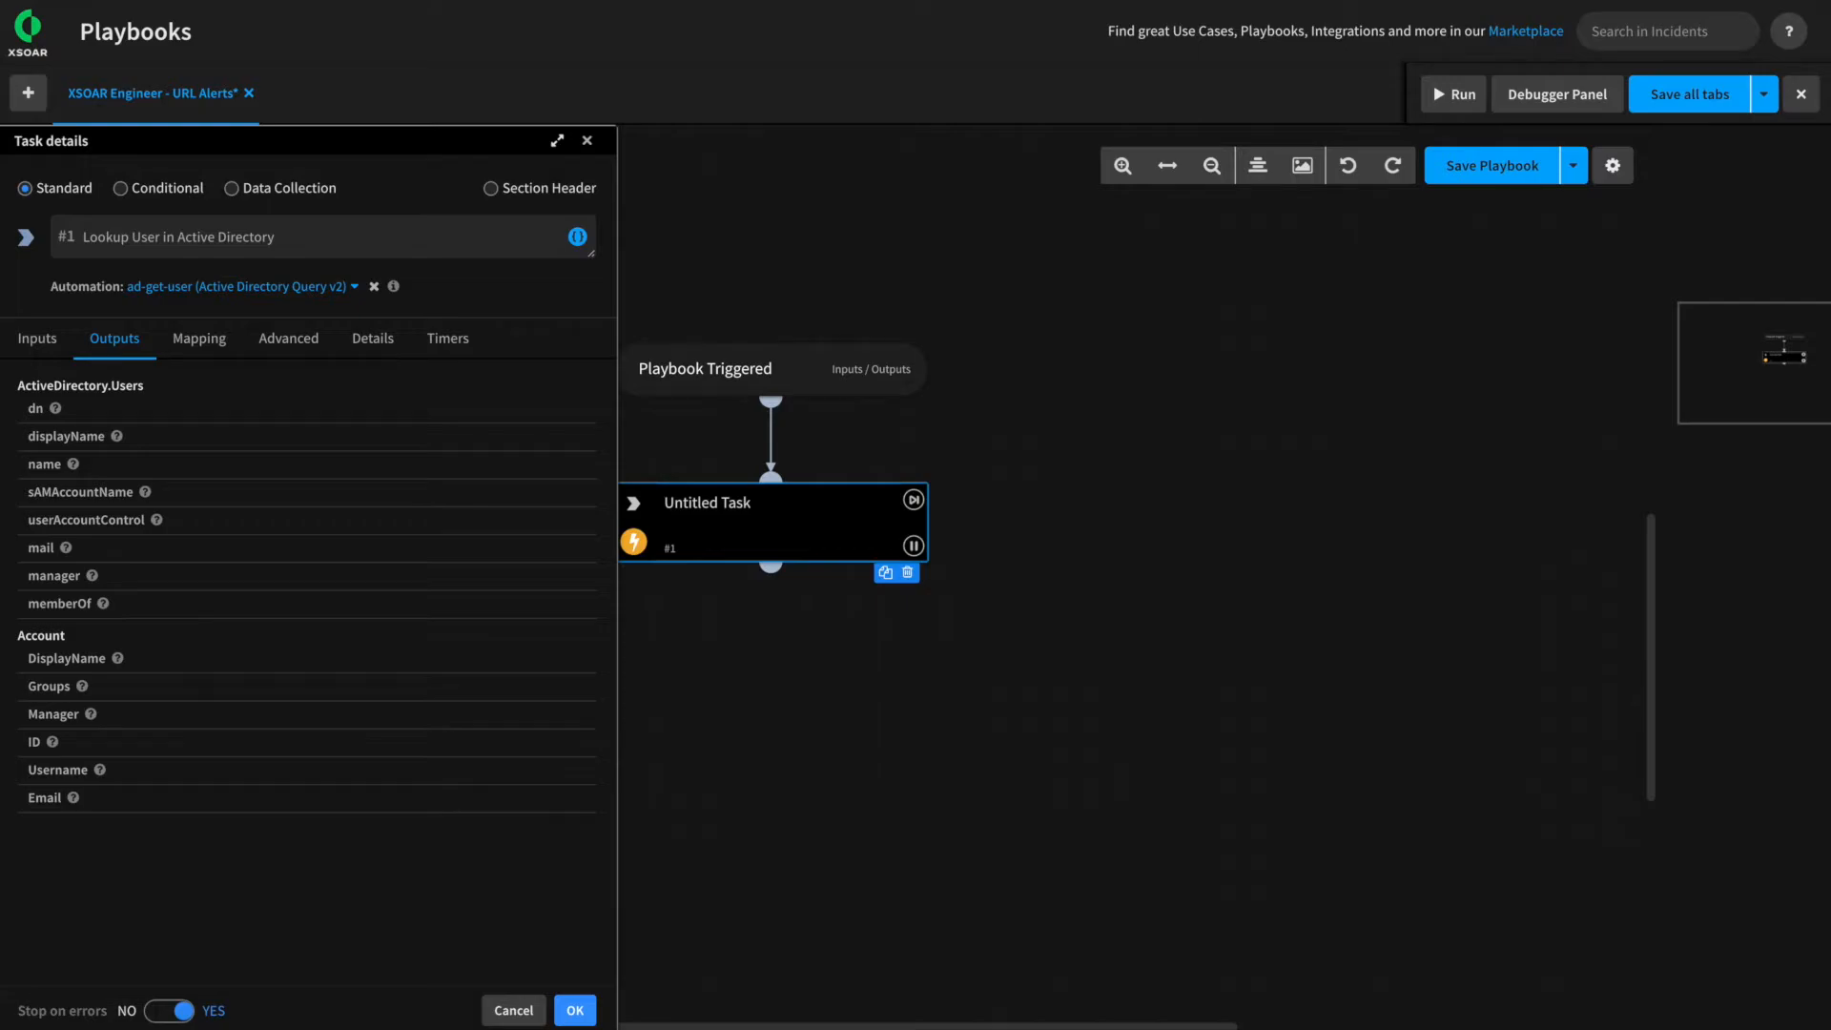
pyautogui.click(38, 336)
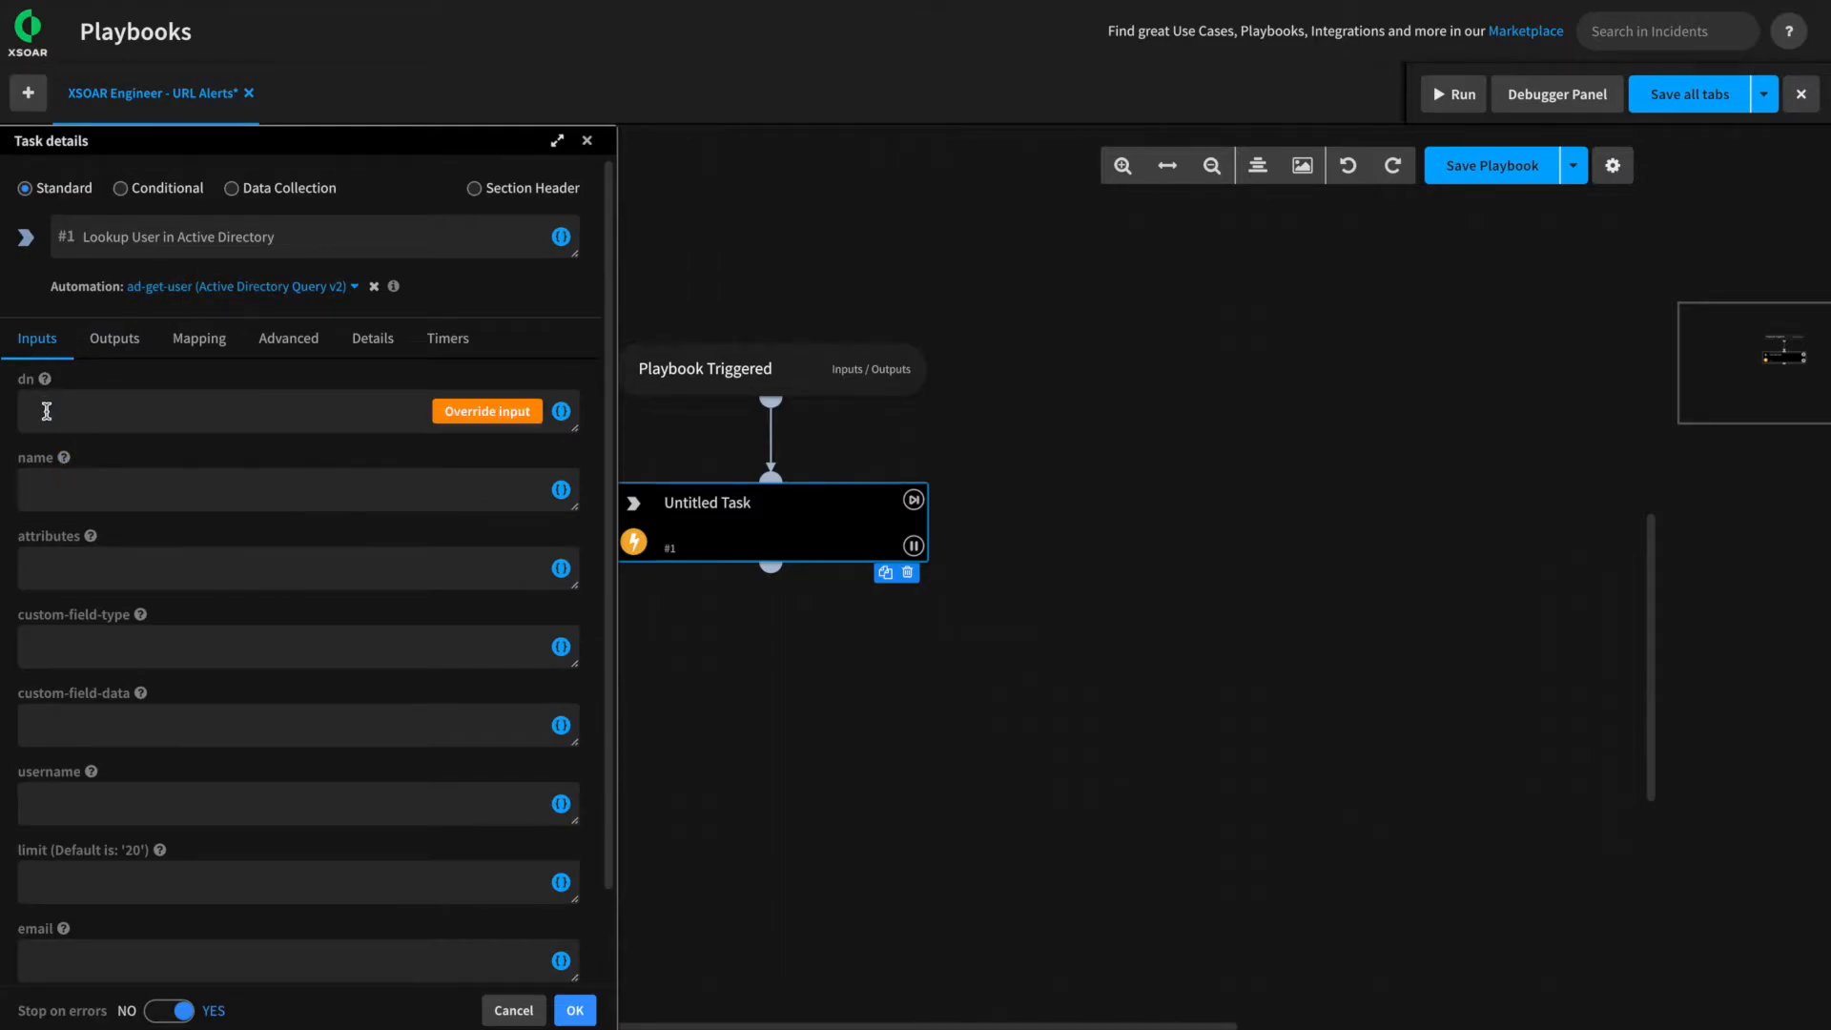
pyautogui.scroll(-1, 64, 868)
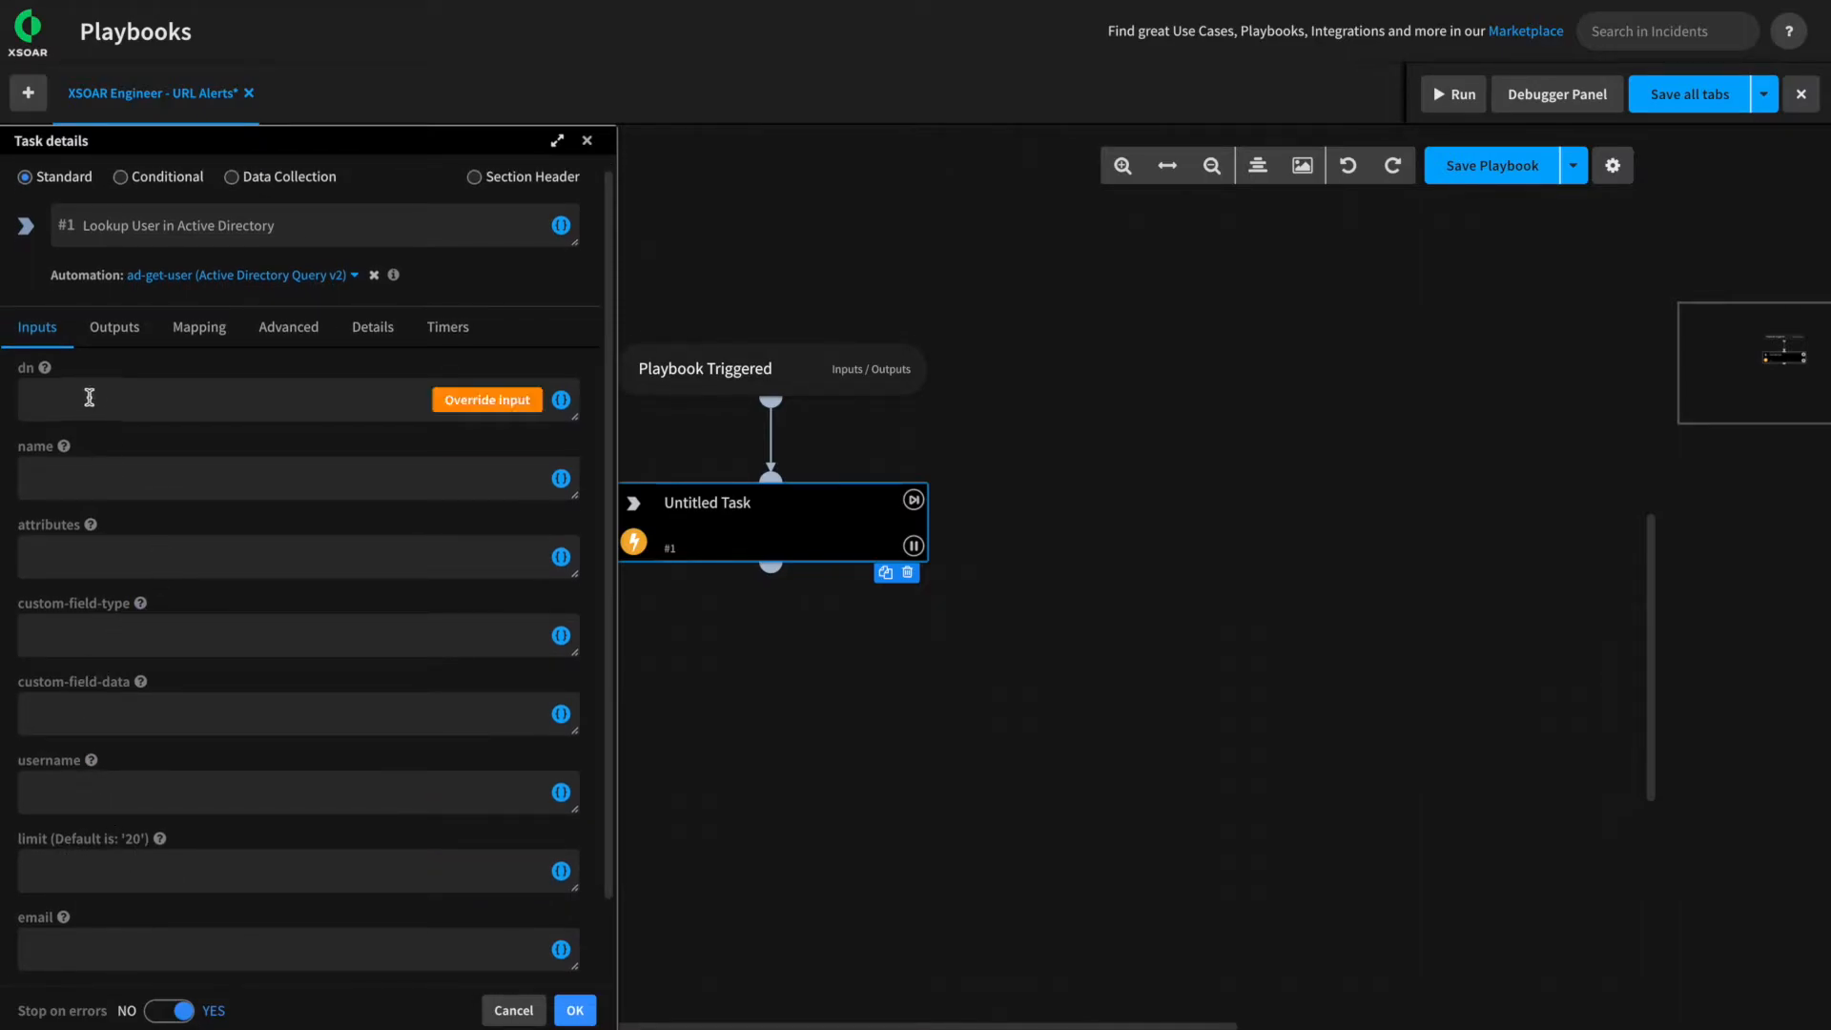
pyautogui.moveTo(53, 369)
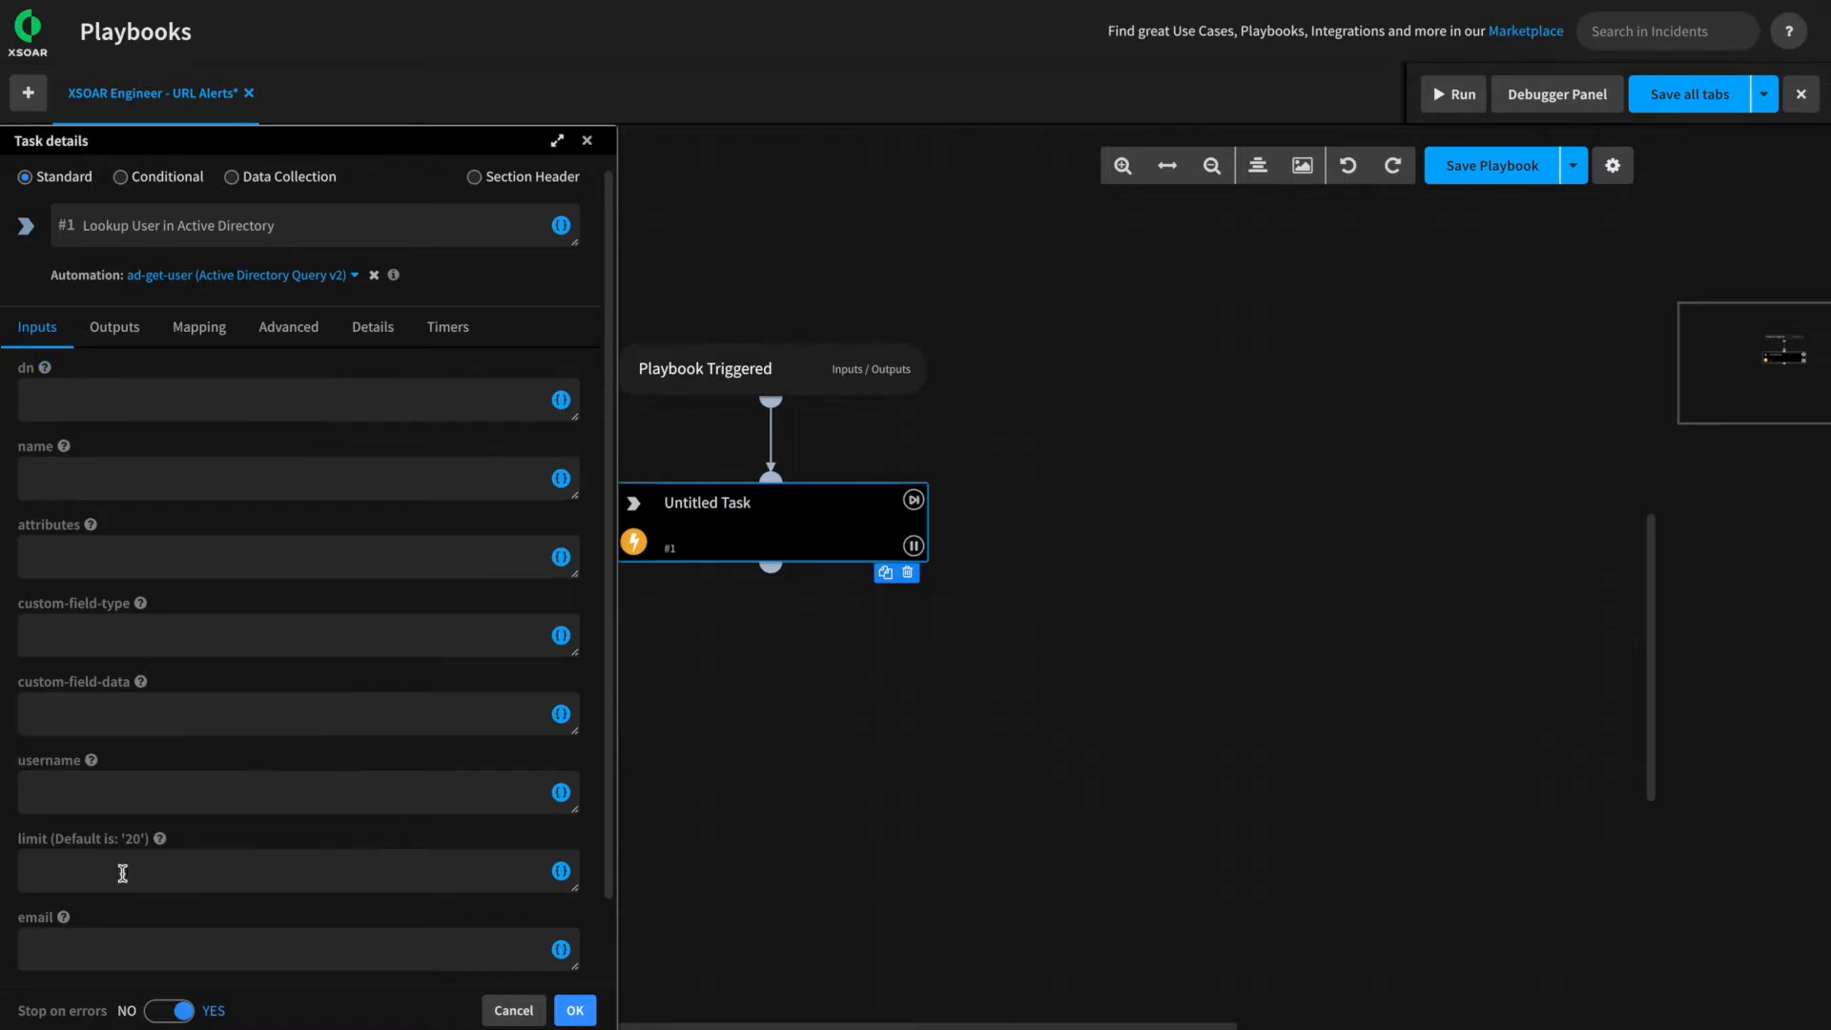
pyautogui.click(92, 959)
pyautogui.write('ja')
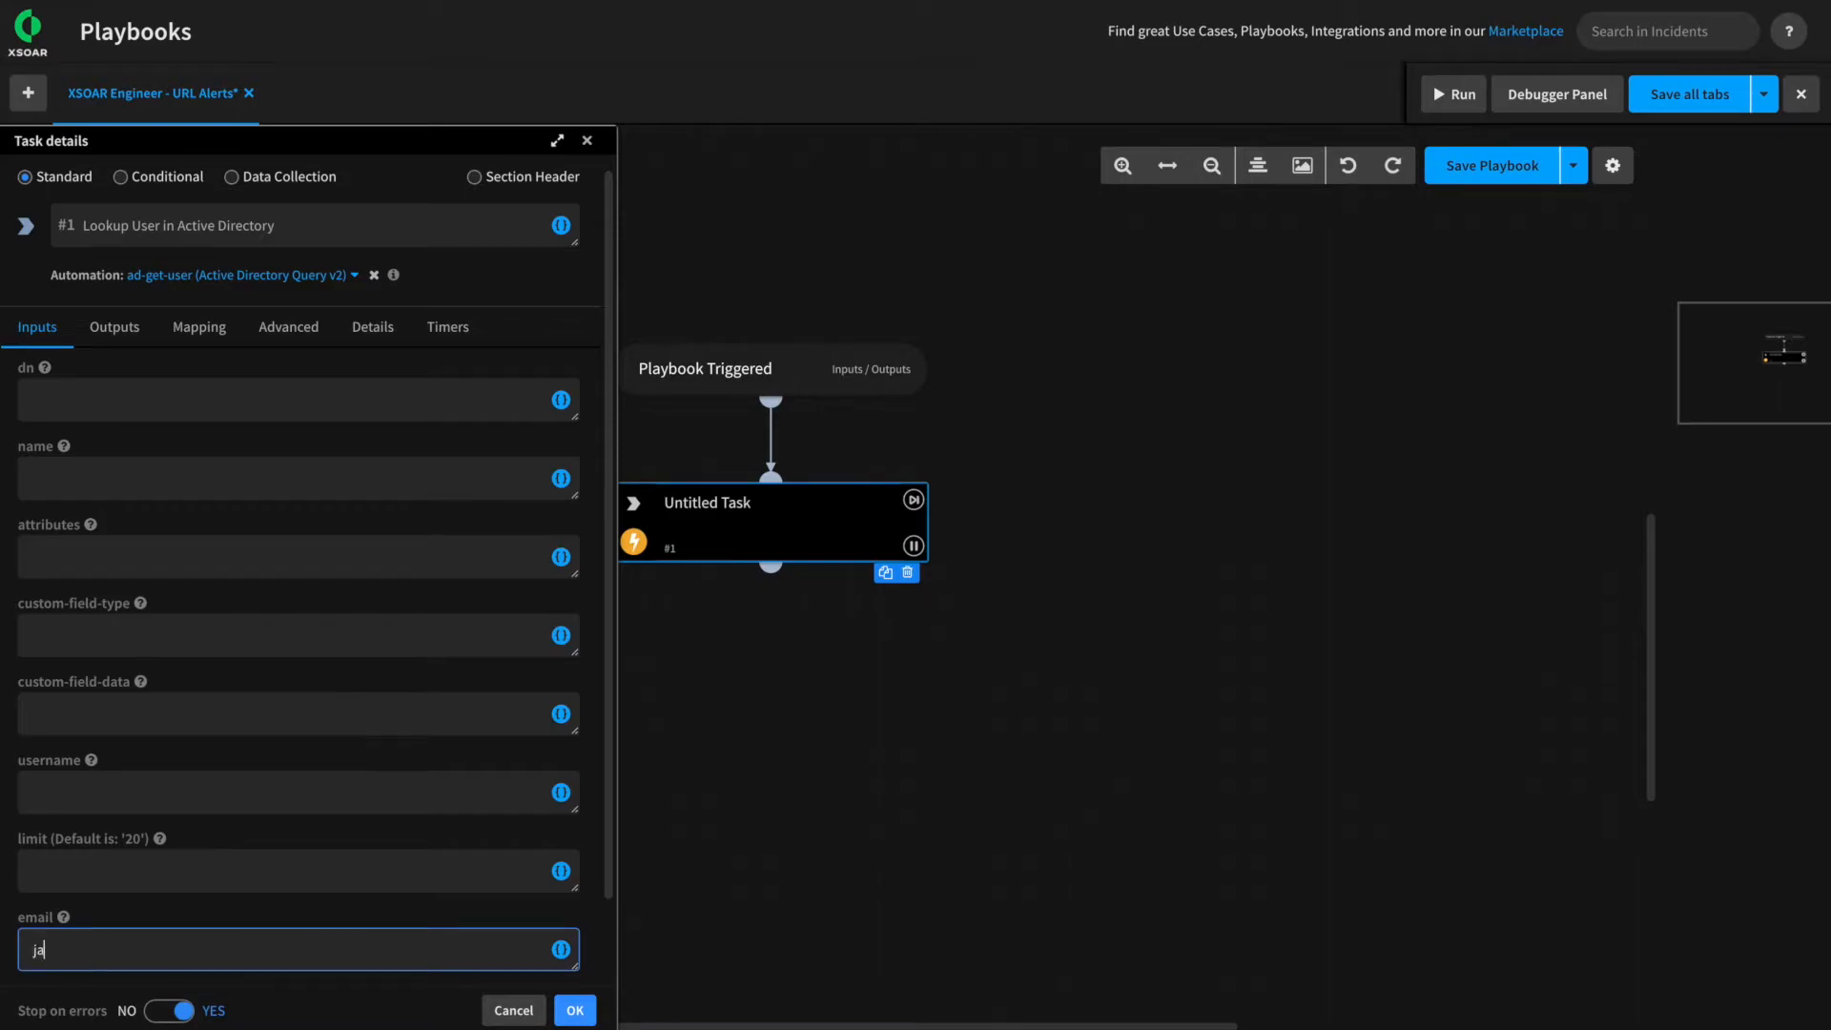
pyautogui.write('mes.bond@xsoar.local')
pyautogui.moveTo(245, 962); pyautogui.dragTo(3, 941)
pyautogui.moveTo(64, 922)
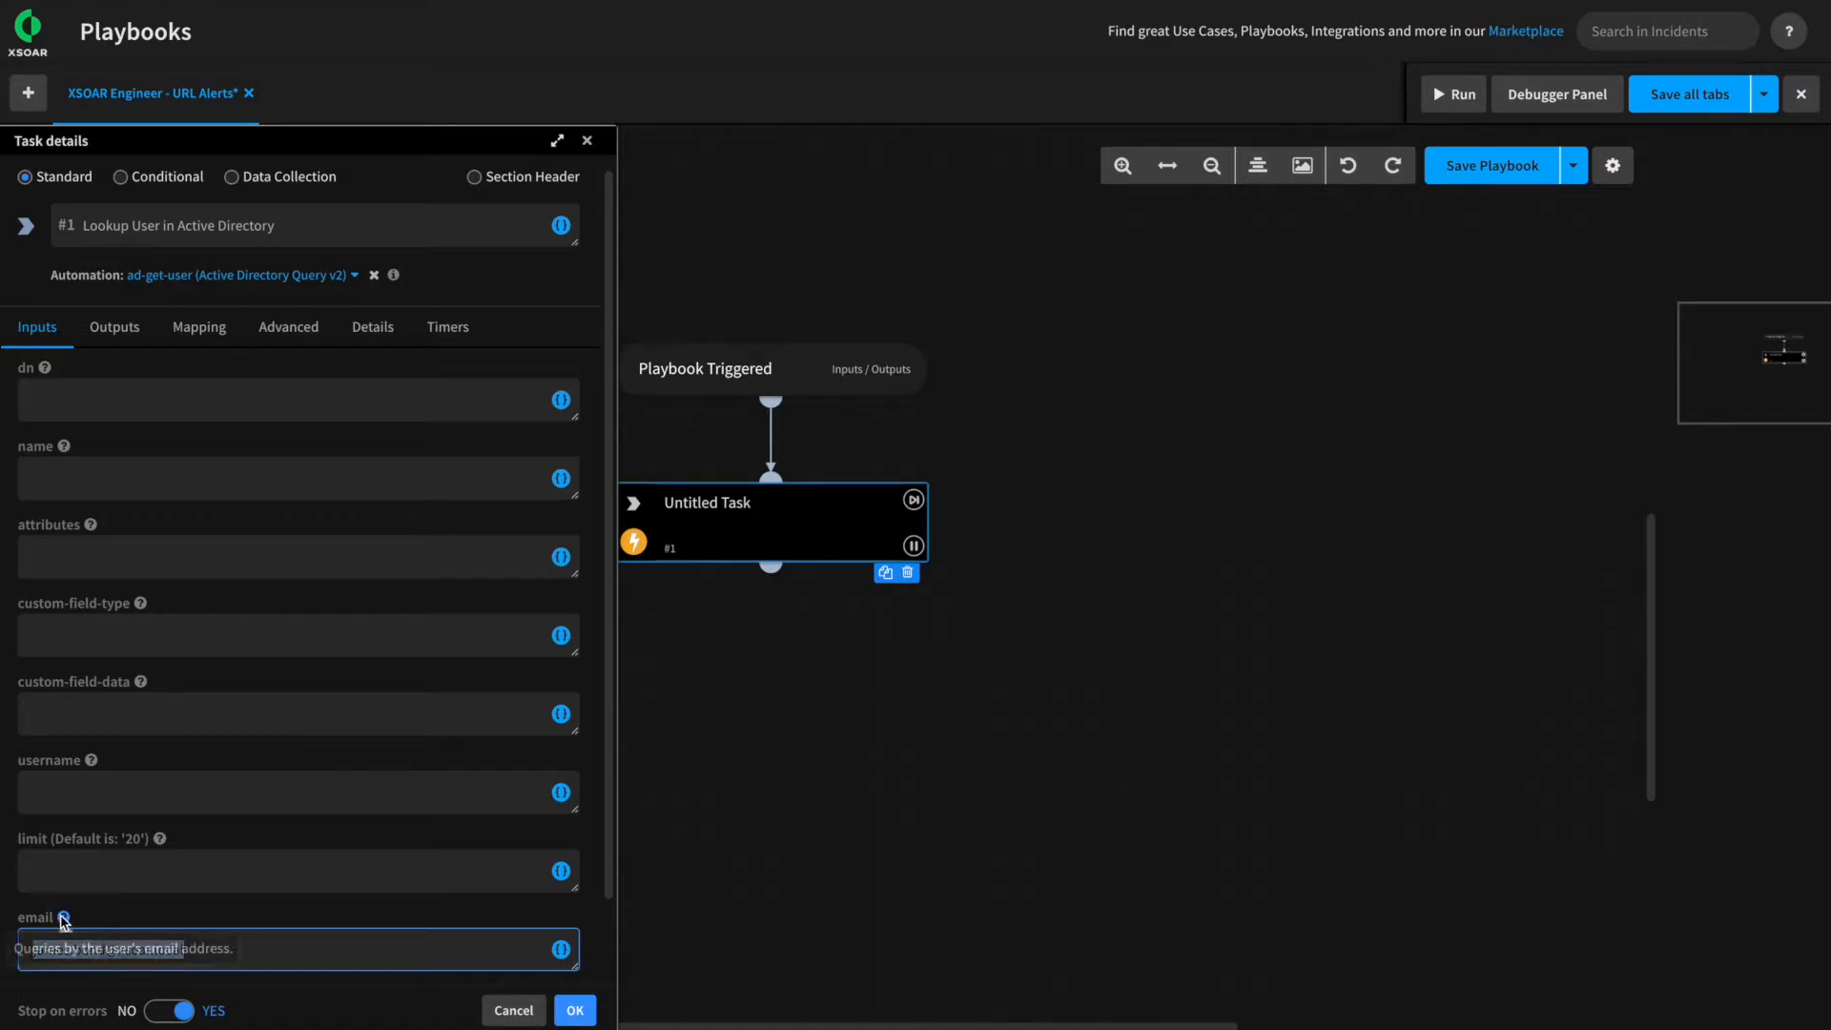
pyautogui.click(213, 950)
pyautogui.hotkey('ctrl', 'a')
pyautogui.press('BackSpace')
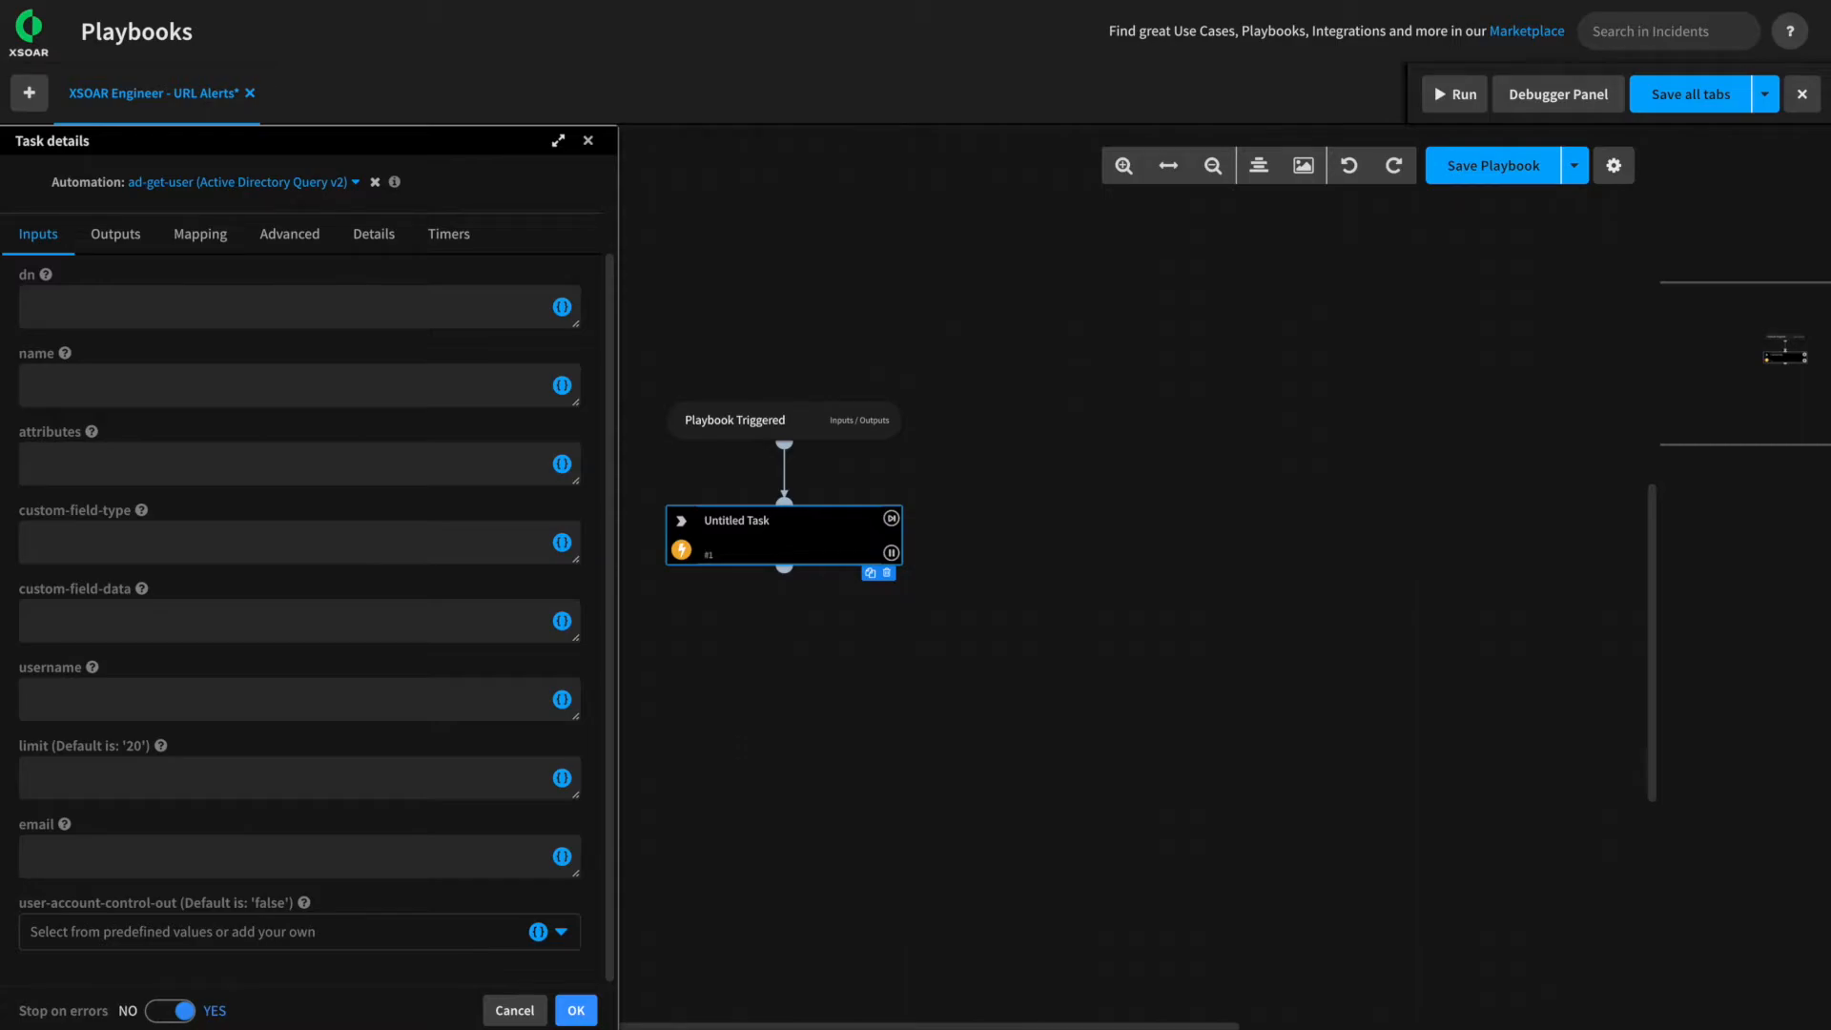
# Open the source selection for the task's email input and browse the available Incident details fields
pyautogui.click(77, 855)
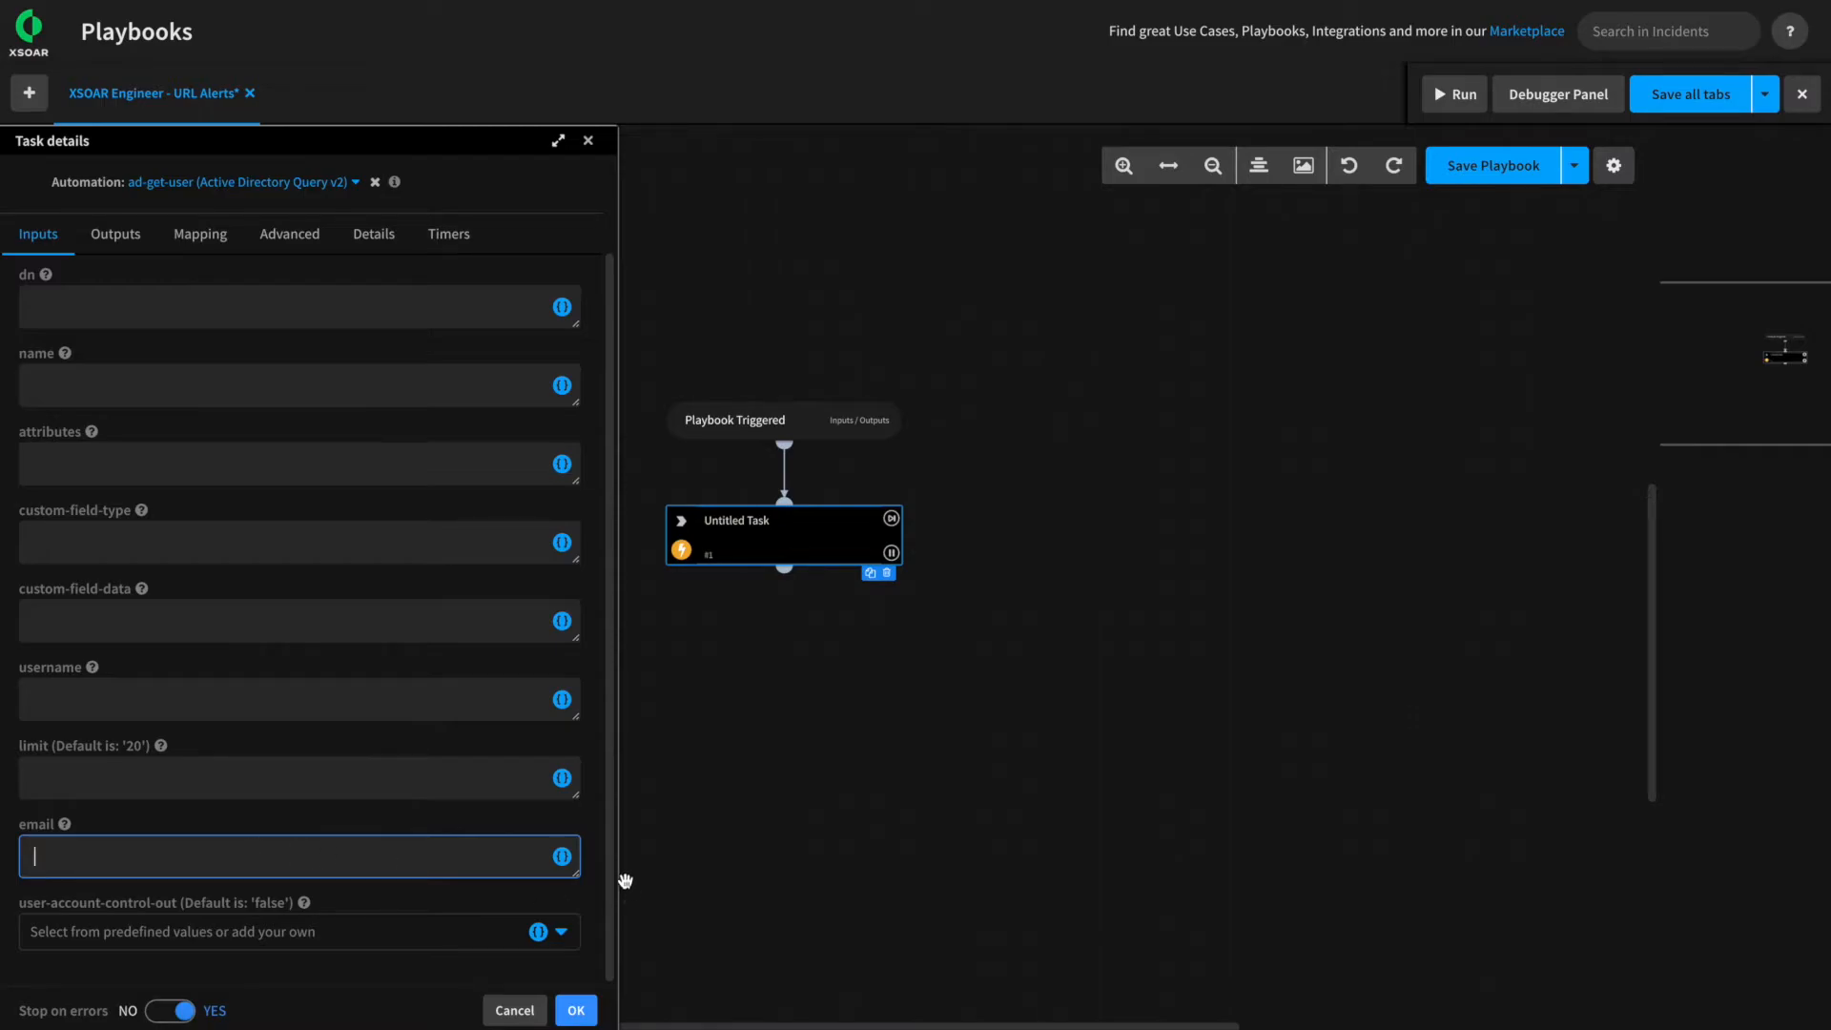
pyautogui.click(563, 857)
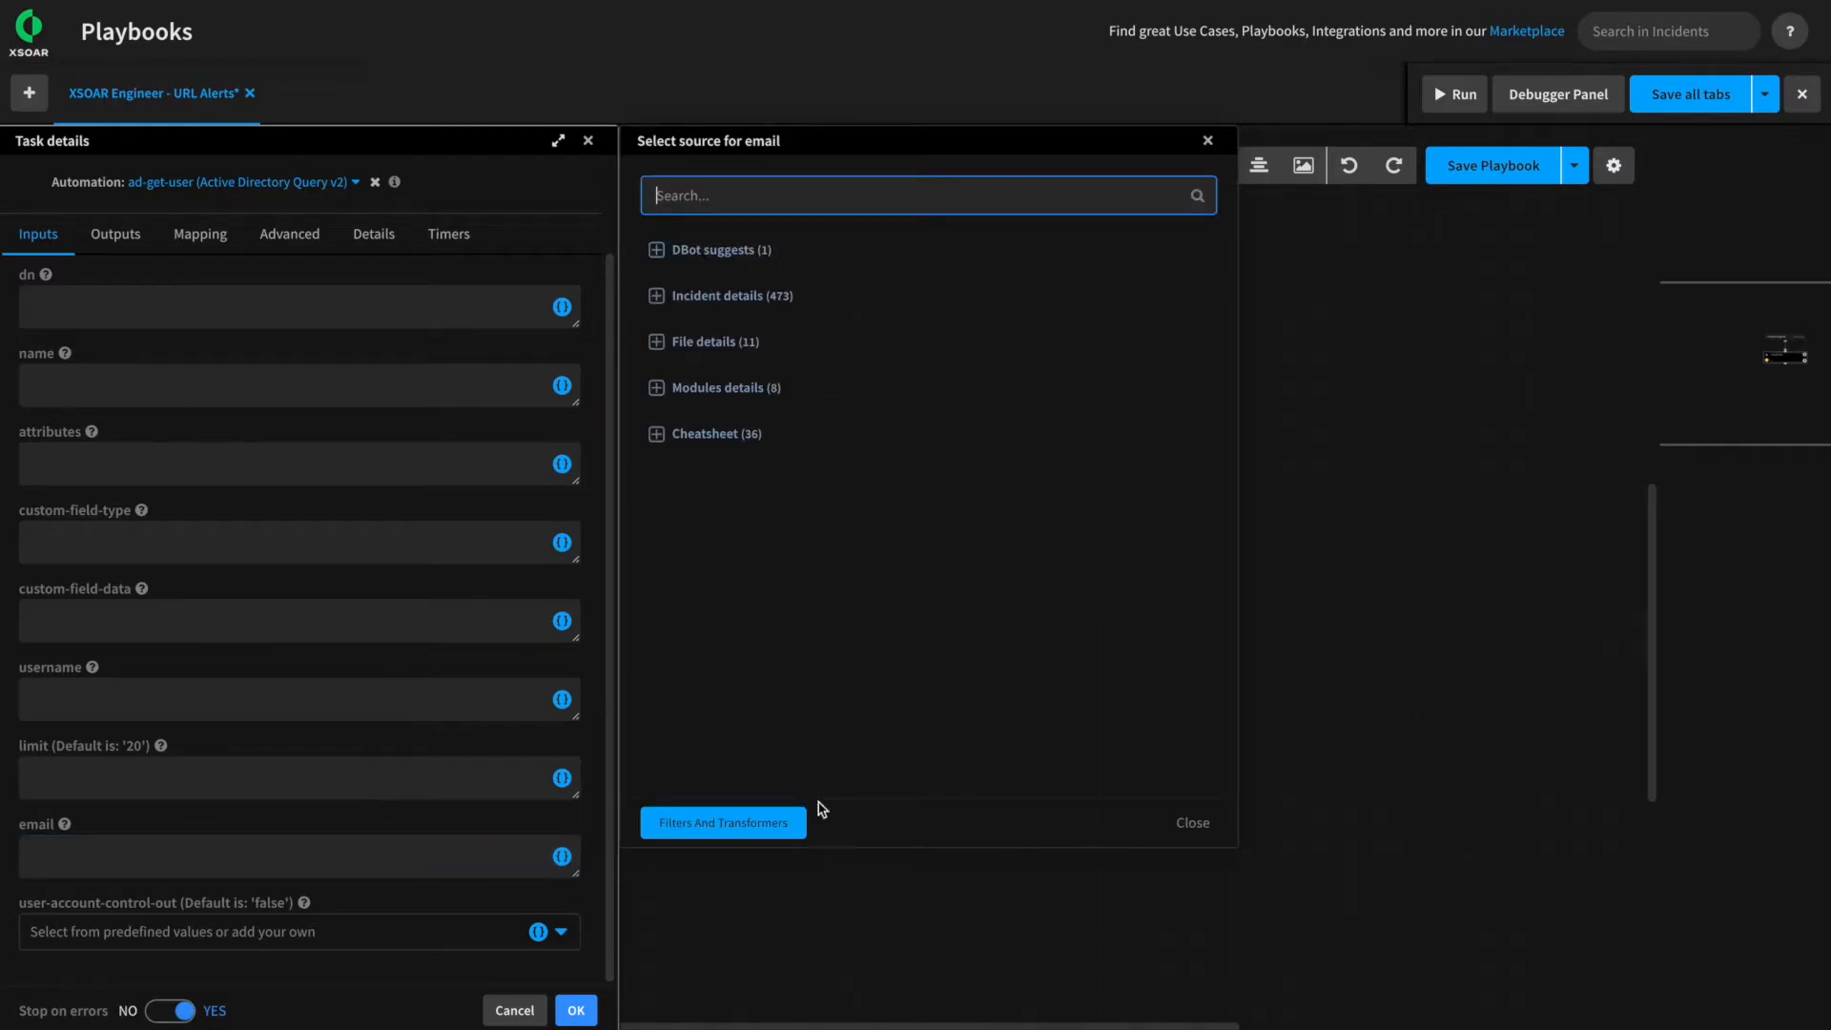
pyautogui.click(710, 297)
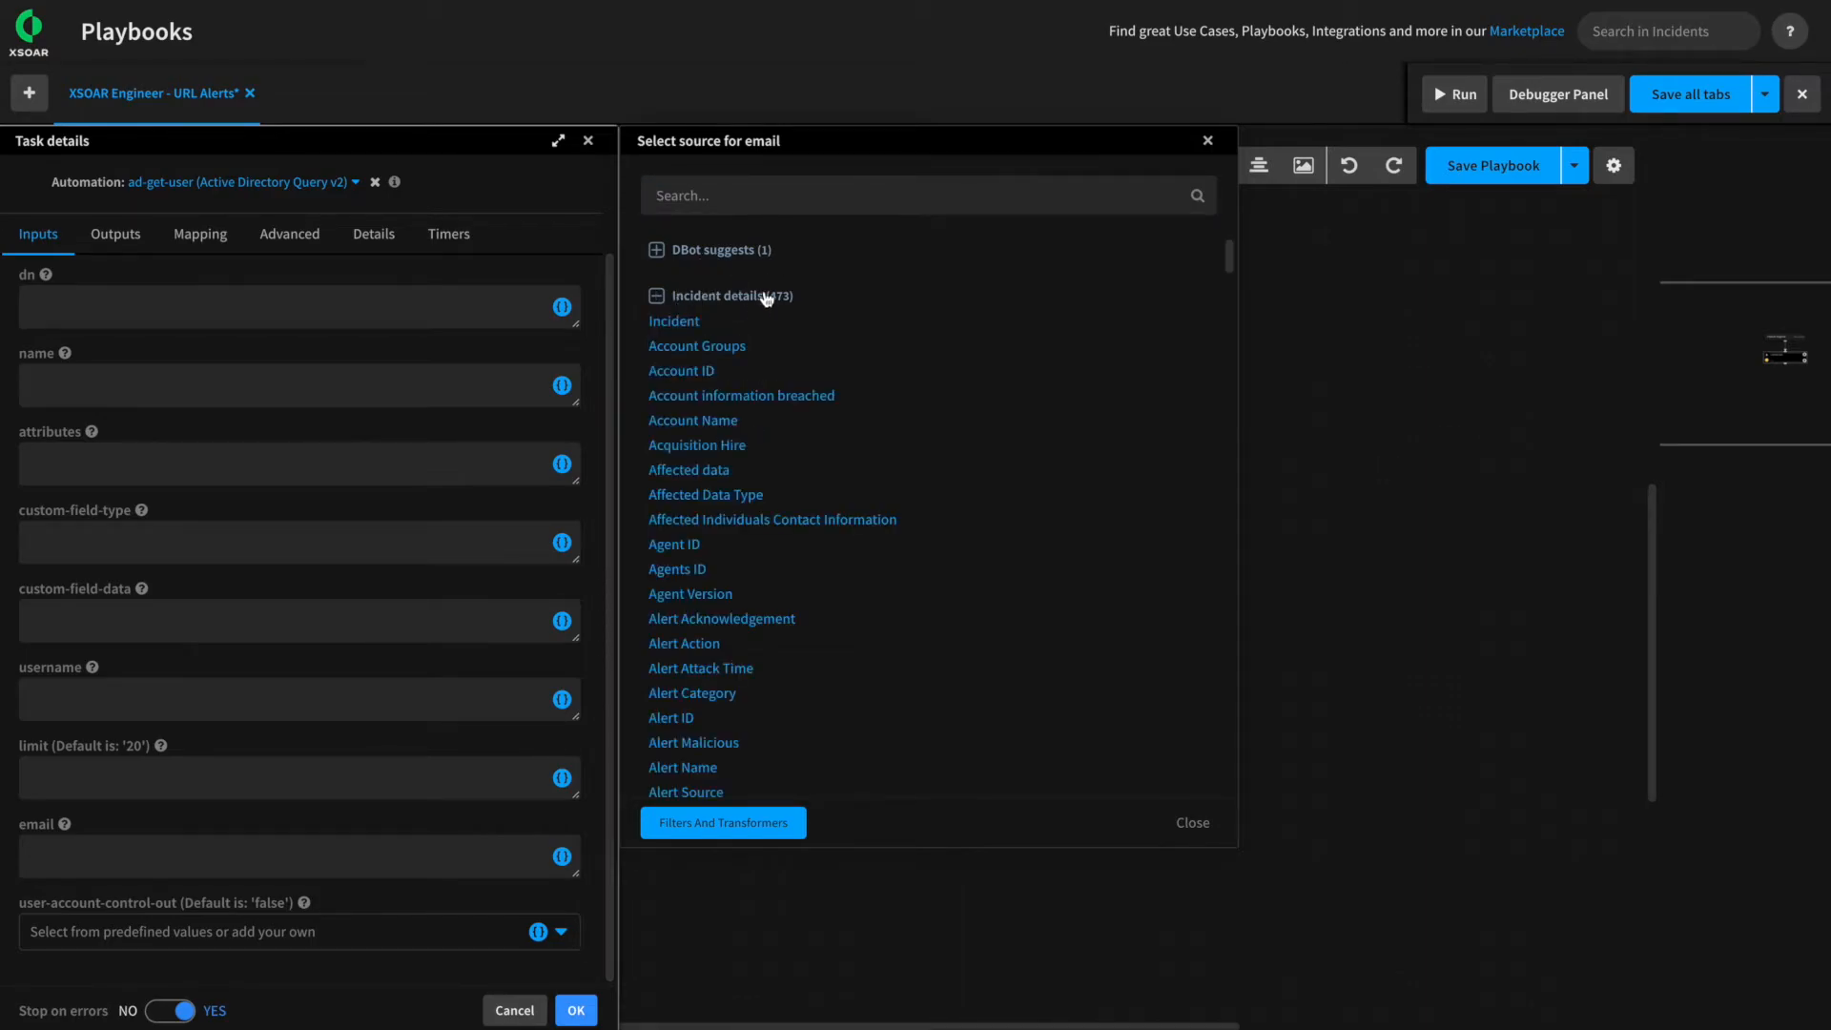
pyautogui.click(707, 300)
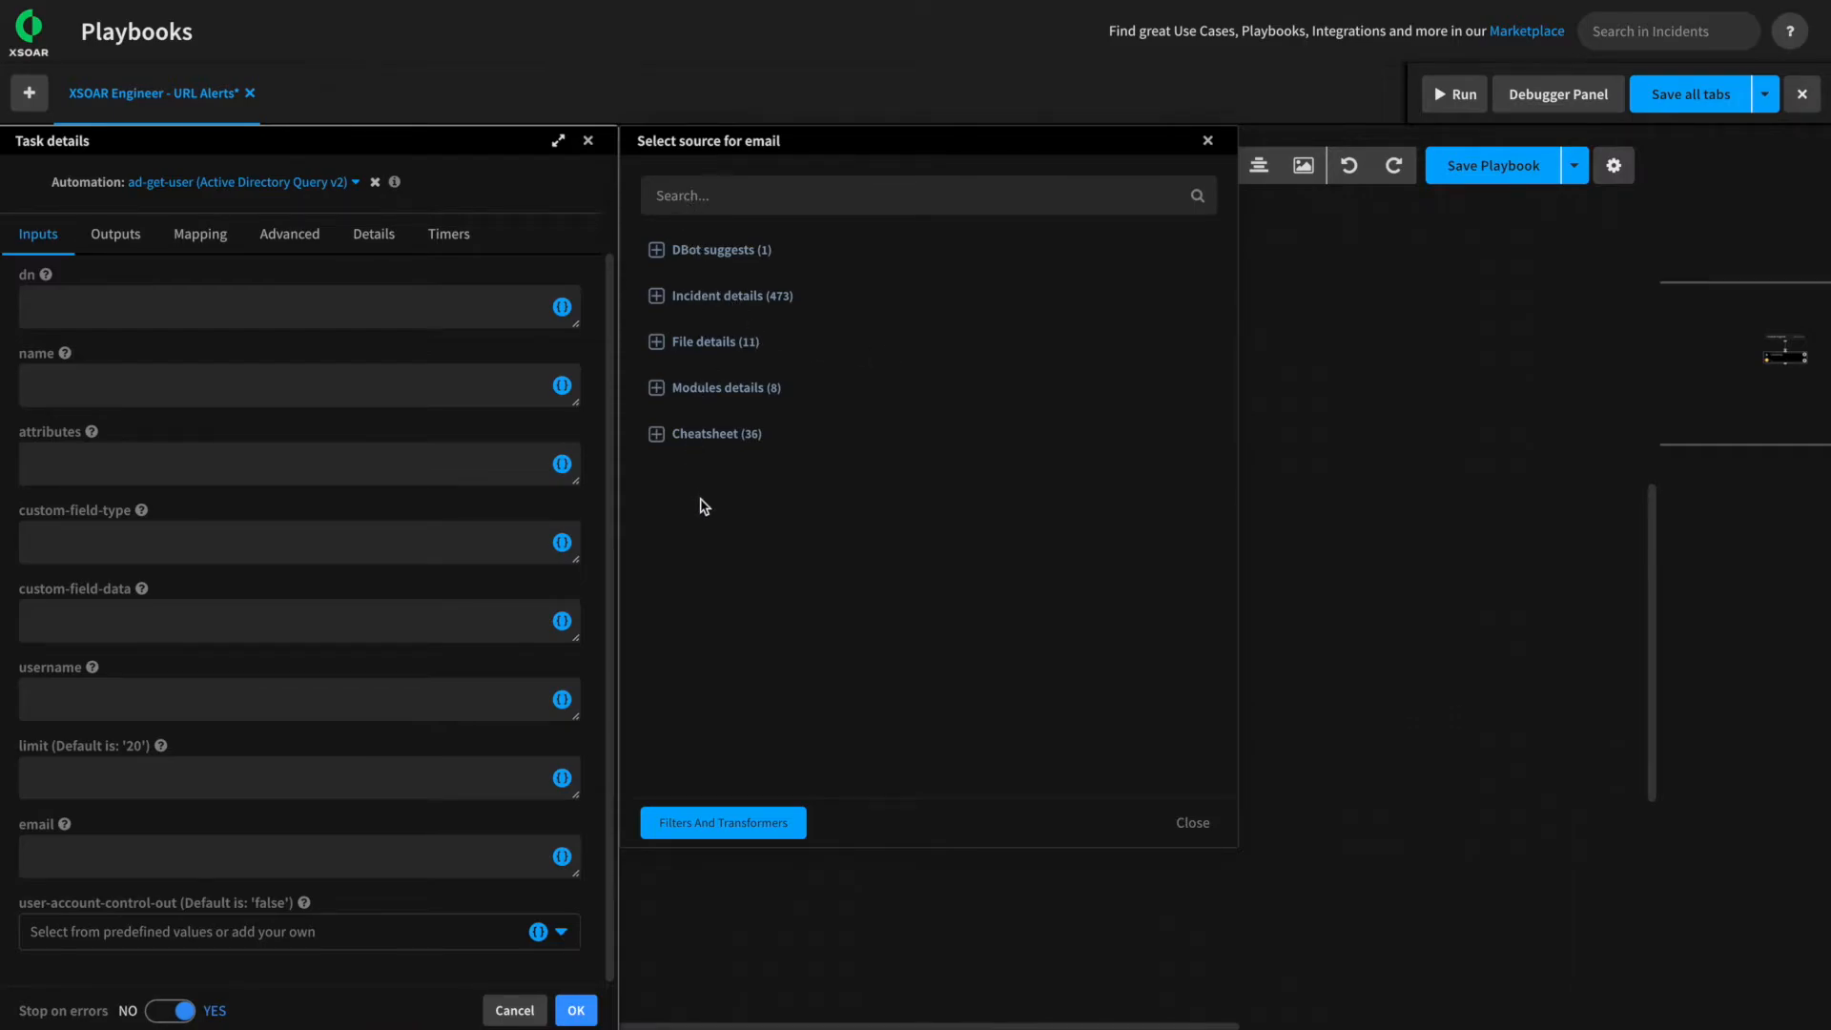
pyautogui.click(720, 298)
pyautogui.scroll(-3, 763, 572)
pyautogui.scroll(-3, 750, 595)
pyautogui.scroll(6, 750, 595)
# Search the sources for "source user" and set the email input to the incident's Source Username field
pyautogui.click(789, 191)
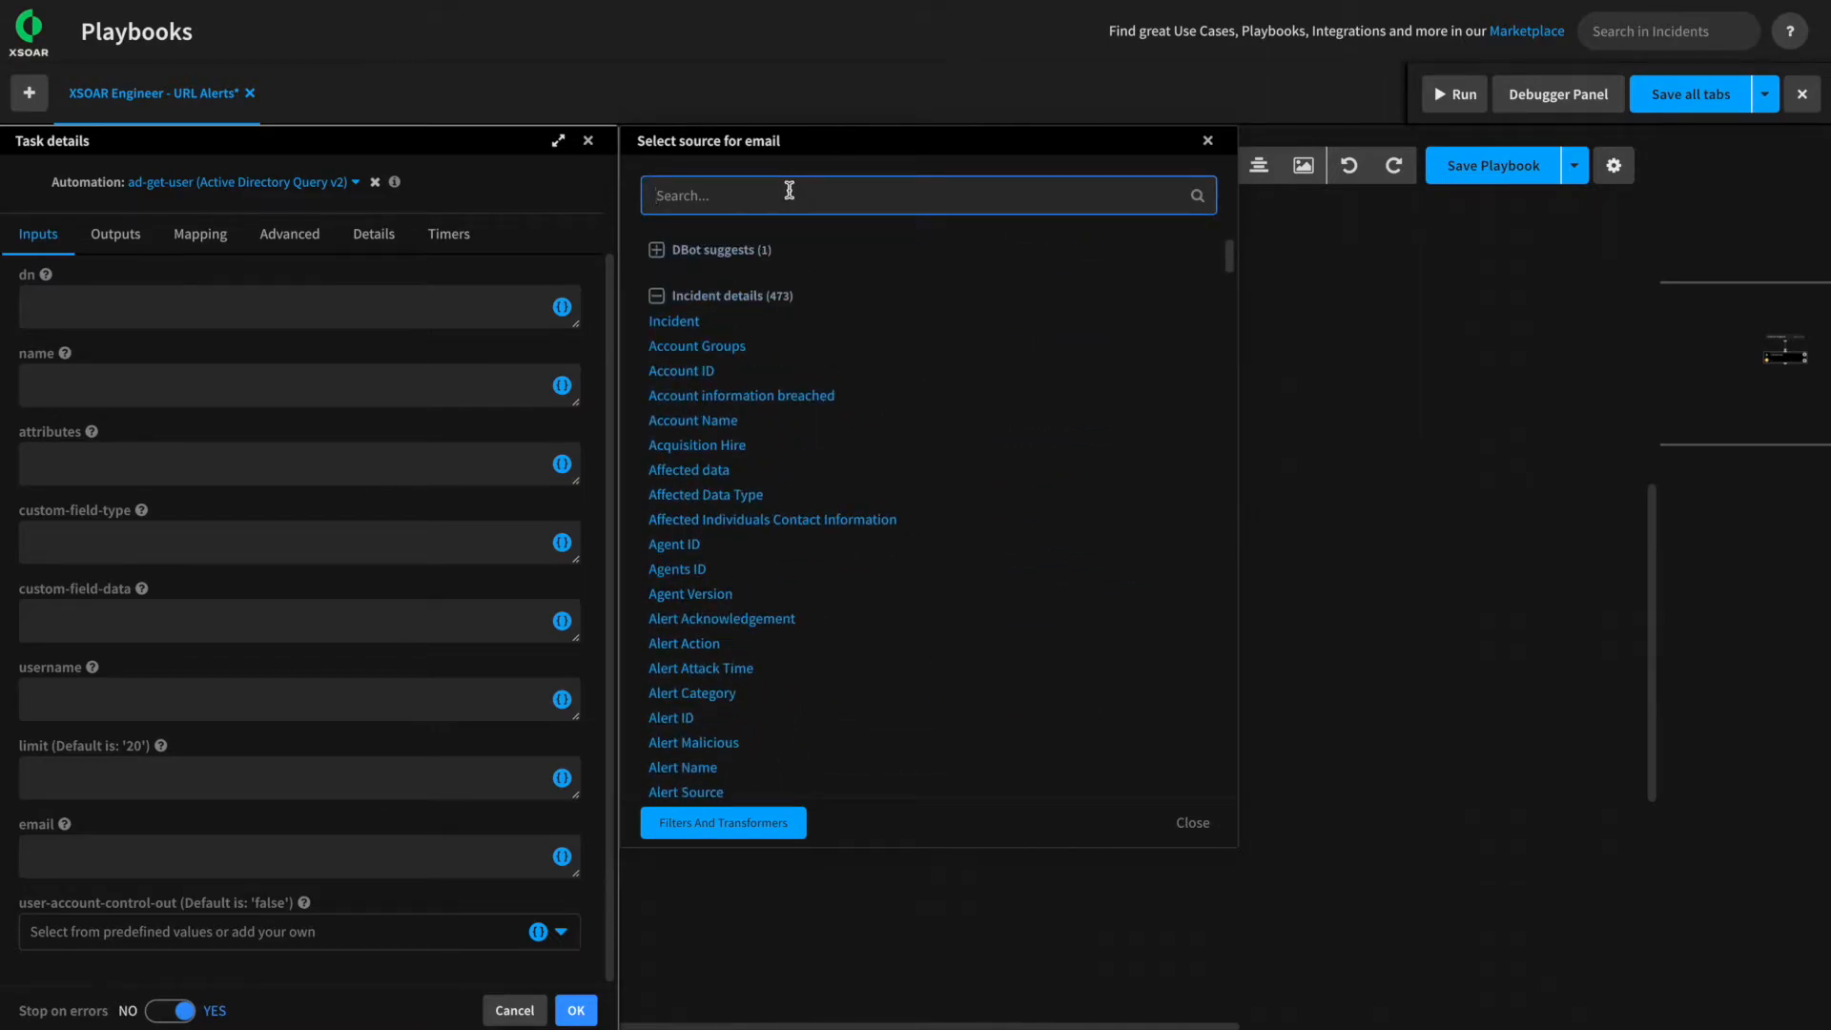
pyautogui.write('same')
pyautogui.press('BackSpace')
pyautogui.press('BackSpace')
pyautogui.press('BackSpace')
pyautogui.write('ource user')
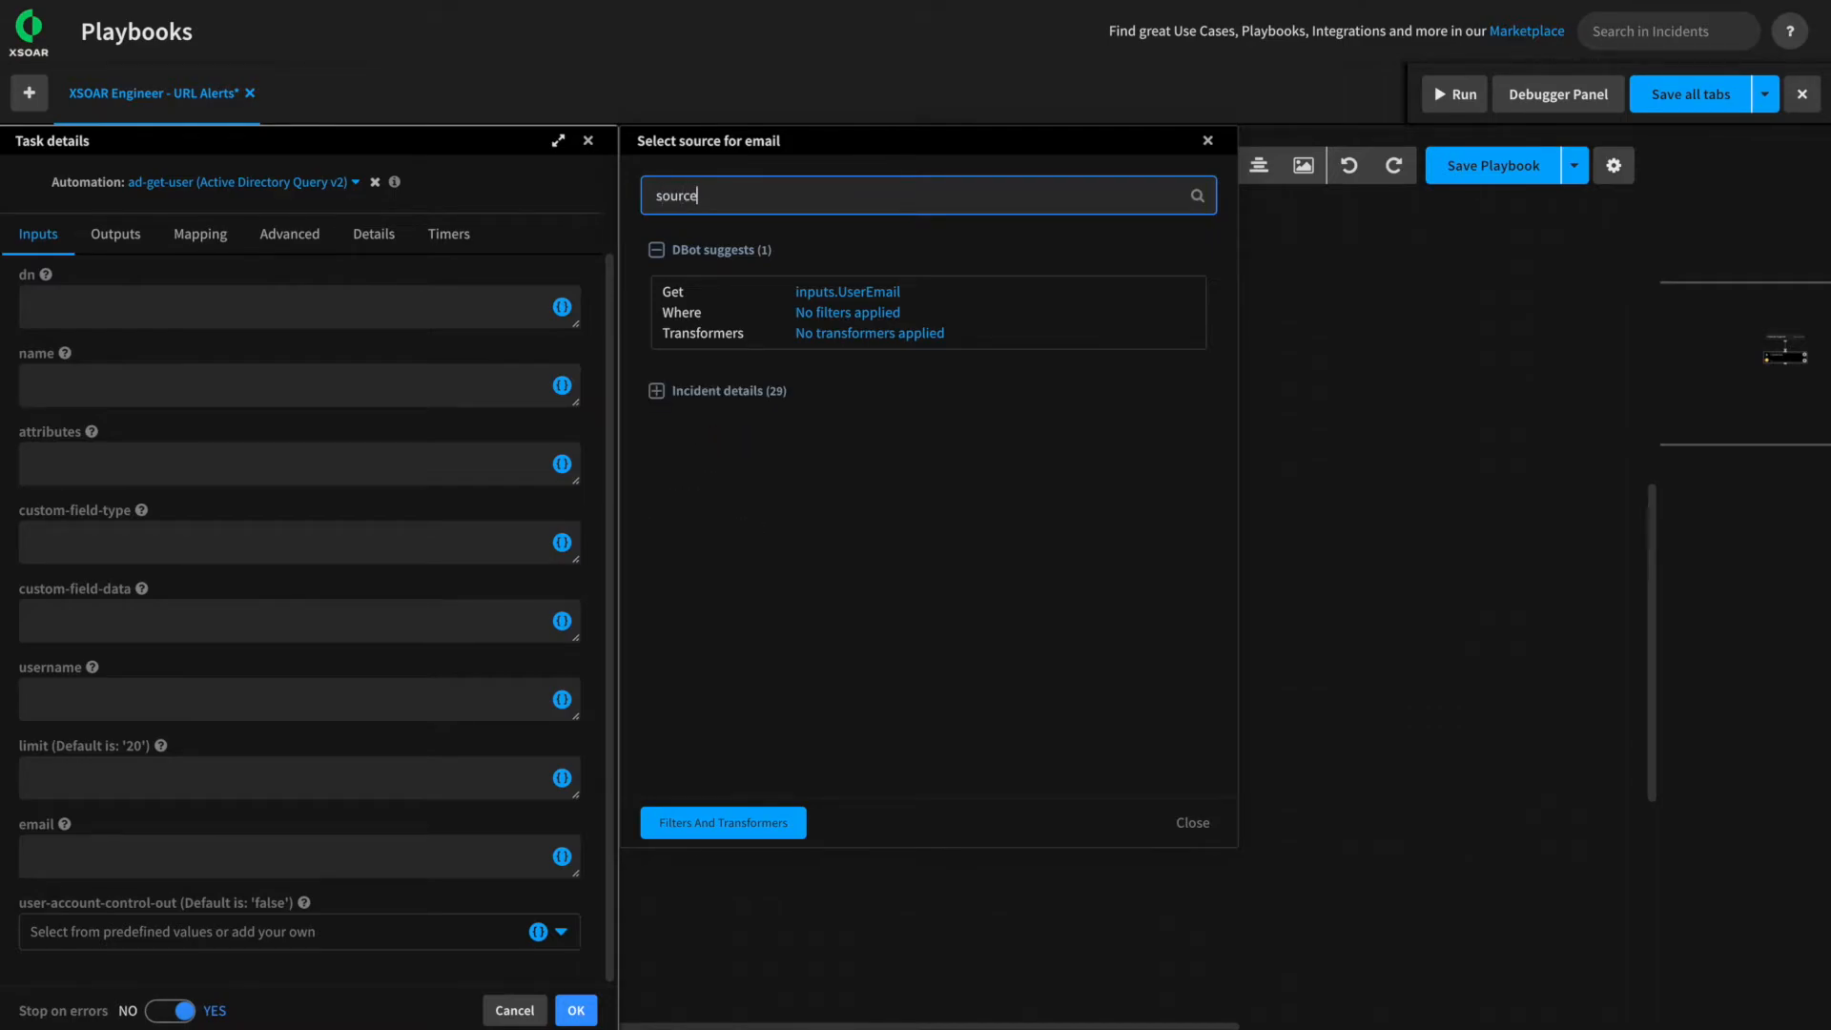
pyautogui.click(656, 392)
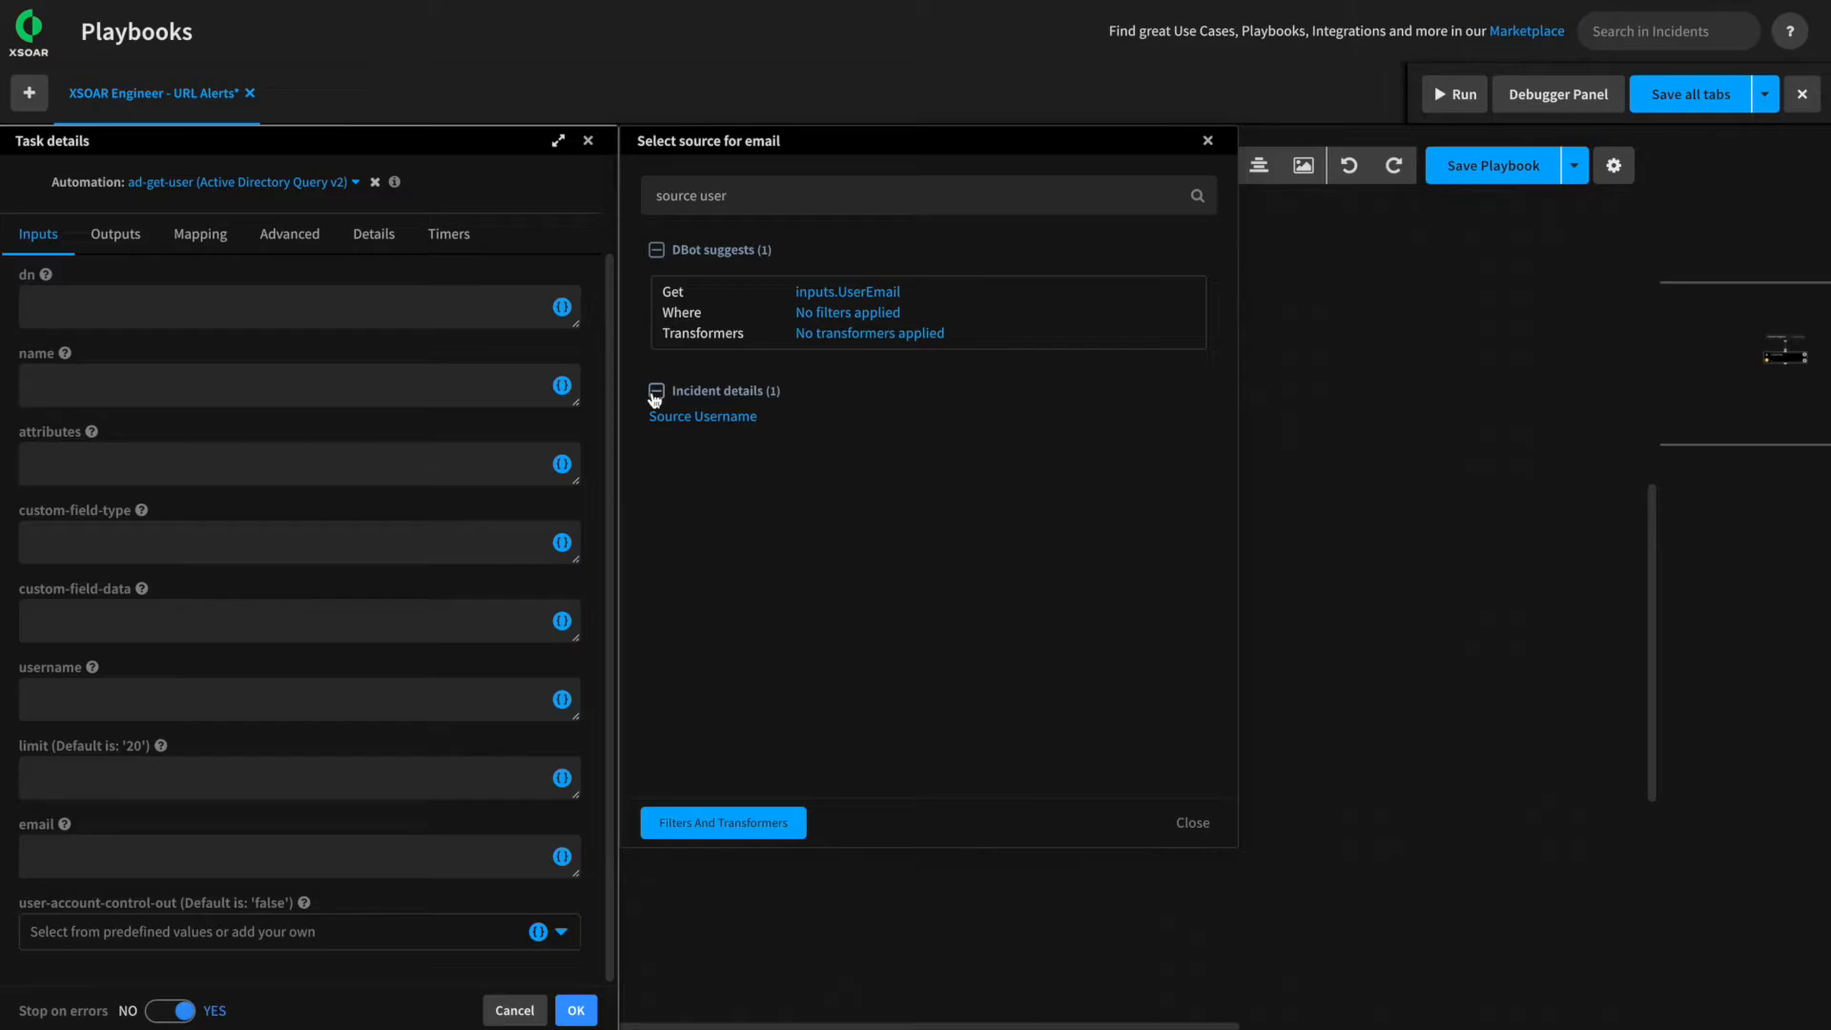
pyautogui.click(701, 420)
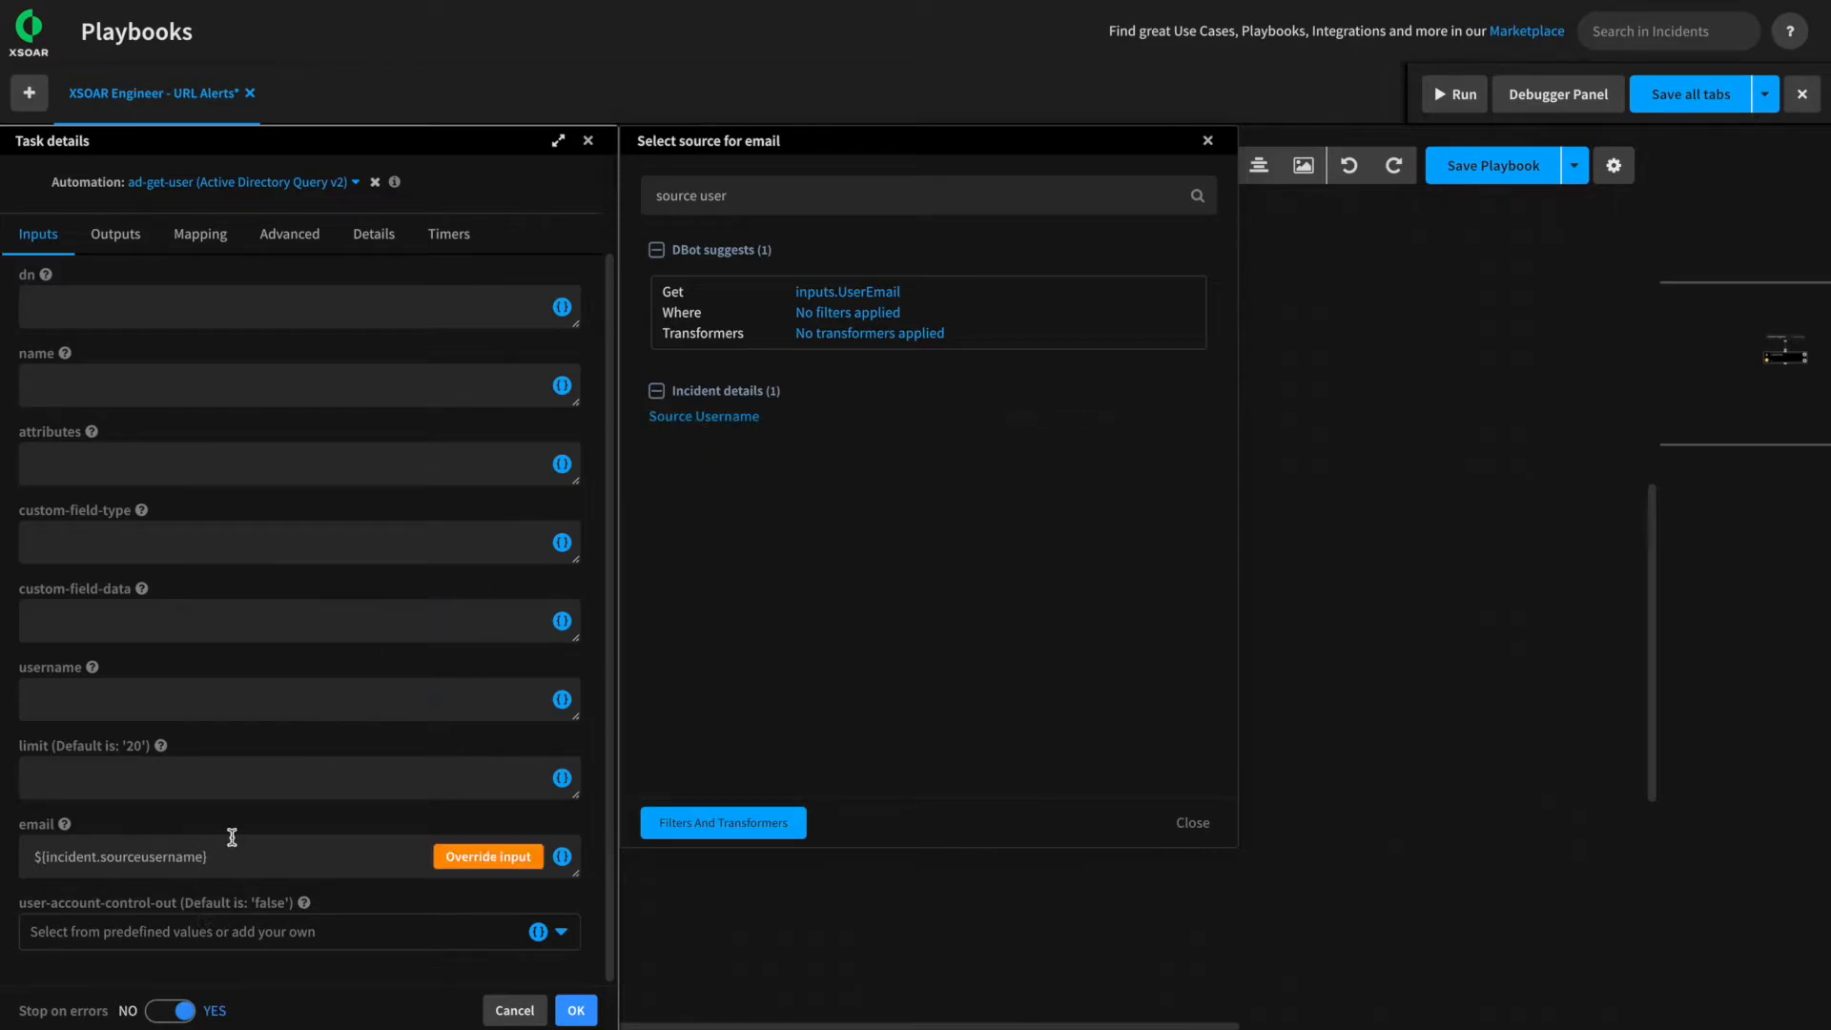
# Examine the ${incident.sourceusername} expression in the email input and close the source selection
pyautogui.tripleClick(252, 857)
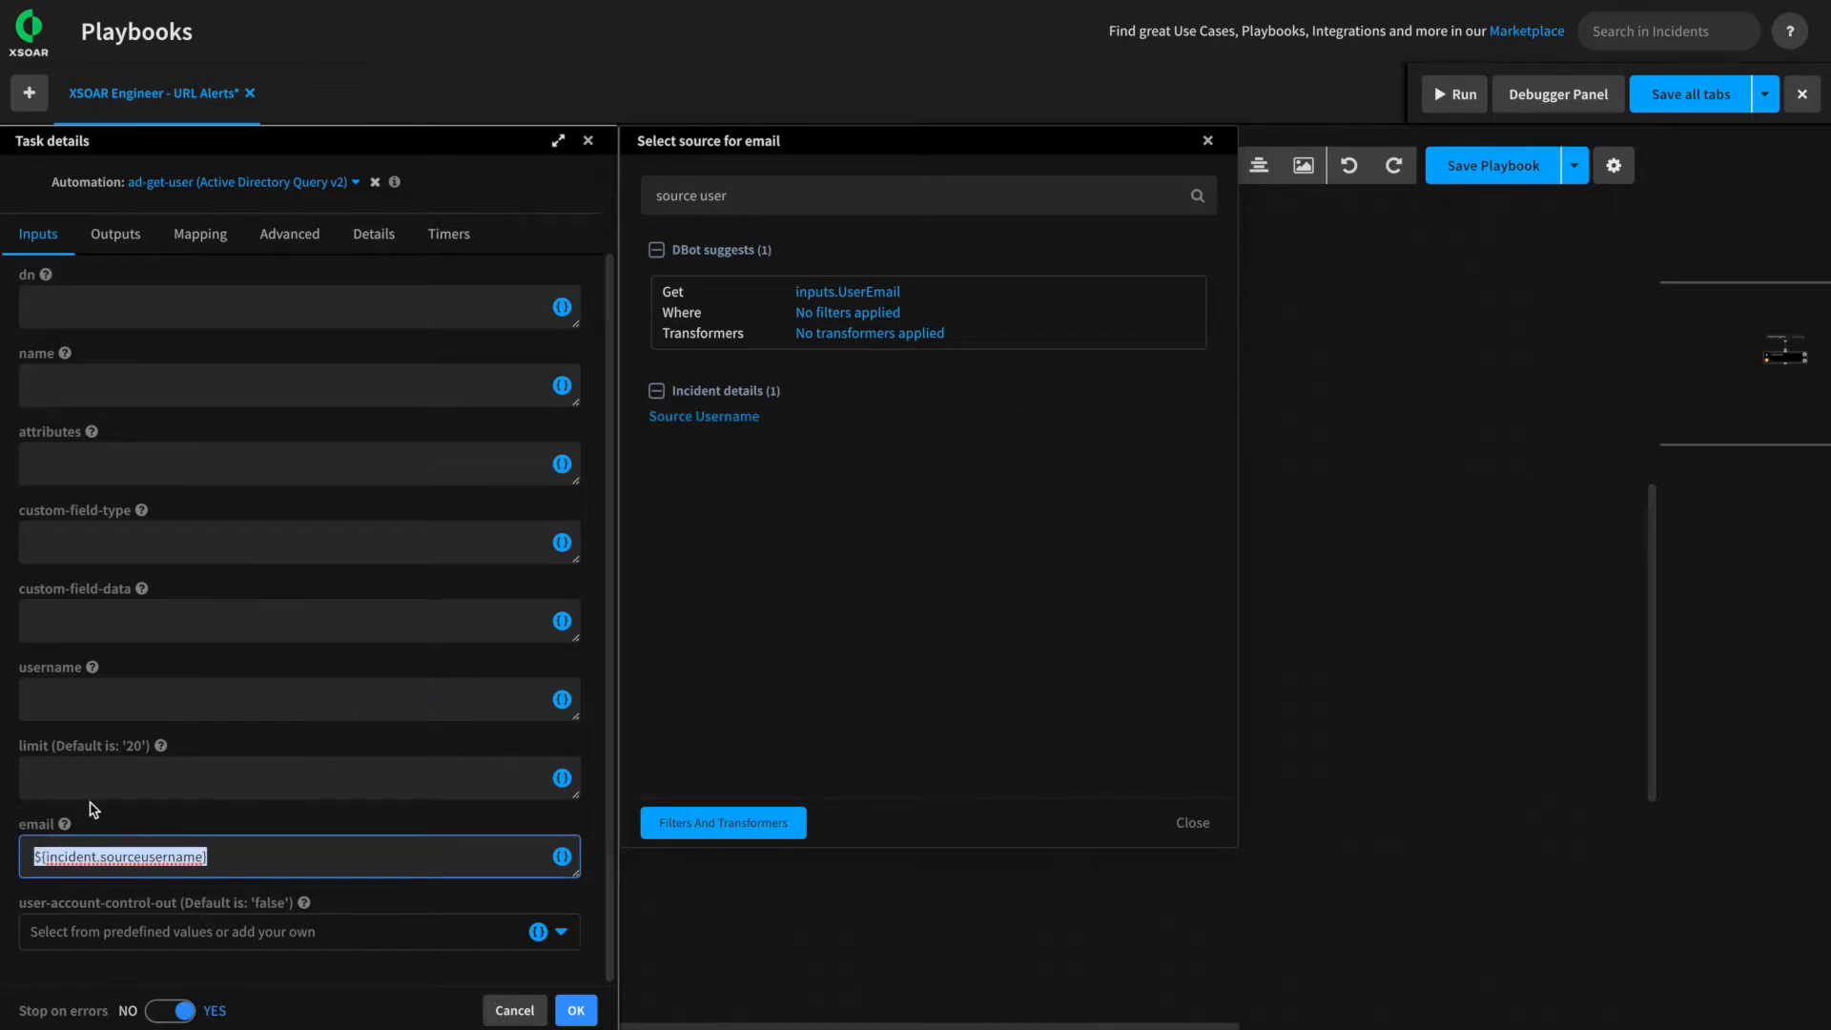
pyautogui.click(219, 861)
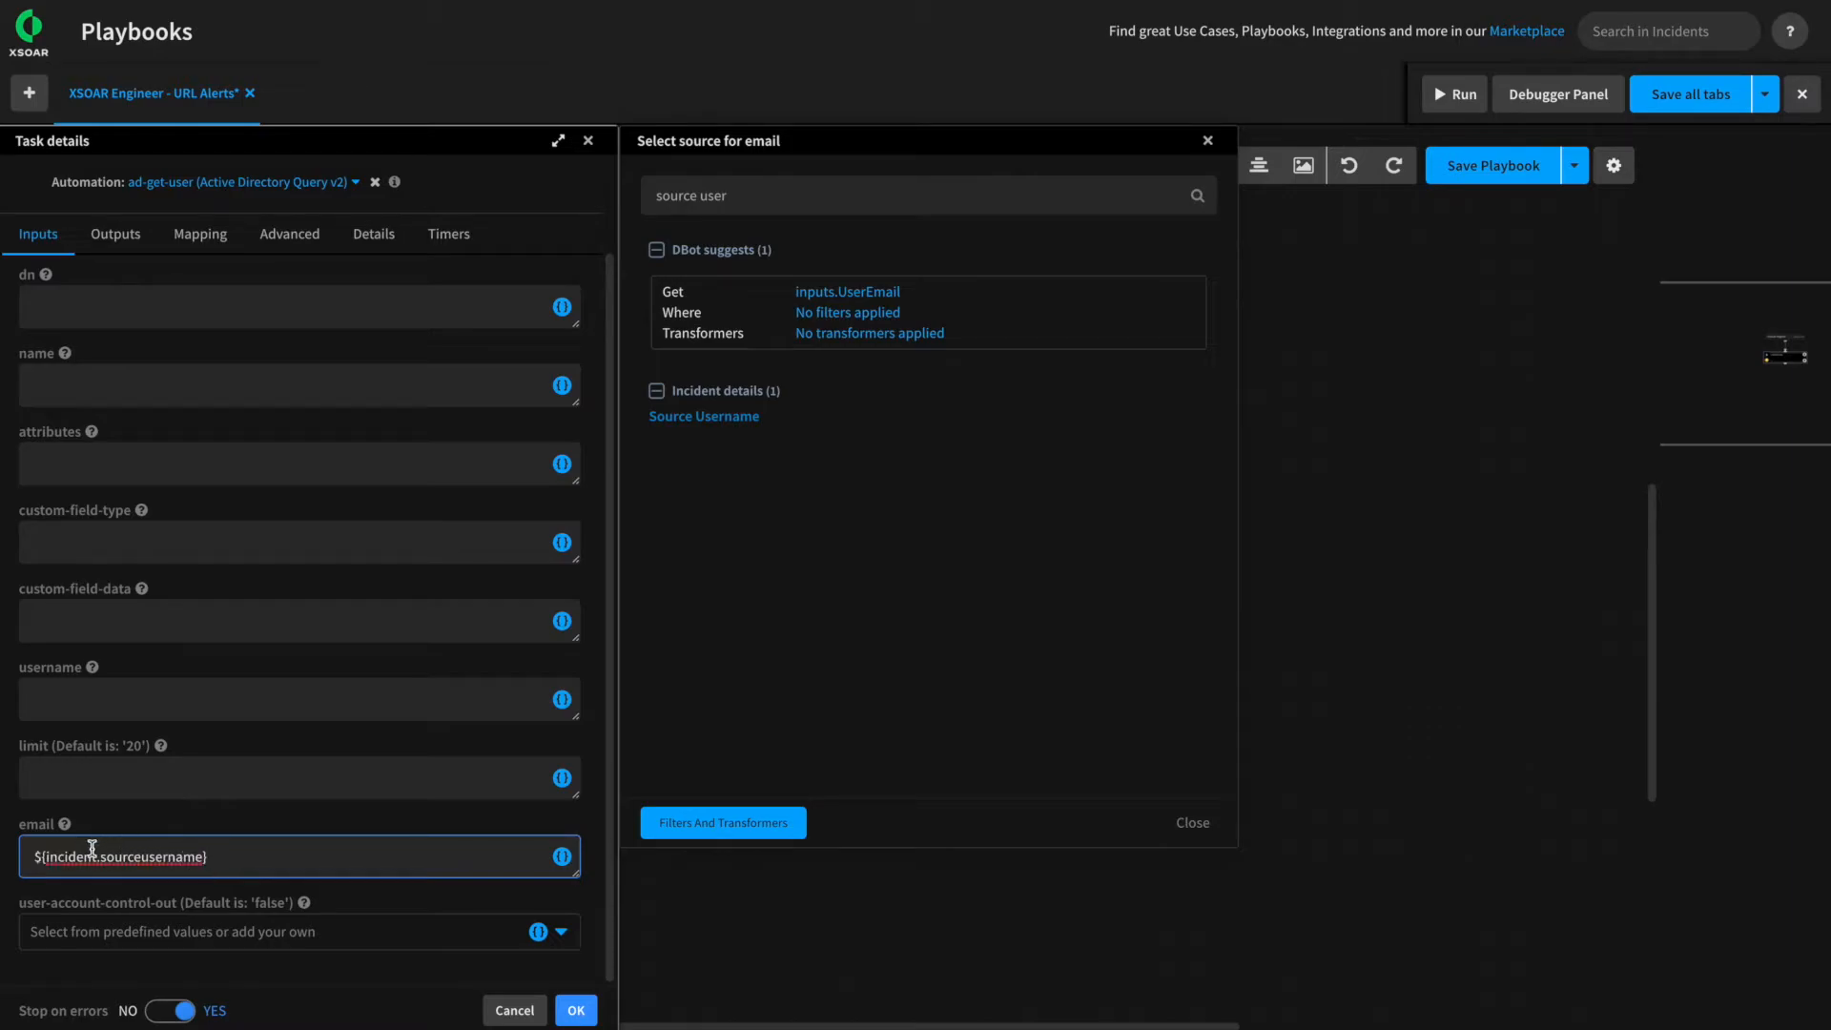
pyautogui.click(41, 856)
pyautogui.moveTo(234, 859)
pyautogui.mouseDown()
pyautogui.moveTo(191, 861)
pyautogui.moveTo(218, 861)
pyautogui.mouseUp()
pyautogui.click(810, 196)
pyautogui.press('BackSpace')
pyautogui.press('BackSpace')
pyautogui.press('BackSpace')
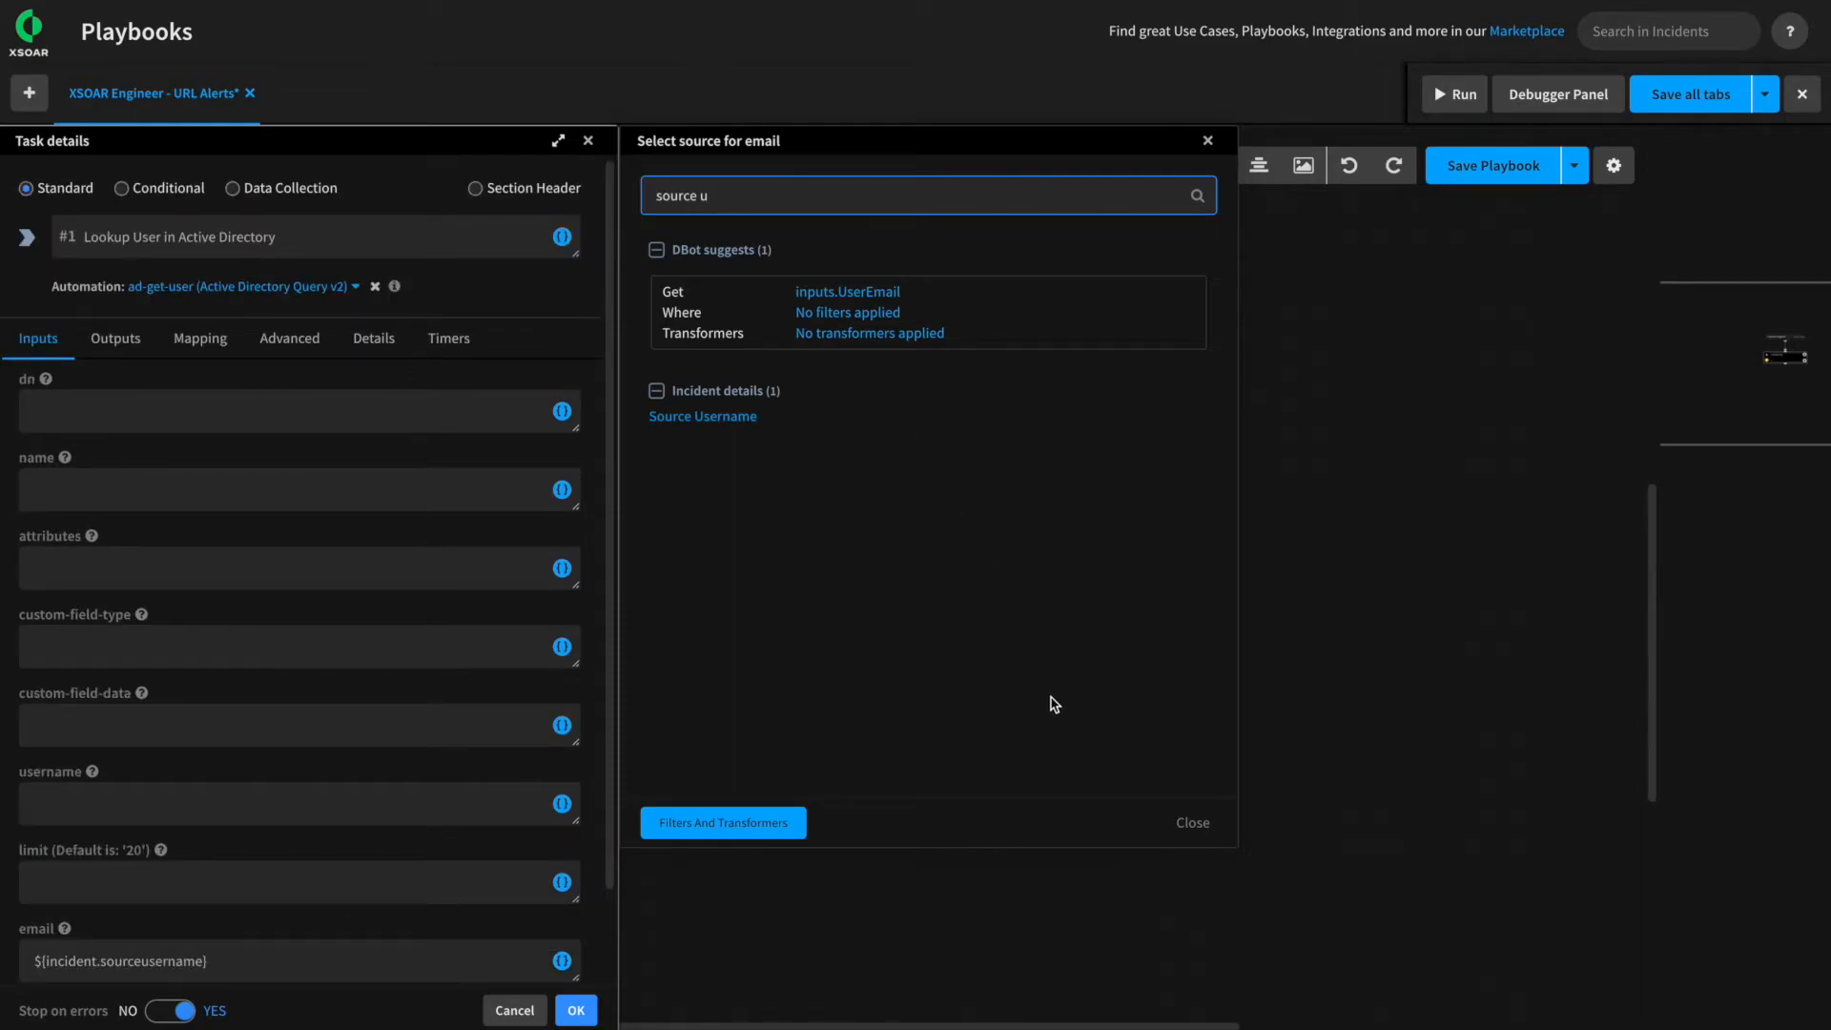
pyautogui.click(1180, 821)
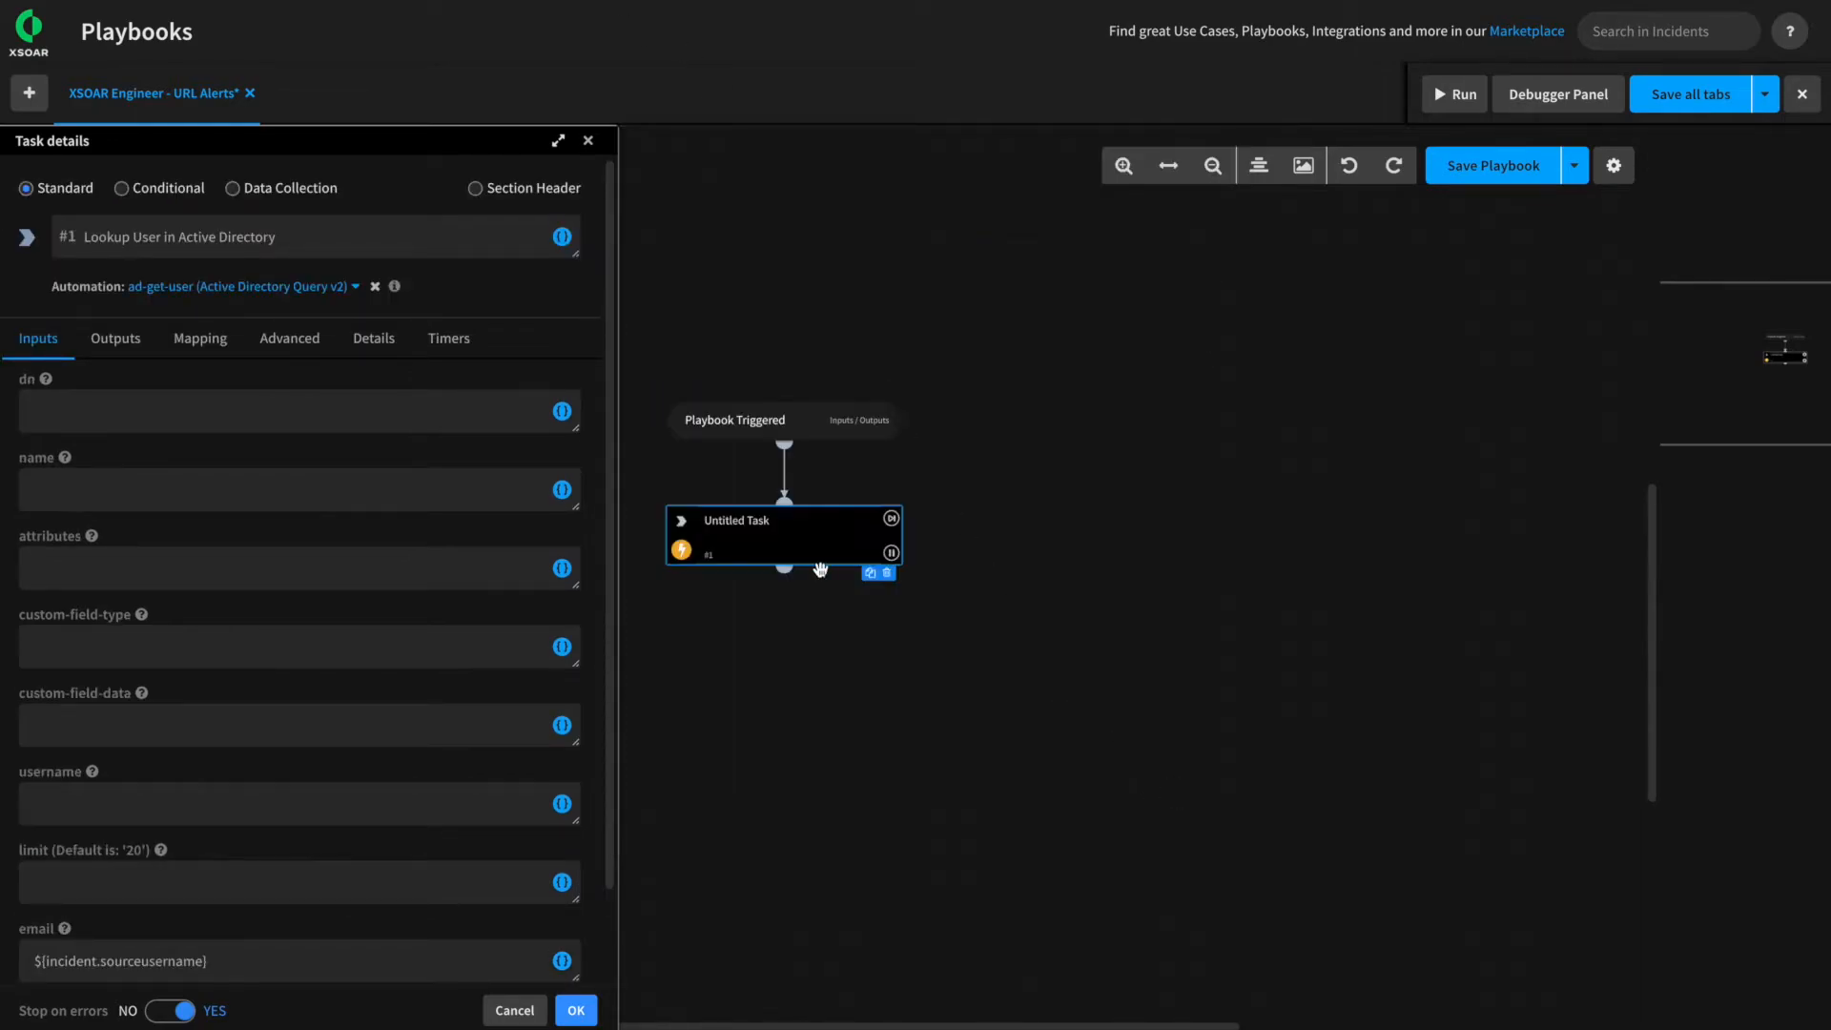
pyautogui.click(231, 963)
pyautogui.moveTo(231, 963); pyautogui.dragTo(36, 962)
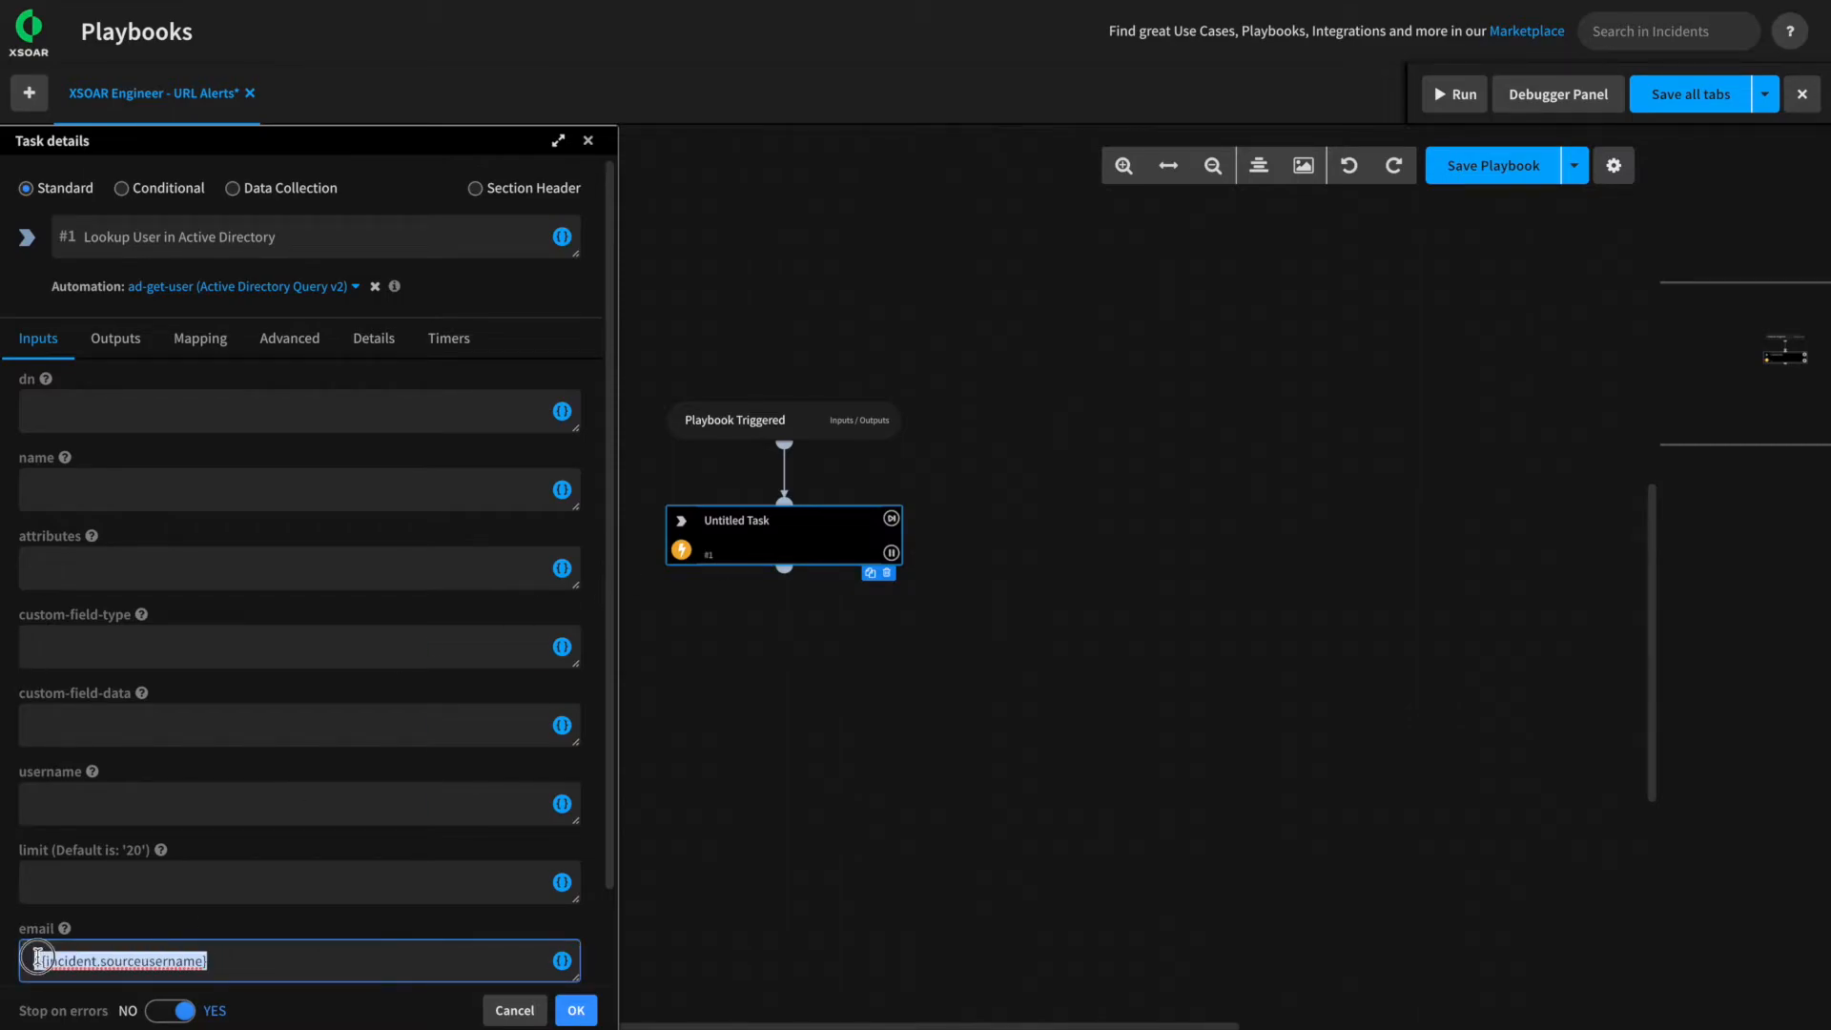
pyautogui.click(237, 964)
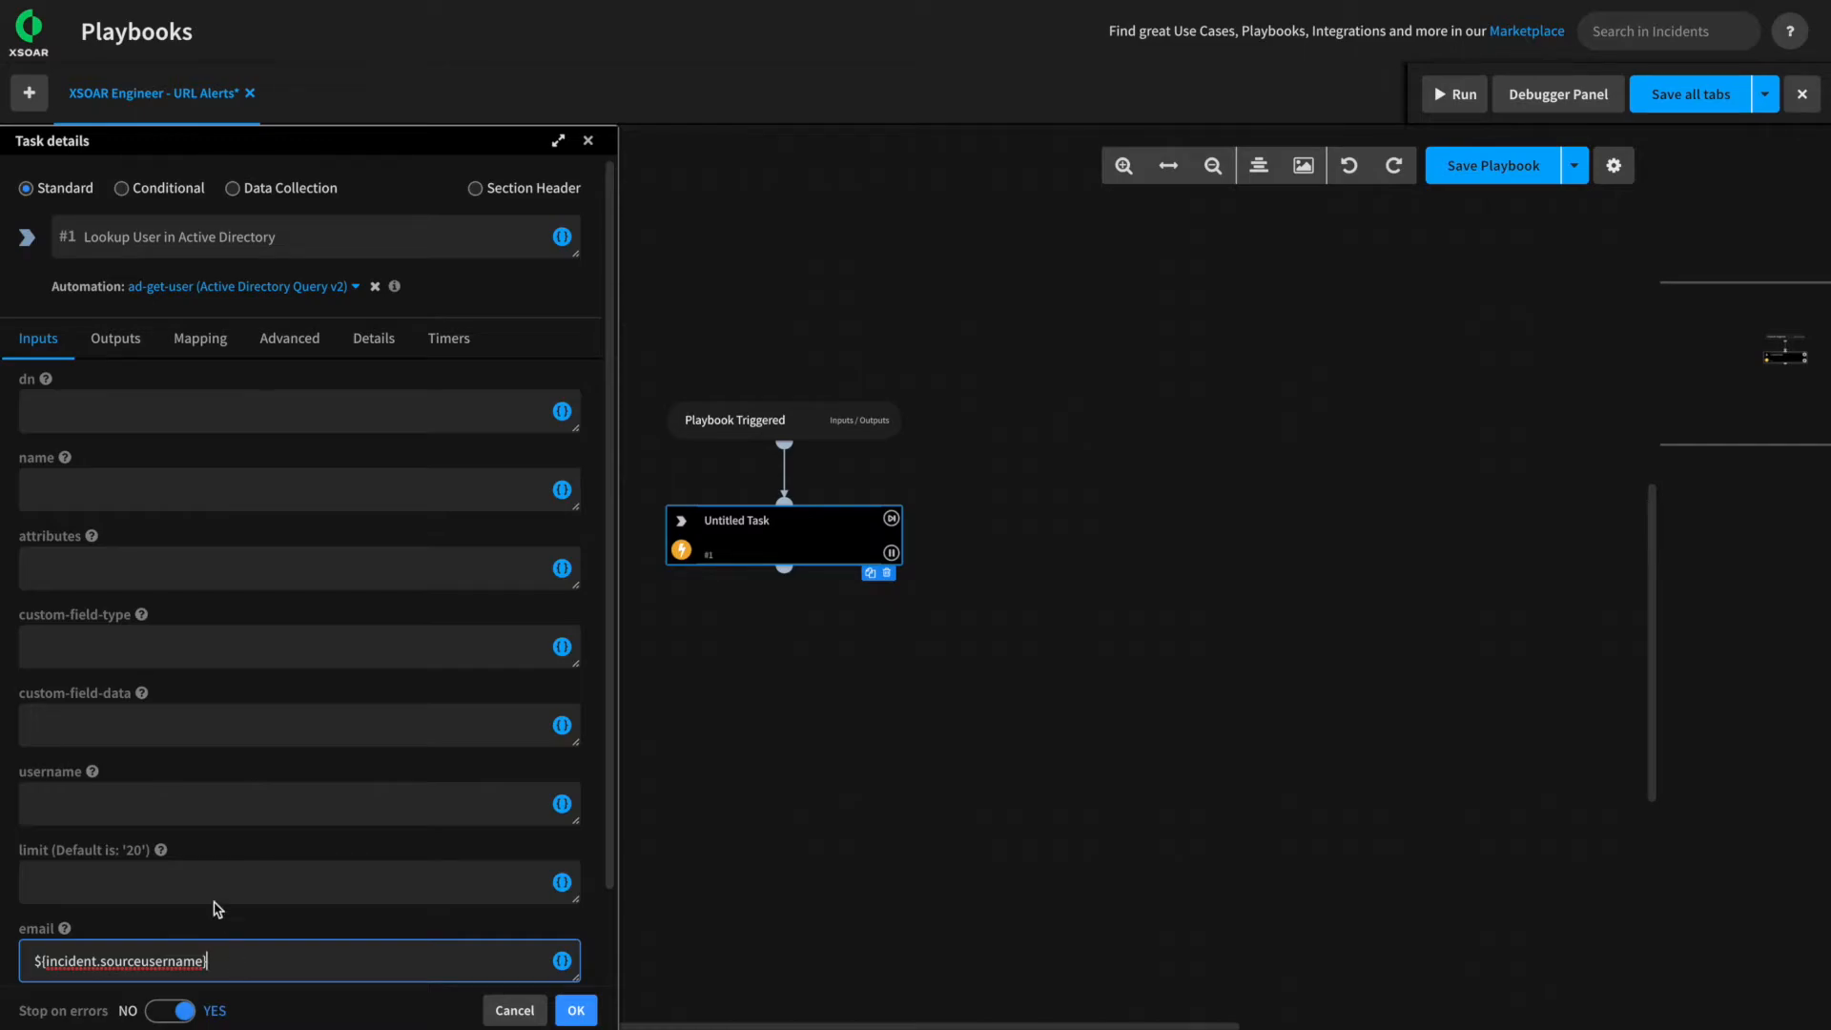
# Review the lookup task's outputs, then open the Debugger Panel alongside the playbook
pyautogui.click(103, 342)
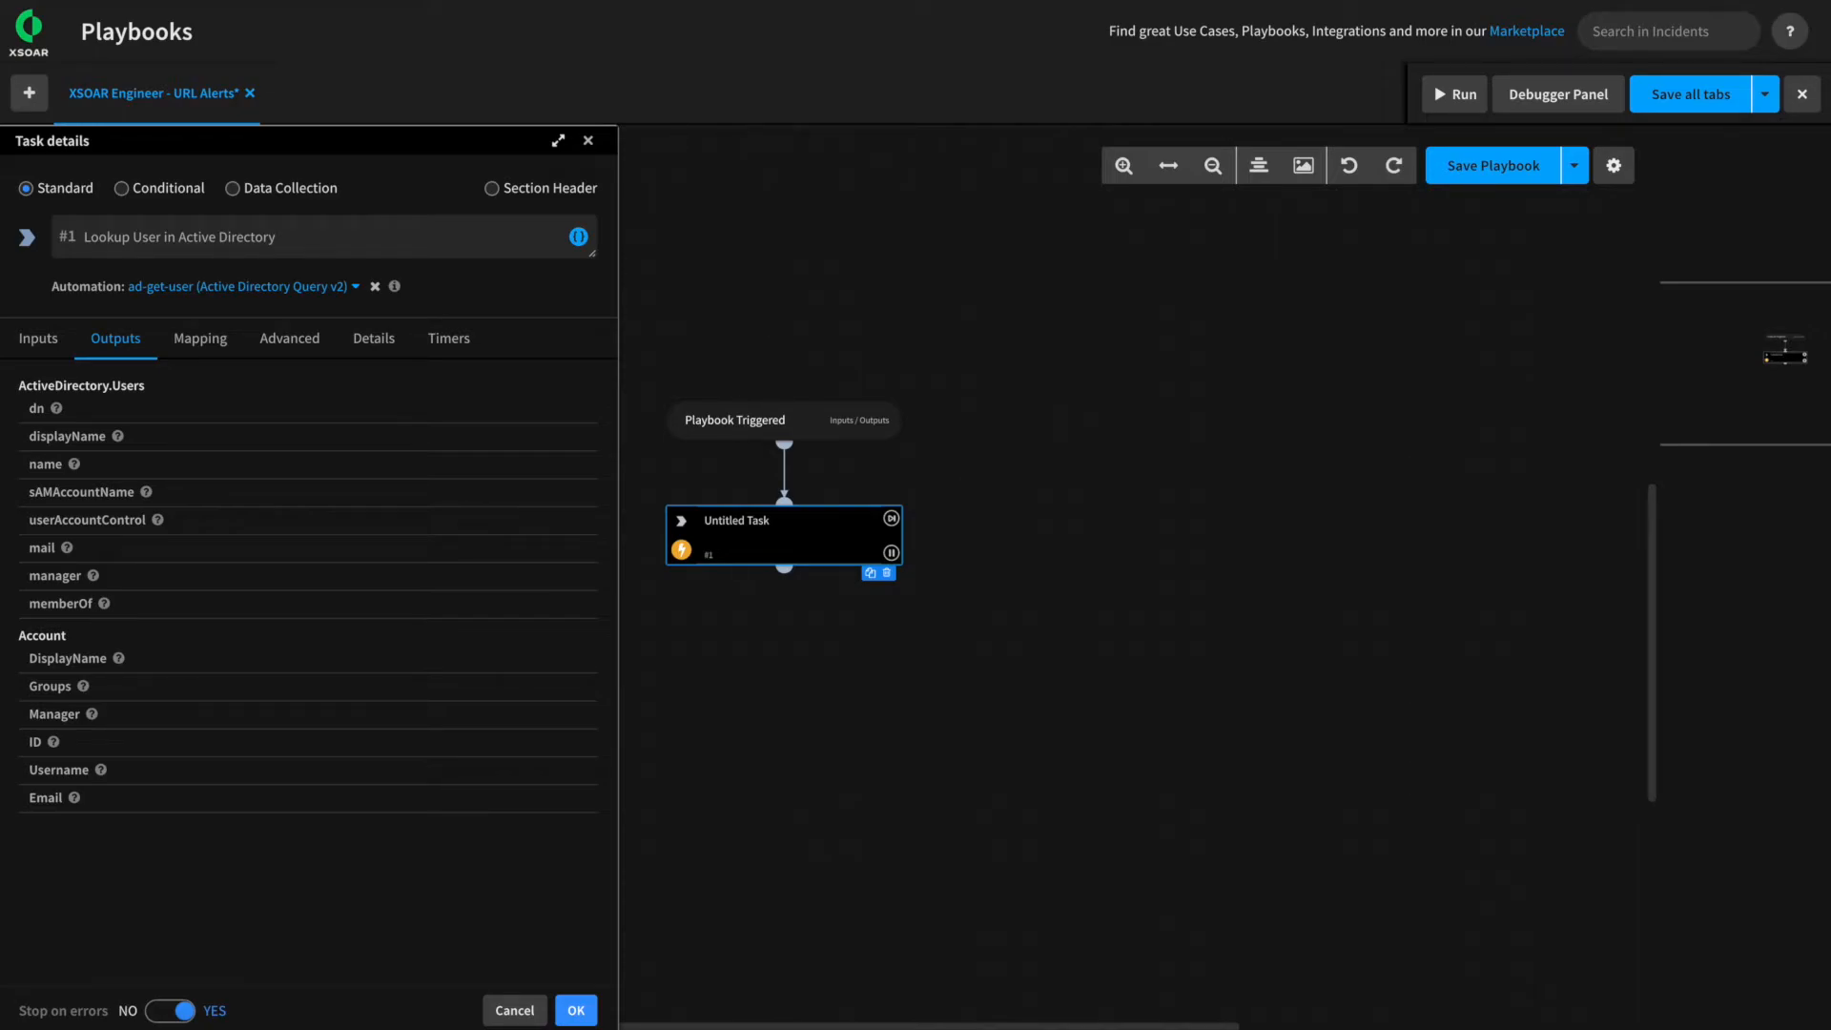
pyautogui.click(1560, 103)
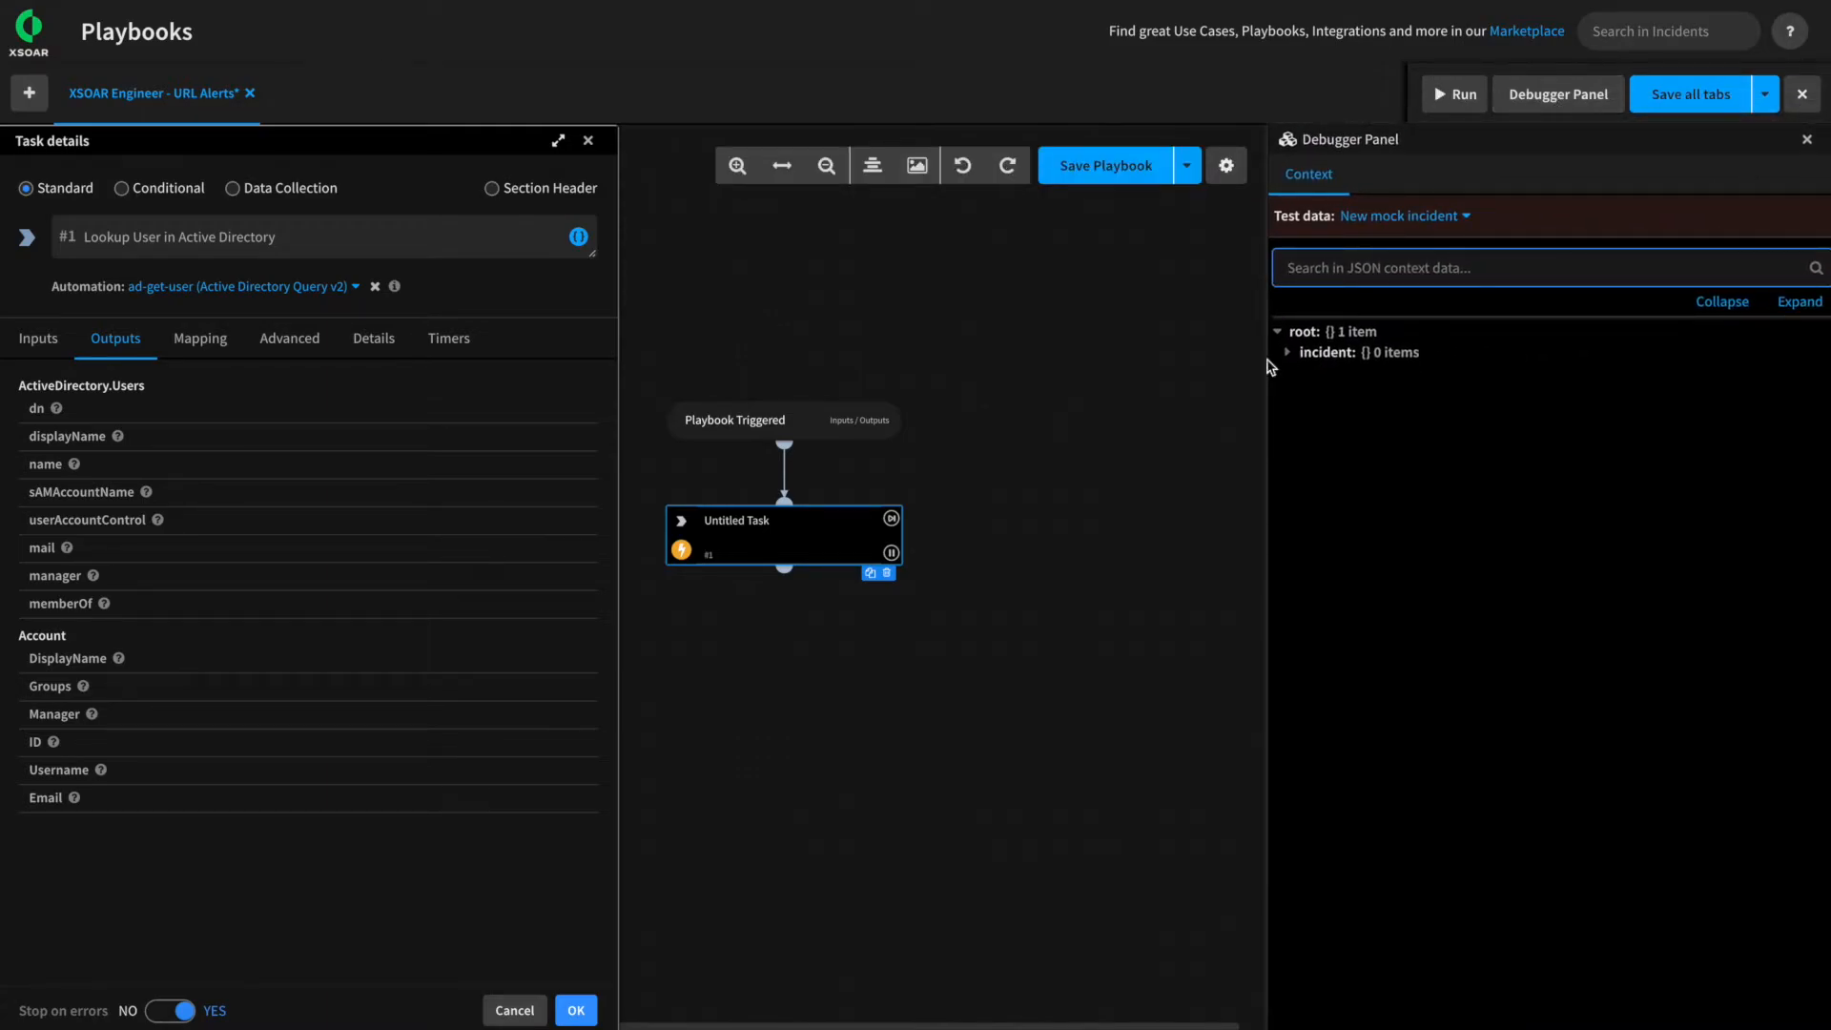
pyautogui.moveTo(1279, 216); pyautogui.dragTo(1336, 220)
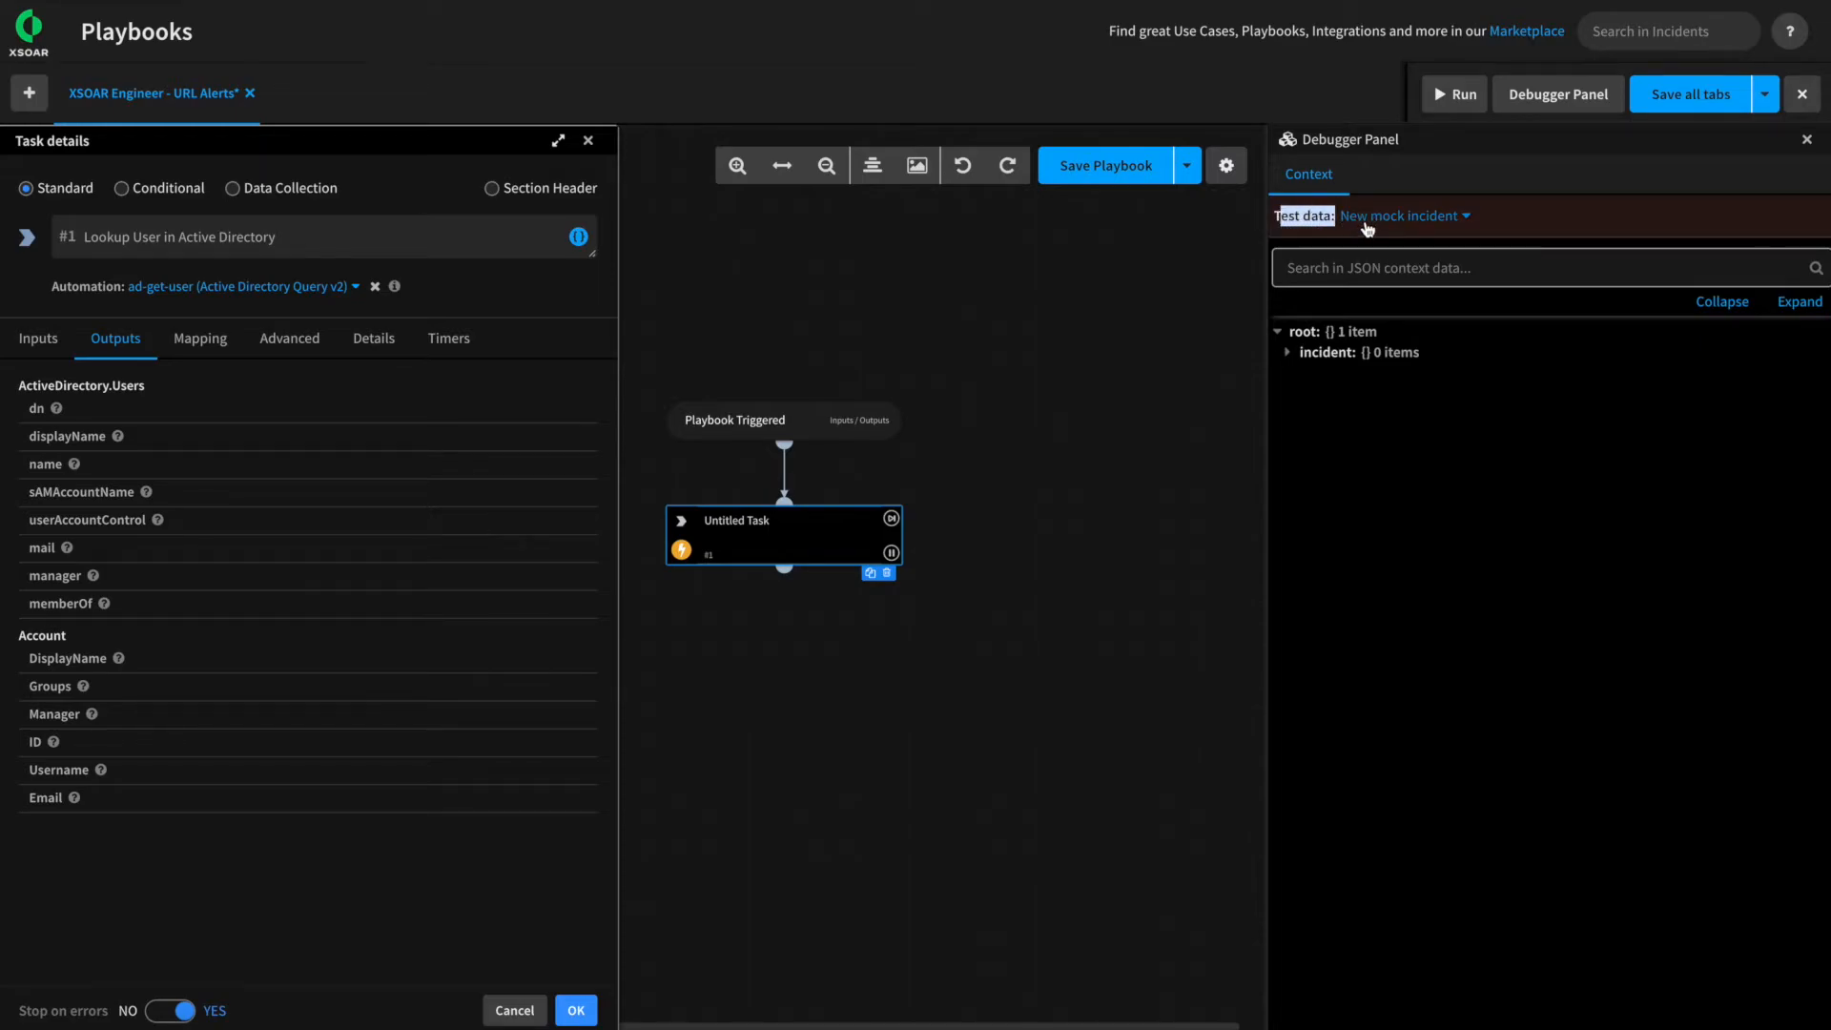
# Override the lookup task's email input with the test user's e-mail address for debugging and save the task
pyautogui.click(48, 346)
pyautogui.scroll(-1, 233, 830)
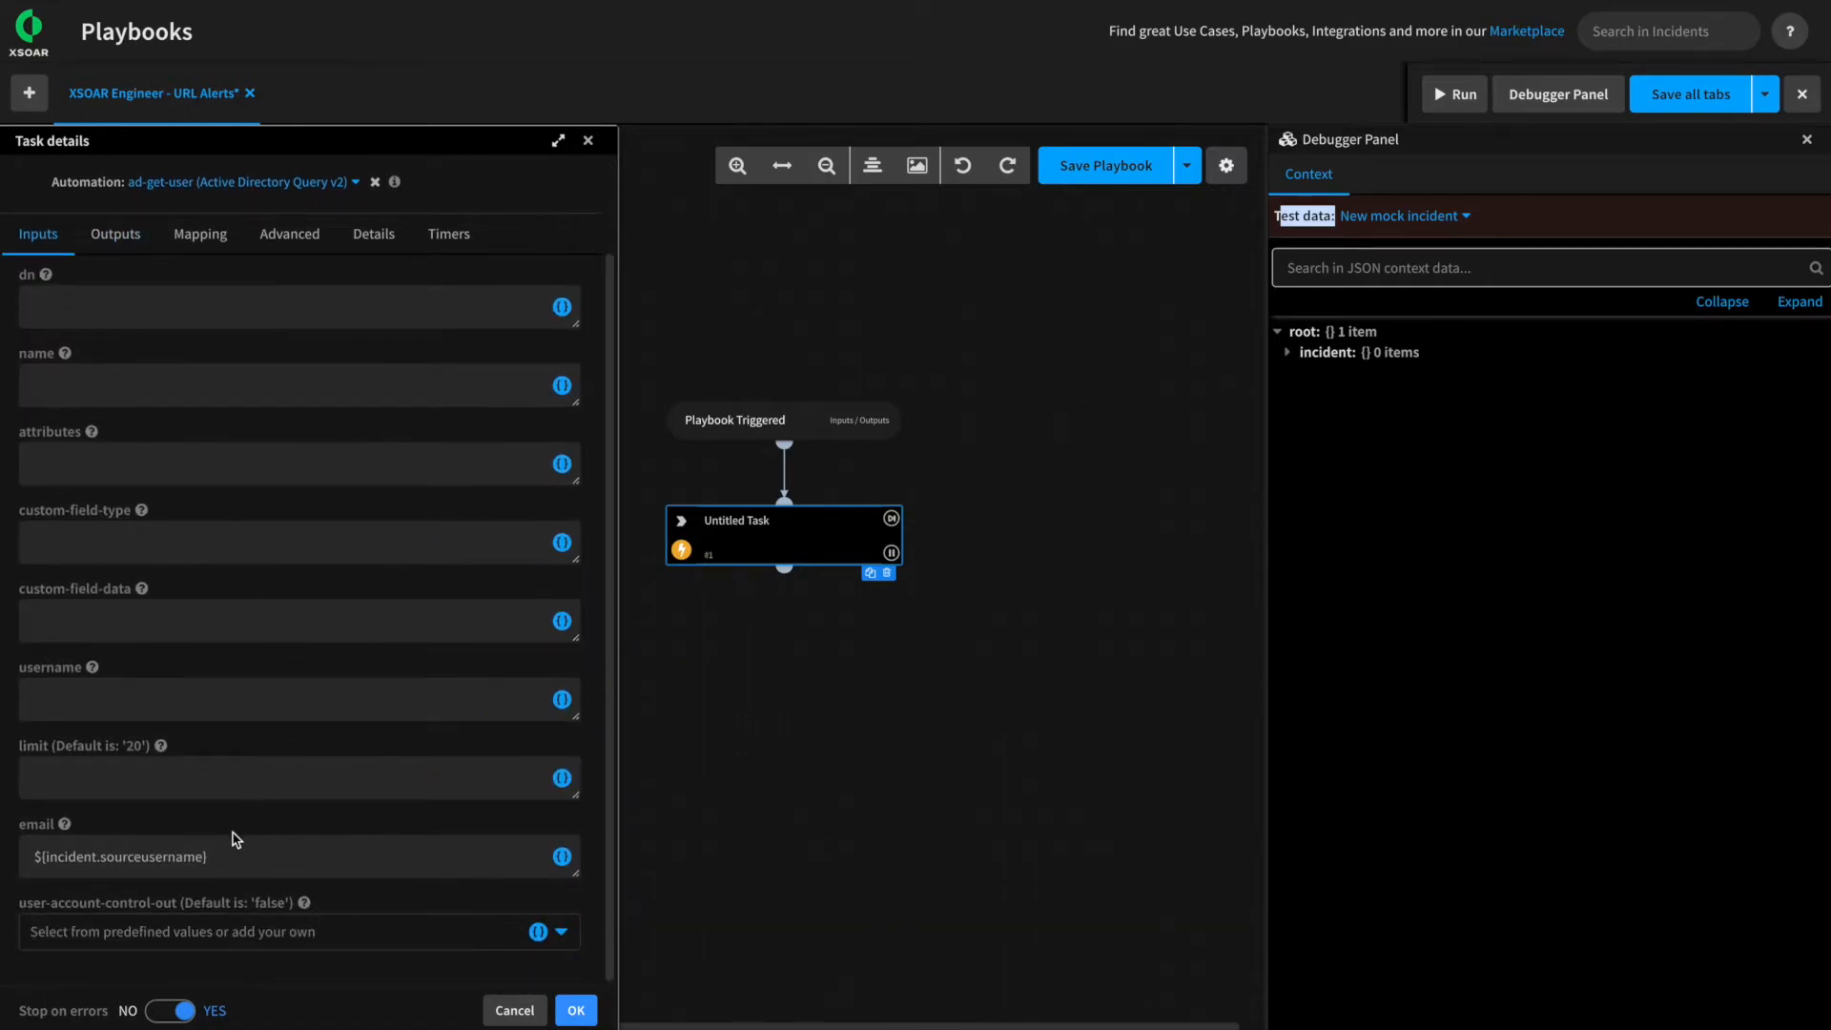
pyautogui.moveTo(229, 846)
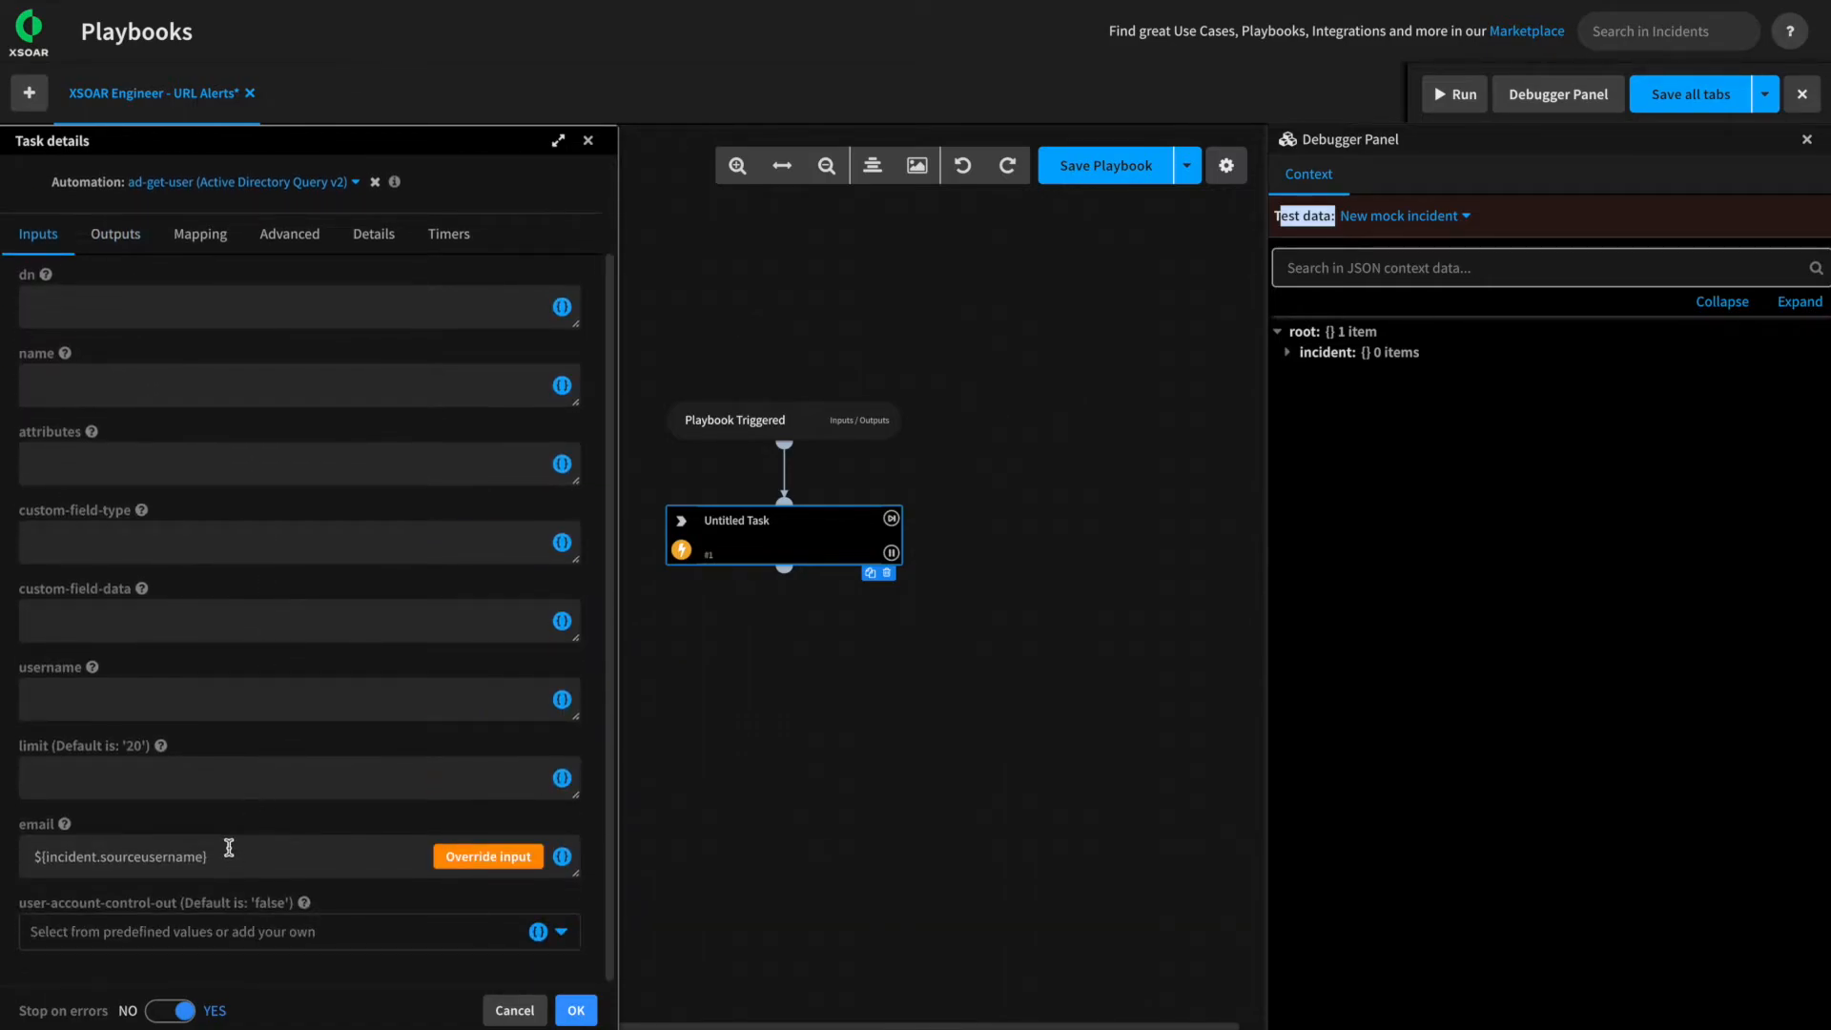
pyautogui.click(478, 856)
pyautogui.write('james.bond@xsoar.local')
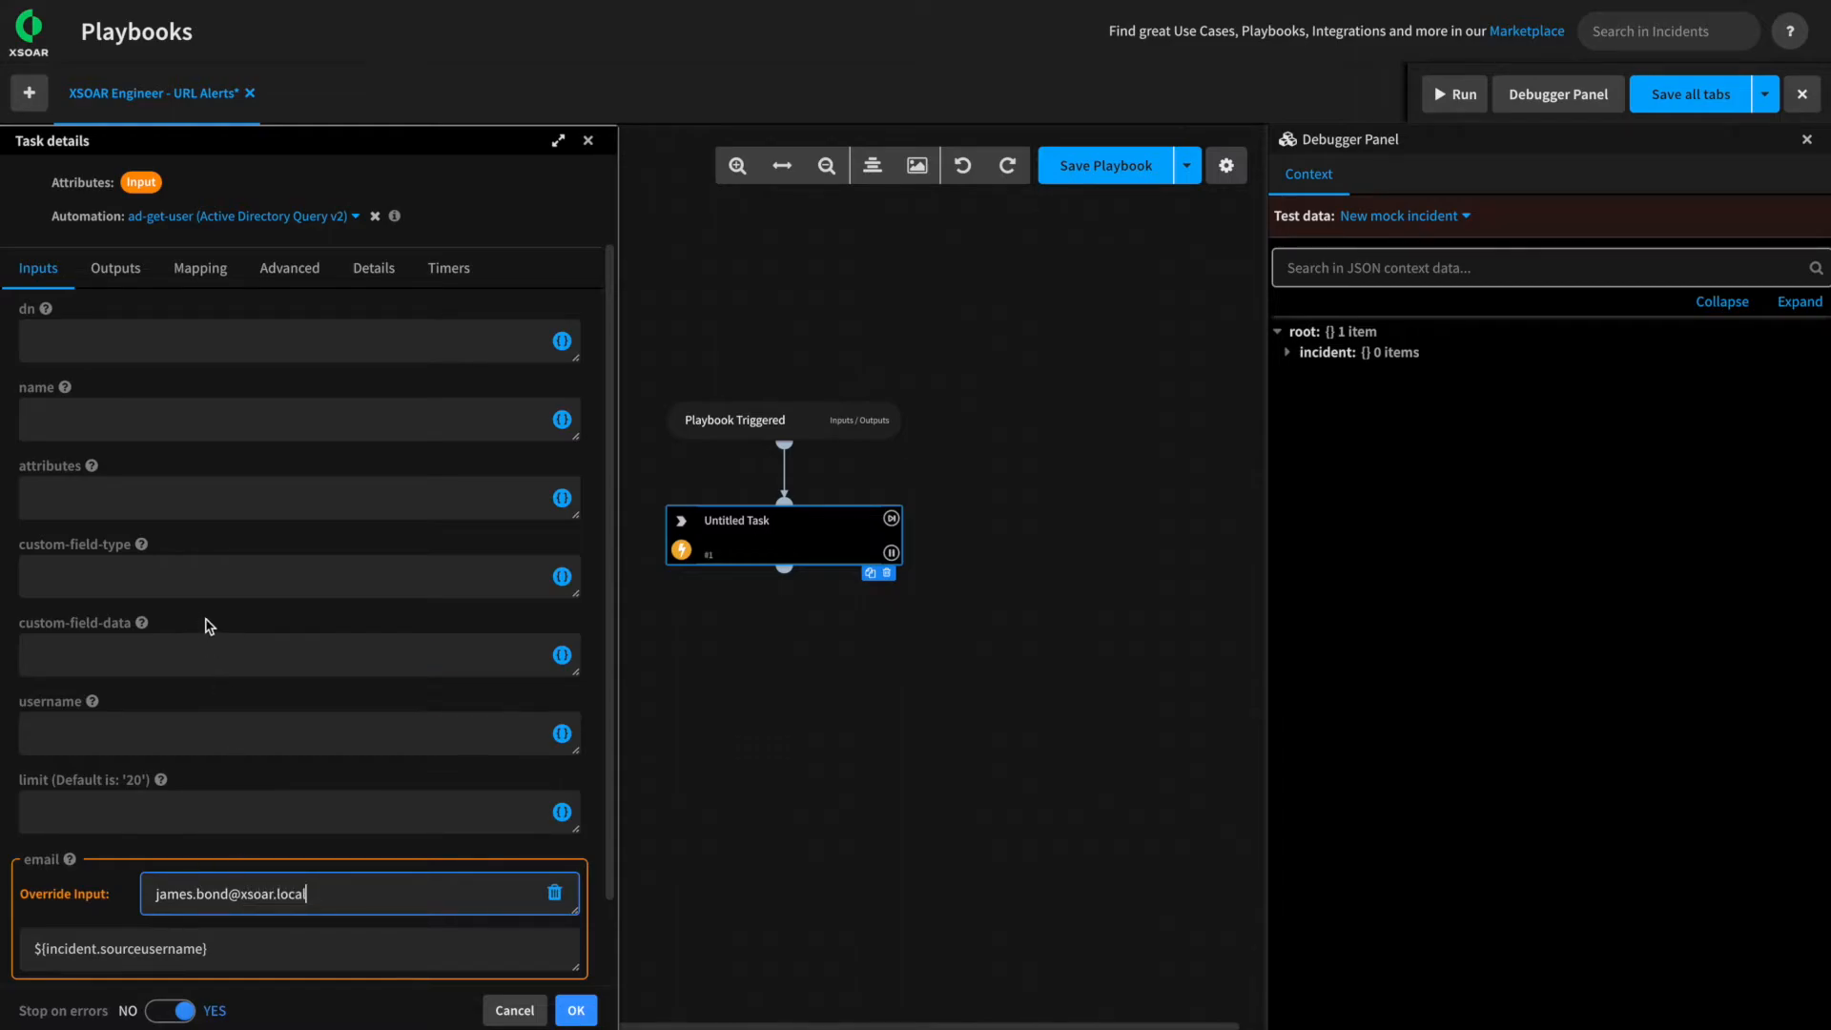
pyautogui.scroll(-1, 204, 621)
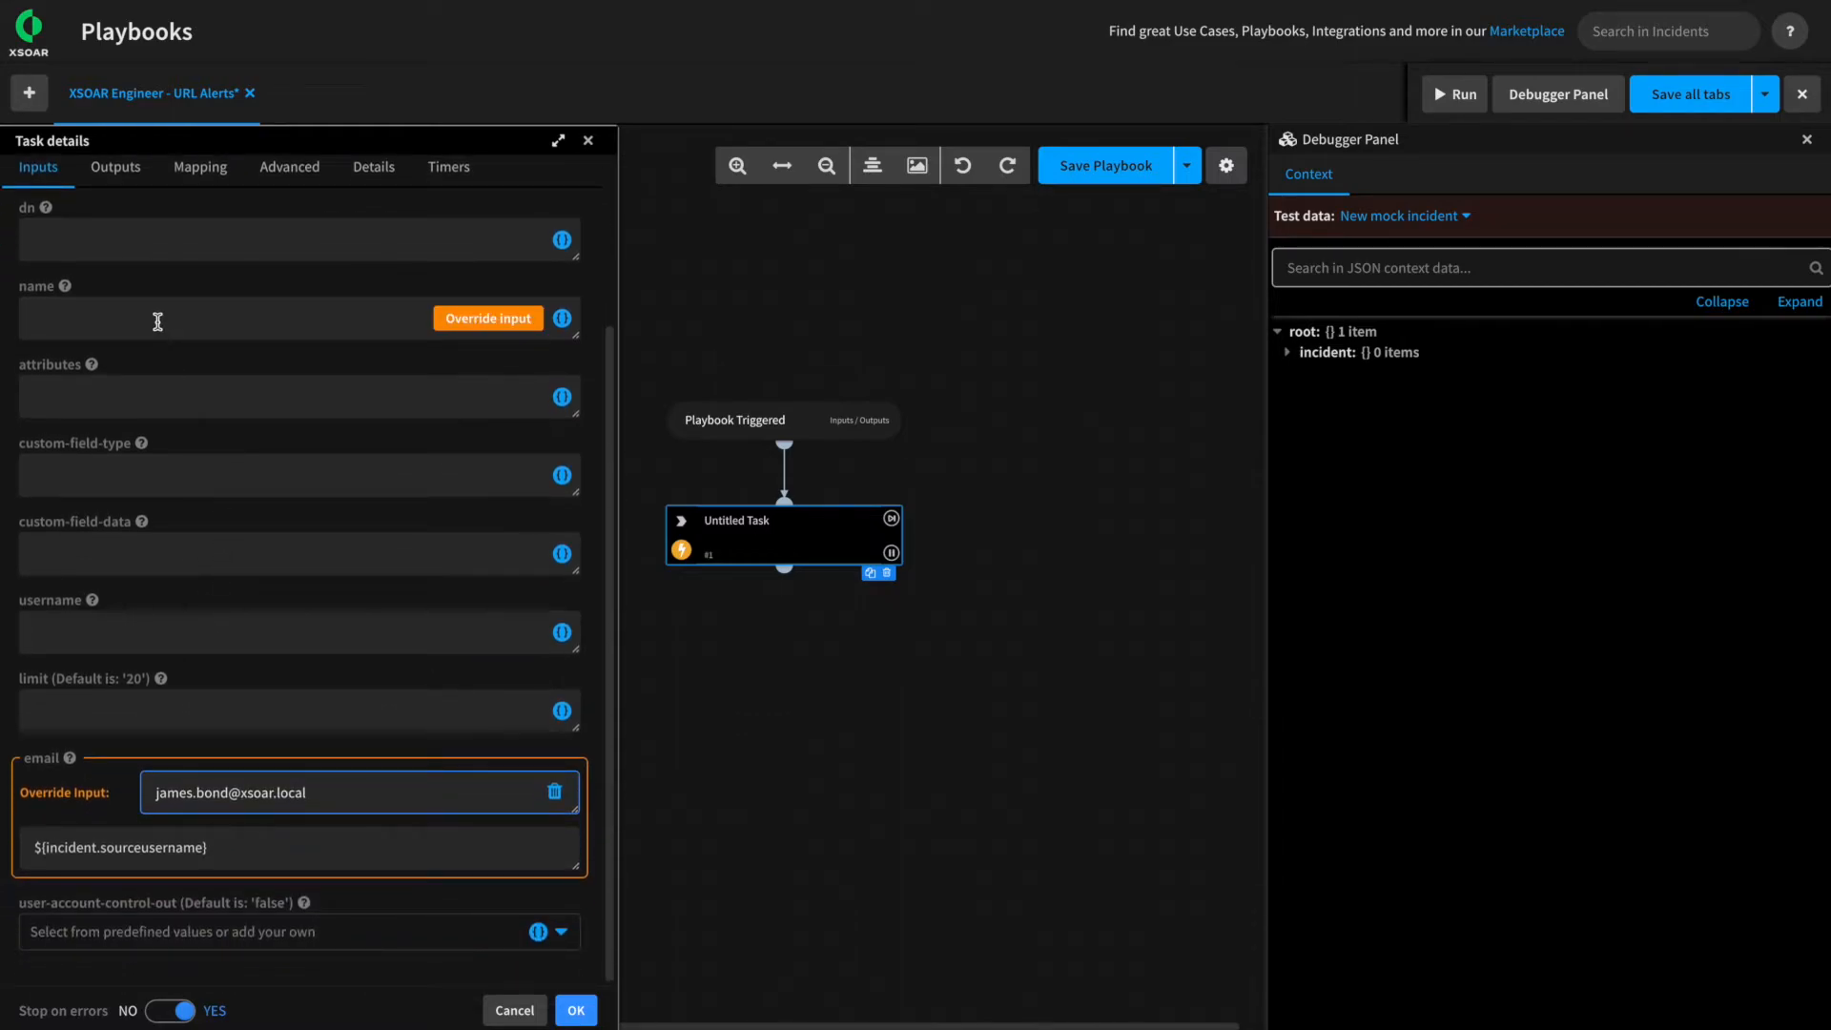
pyautogui.click(576, 1010)
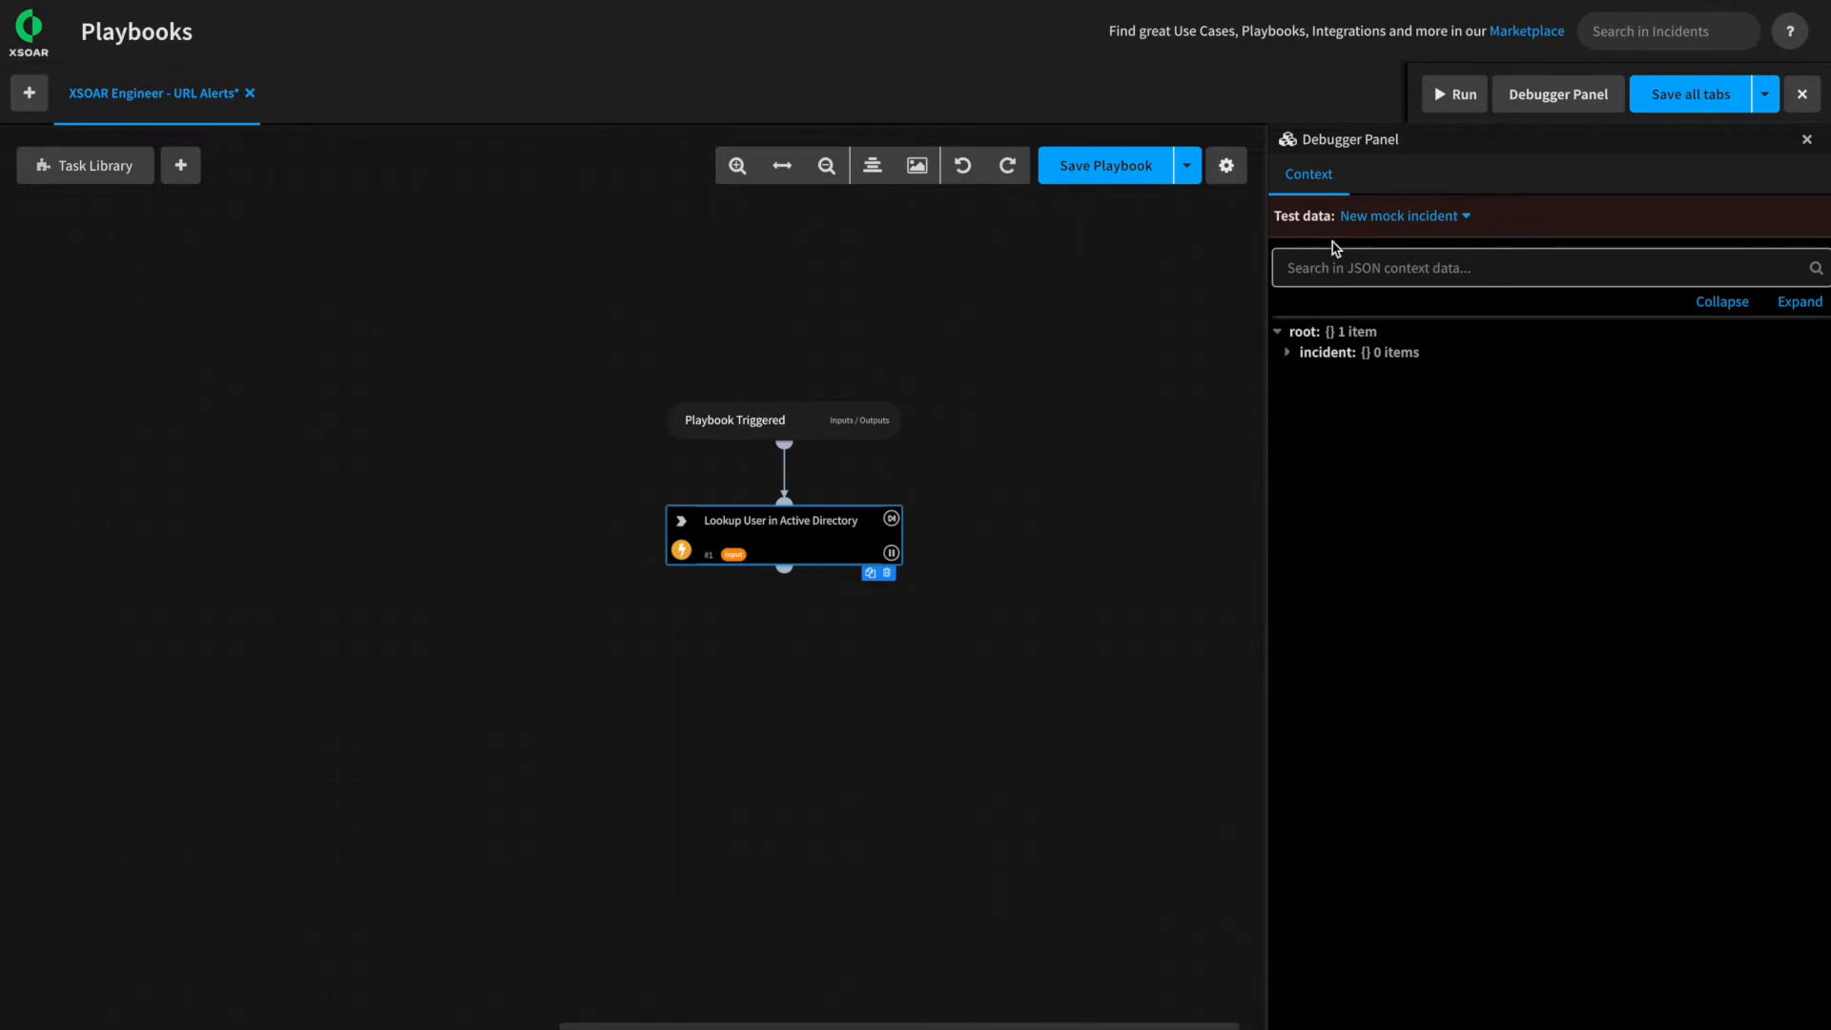
# Preview the context of incident #565 as debugger test data, then switch the test data back to New mock incident
pyautogui.click(1290, 352)
pyautogui.click(1287, 355)
pyautogui.click(1430, 229)
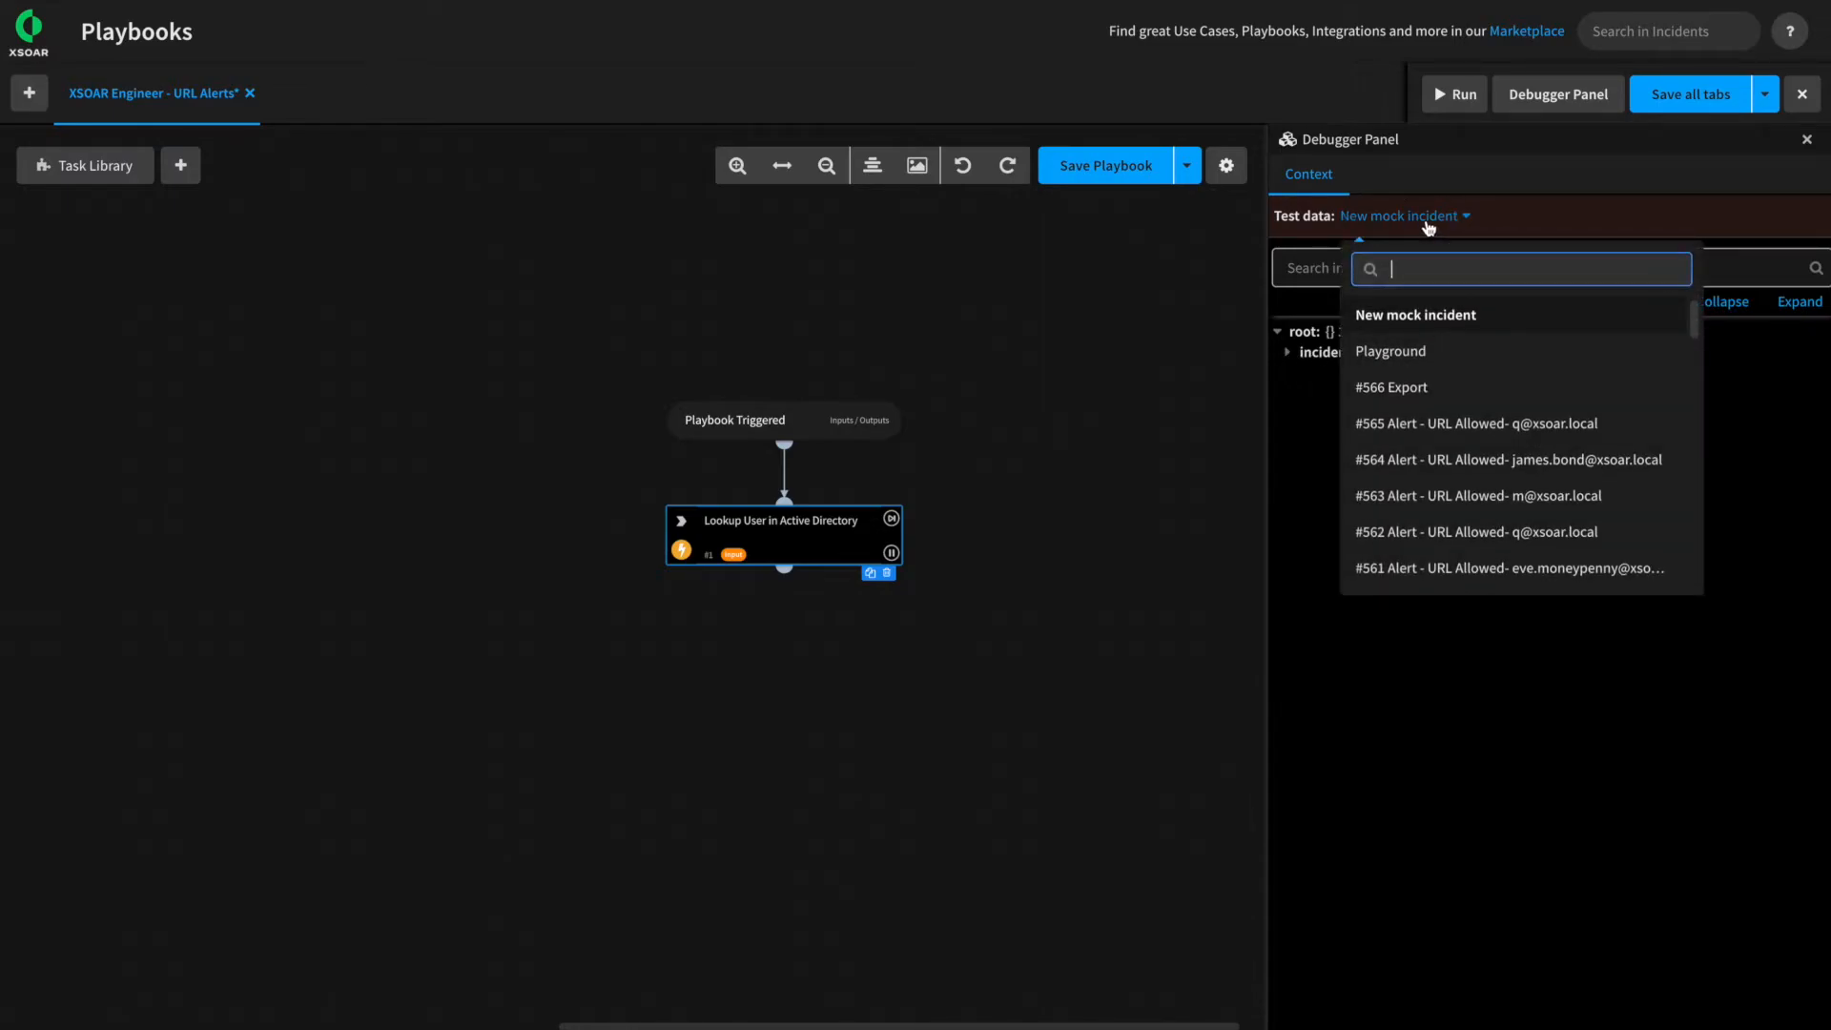
pyautogui.click(1468, 434)
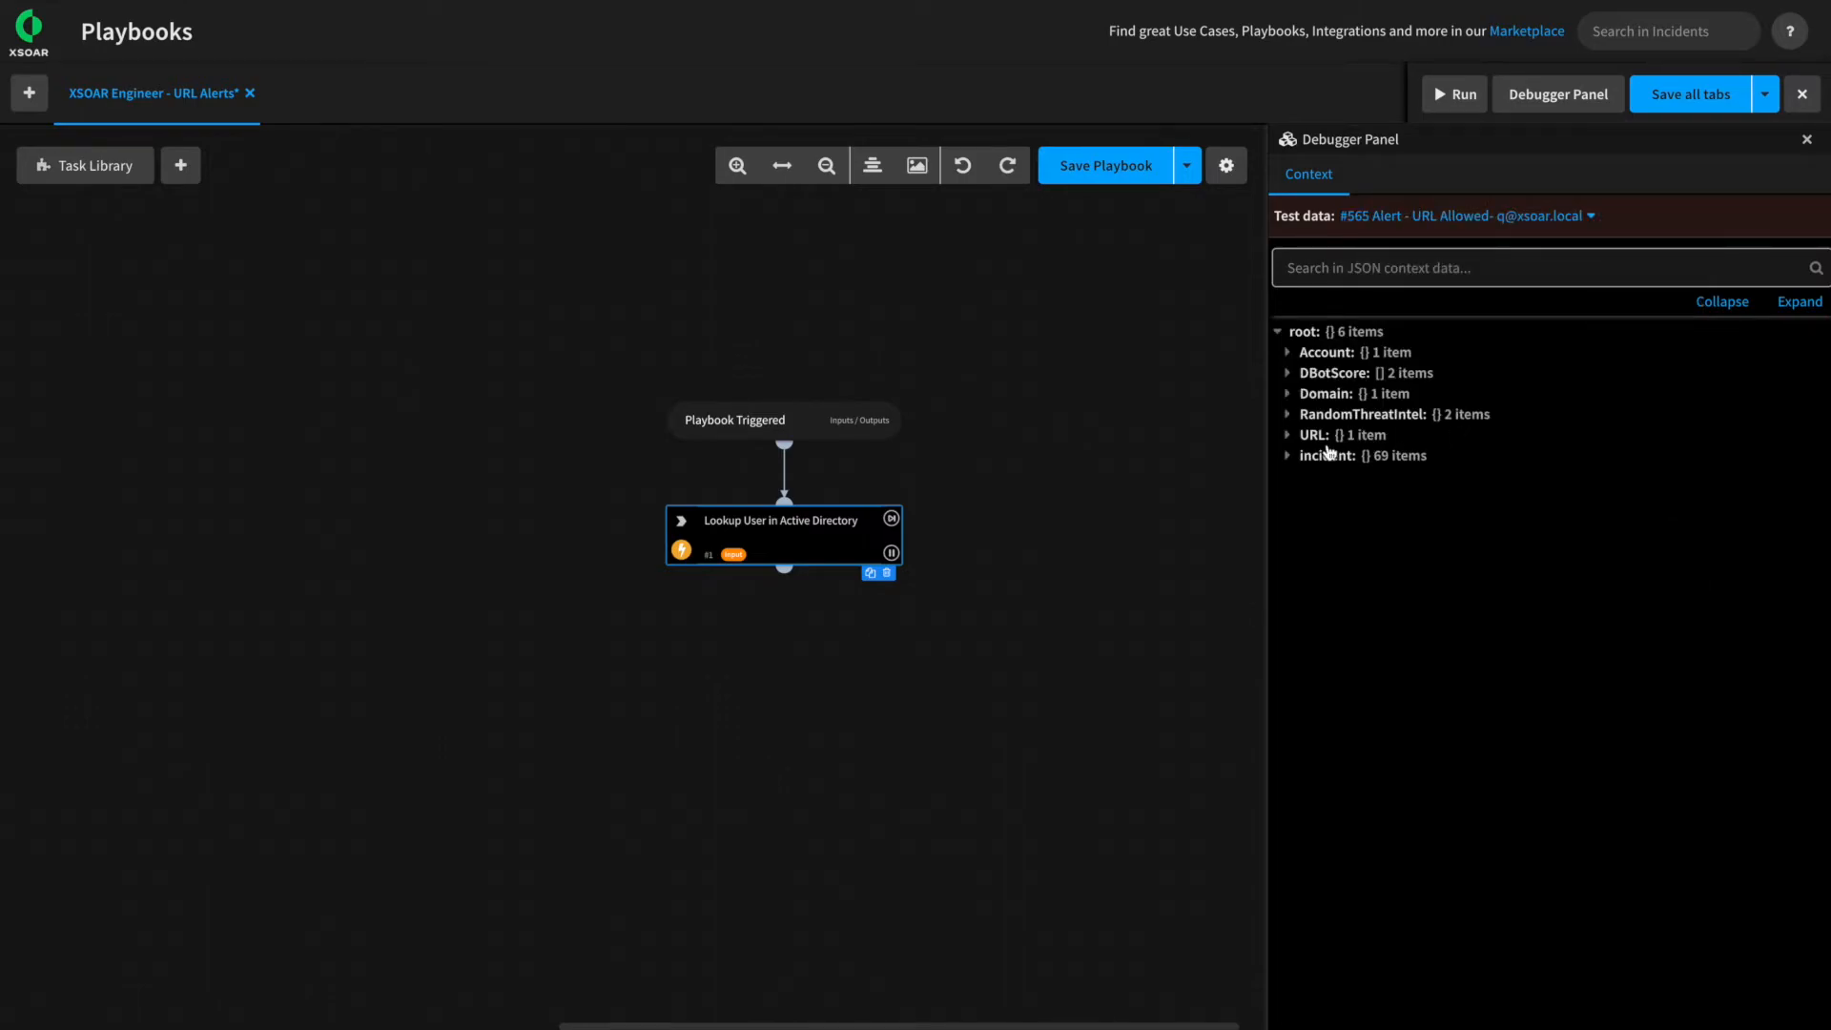
pyautogui.click(1289, 456)
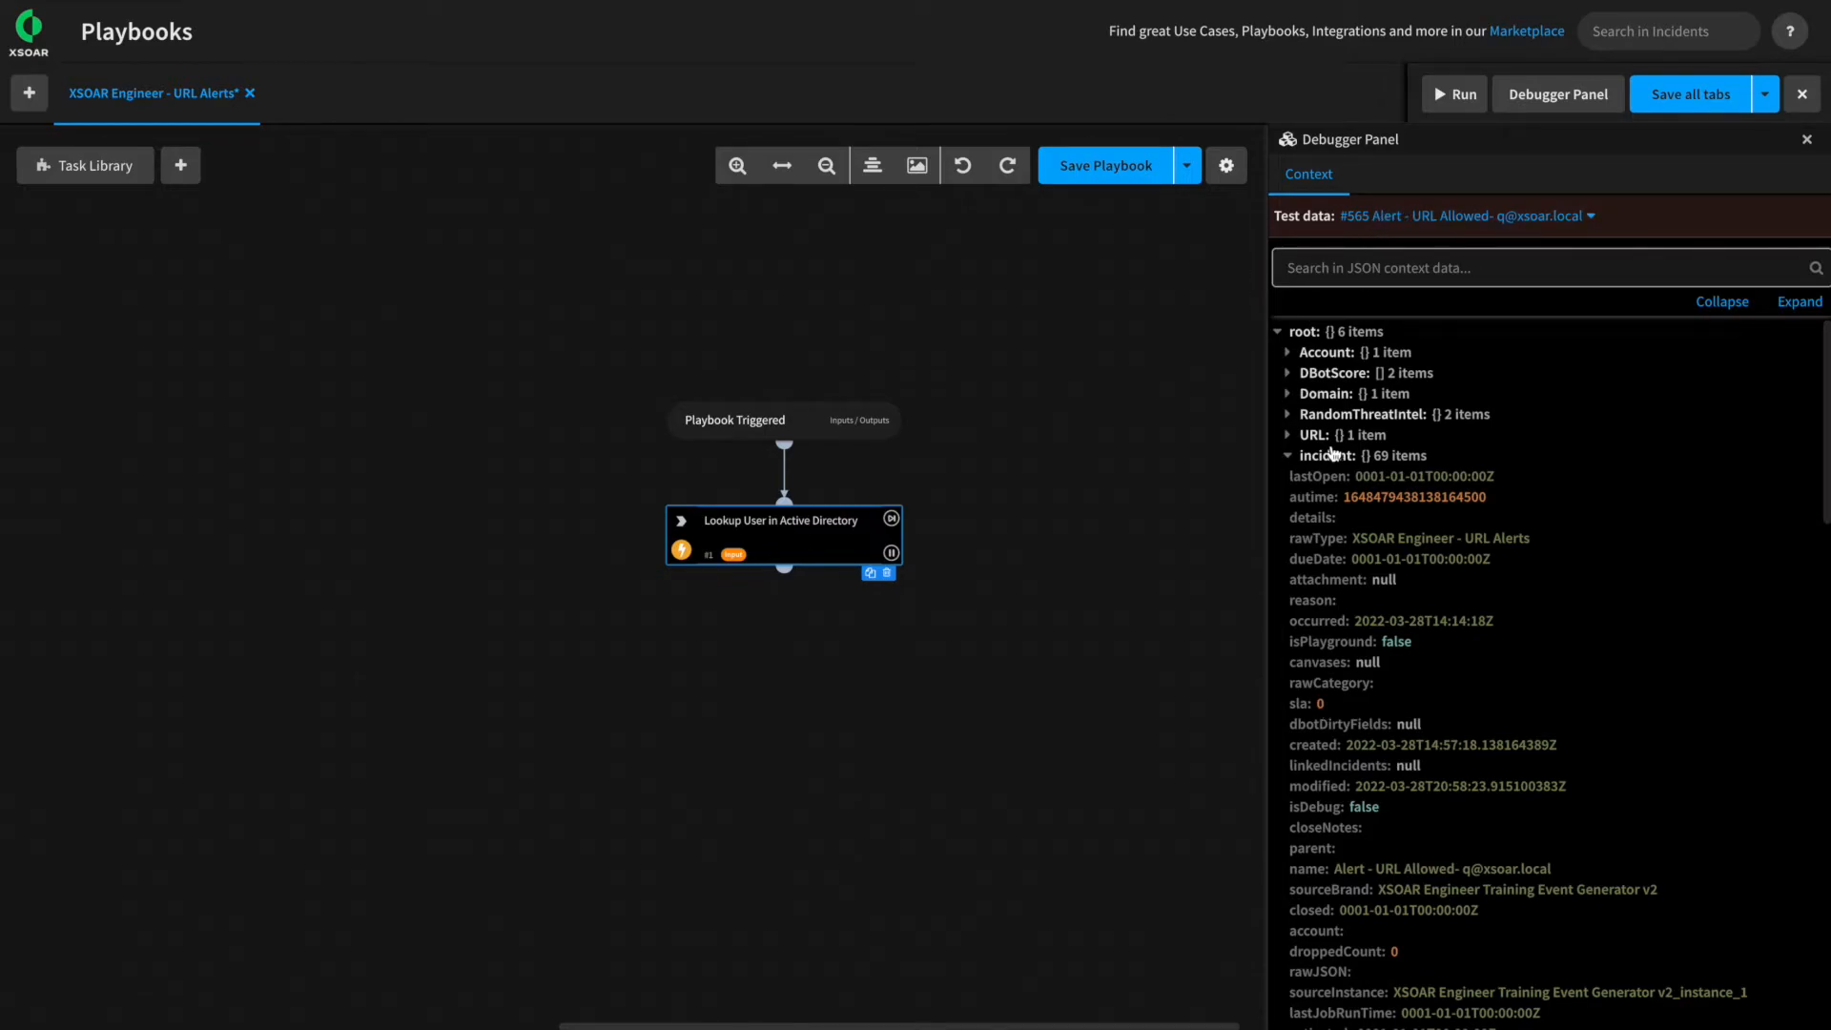
pyautogui.click(1288, 456)
pyautogui.click(1419, 217)
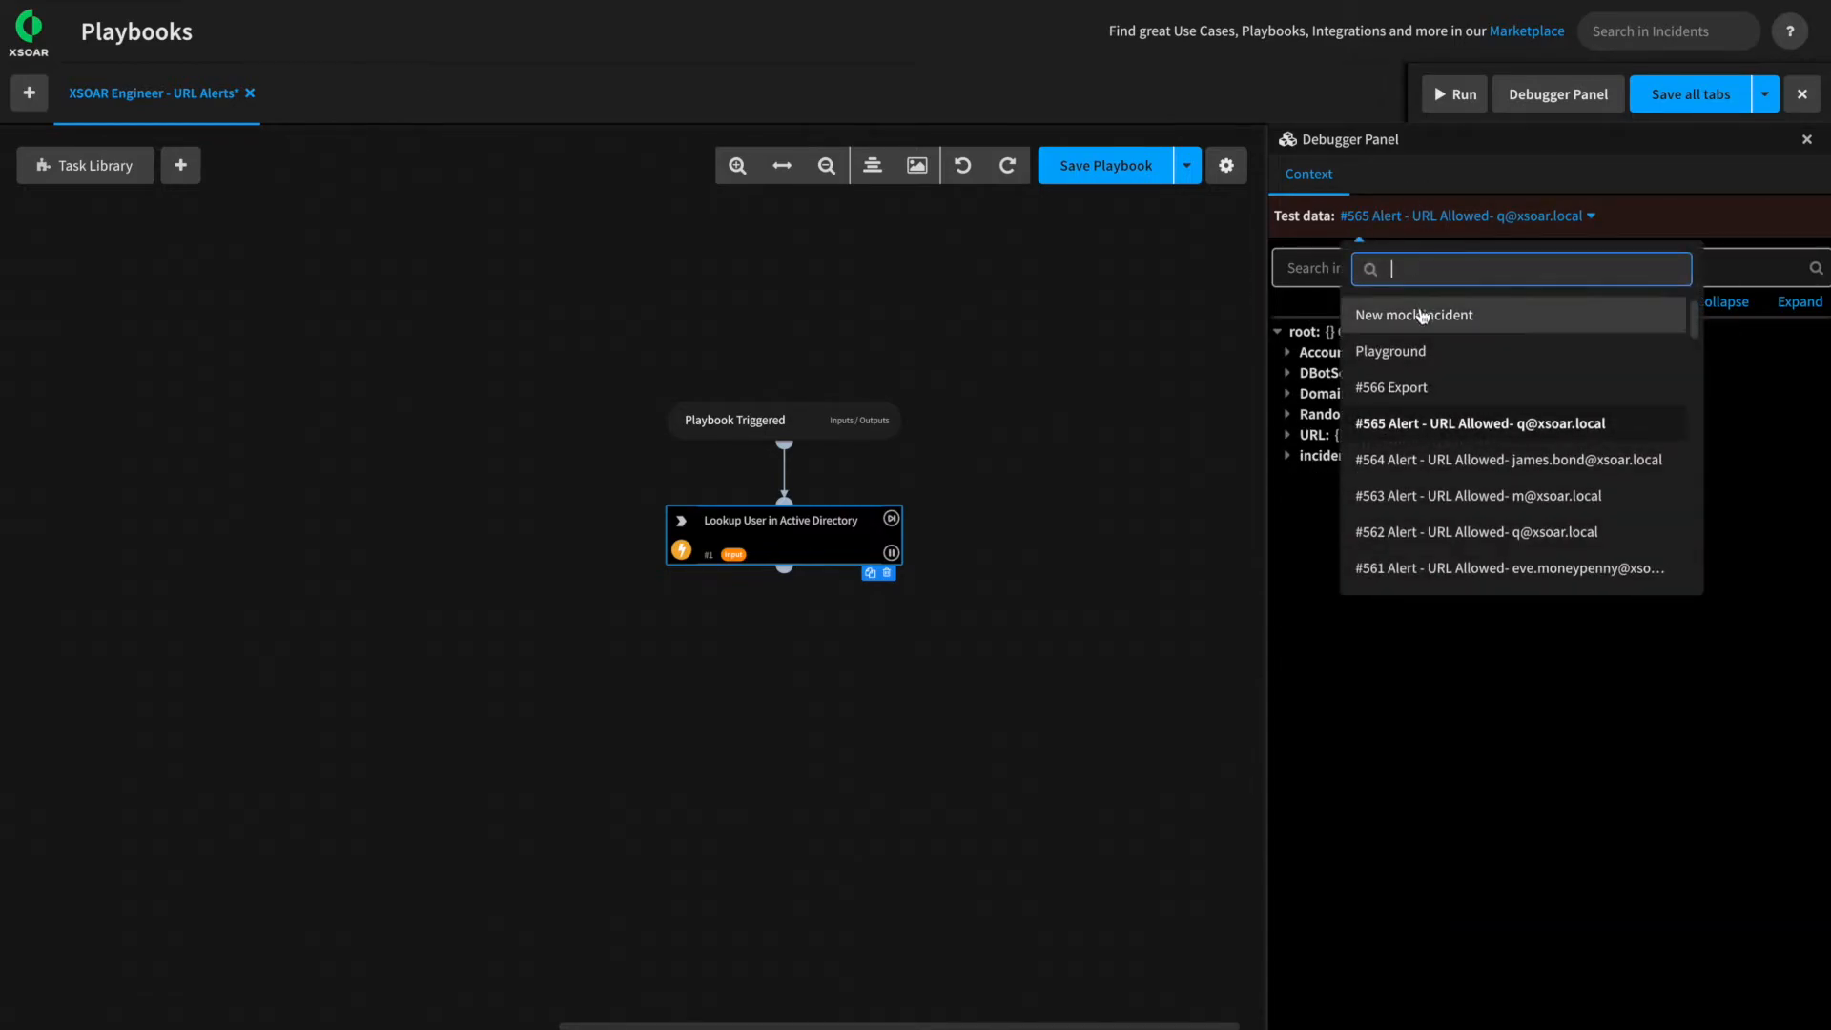
pyautogui.click(1420, 313)
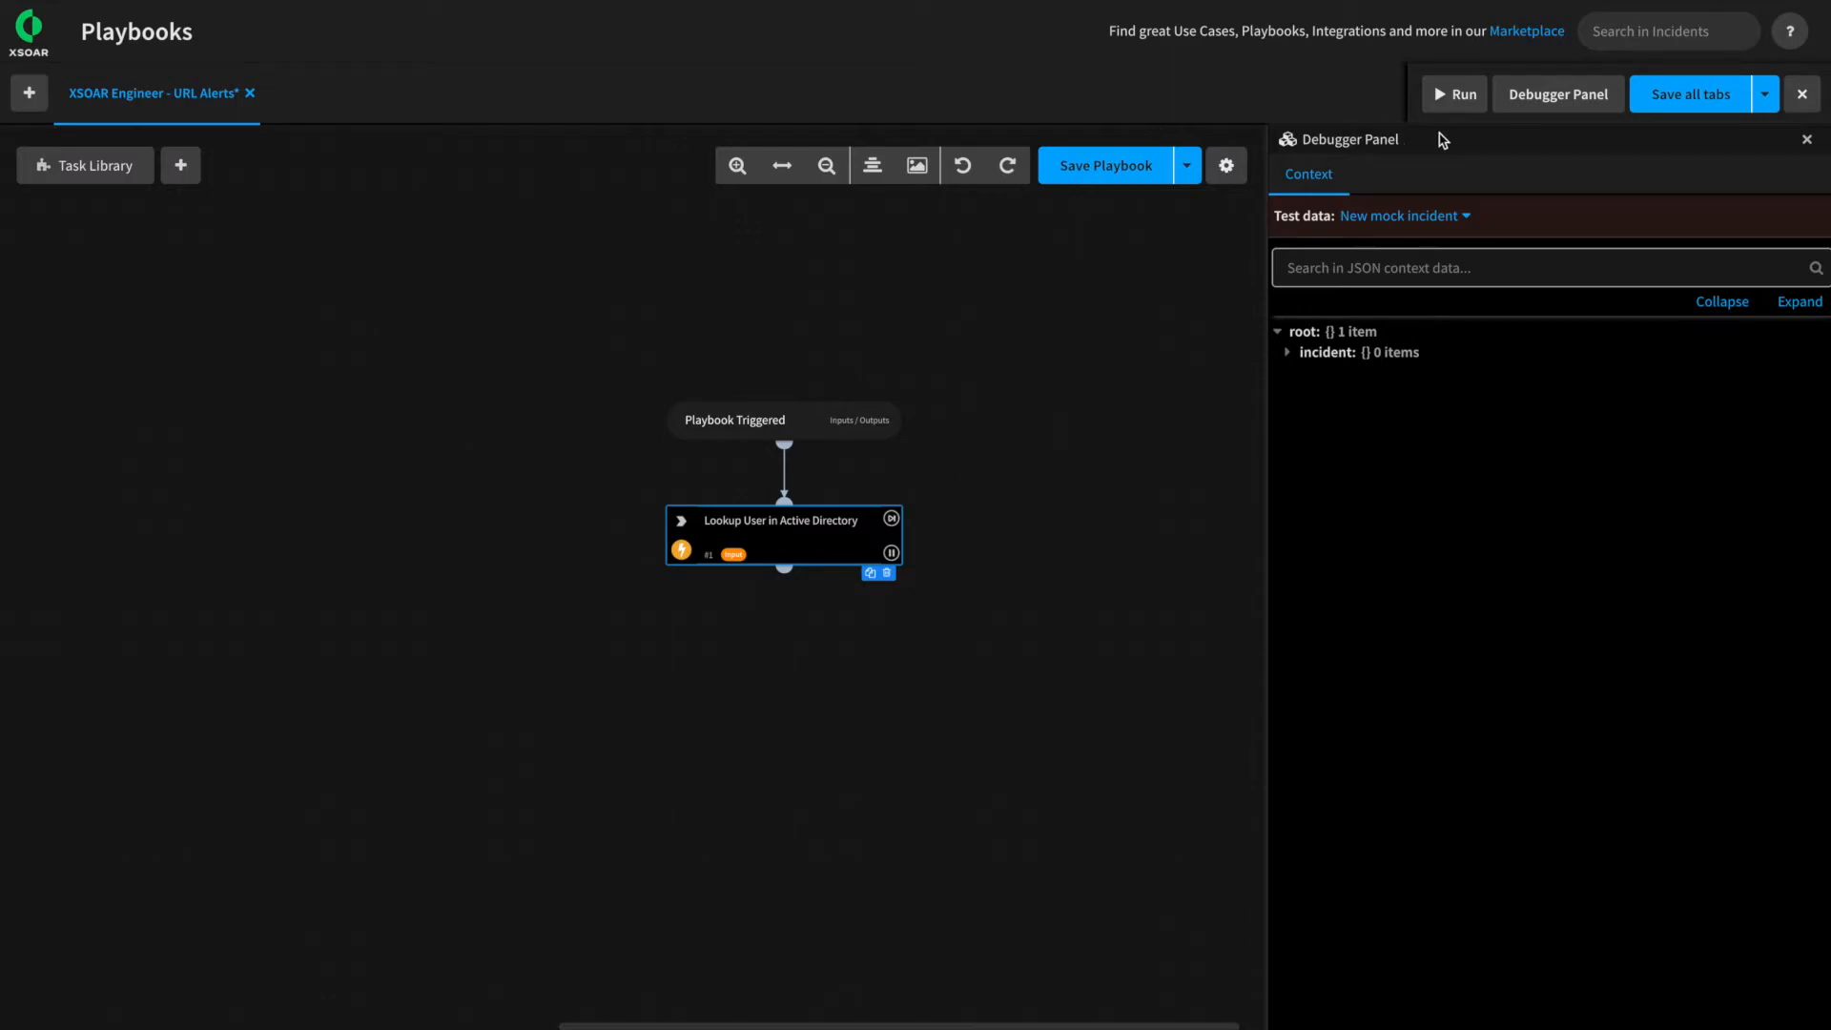
# Run the playbook on the mock incident, examine the lookup task's results, outputs and context data, and stop the run
pyautogui.click(1460, 112)
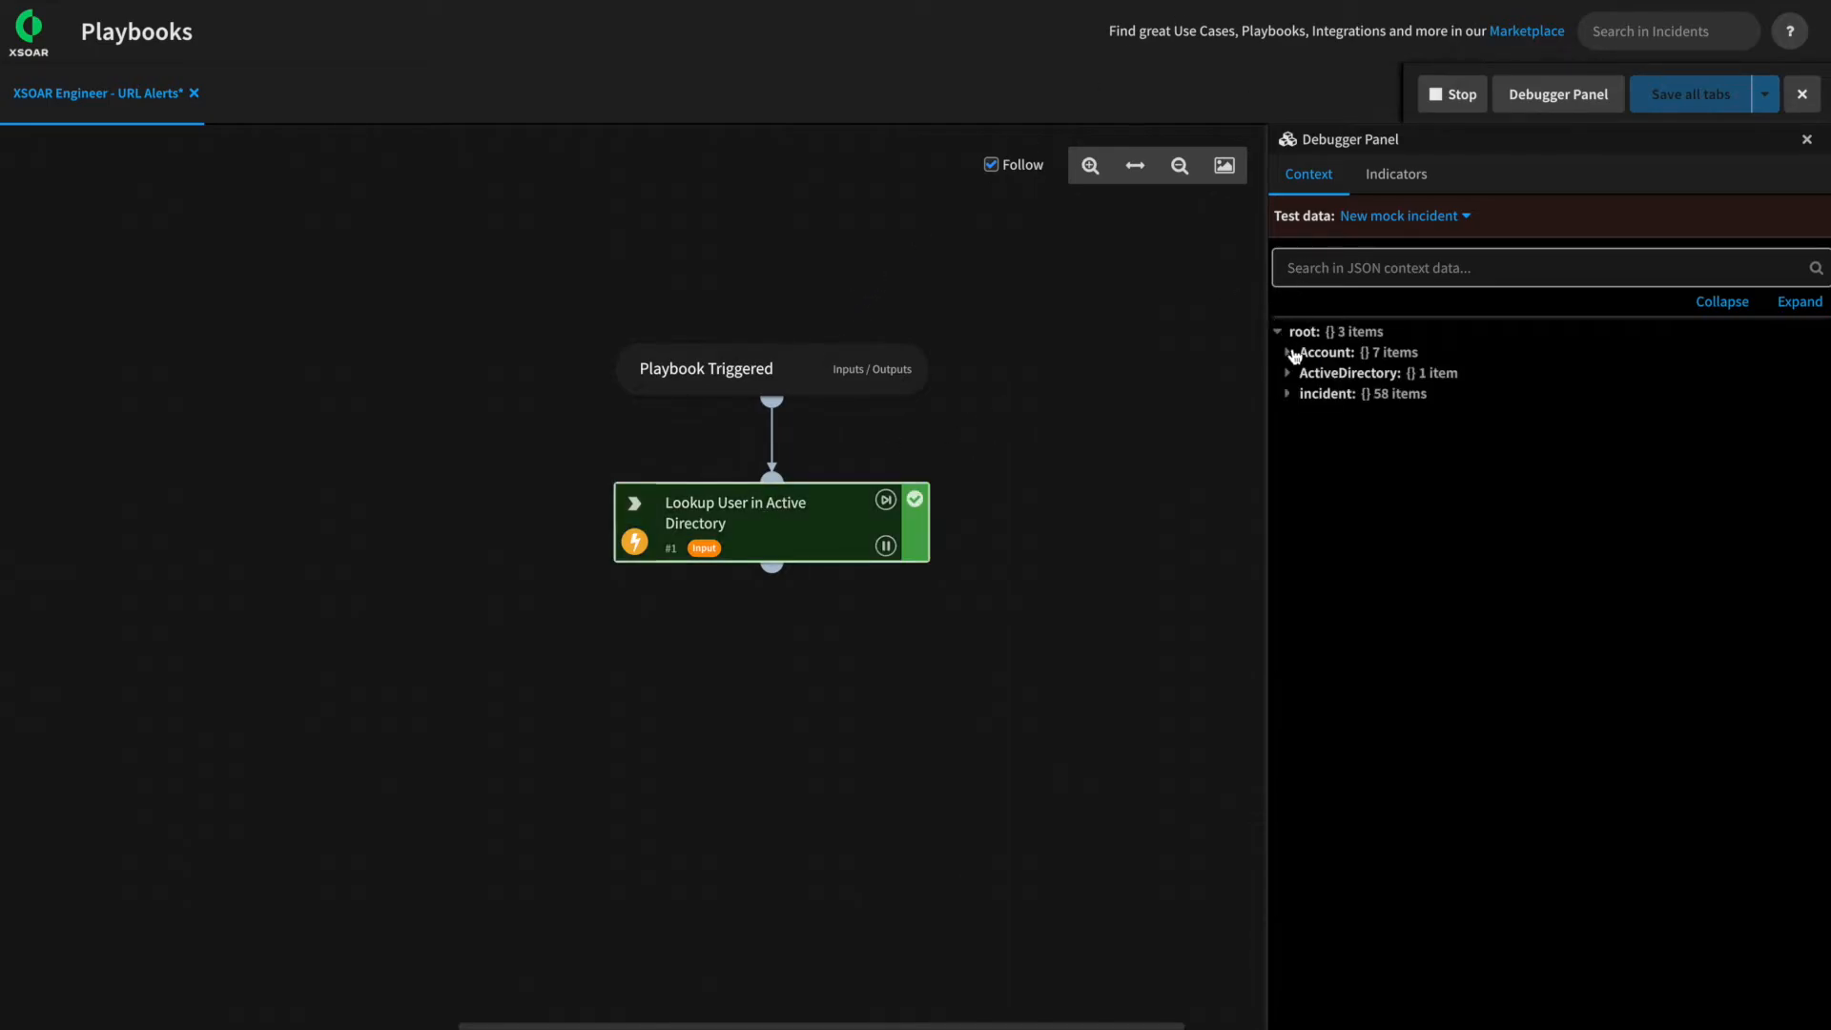
pyautogui.click(782, 525)
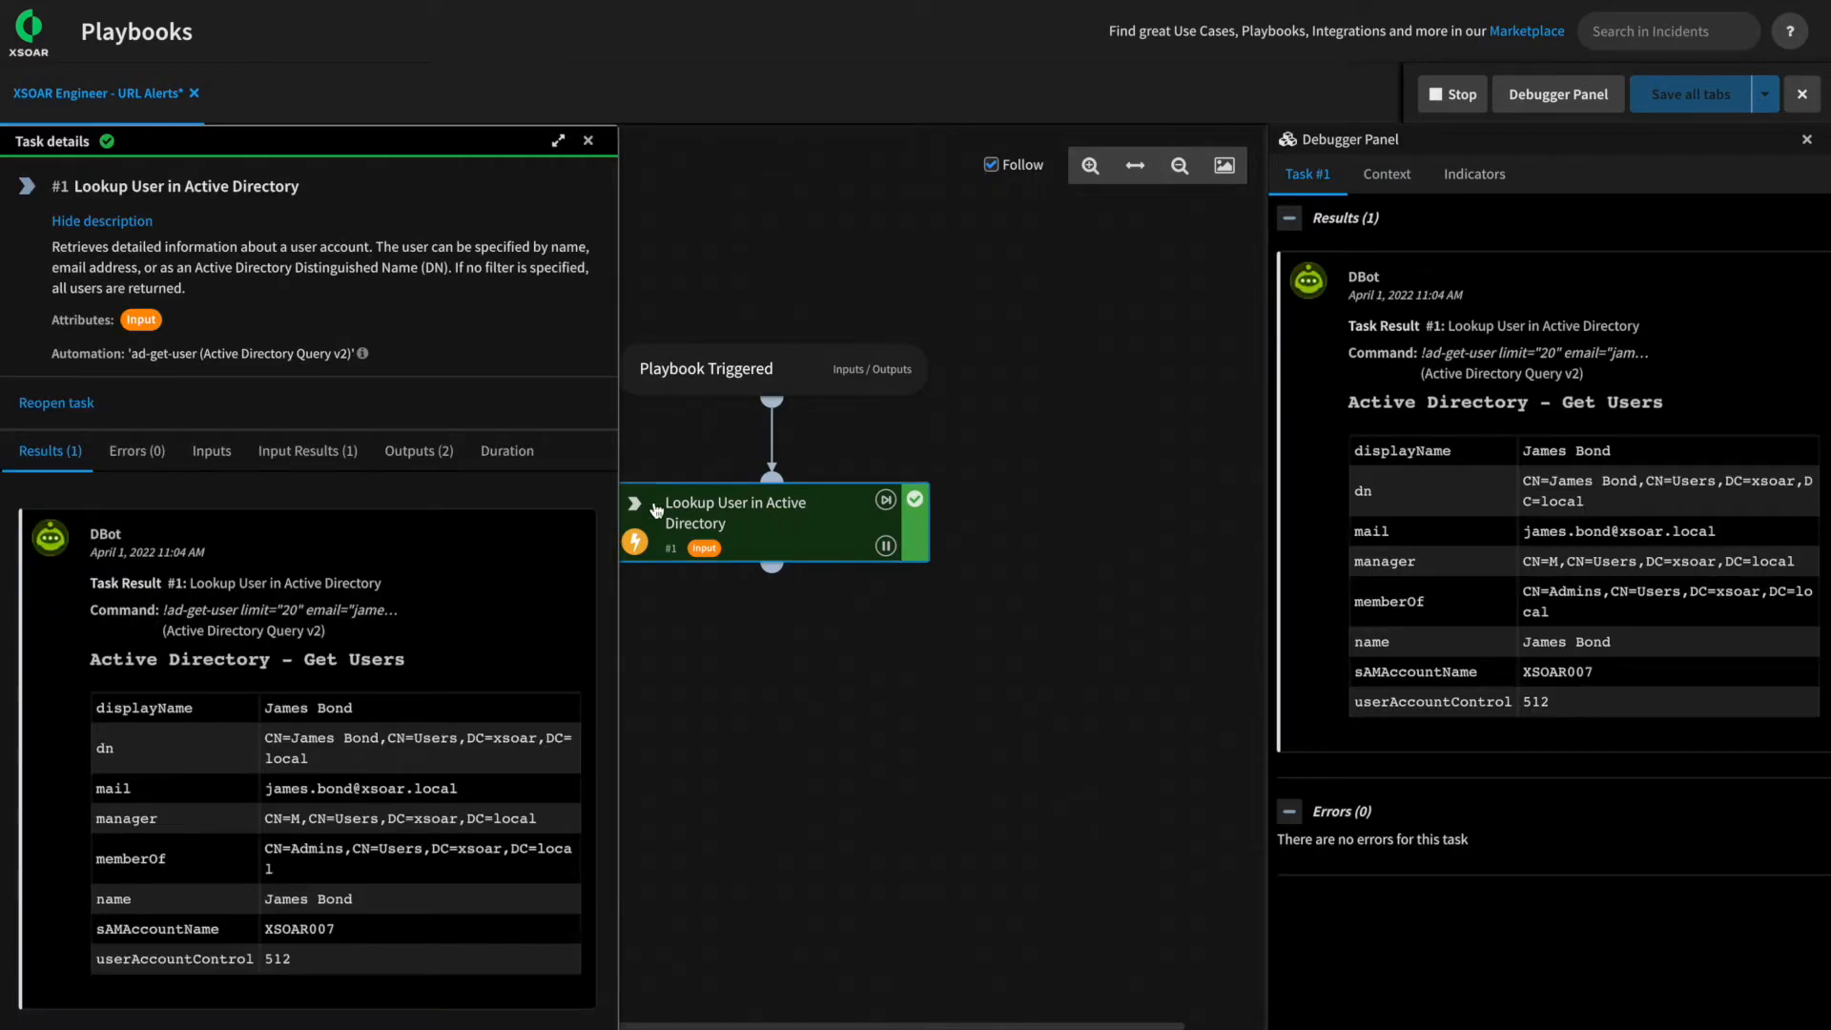
pyautogui.click(421, 452)
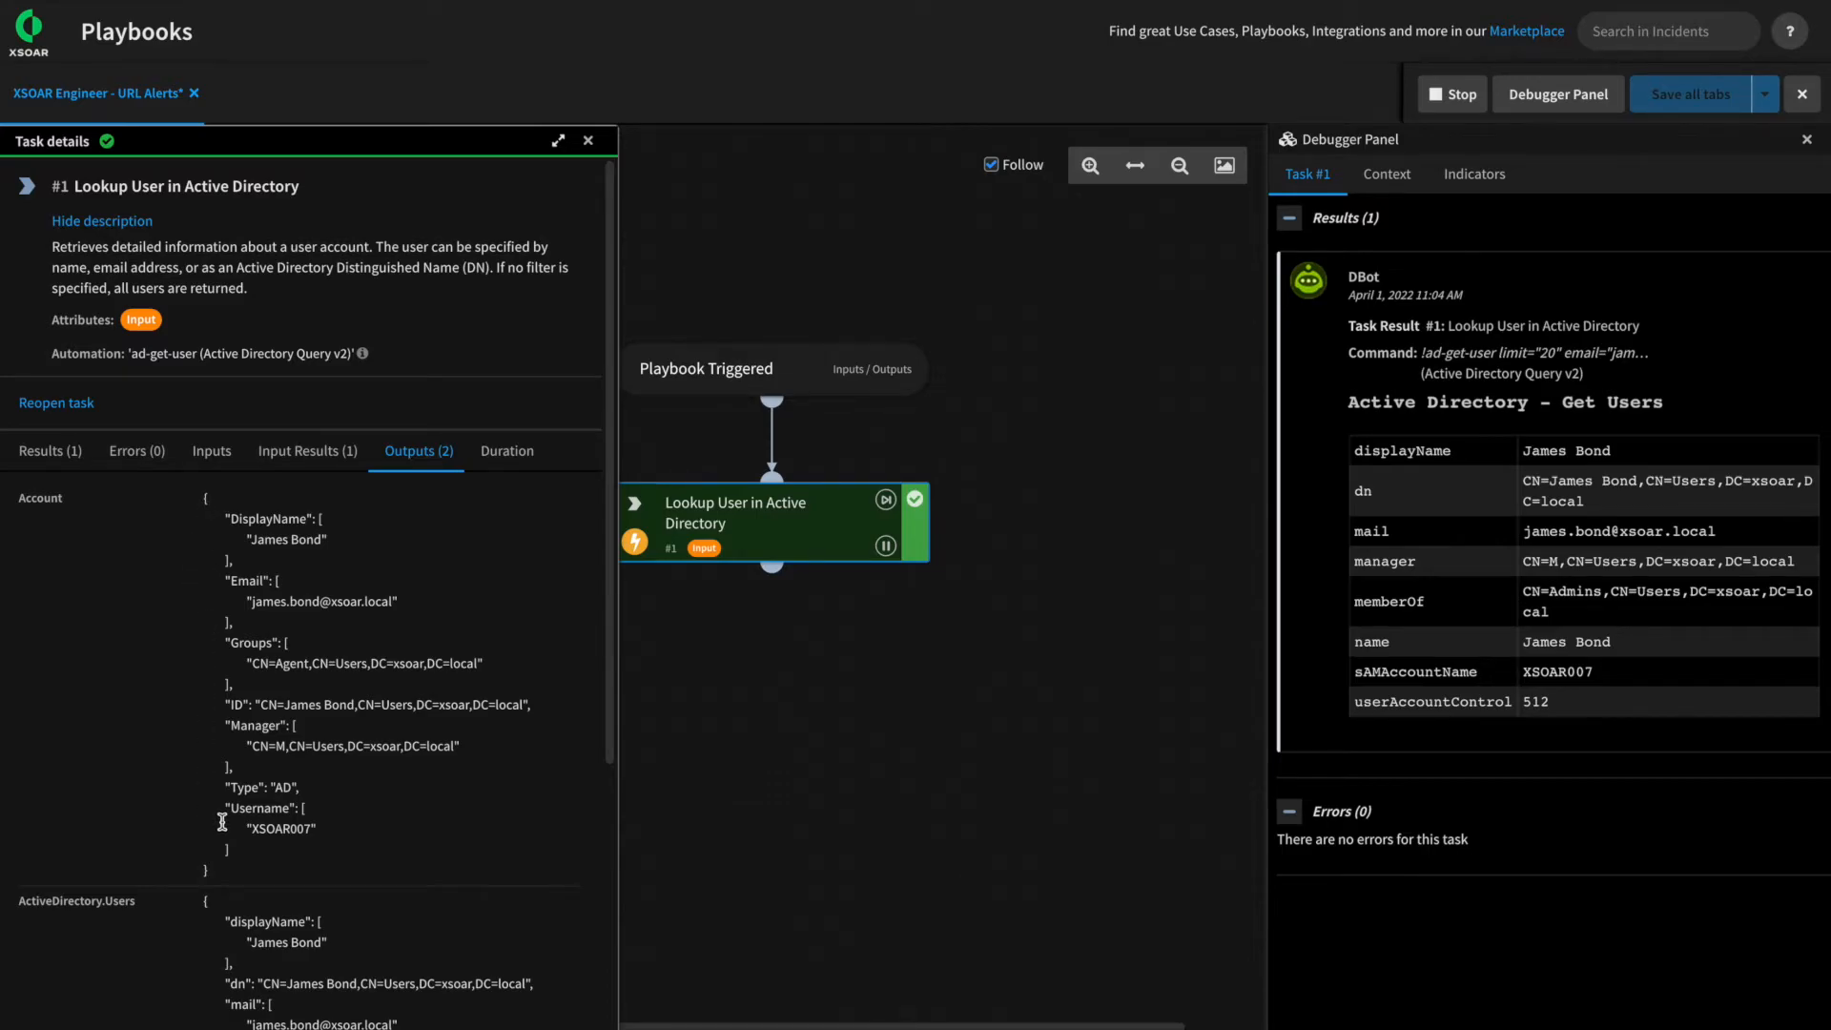
pyautogui.scroll(-1, 222, 822)
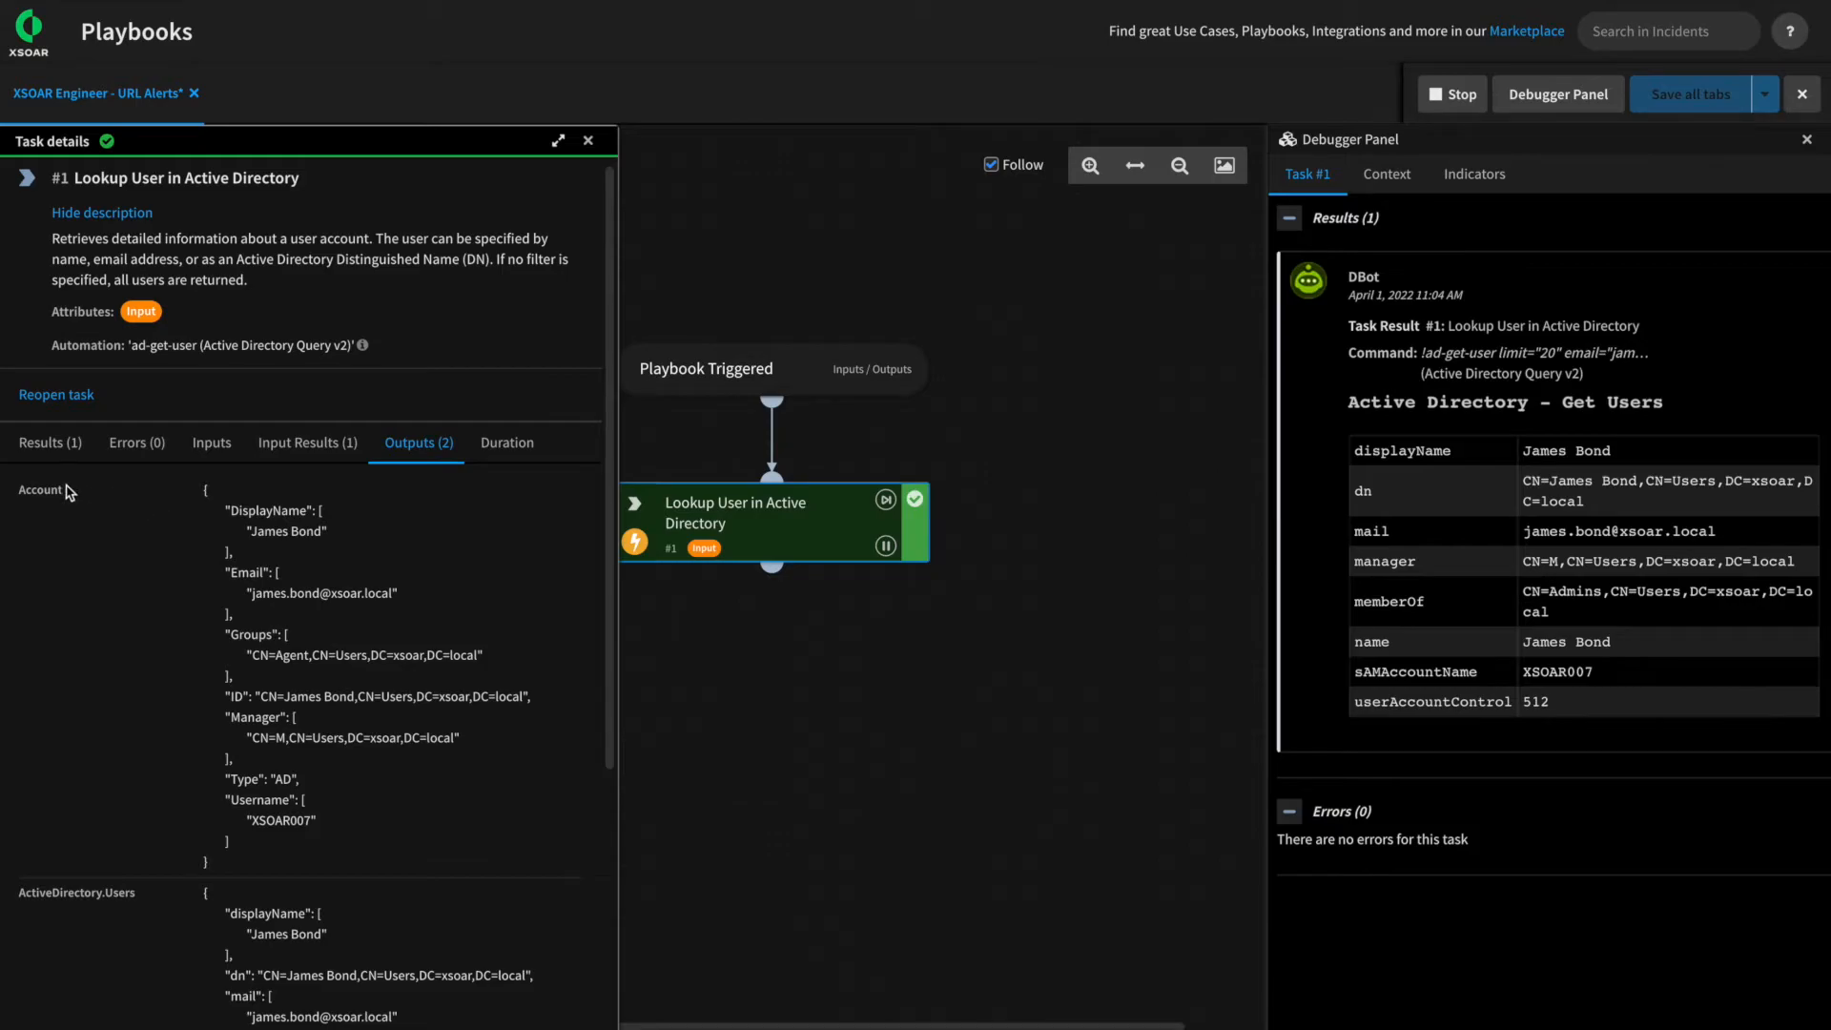
pyautogui.moveTo(17, 490); pyautogui.dragTo(67, 490)
pyautogui.click(1395, 177)
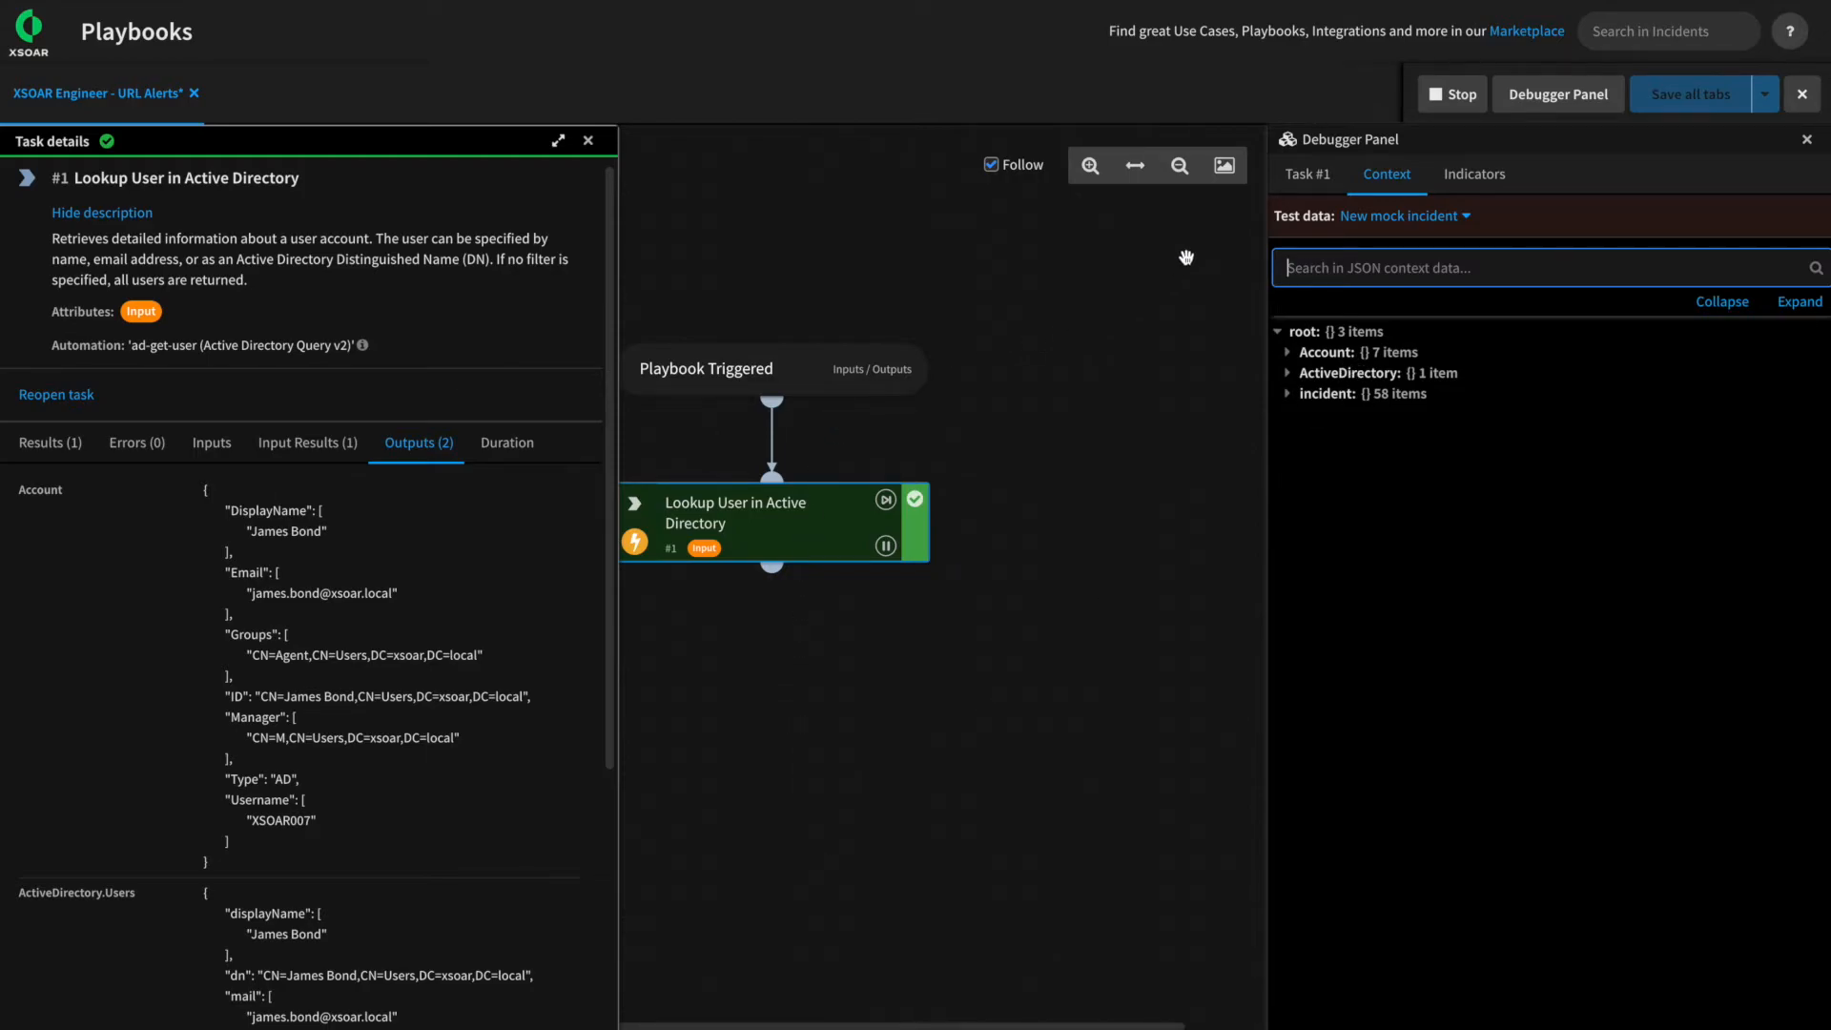
pyautogui.click(1452, 98)
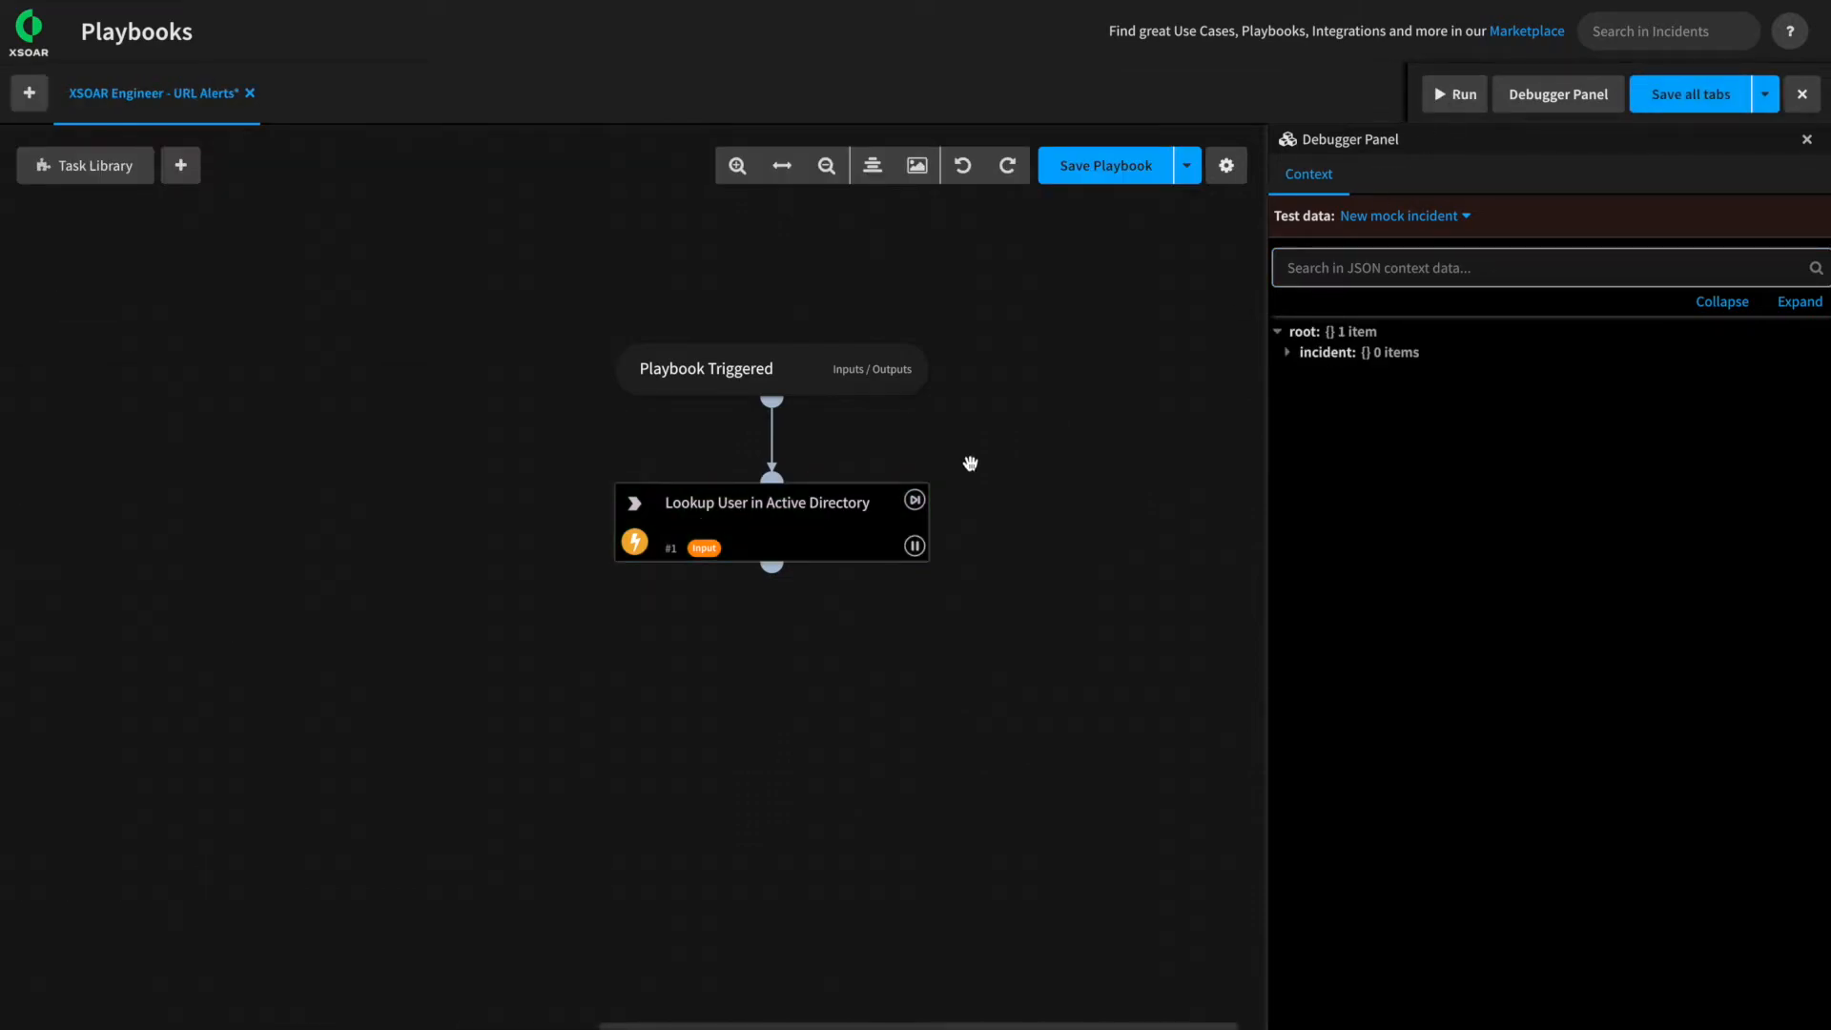
# Add a task after Lookup User in Active Directory using the Print automation and name it "Print samAccountName"
pyautogui.moveTo(772, 567); pyautogui.dragTo(770, 645)
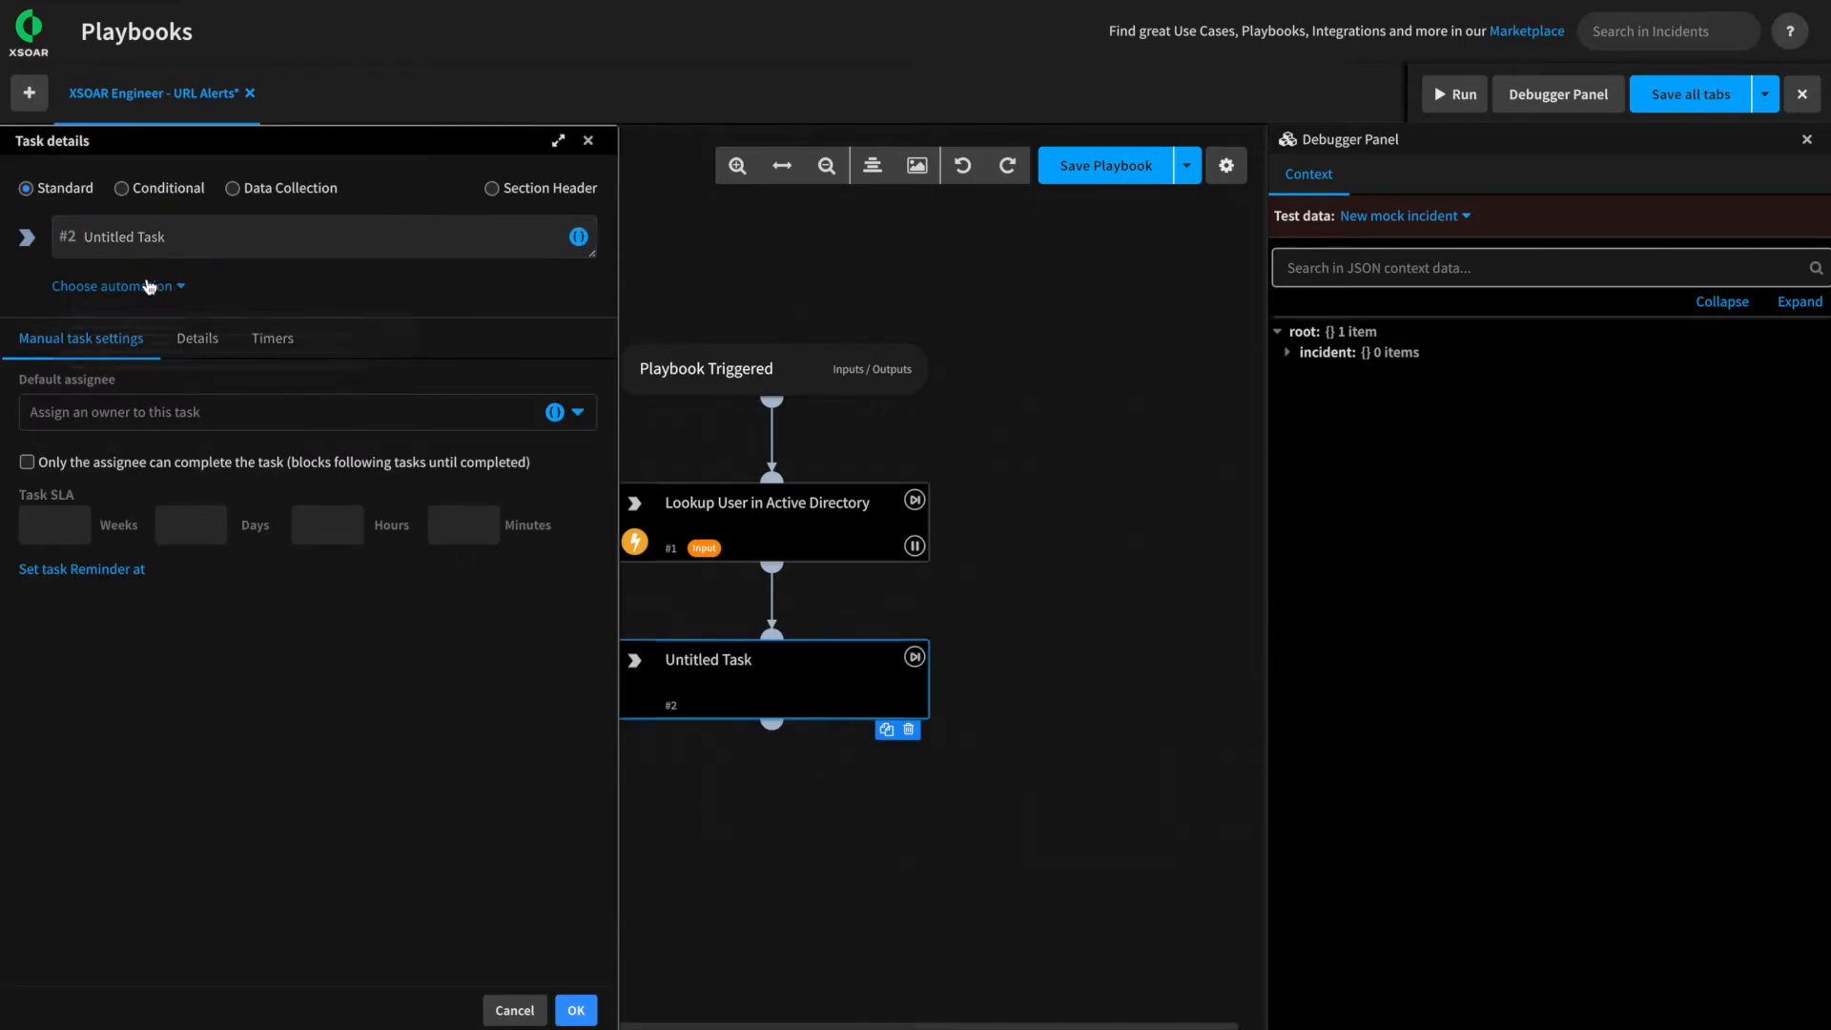
pyautogui.click(149, 286)
pyautogui.write('Print')
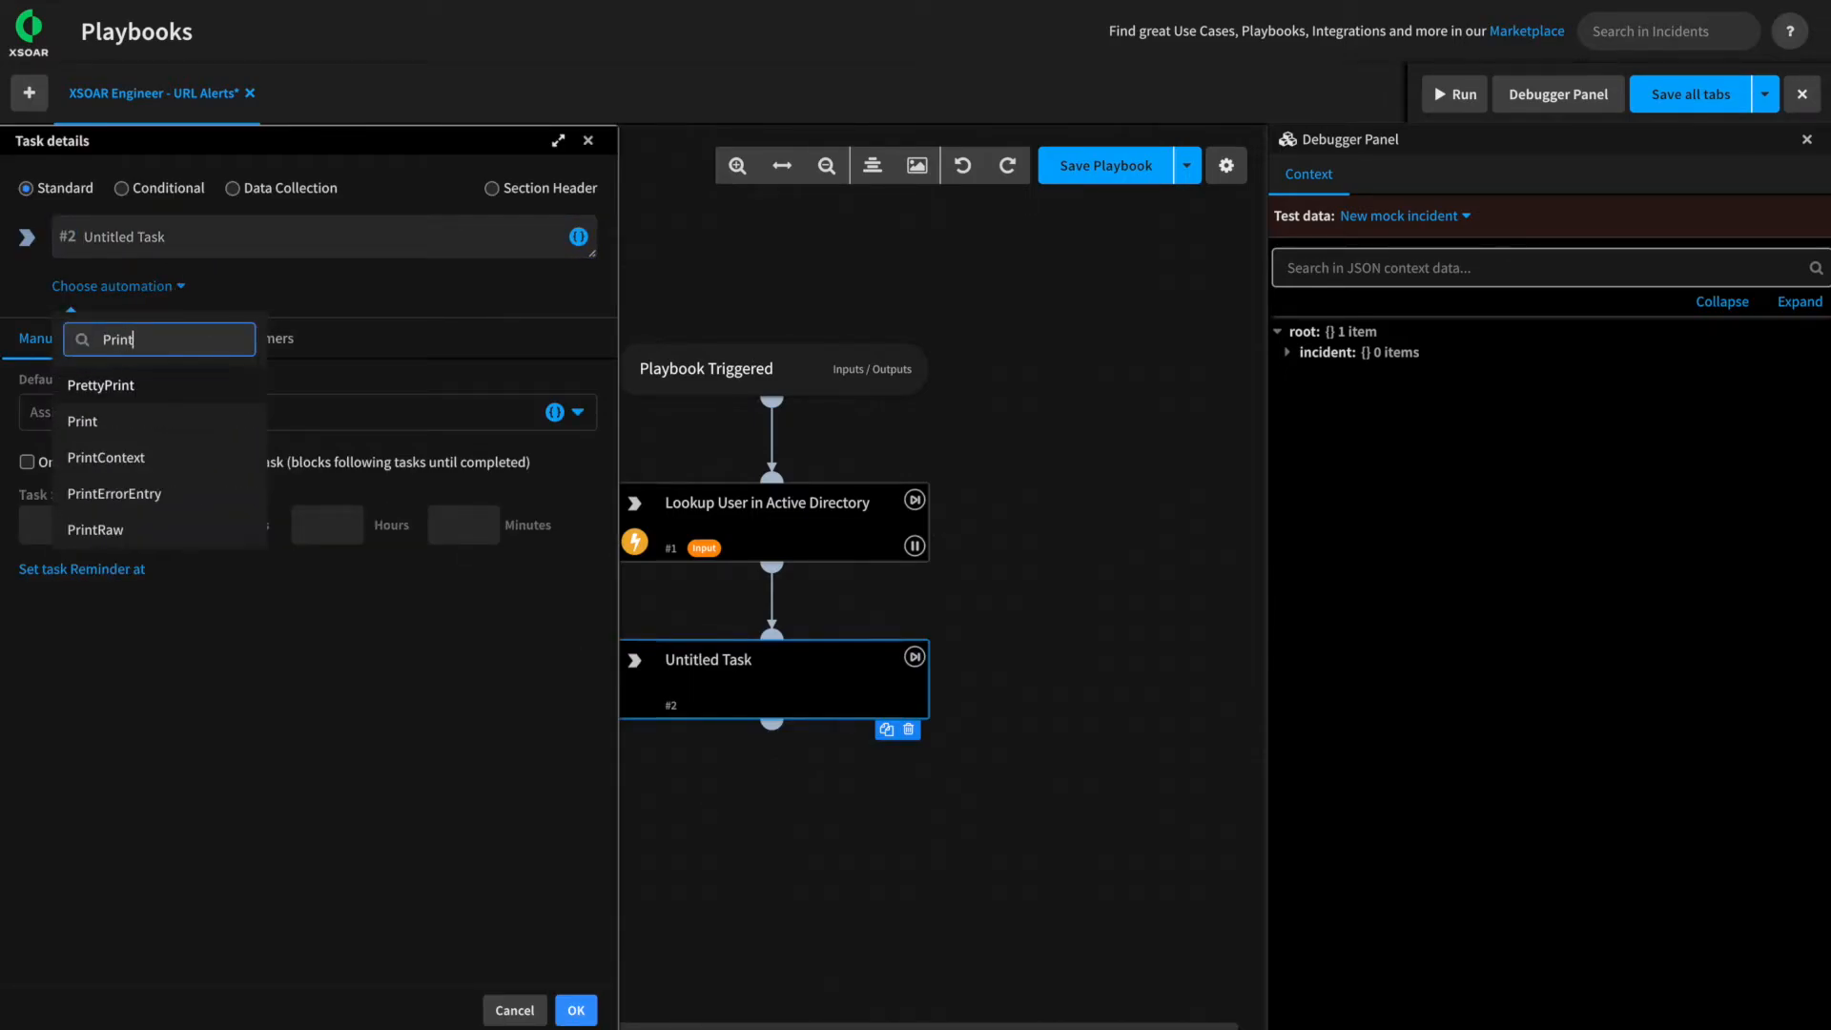
pyautogui.click(122, 421)
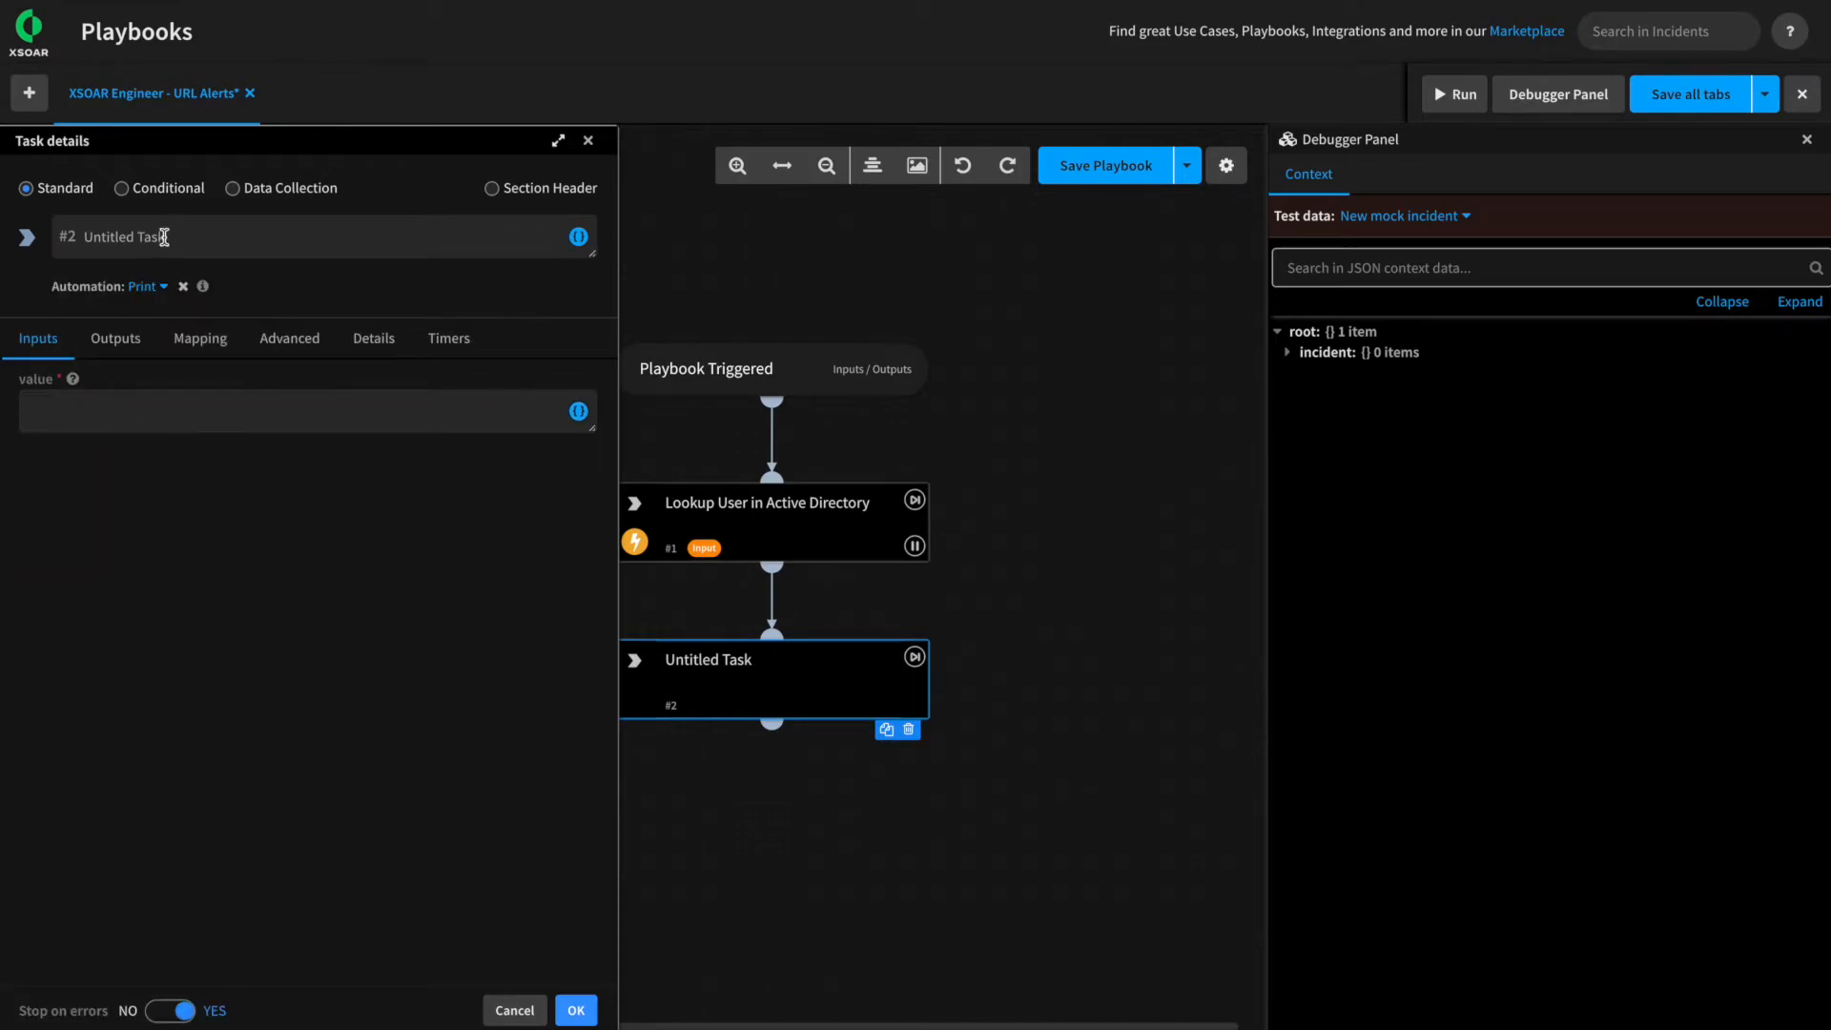
pyautogui.tripleClick(163, 236)
pyautogui.write('Print')
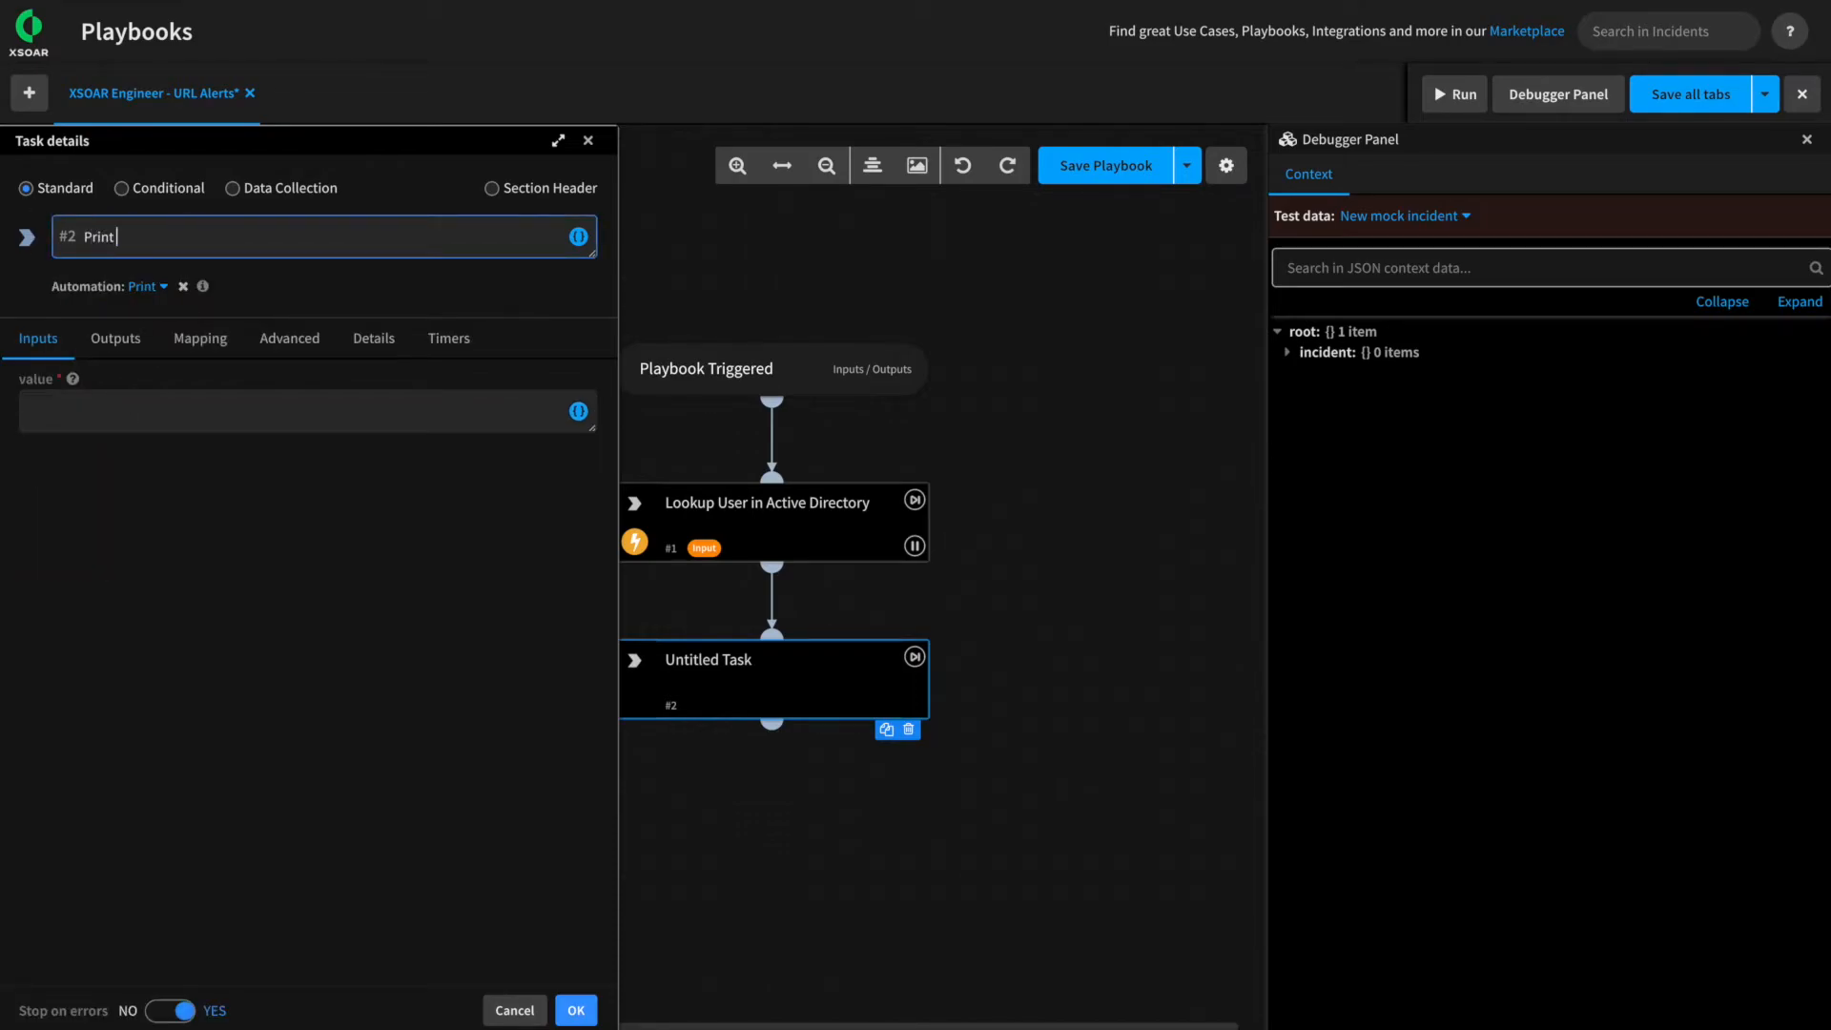
pyautogui.write(' samAccountName')
# Set the Print task's value to ${ActiveDirectory.Users.sAMAccountName} from the lookup task's outputs and save the task
pyautogui.click(26, 405)
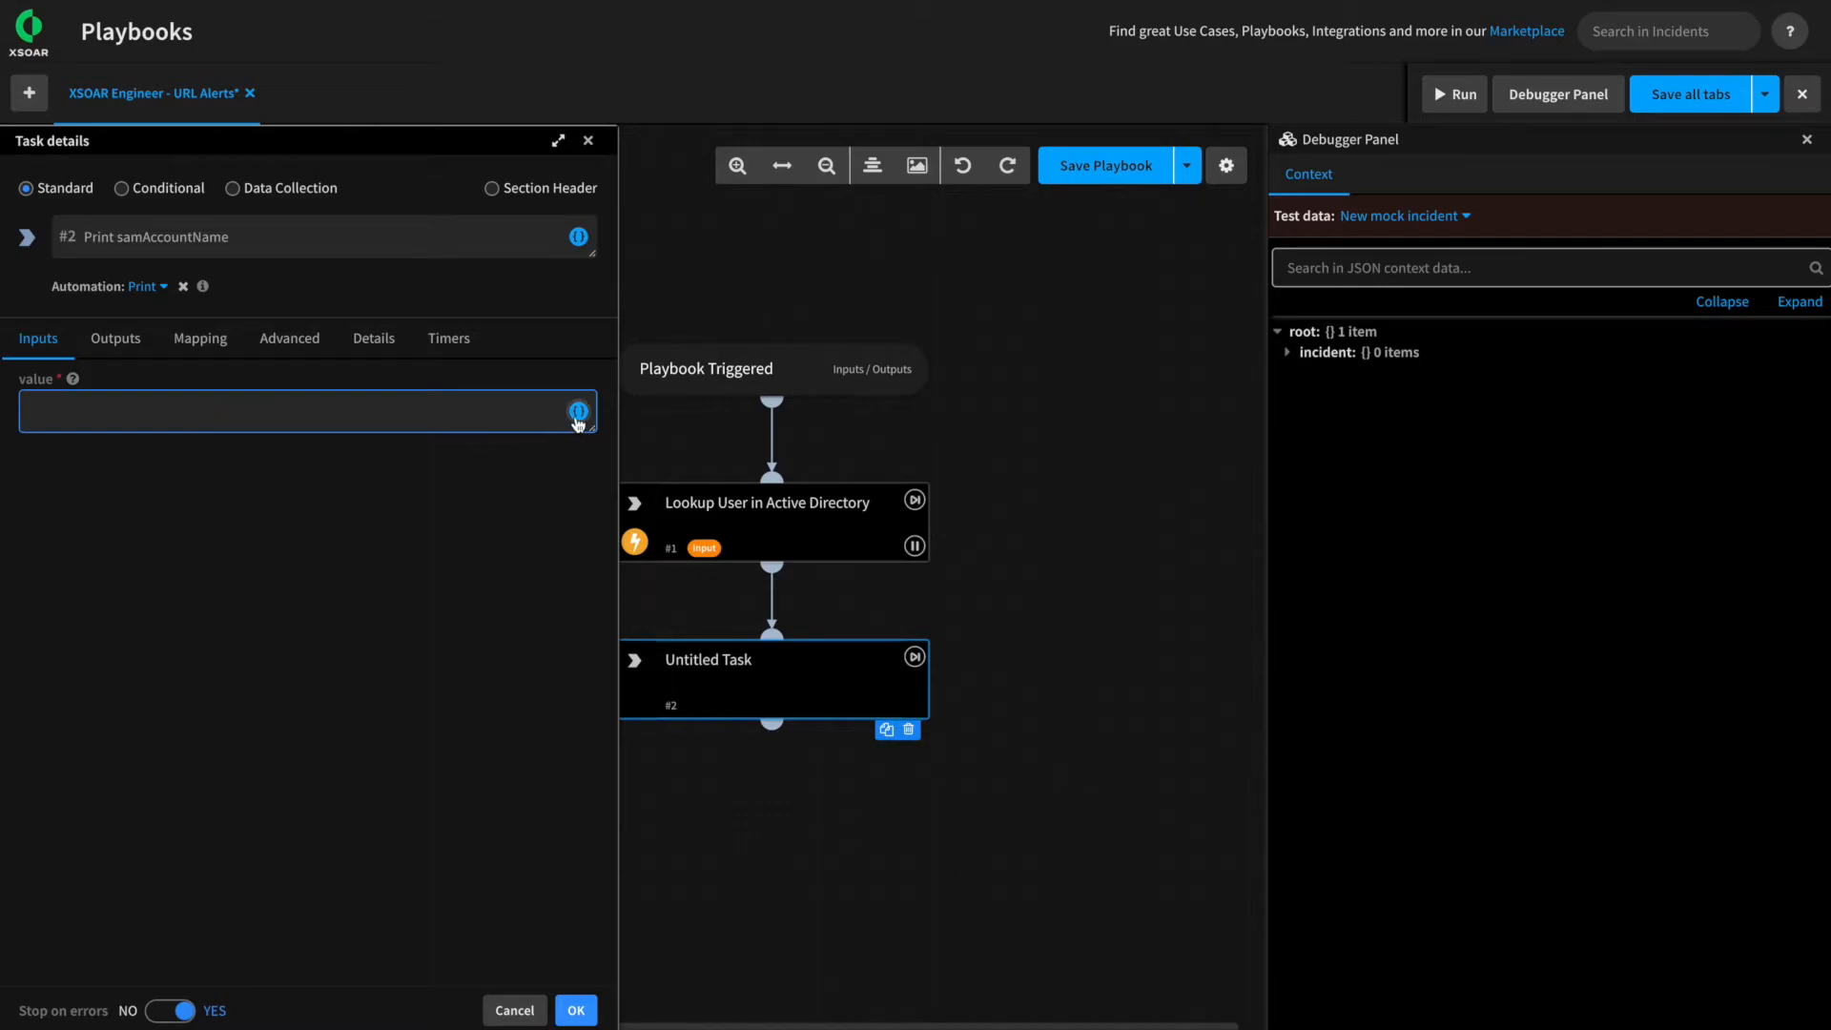
pyautogui.click(579, 413)
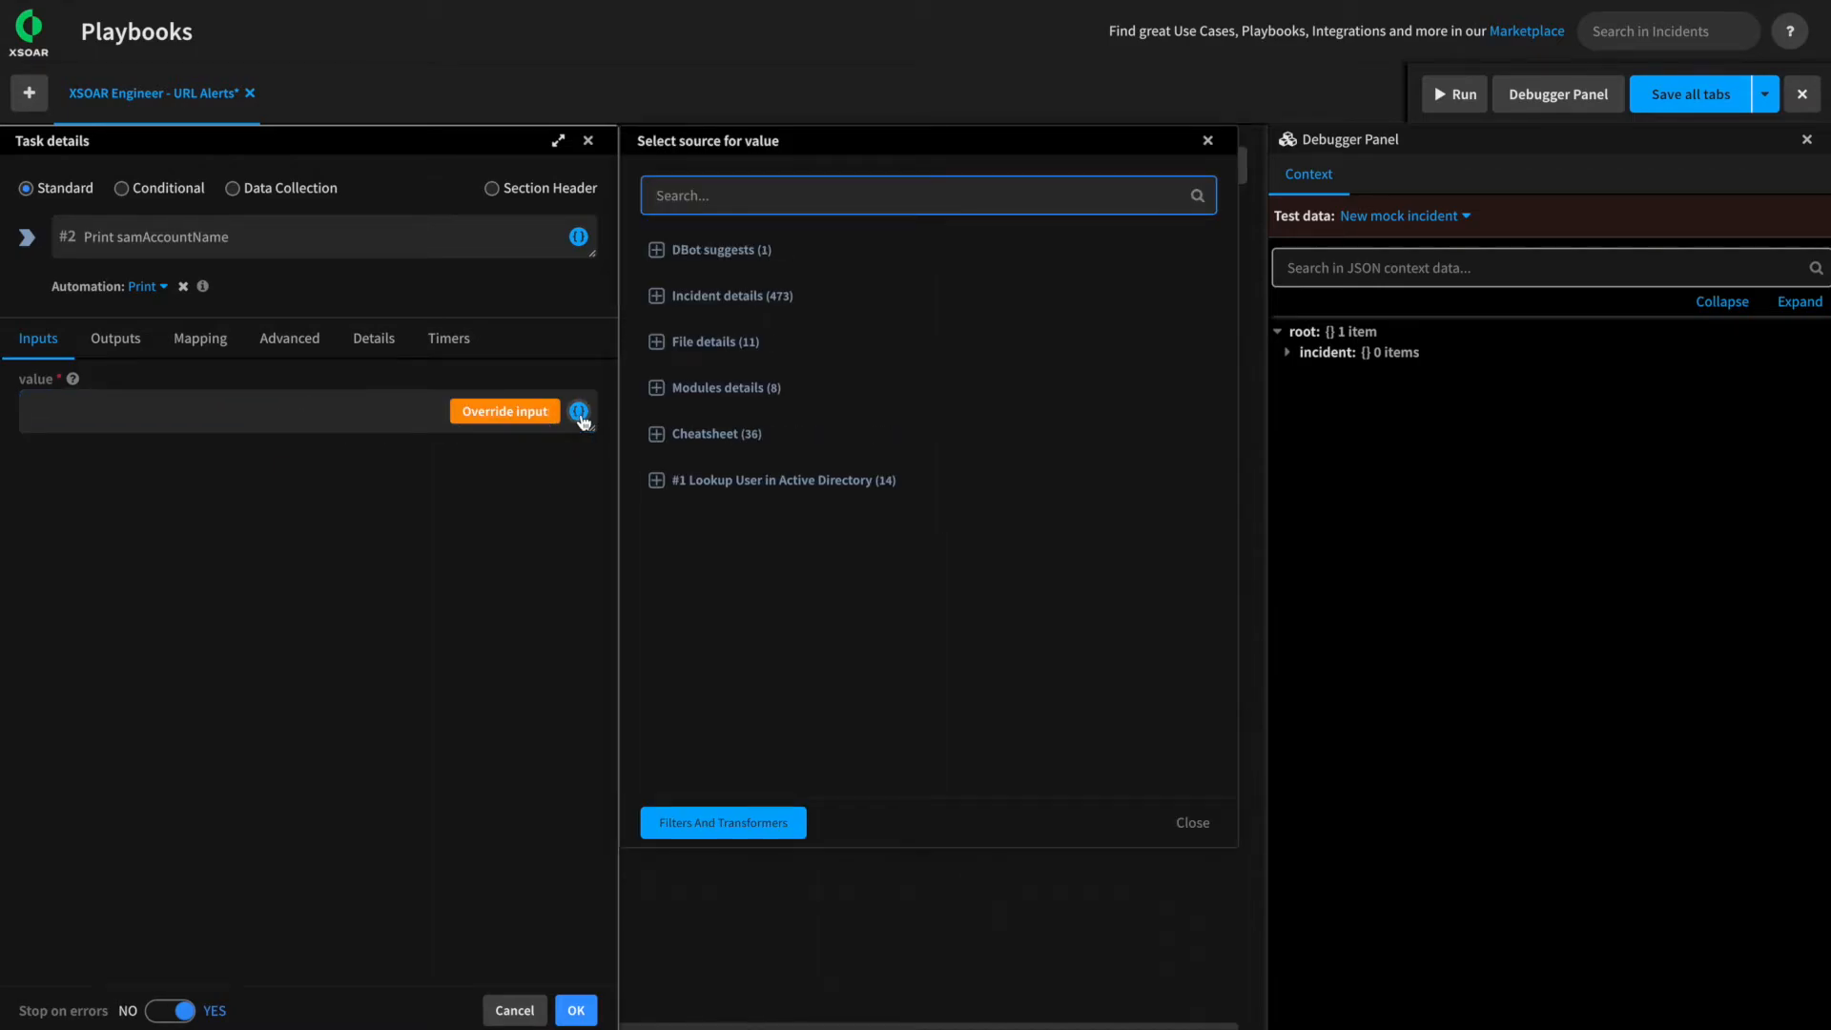
pyautogui.click(657, 481)
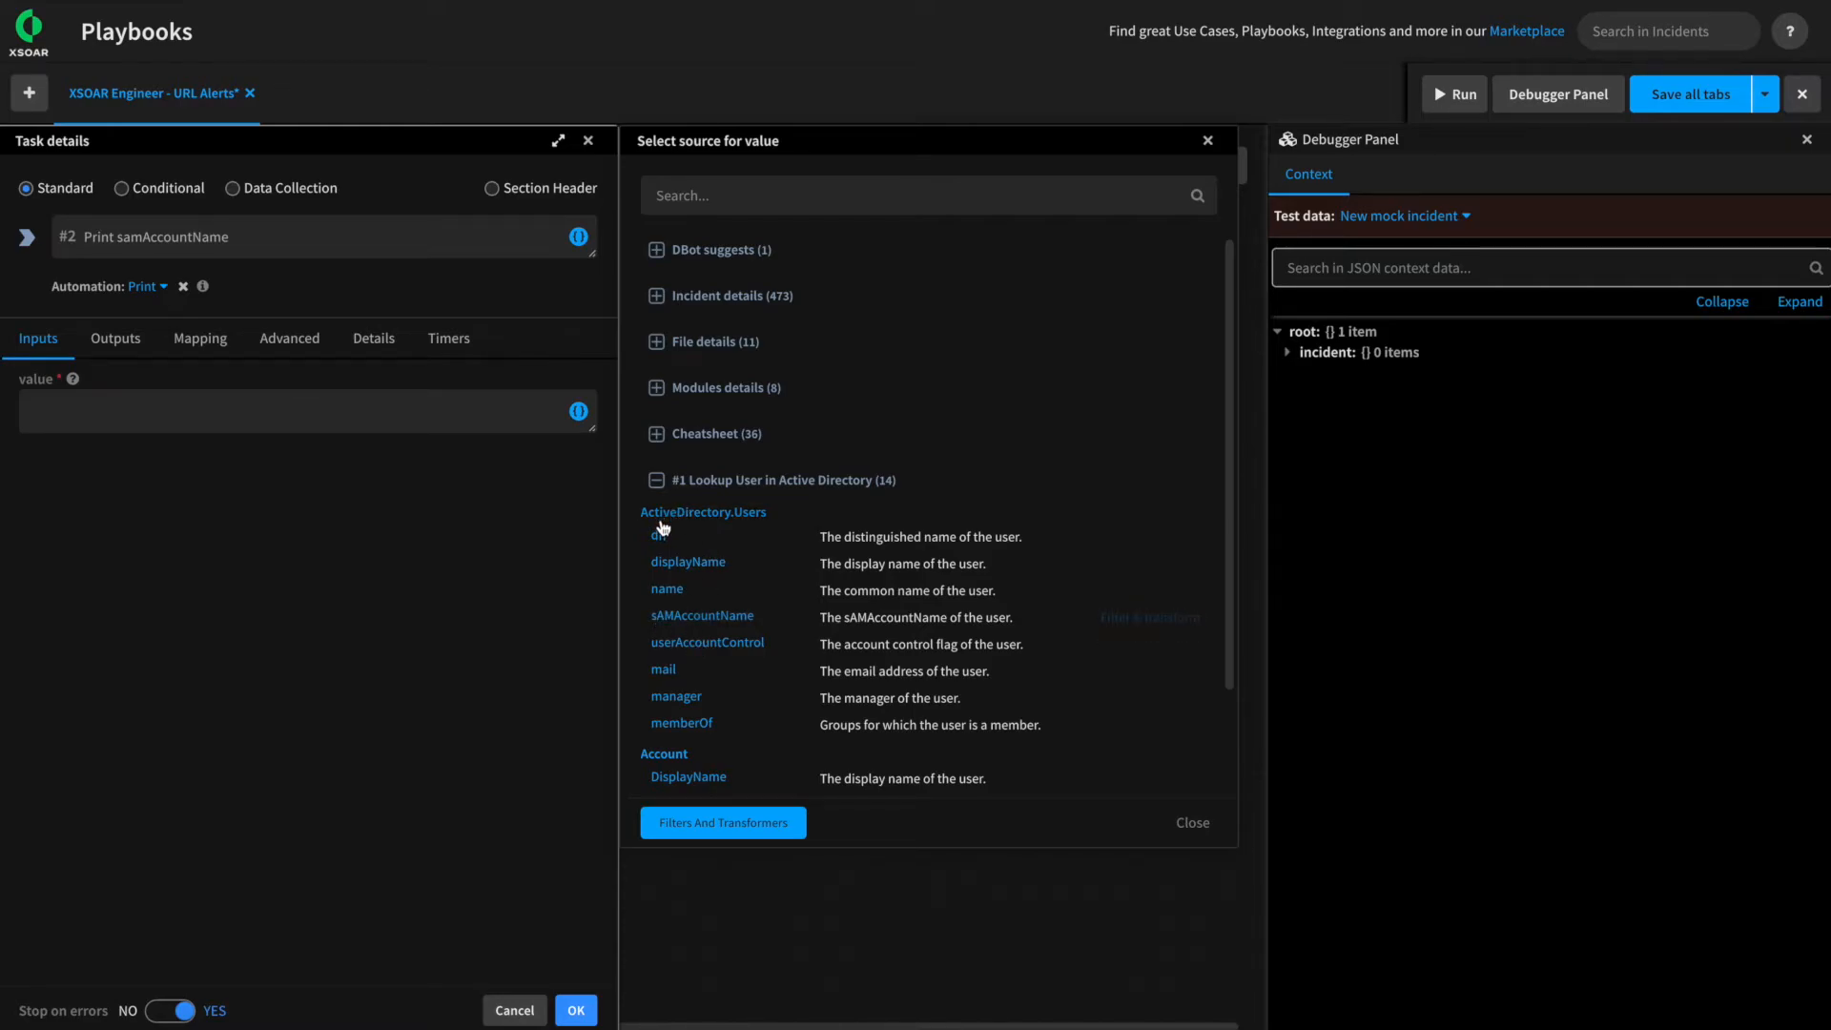
pyautogui.click(677, 621)
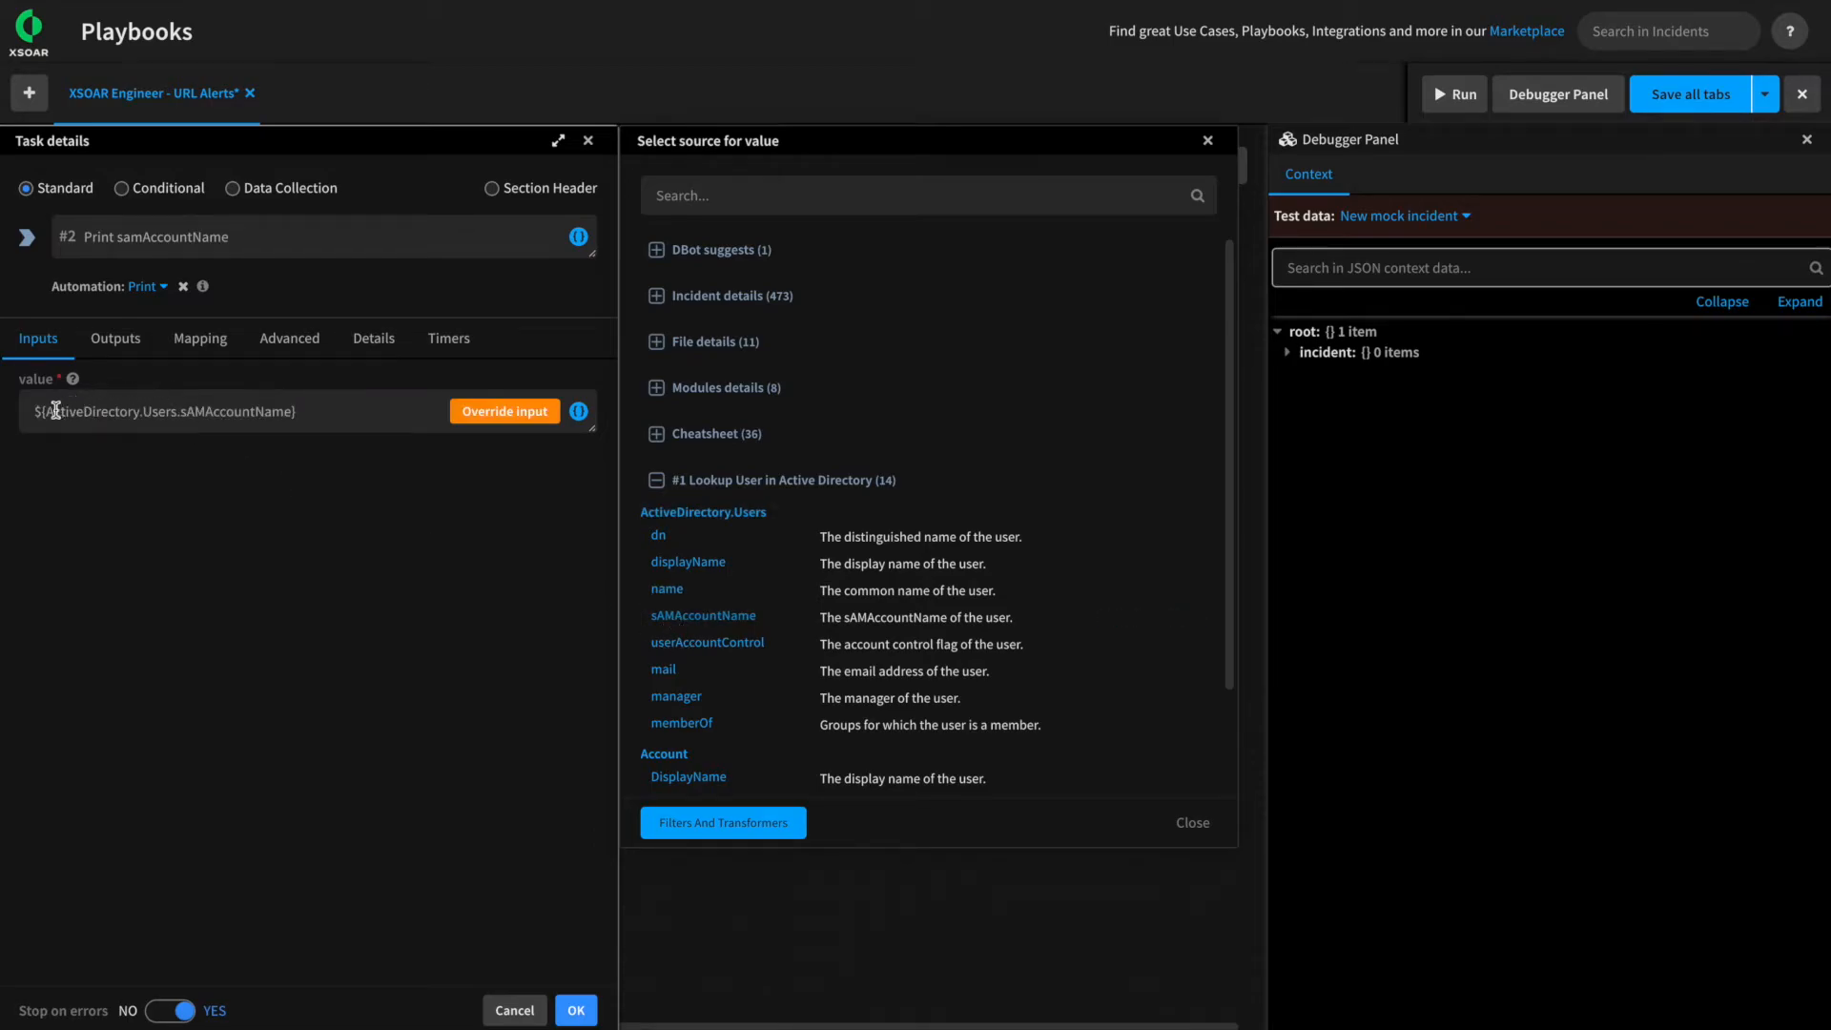
pyautogui.tripleClick(266, 424)
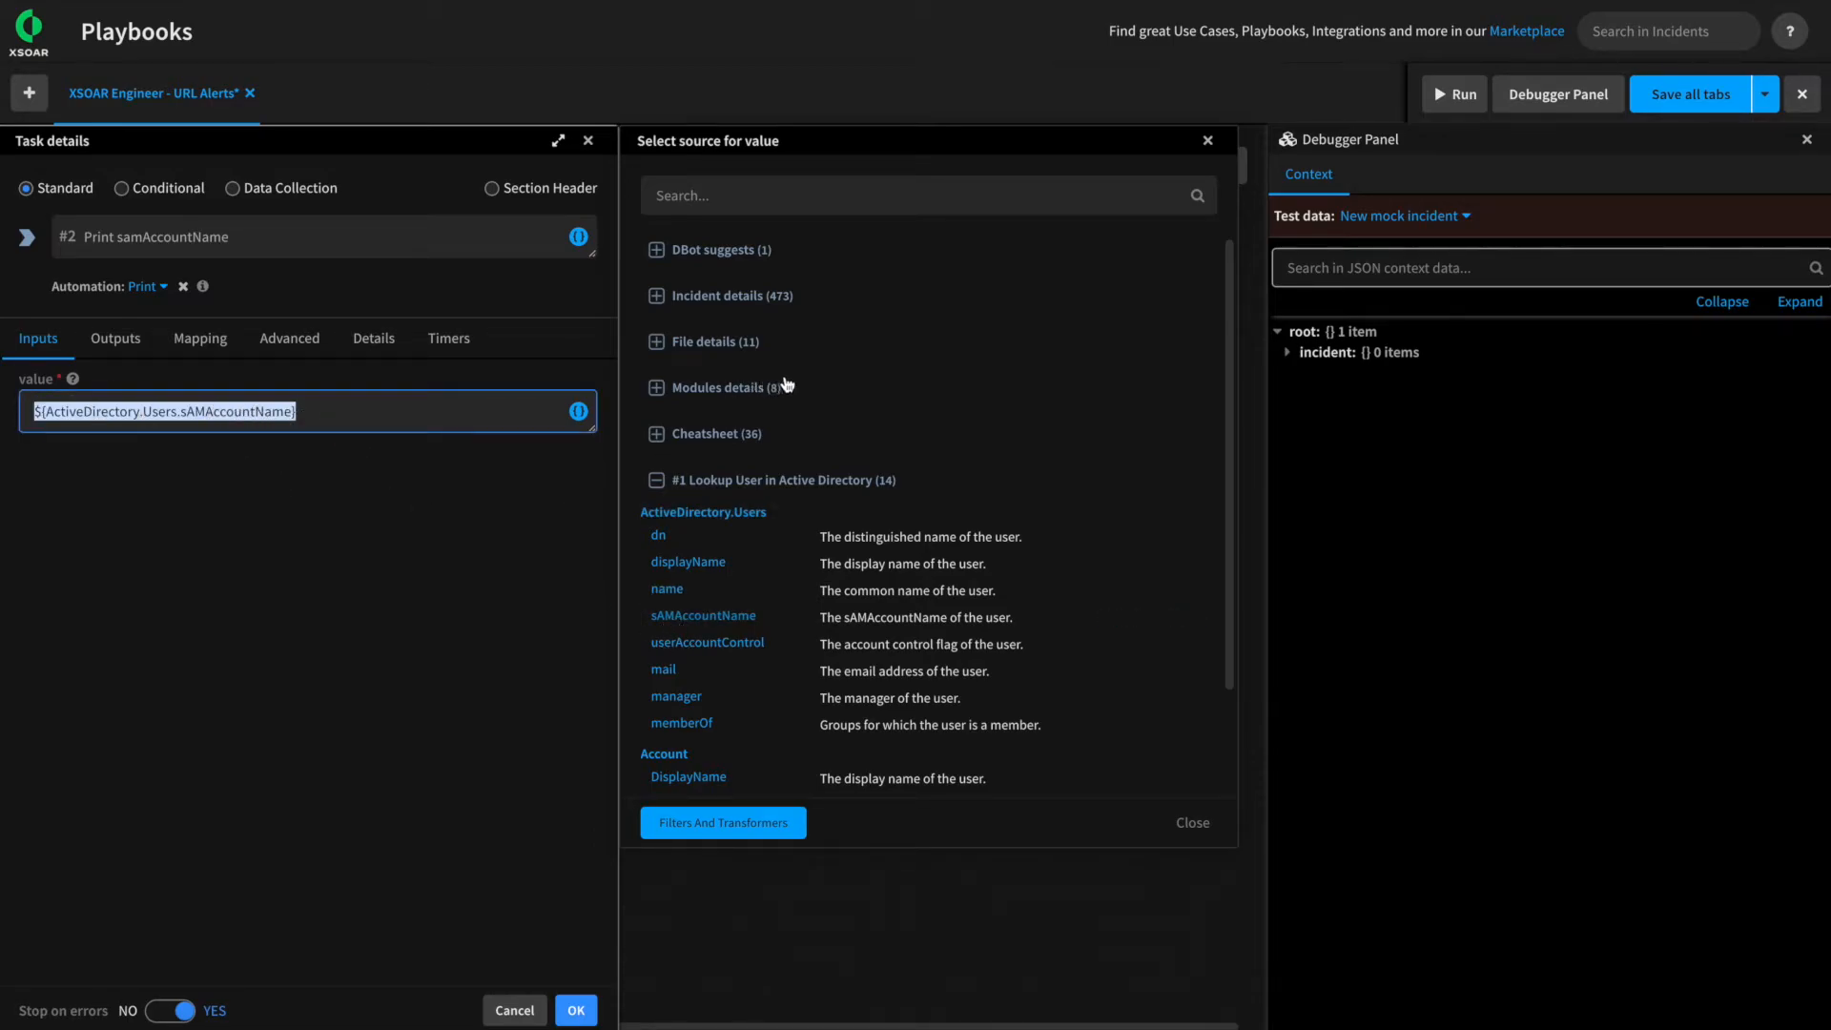
pyautogui.click(1192, 822)
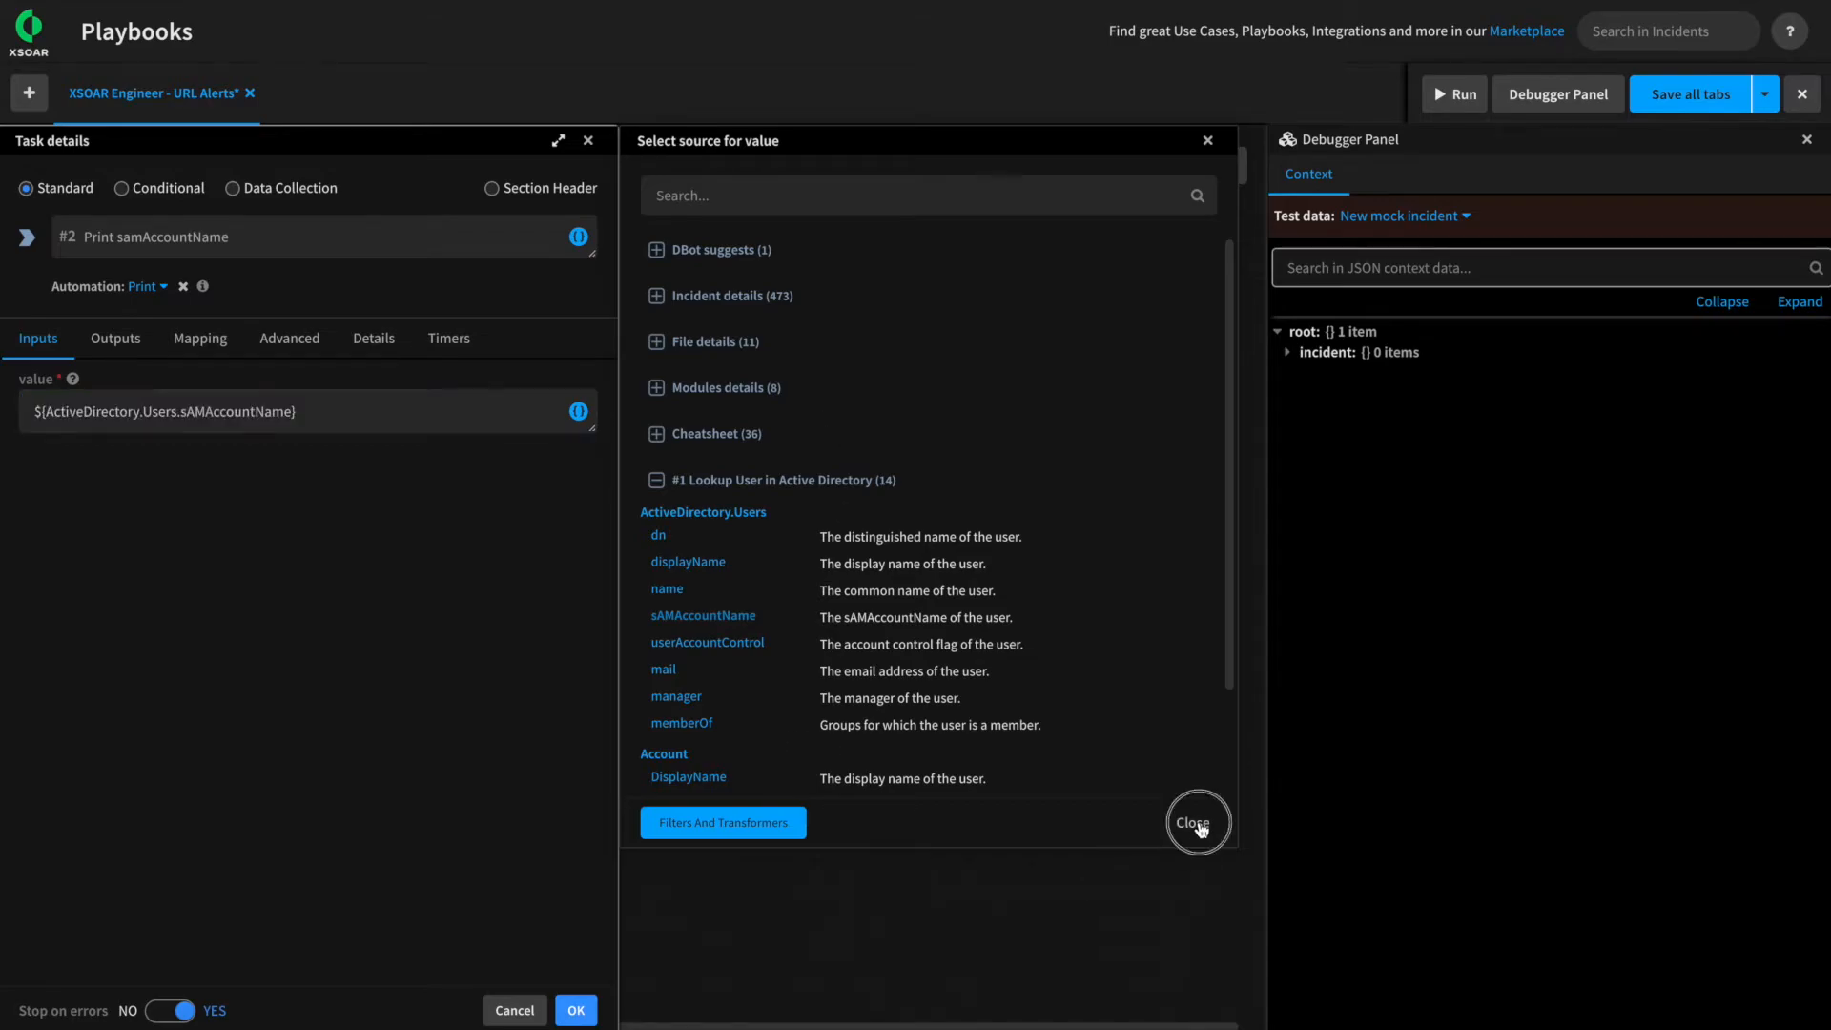
pyautogui.click(574, 1011)
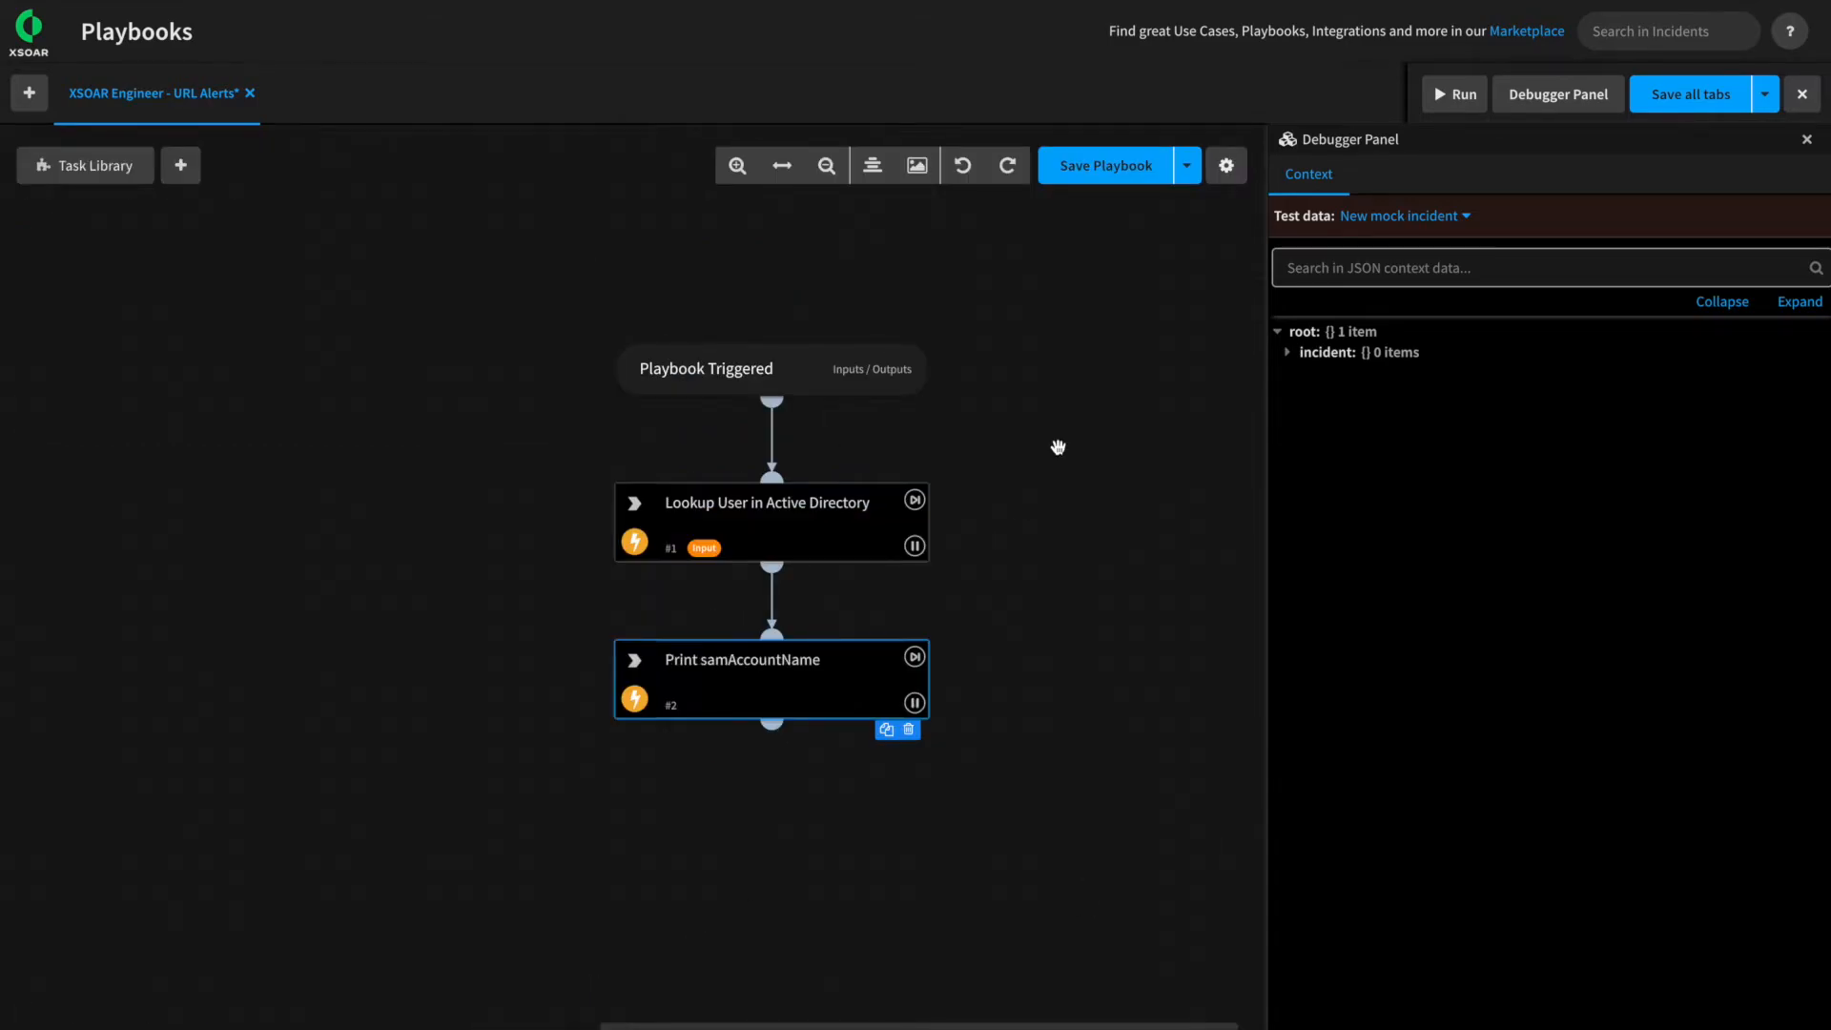
# Run the playbook in the debugger and examine both tasks' results and the ActiveDirectory context data
pyautogui.click(1442, 95)
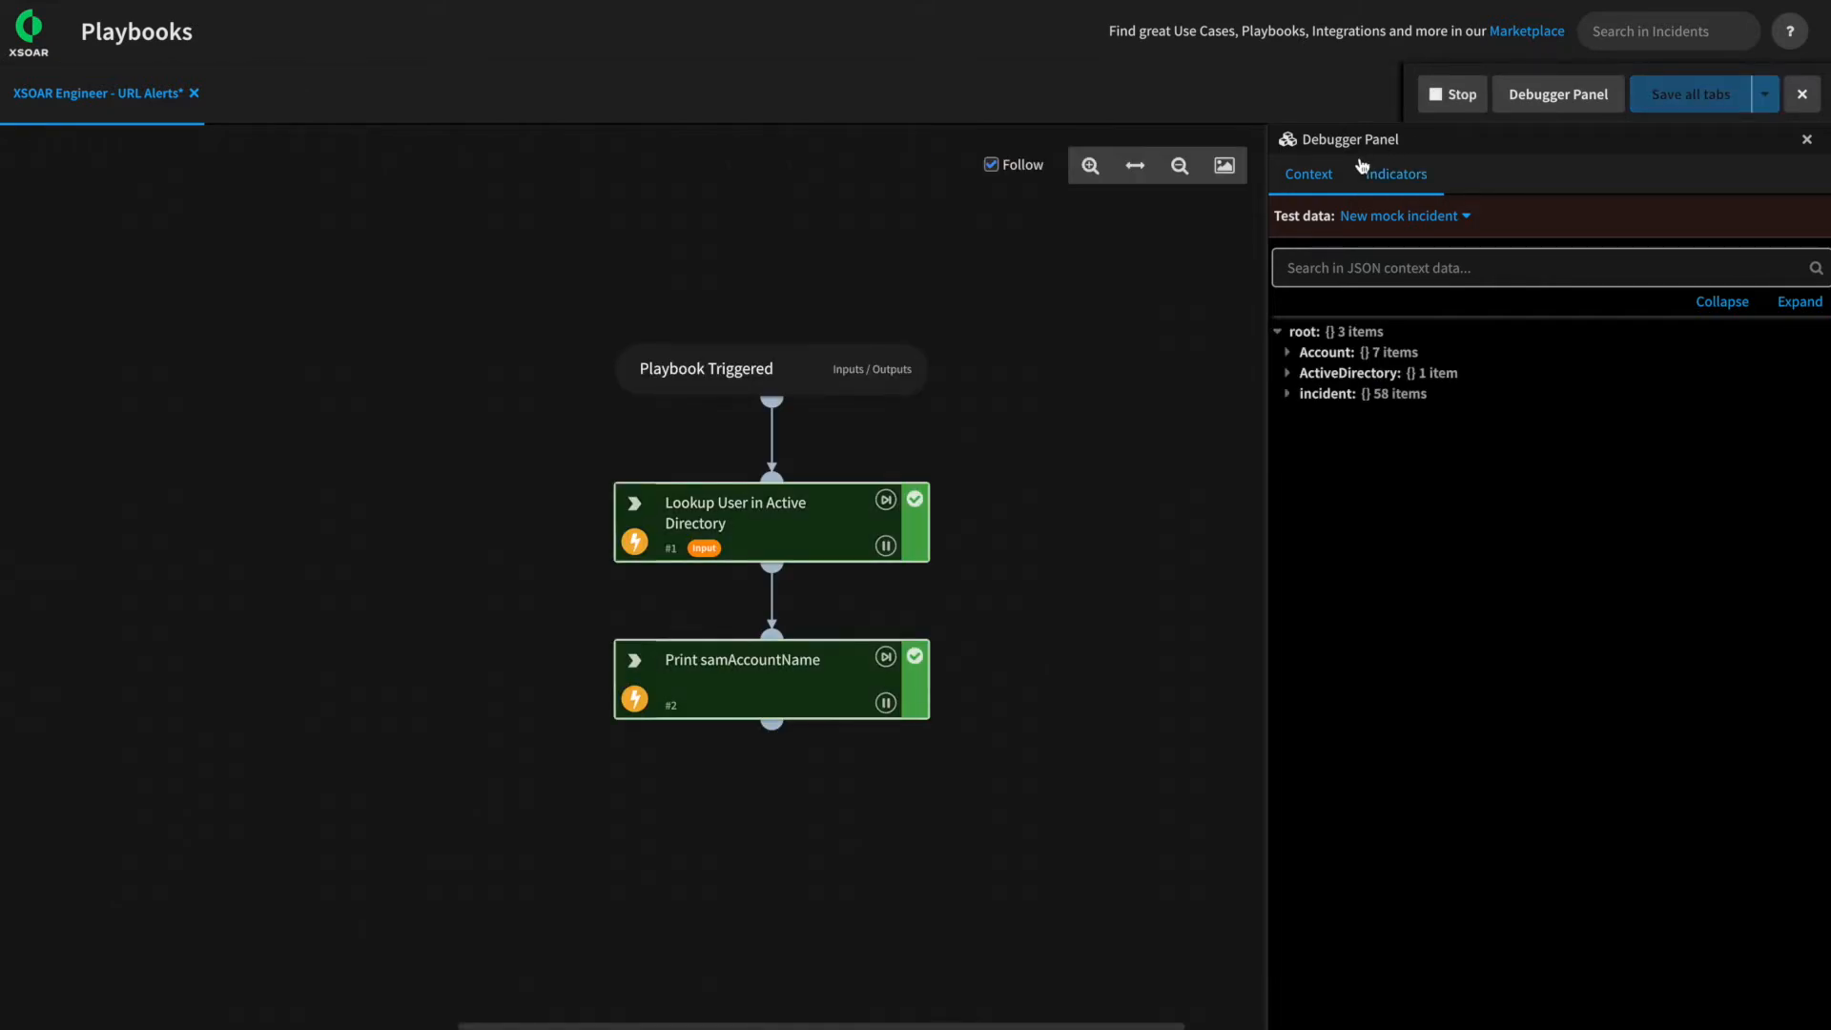
pyautogui.click(722, 523)
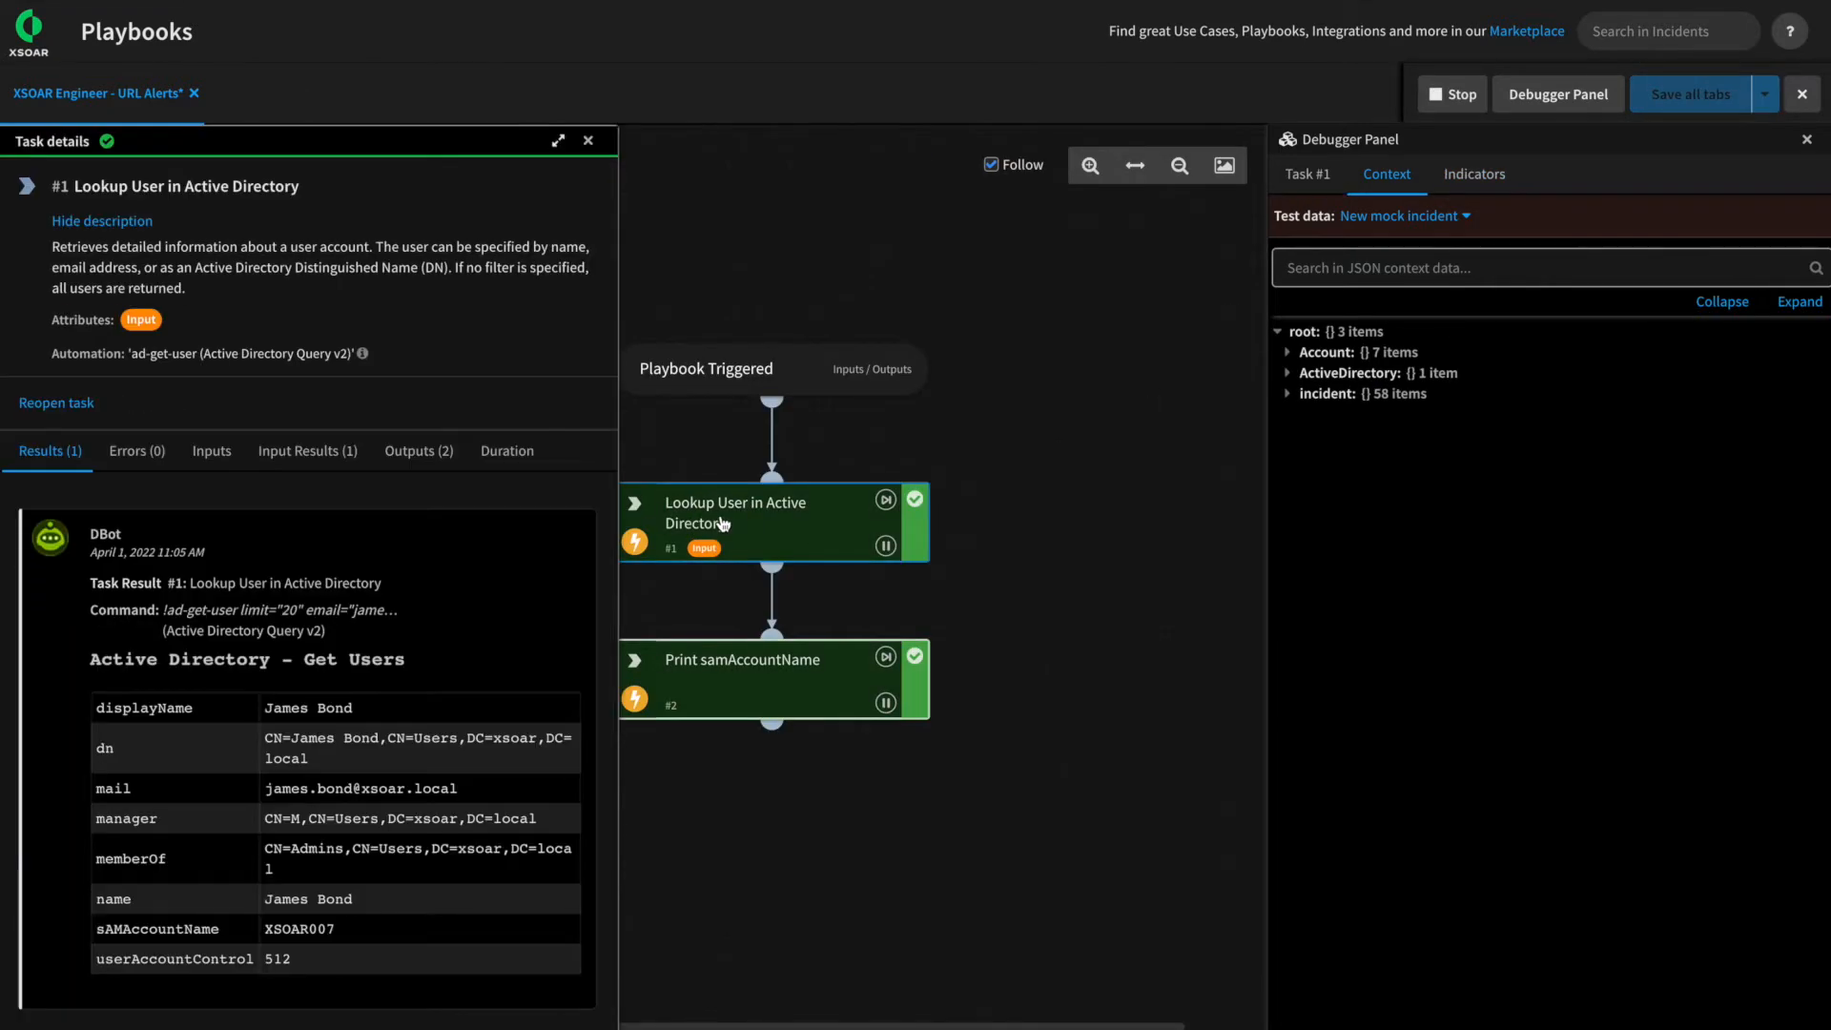
pyautogui.click(753, 672)
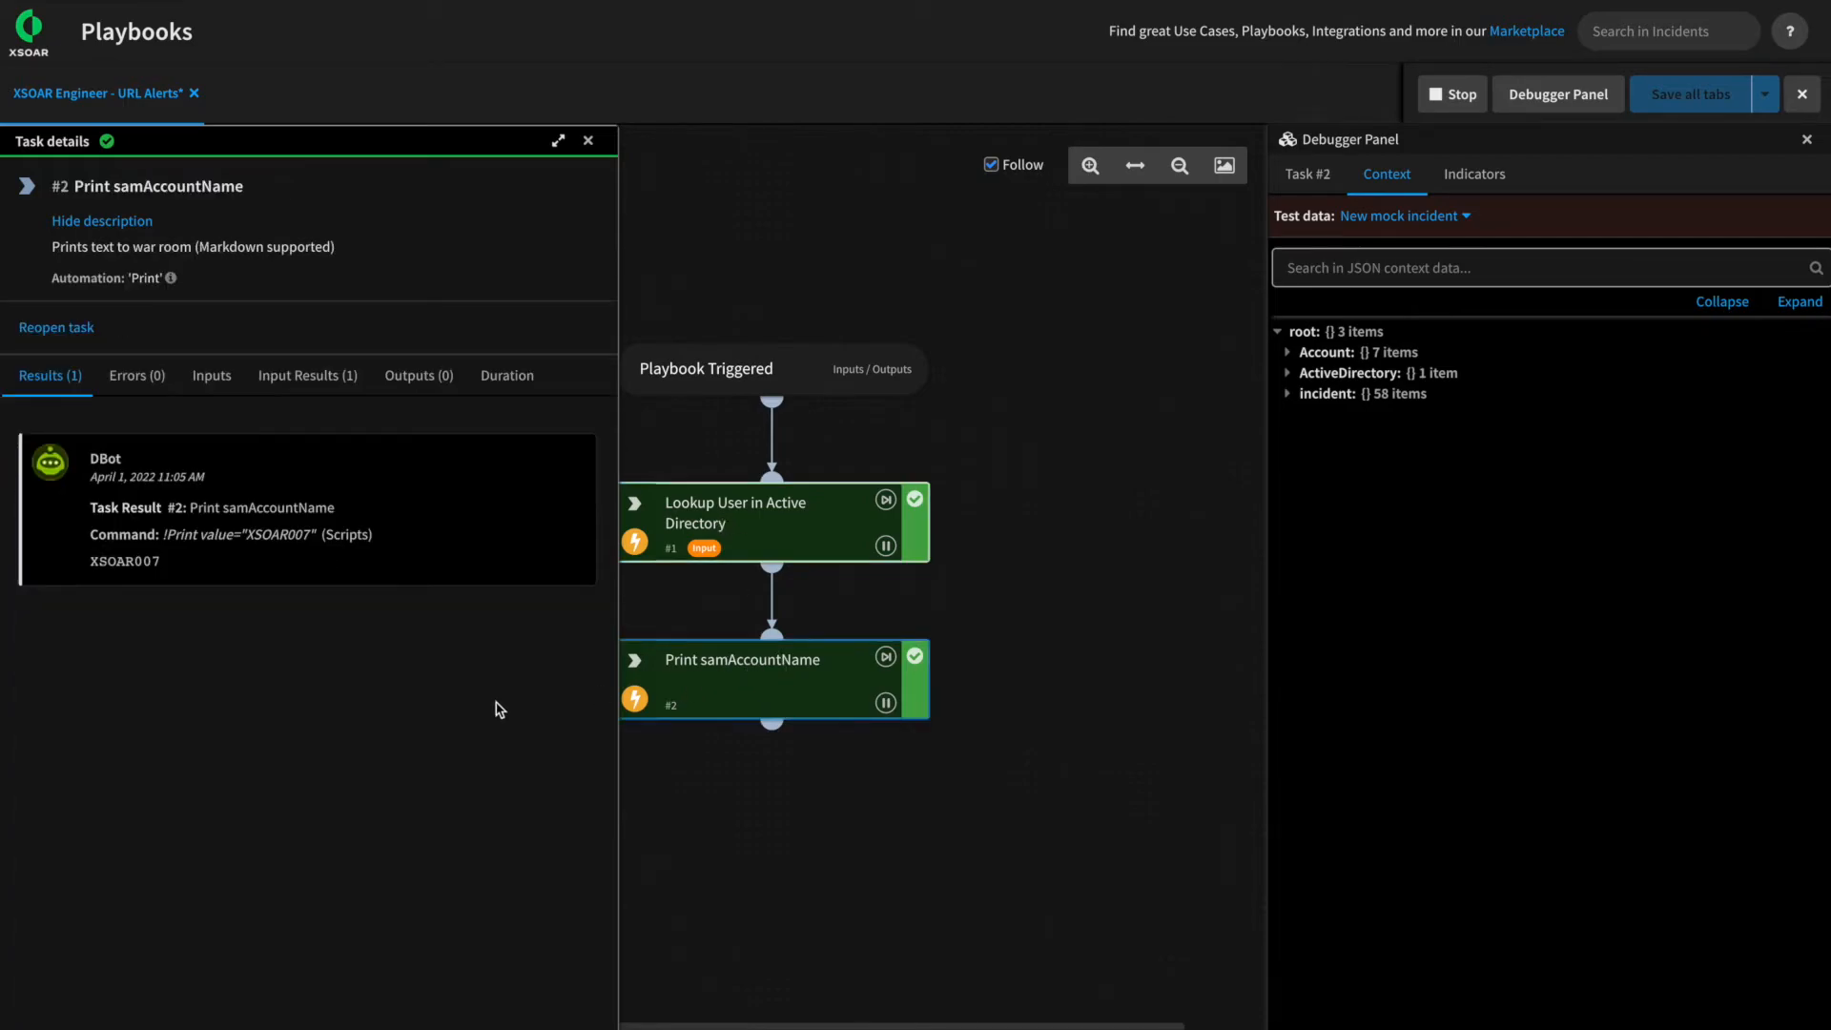
pyautogui.moveTo(165, 569); pyautogui.dragTo(82, 563)
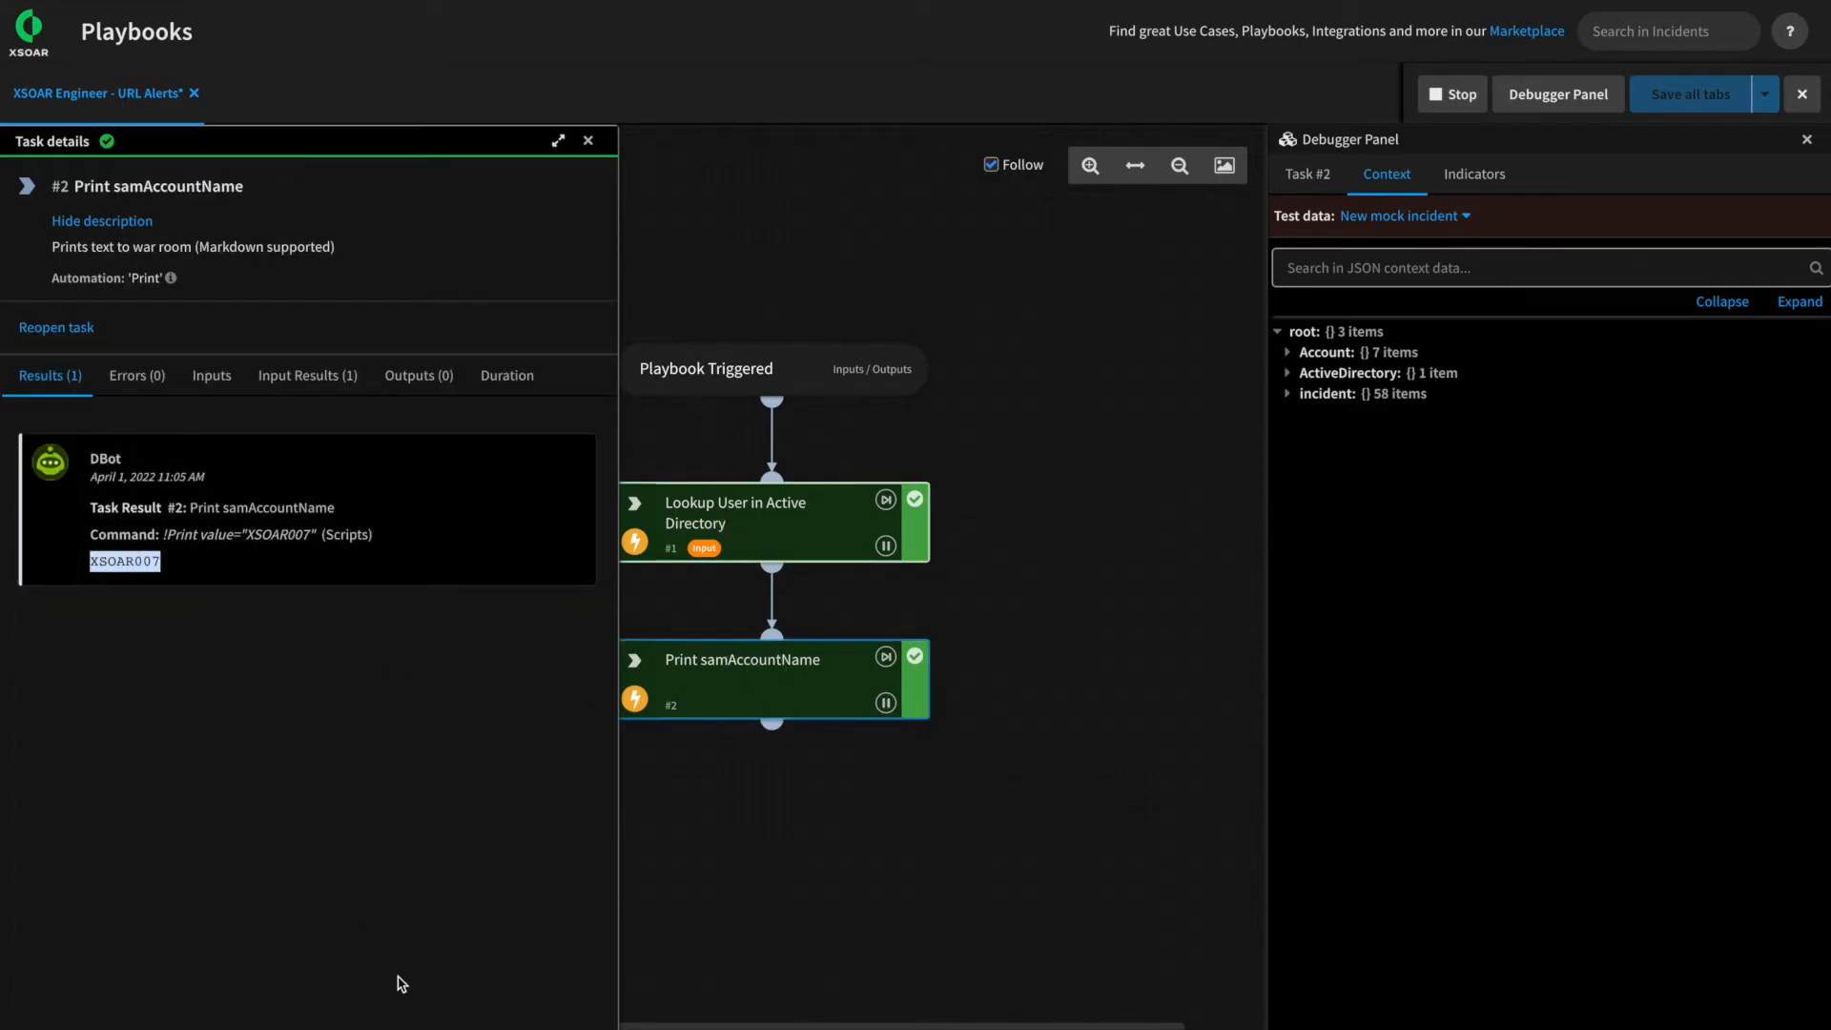
pyautogui.click(1287, 376)
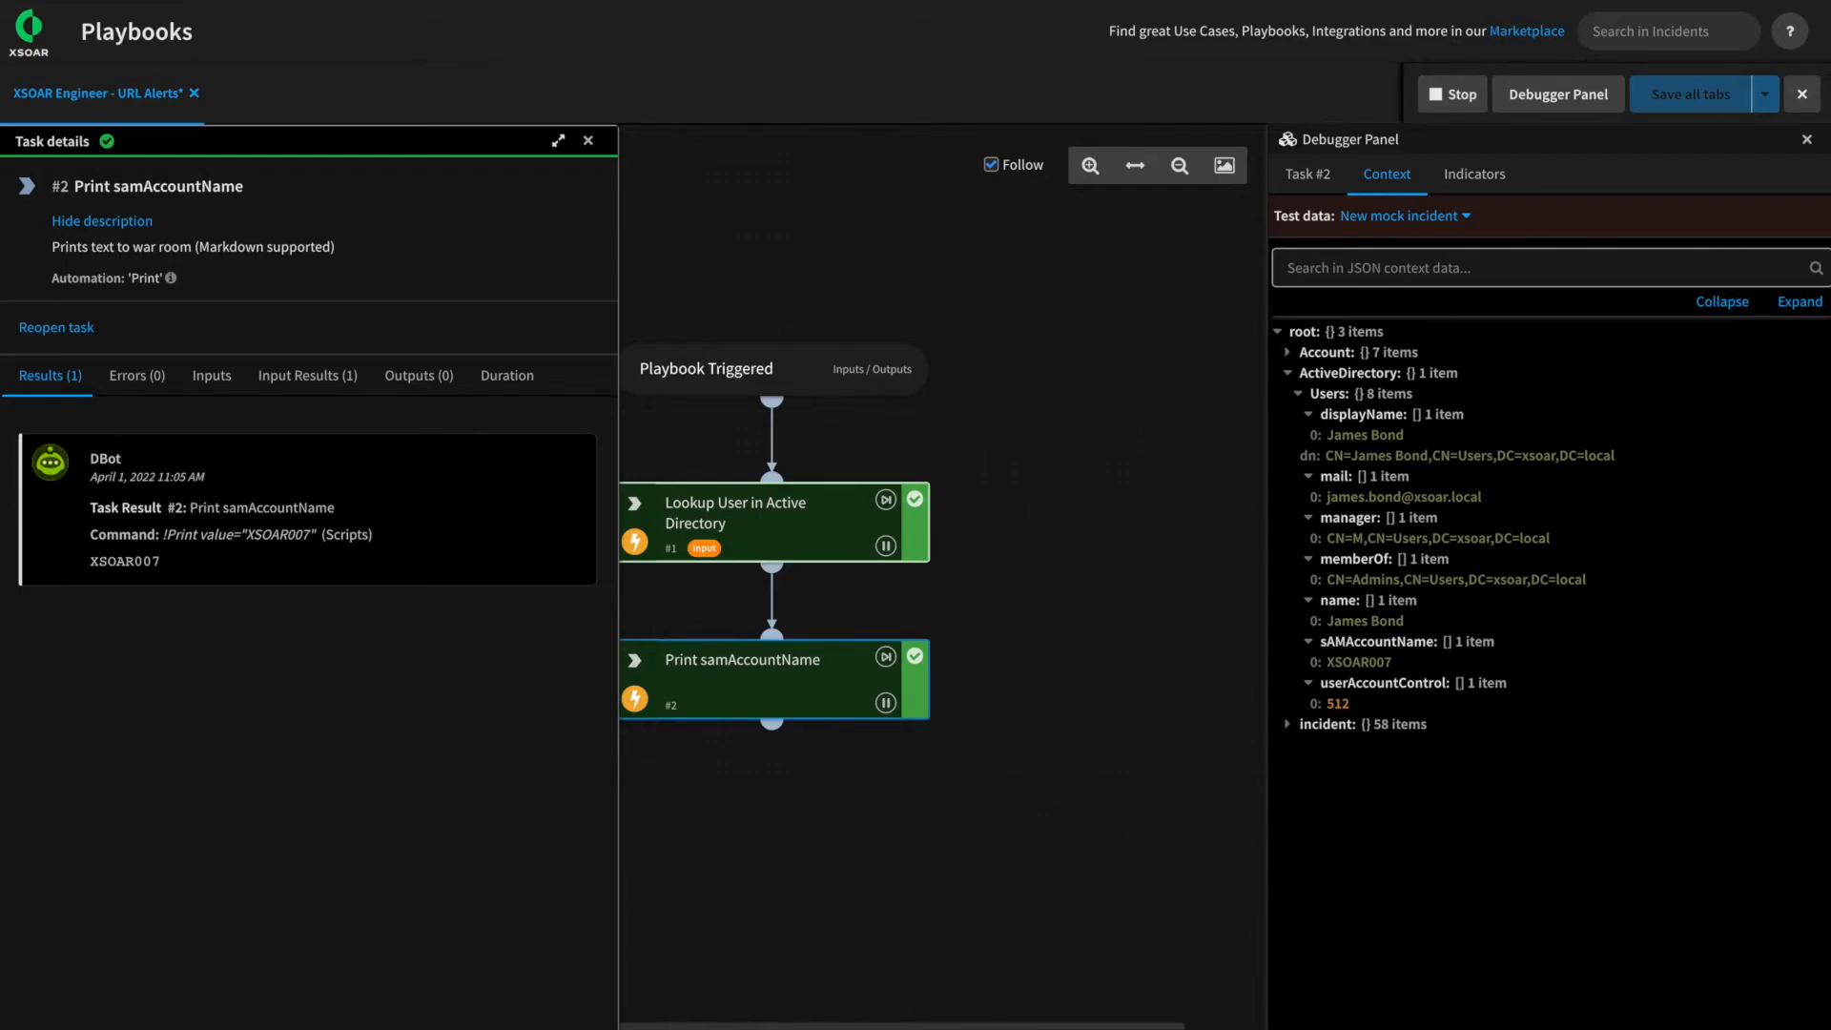
# Stop the debugger run and delete the Print samAccountName task from the playbook
pyautogui.click(1444, 107)
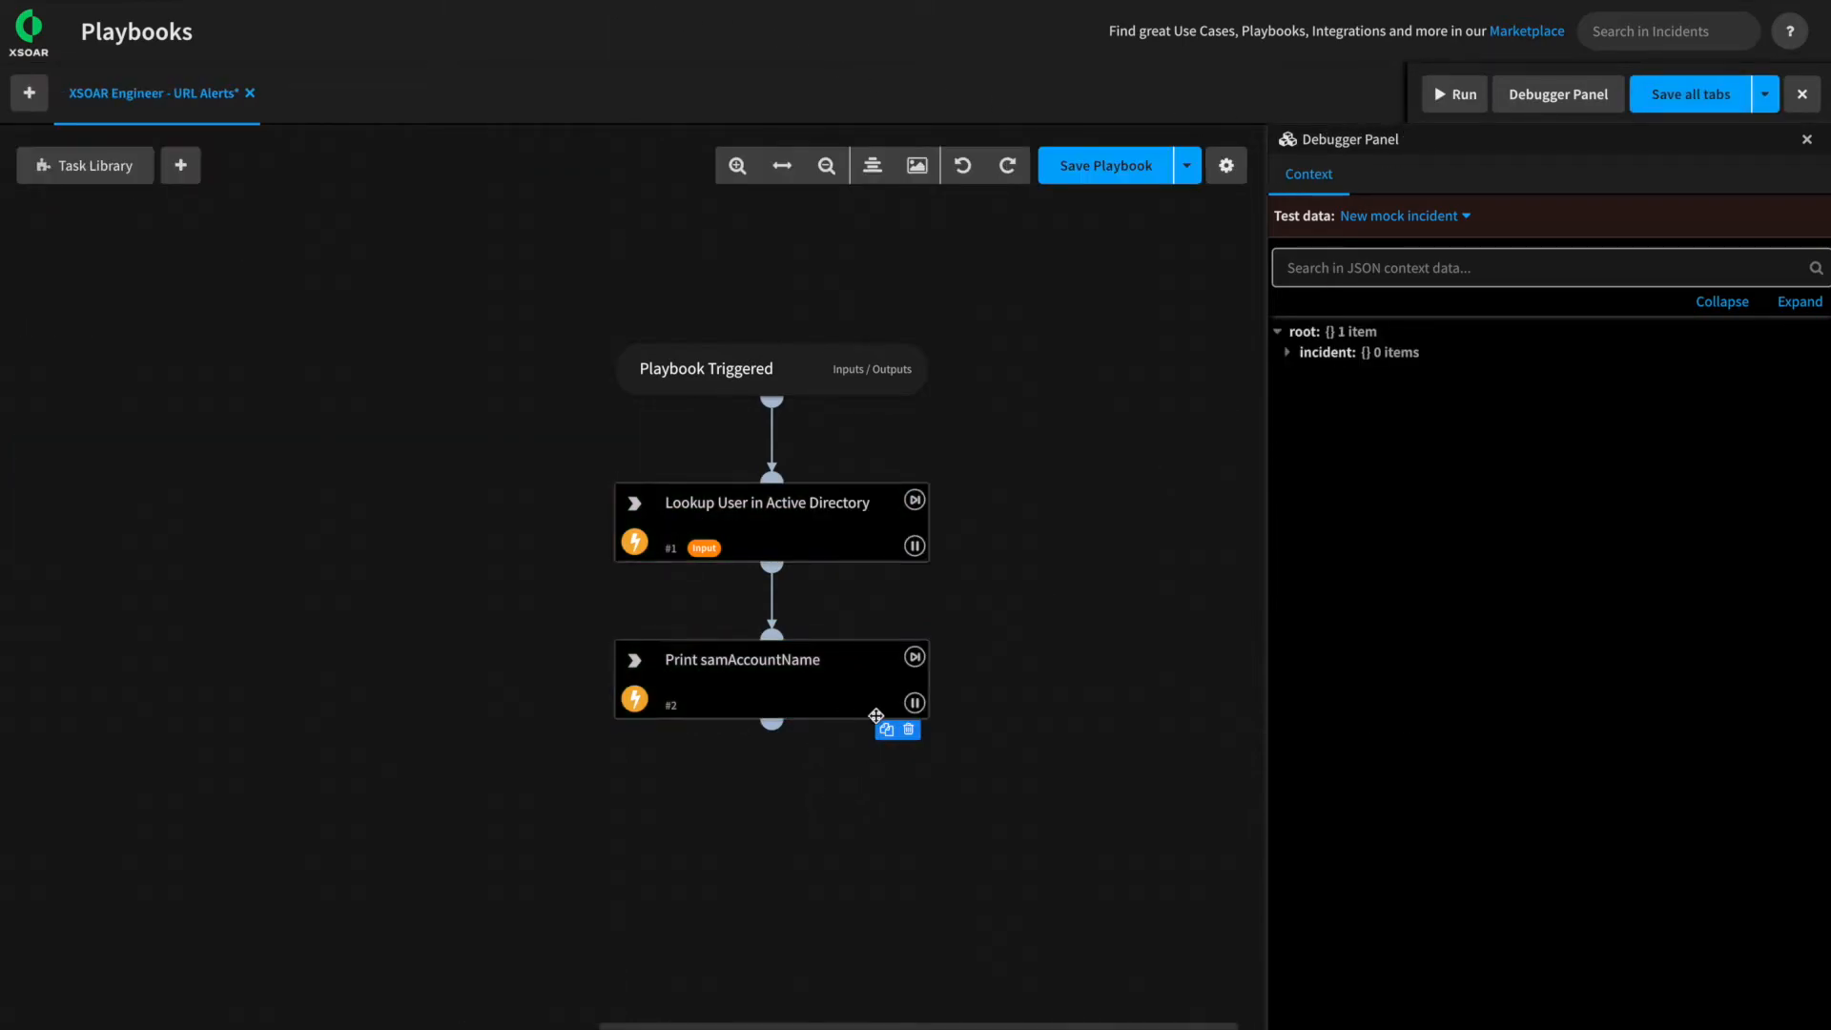
pyautogui.click(908, 729)
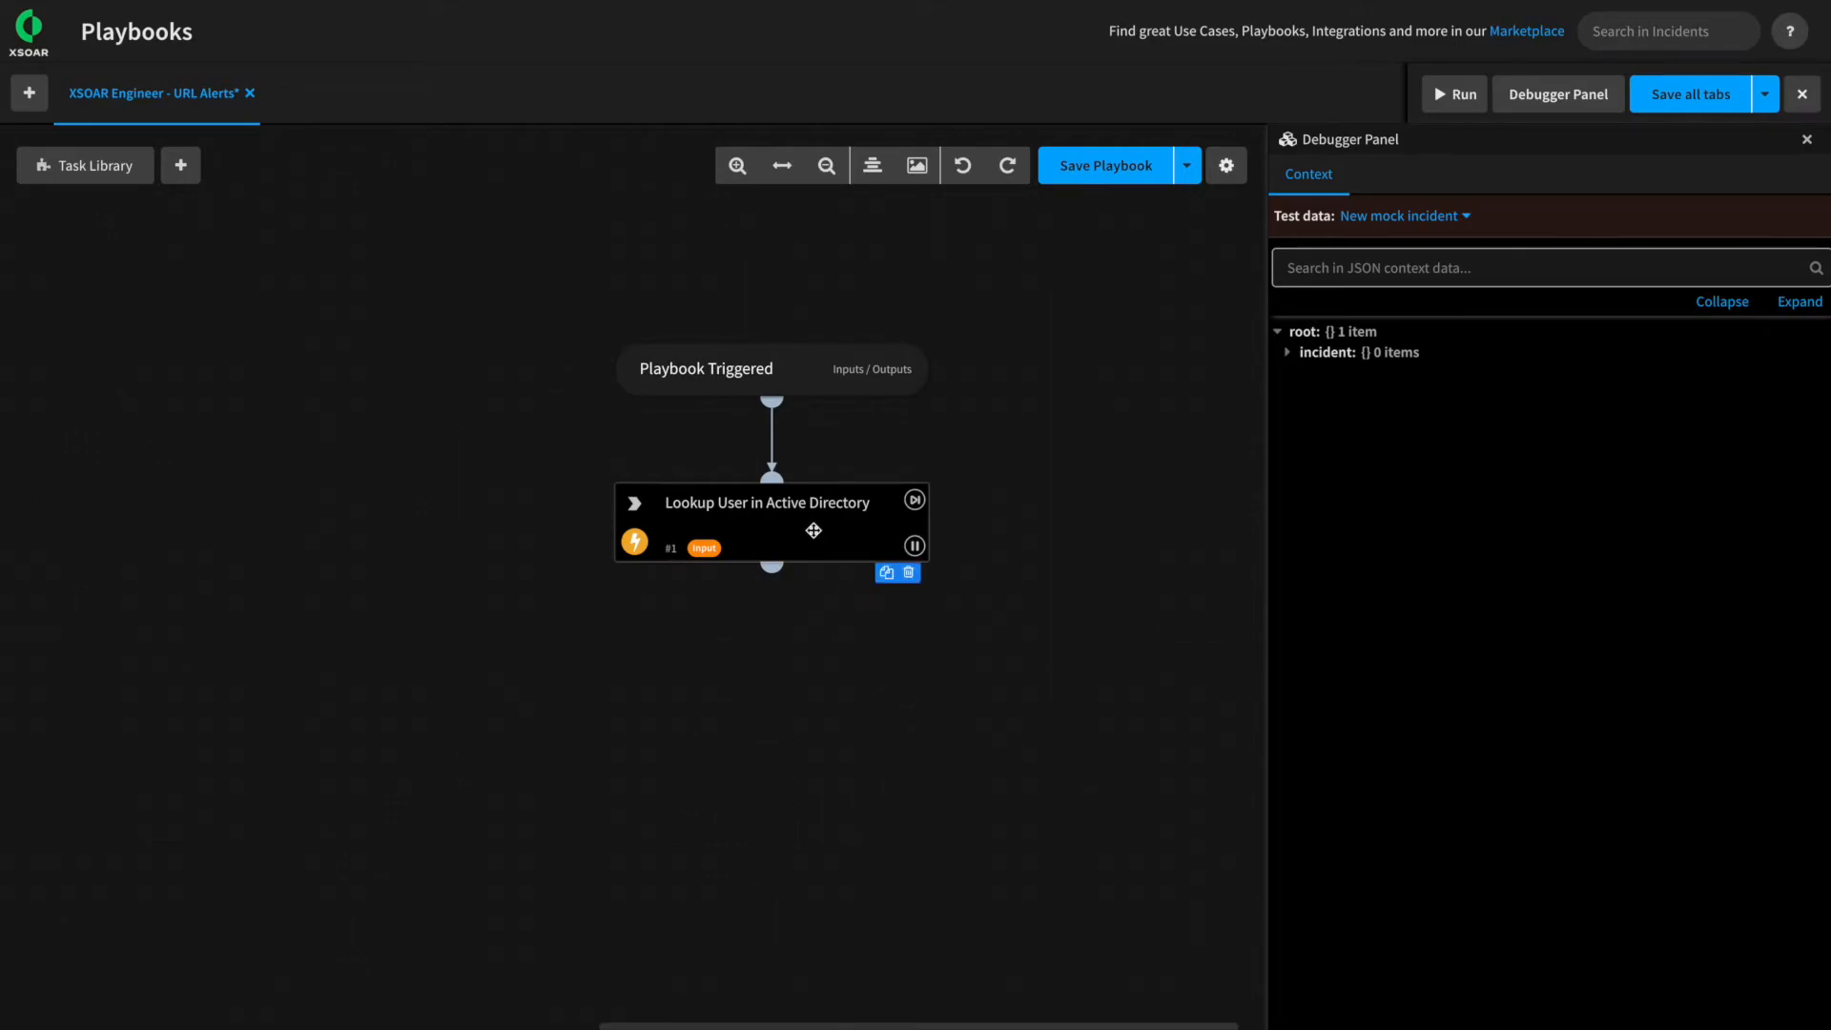
# Examine the Lookup User in Active Directory task's inputs, outputs, output mapping and the integration instances it can use
pyautogui.click(814, 530)
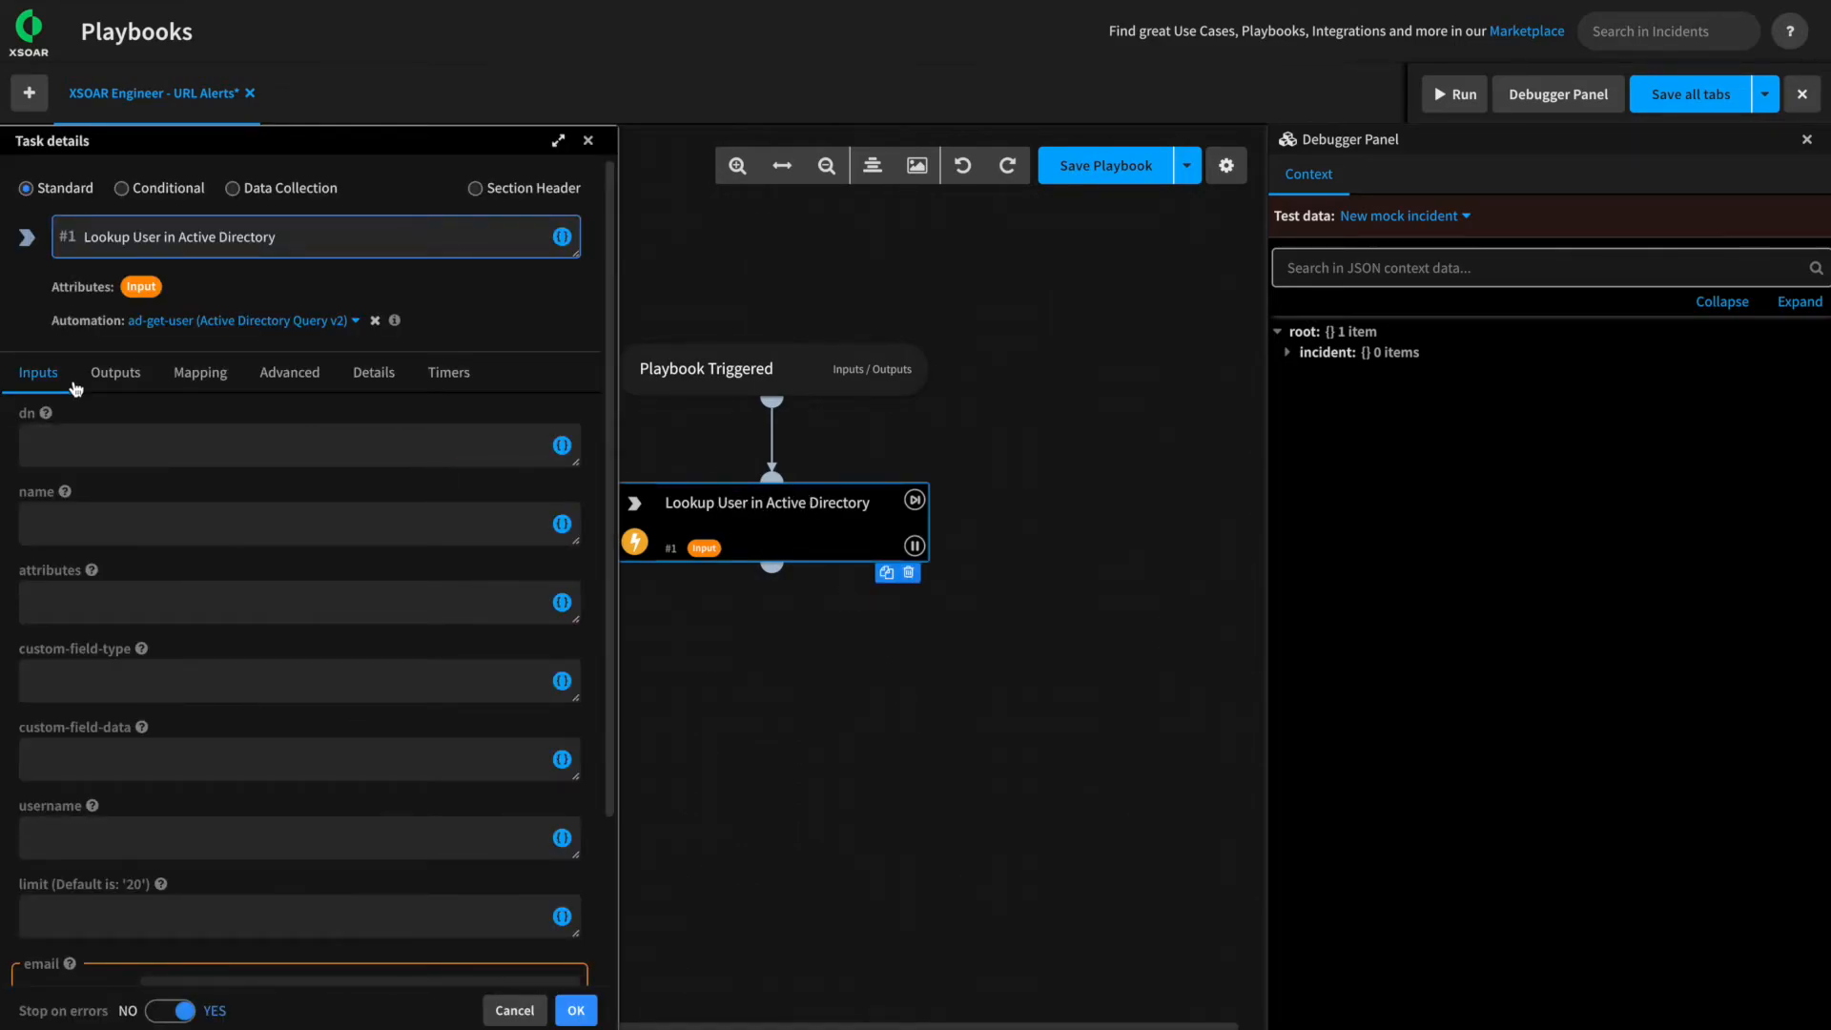
pyautogui.scroll(-3, 90, 768)
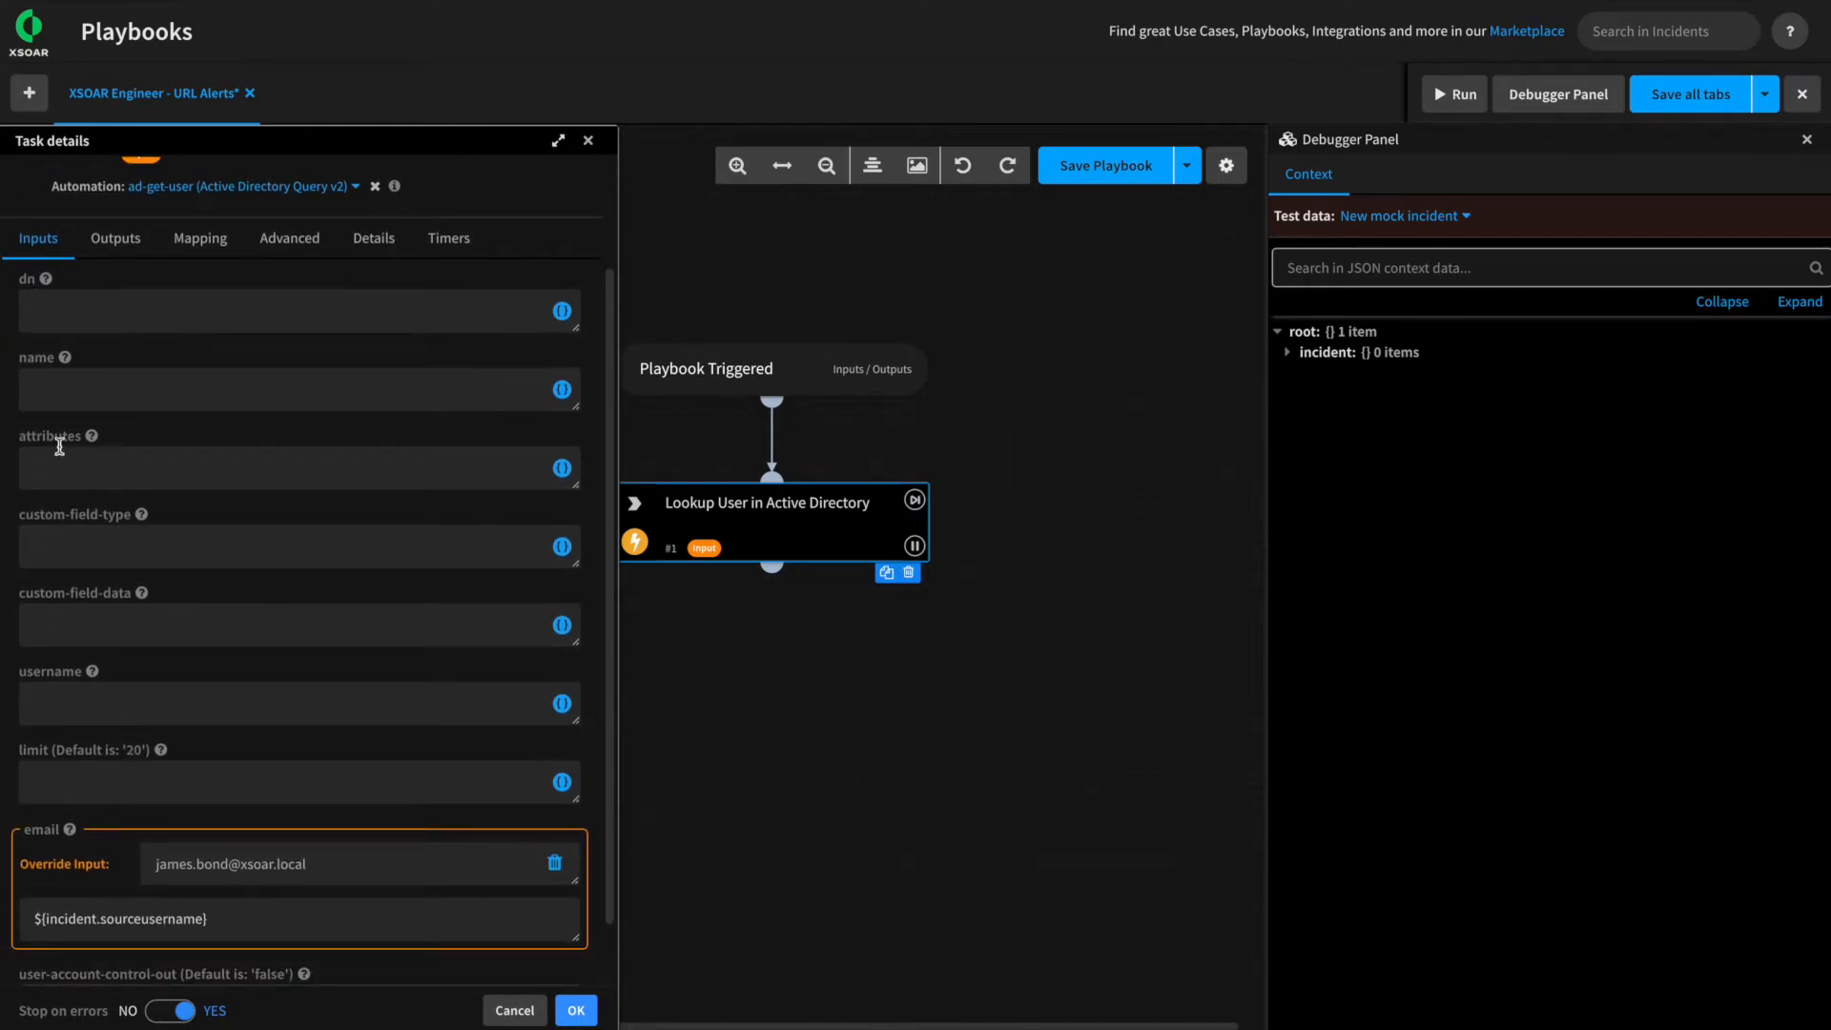
pyautogui.click(130, 237)
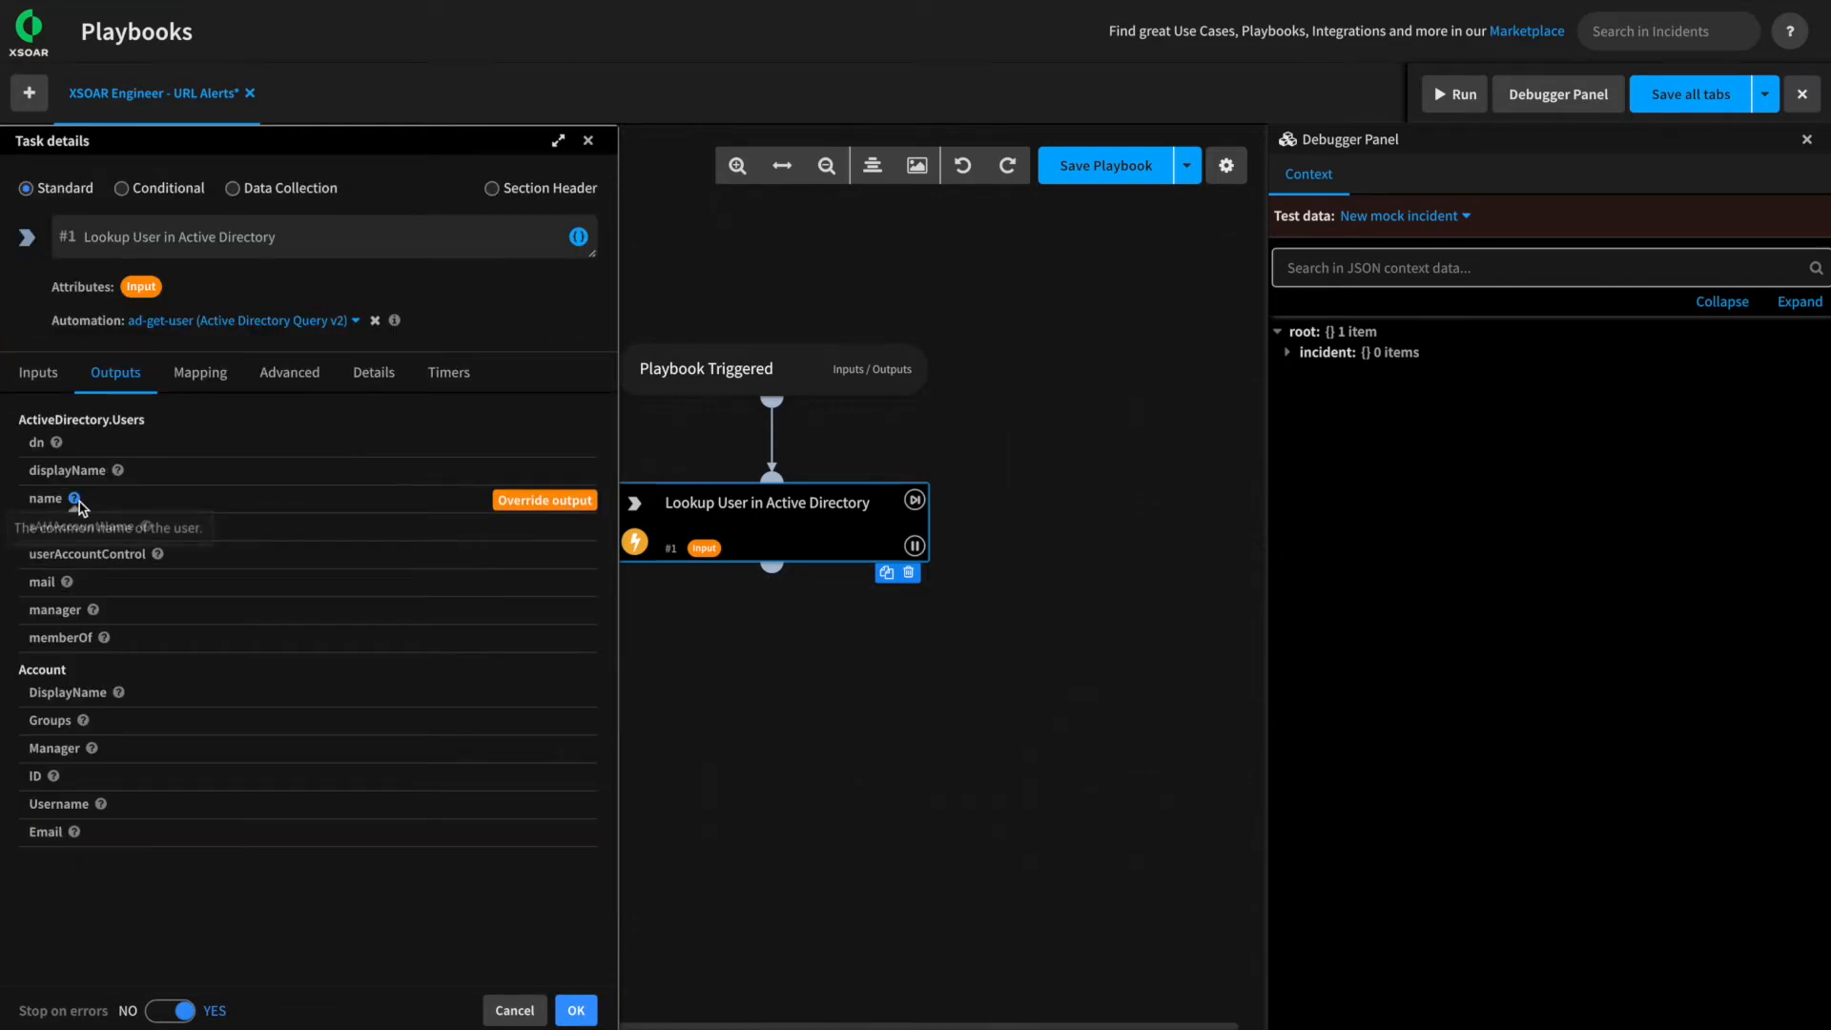
pyautogui.moveTo(15, 420); pyautogui.dragTo(151, 422)
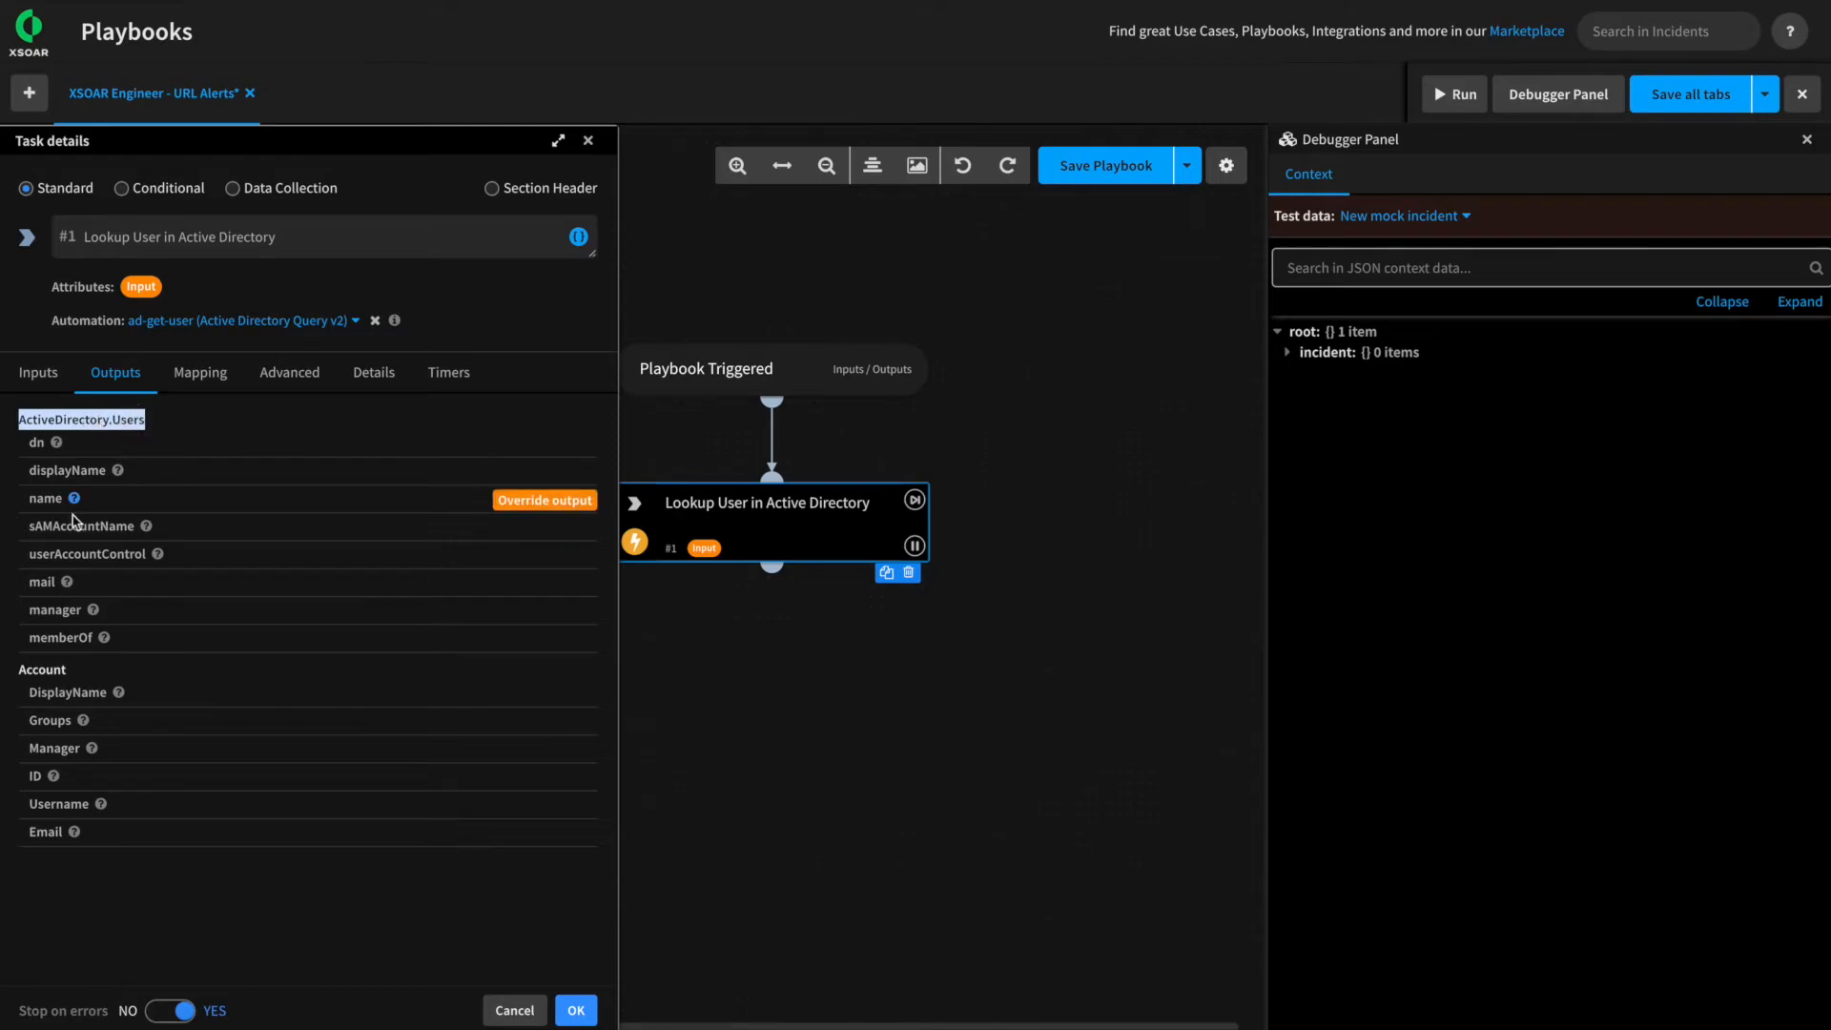
pyautogui.moveTo(74, 499)
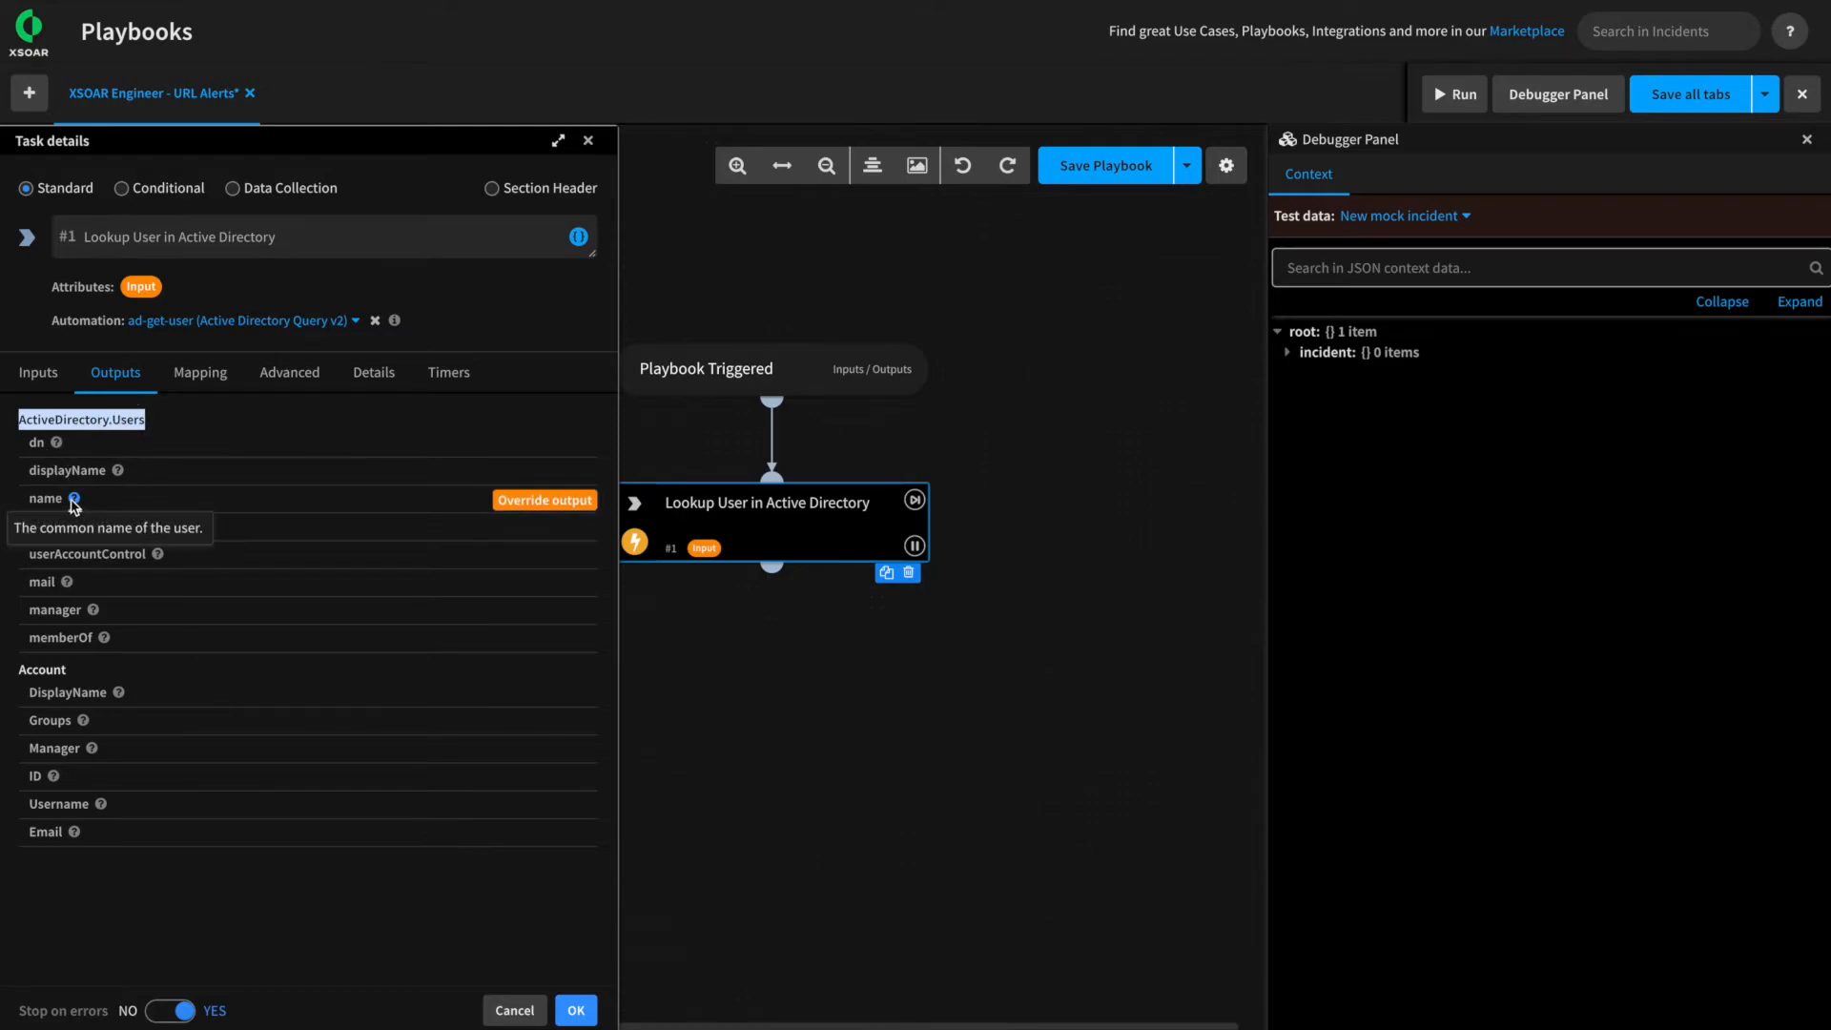
pyautogui.click(183, 425)
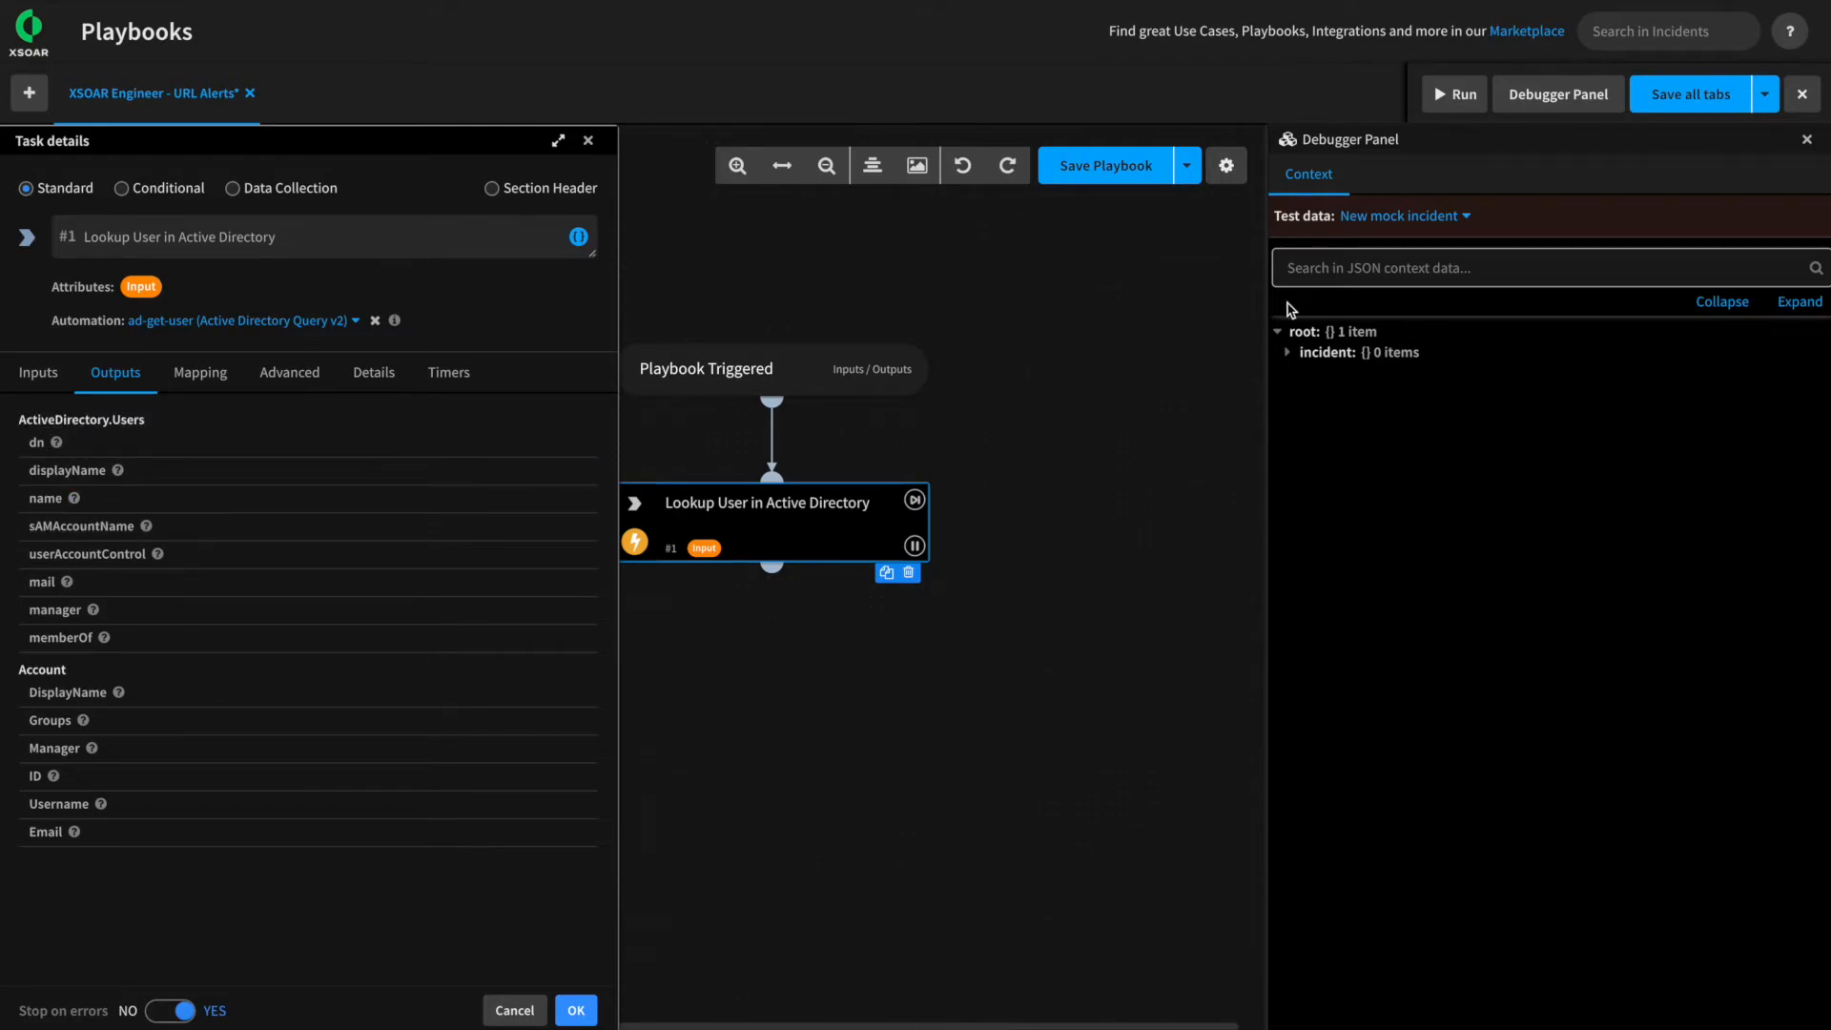
pyautogui.moveTo(562, 617)
pyautogui.click(40, 377)
pyautogui.click(201, 386)
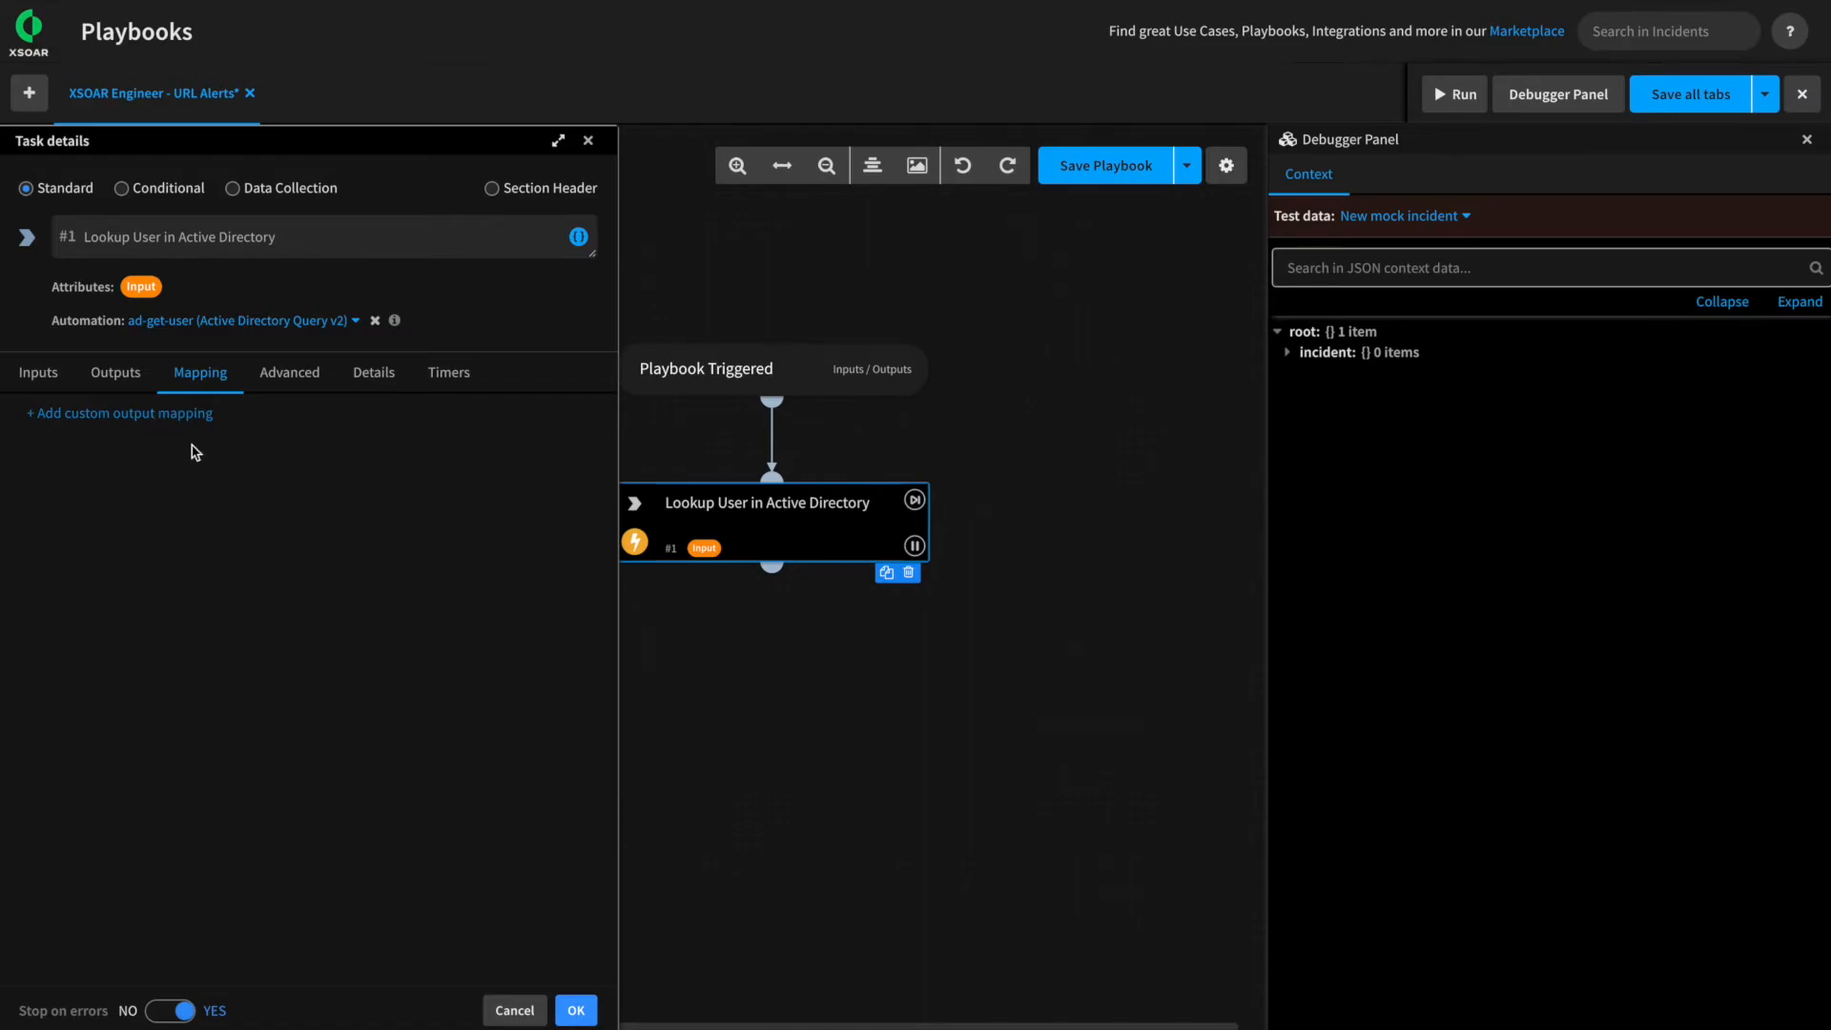
pyautogui.click(292, 382)
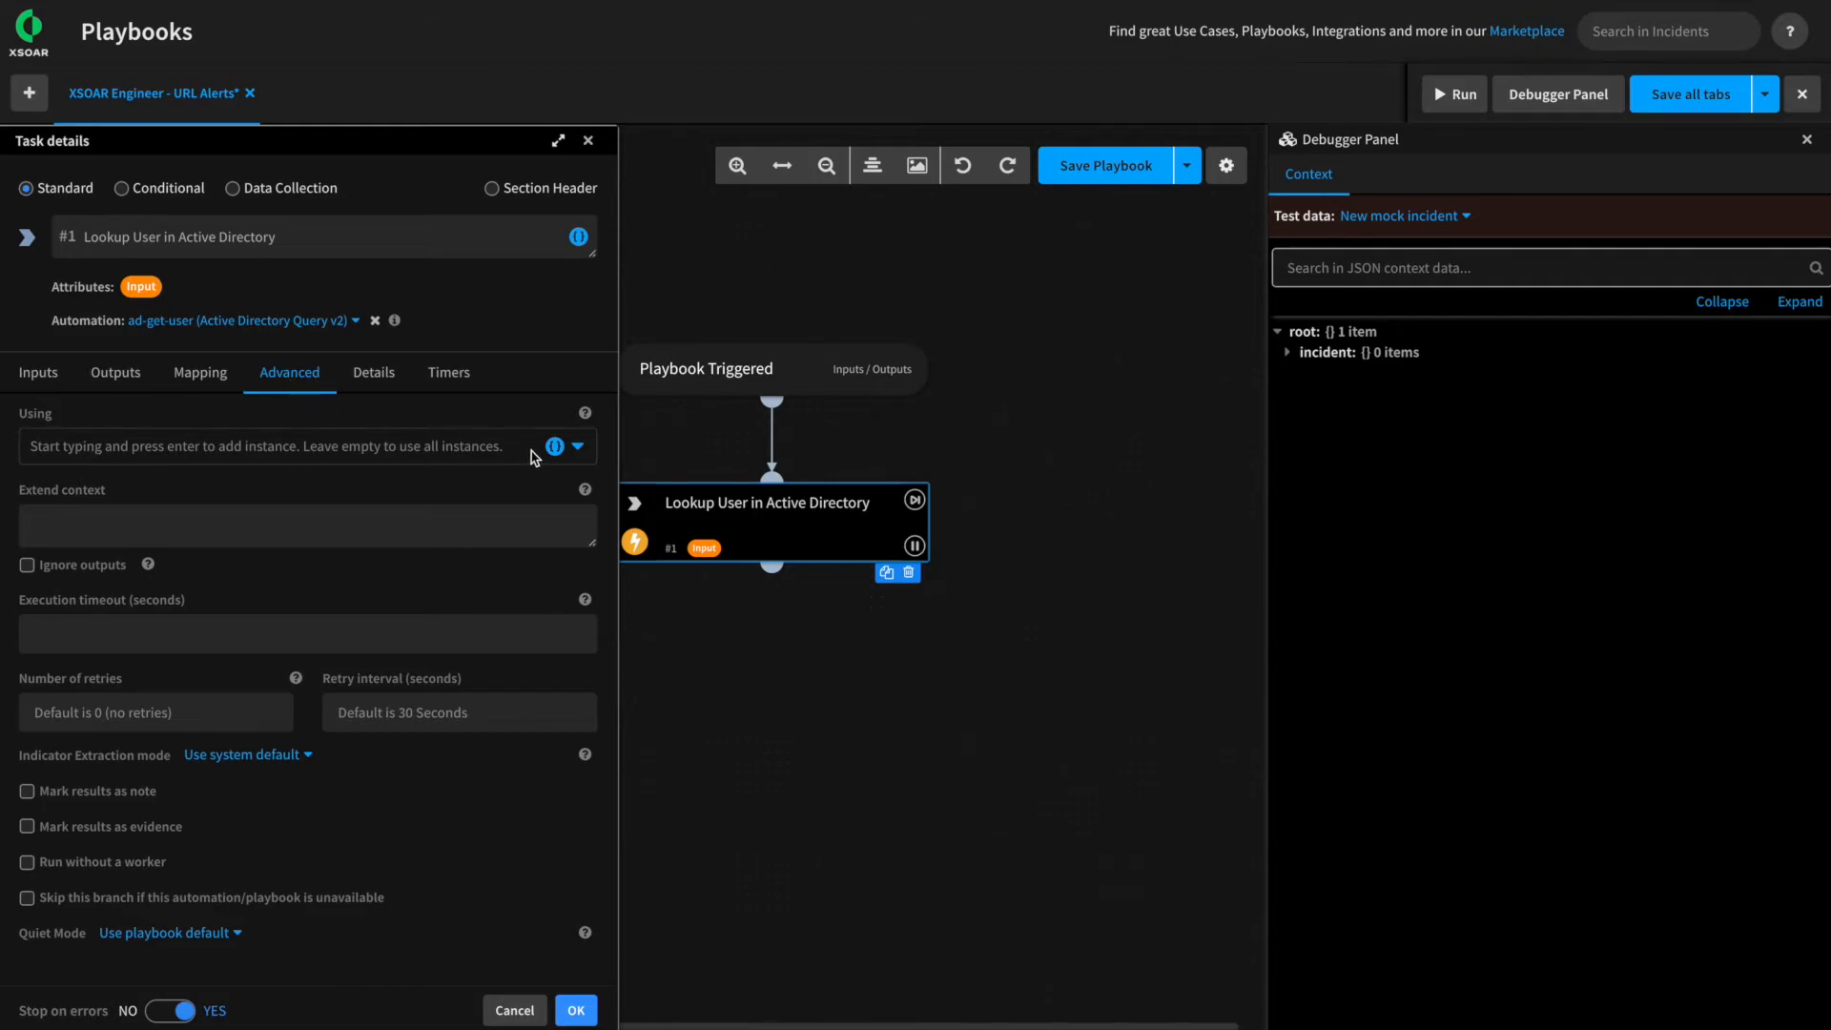
pyautogui.click(578, 448)
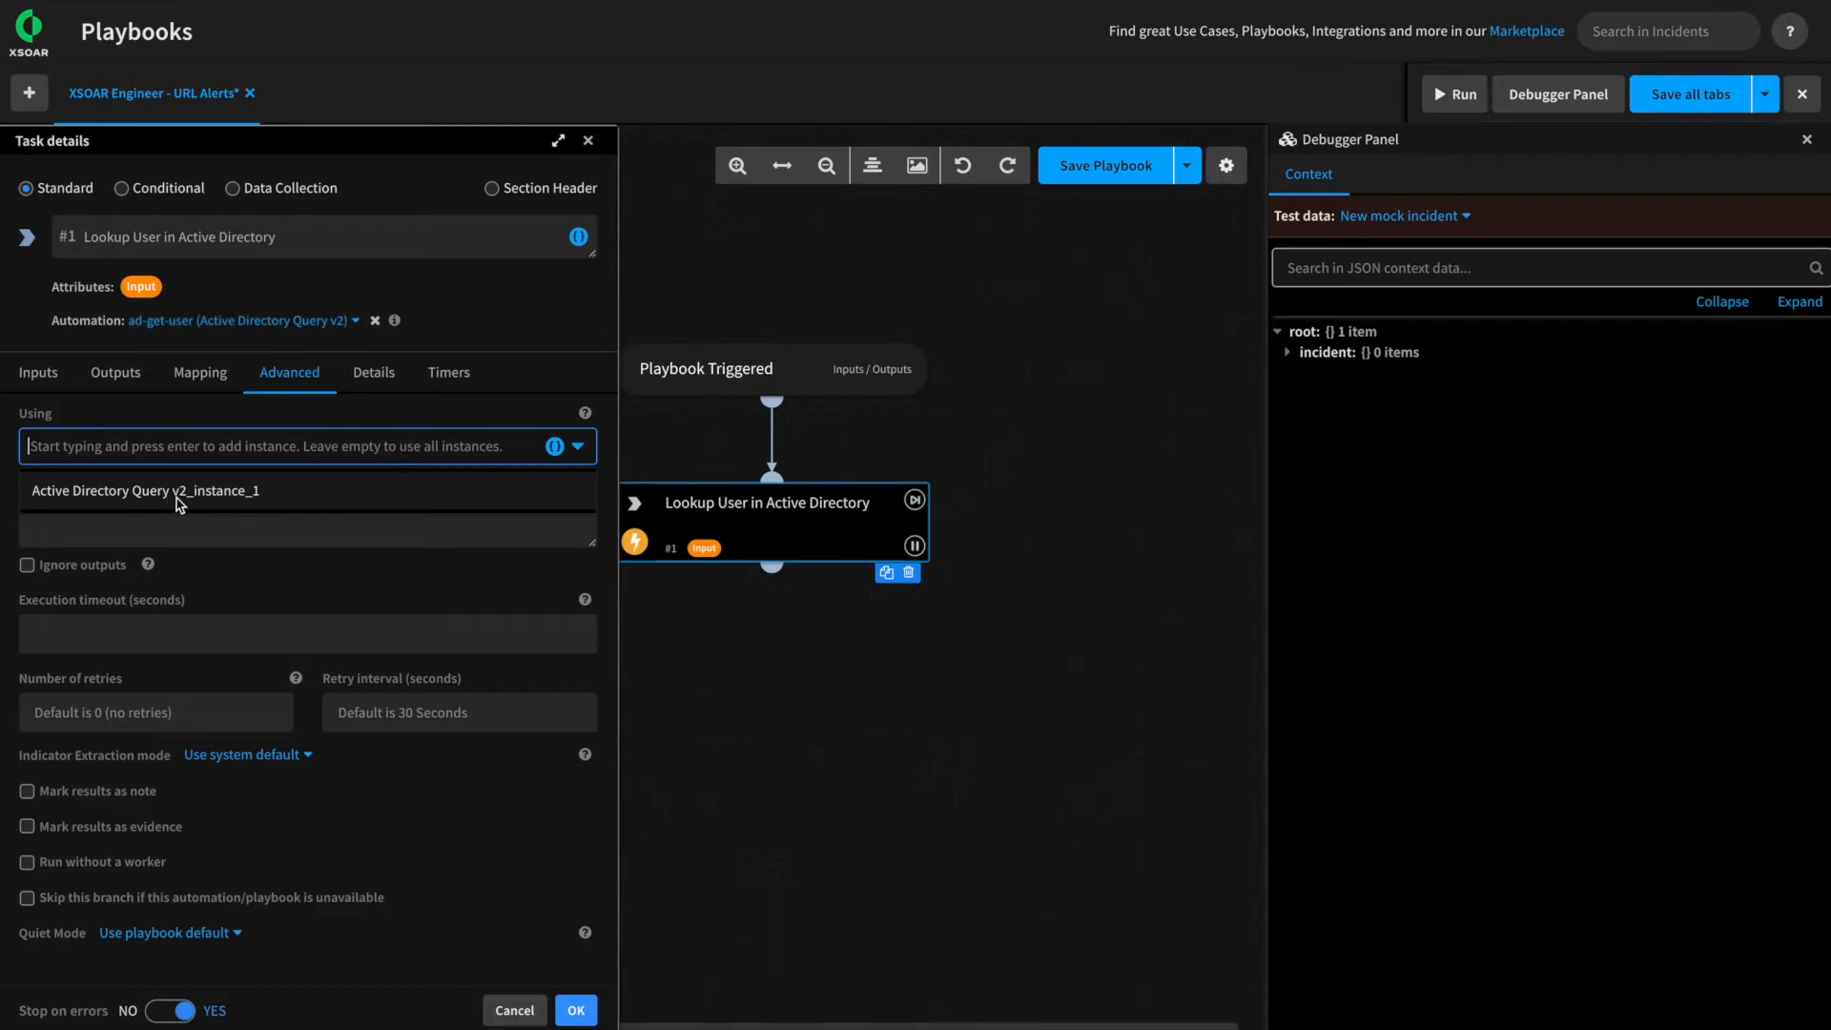
pyautogui.click(146, 419)
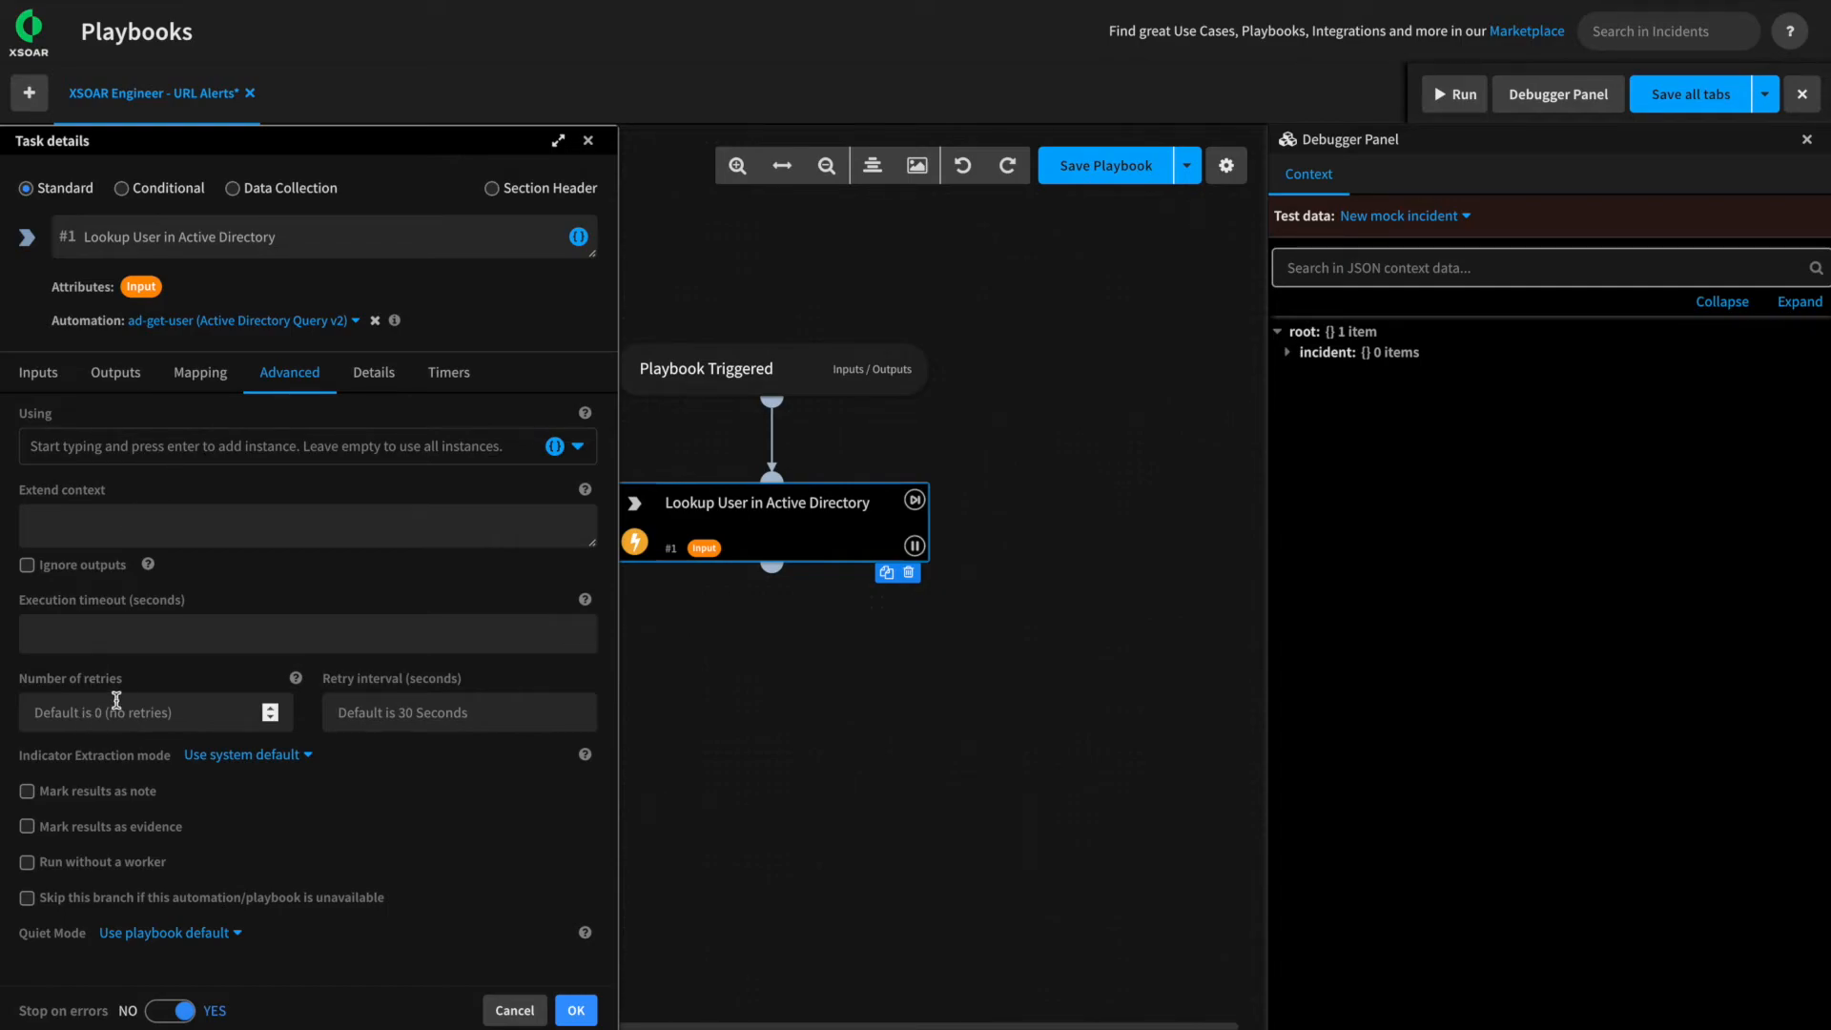
# Set the lookup task's number of retries to 1 and its retry interval to 60 seconds
pyautogui.moveTo(137, 687); pyautogui.dragTo(12, 682)
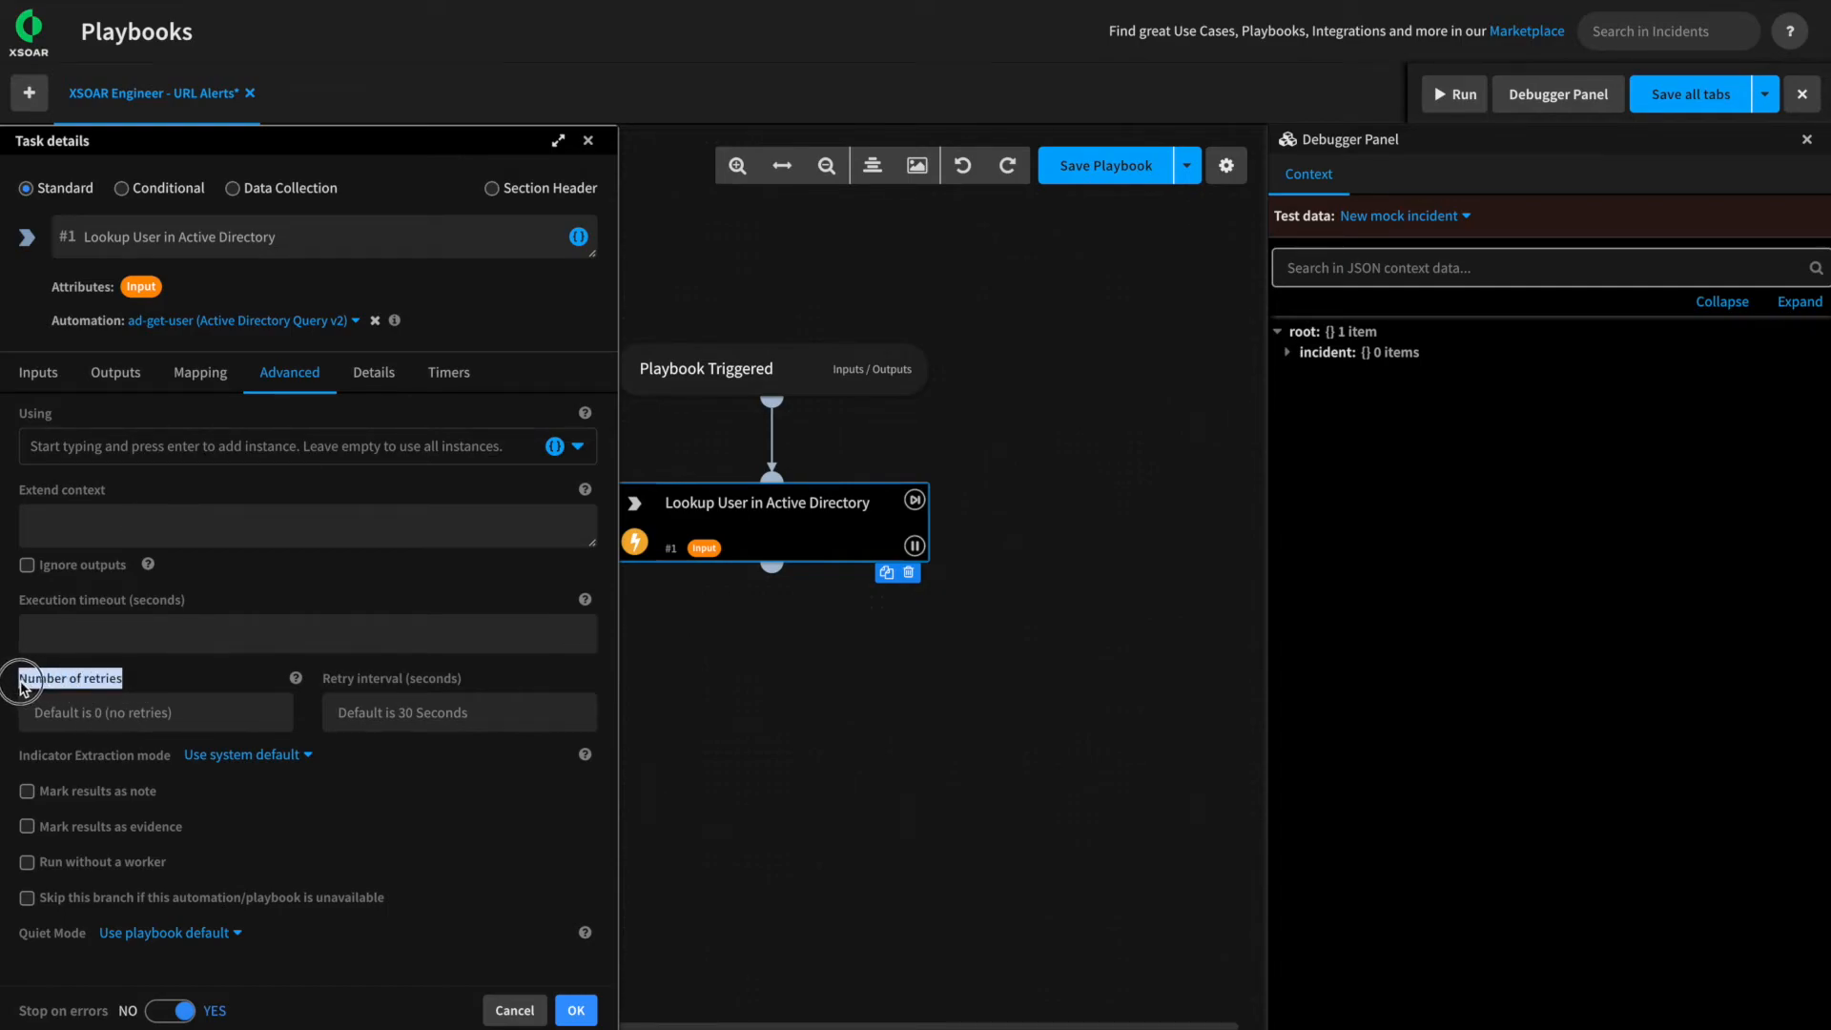
pyautogui.click(153, 683)
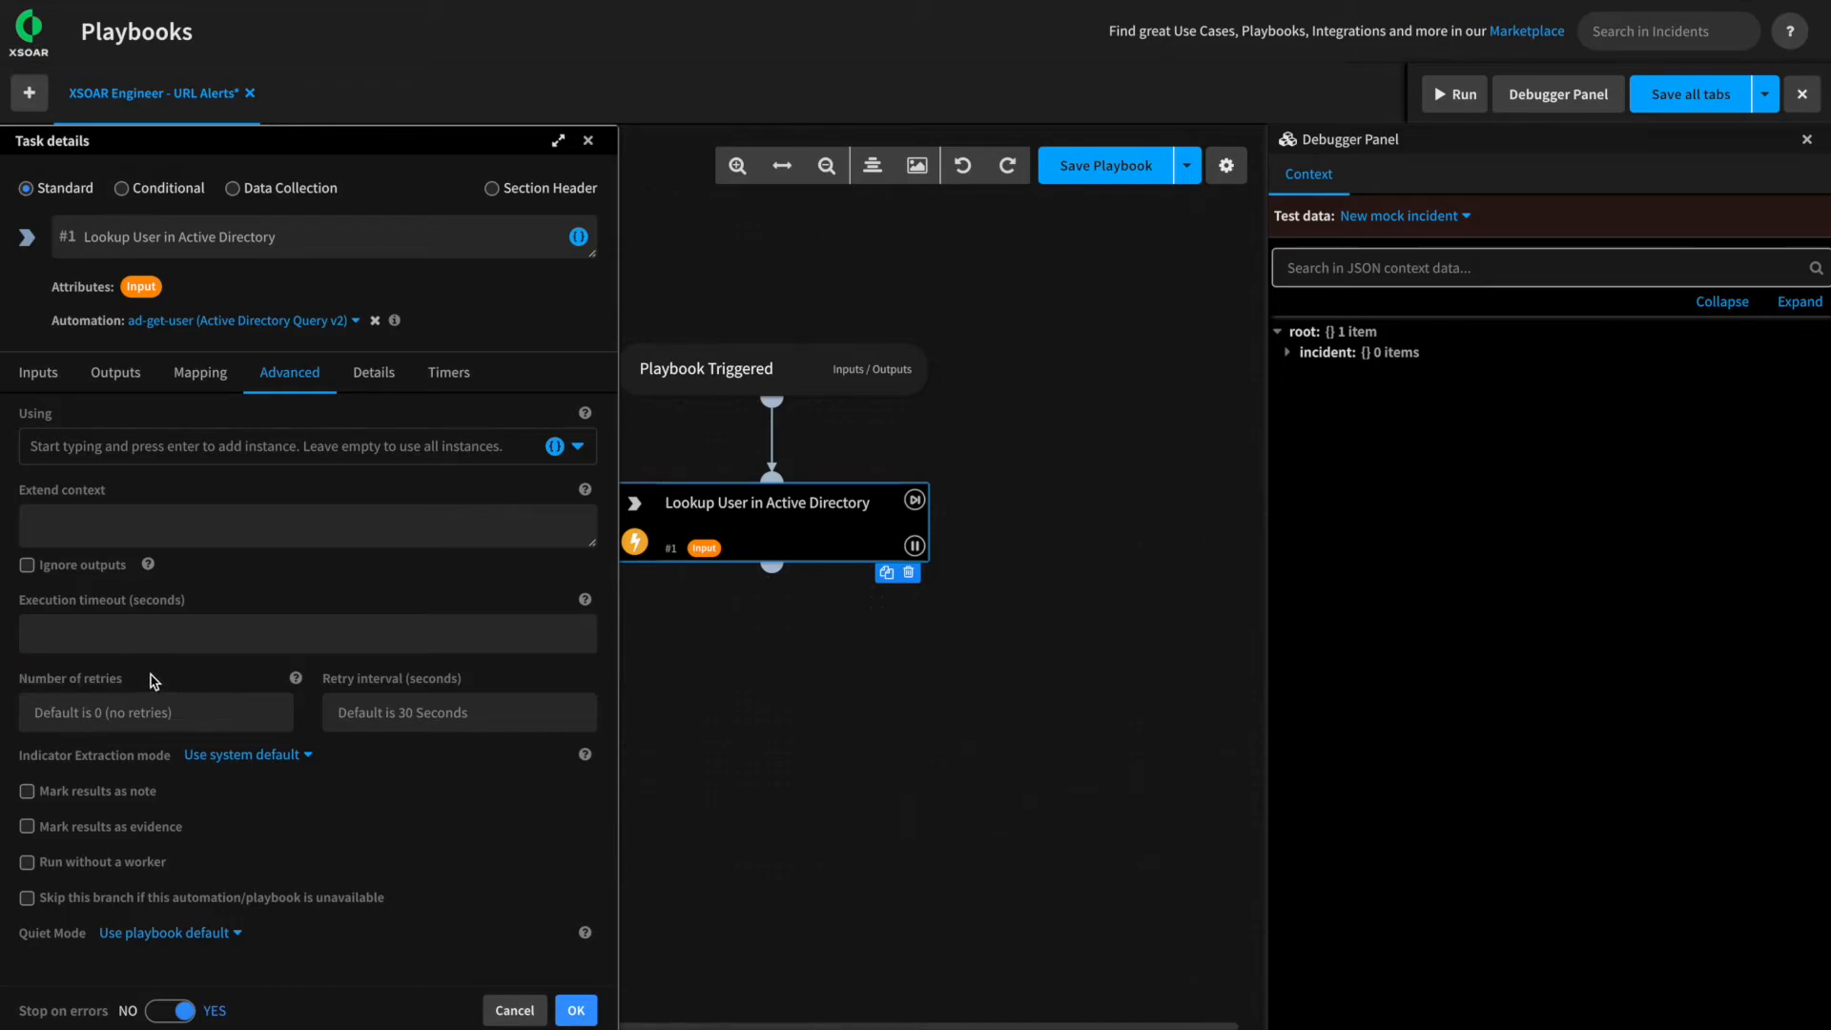
pyautogui.click(270, 717)
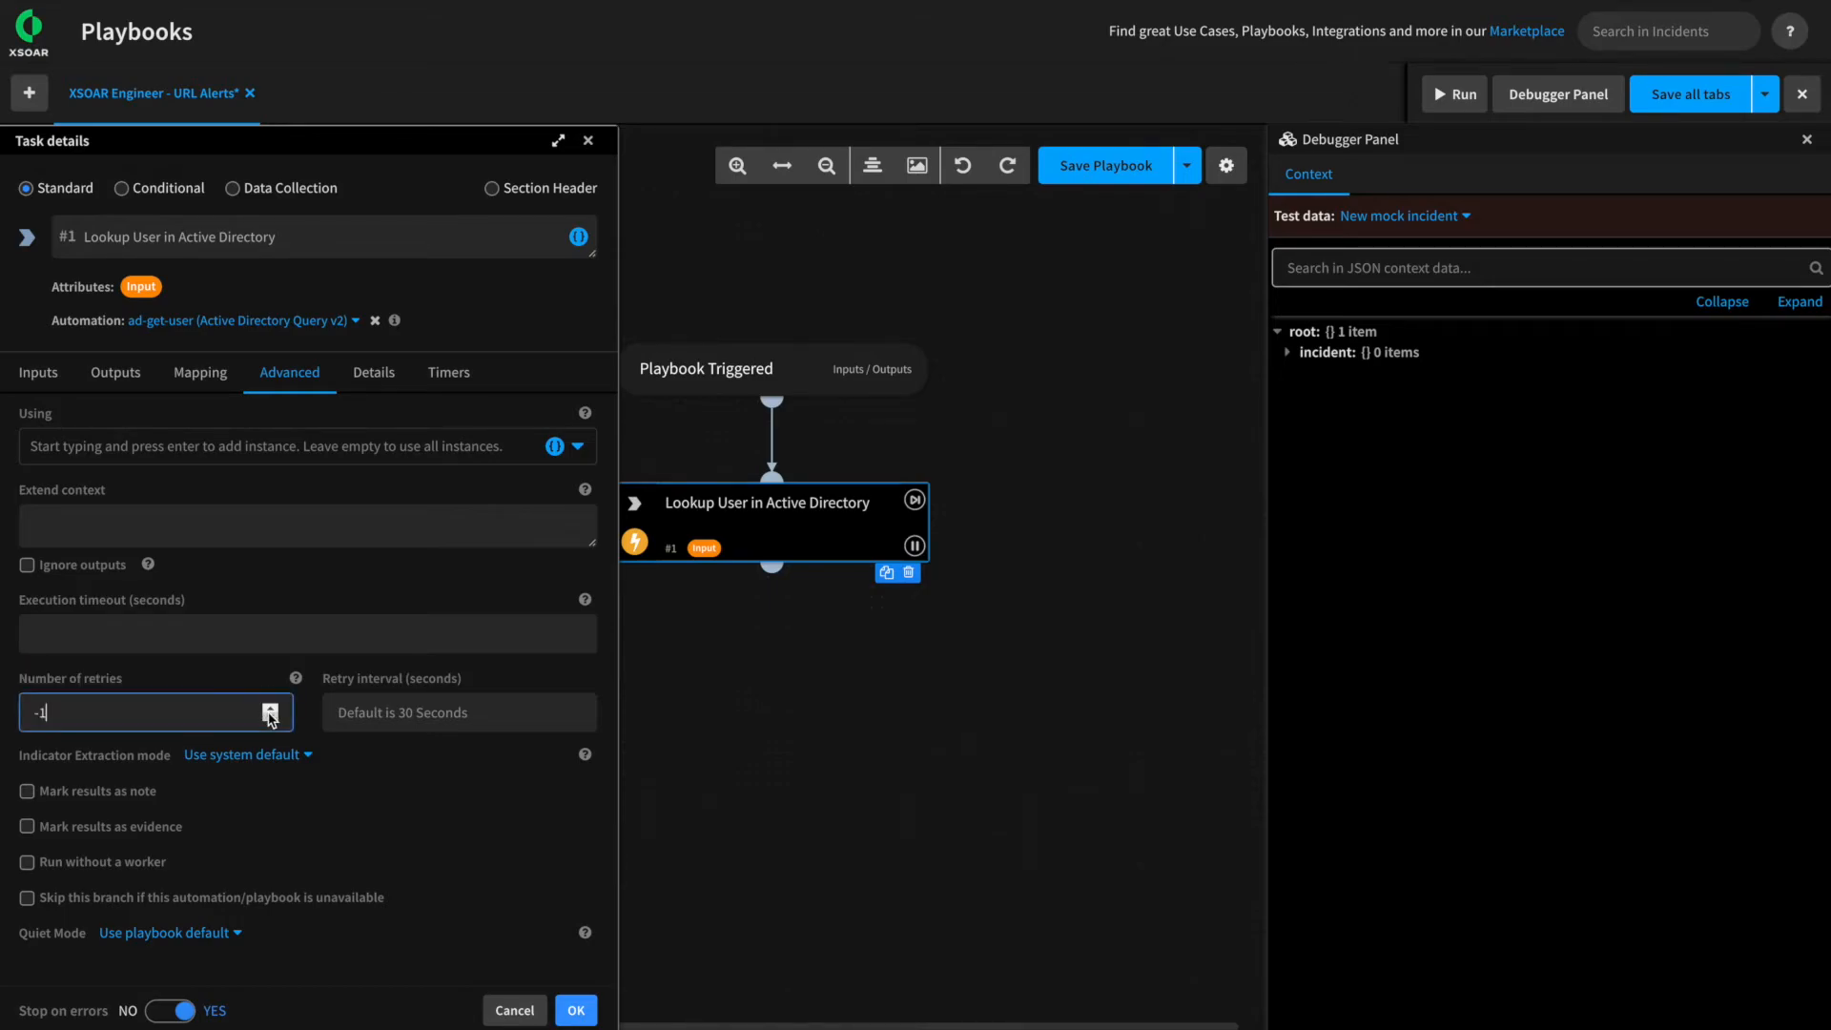
pyautogui.click(270, 708)
pyautogui.doubleClick(90, 679)
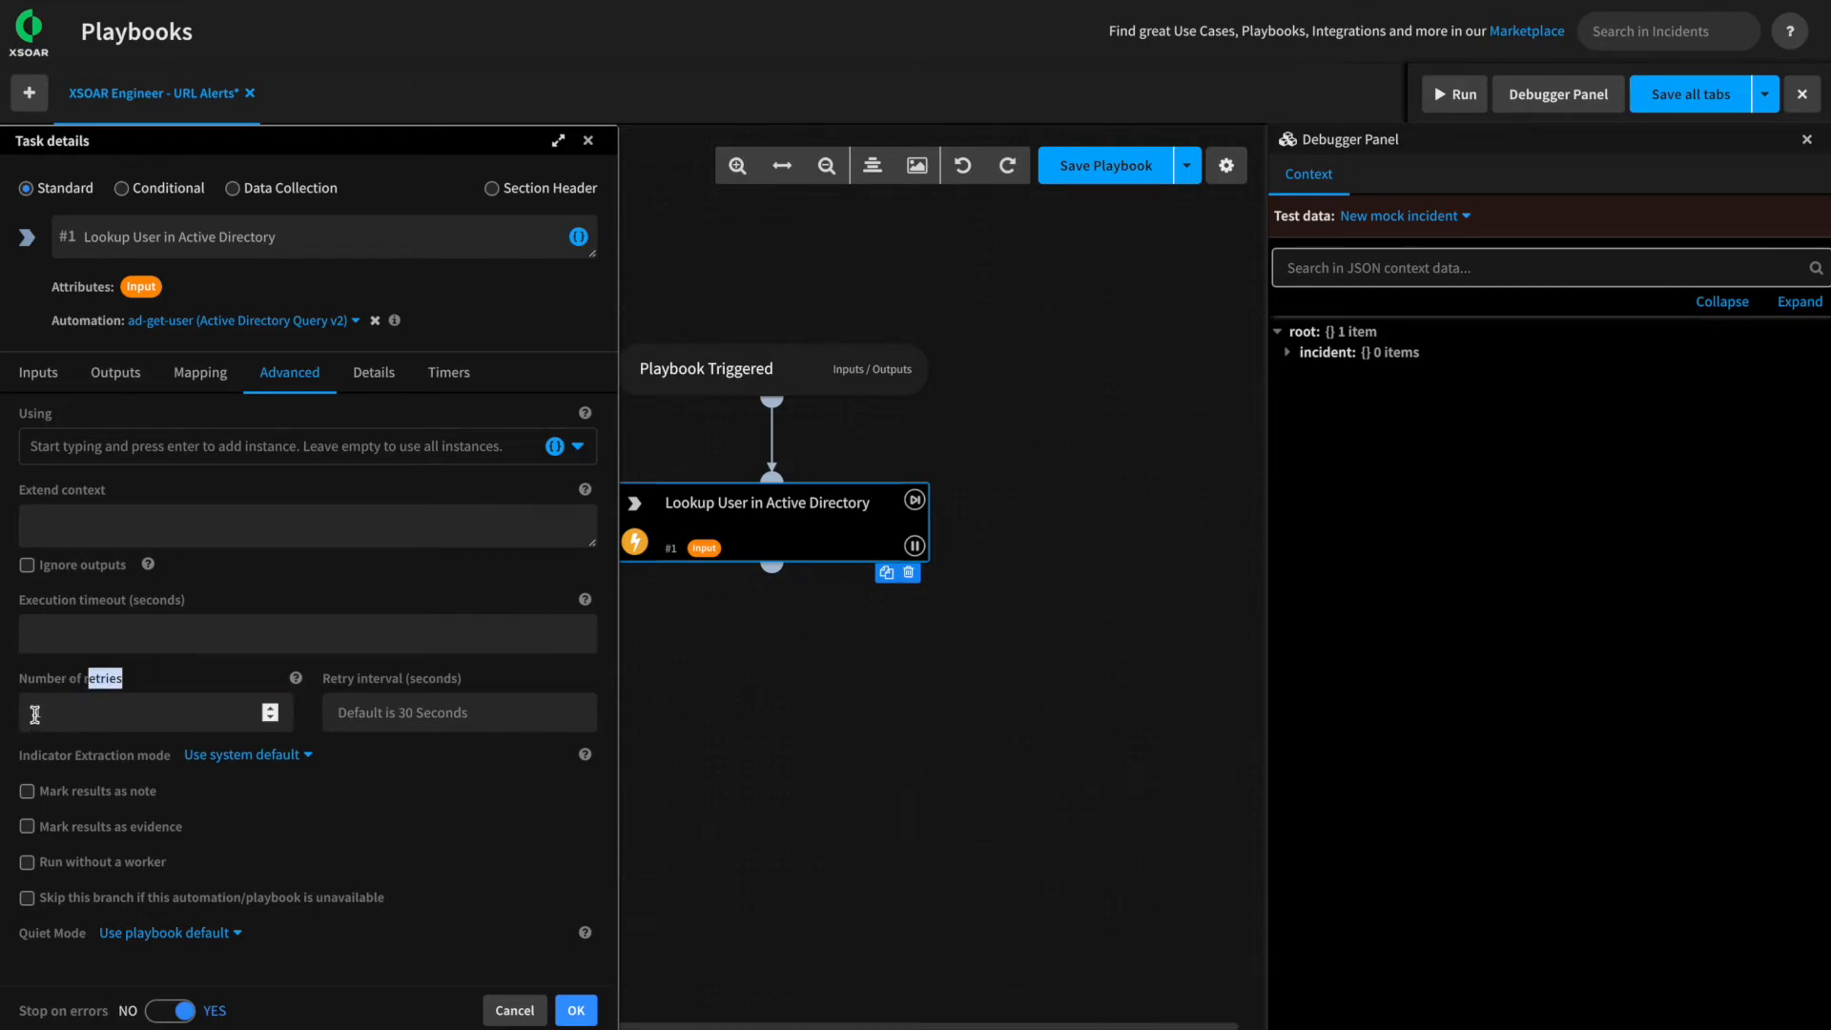
pyautogui.click(372, 722)
pyautogui.write('60')
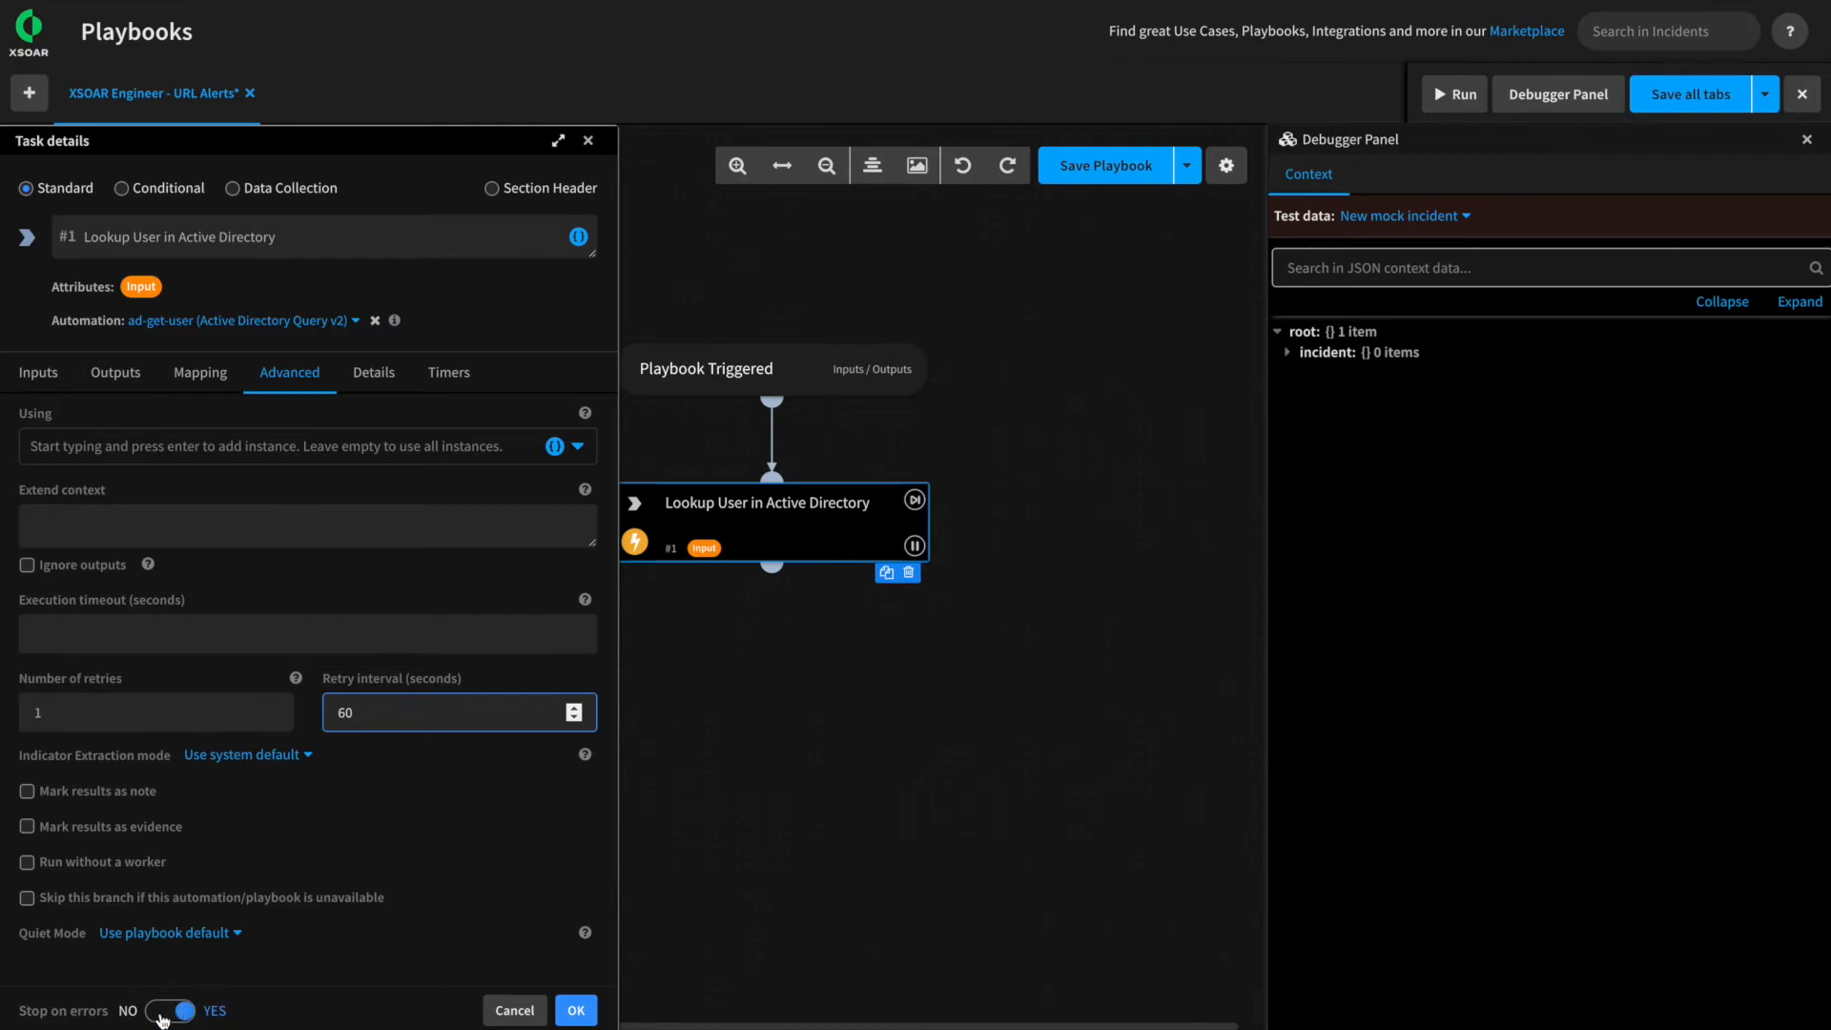
# Switch the lookup task's Stop on errors option to NO and back to YES
pyautogui.tripleClick(27, 1014)
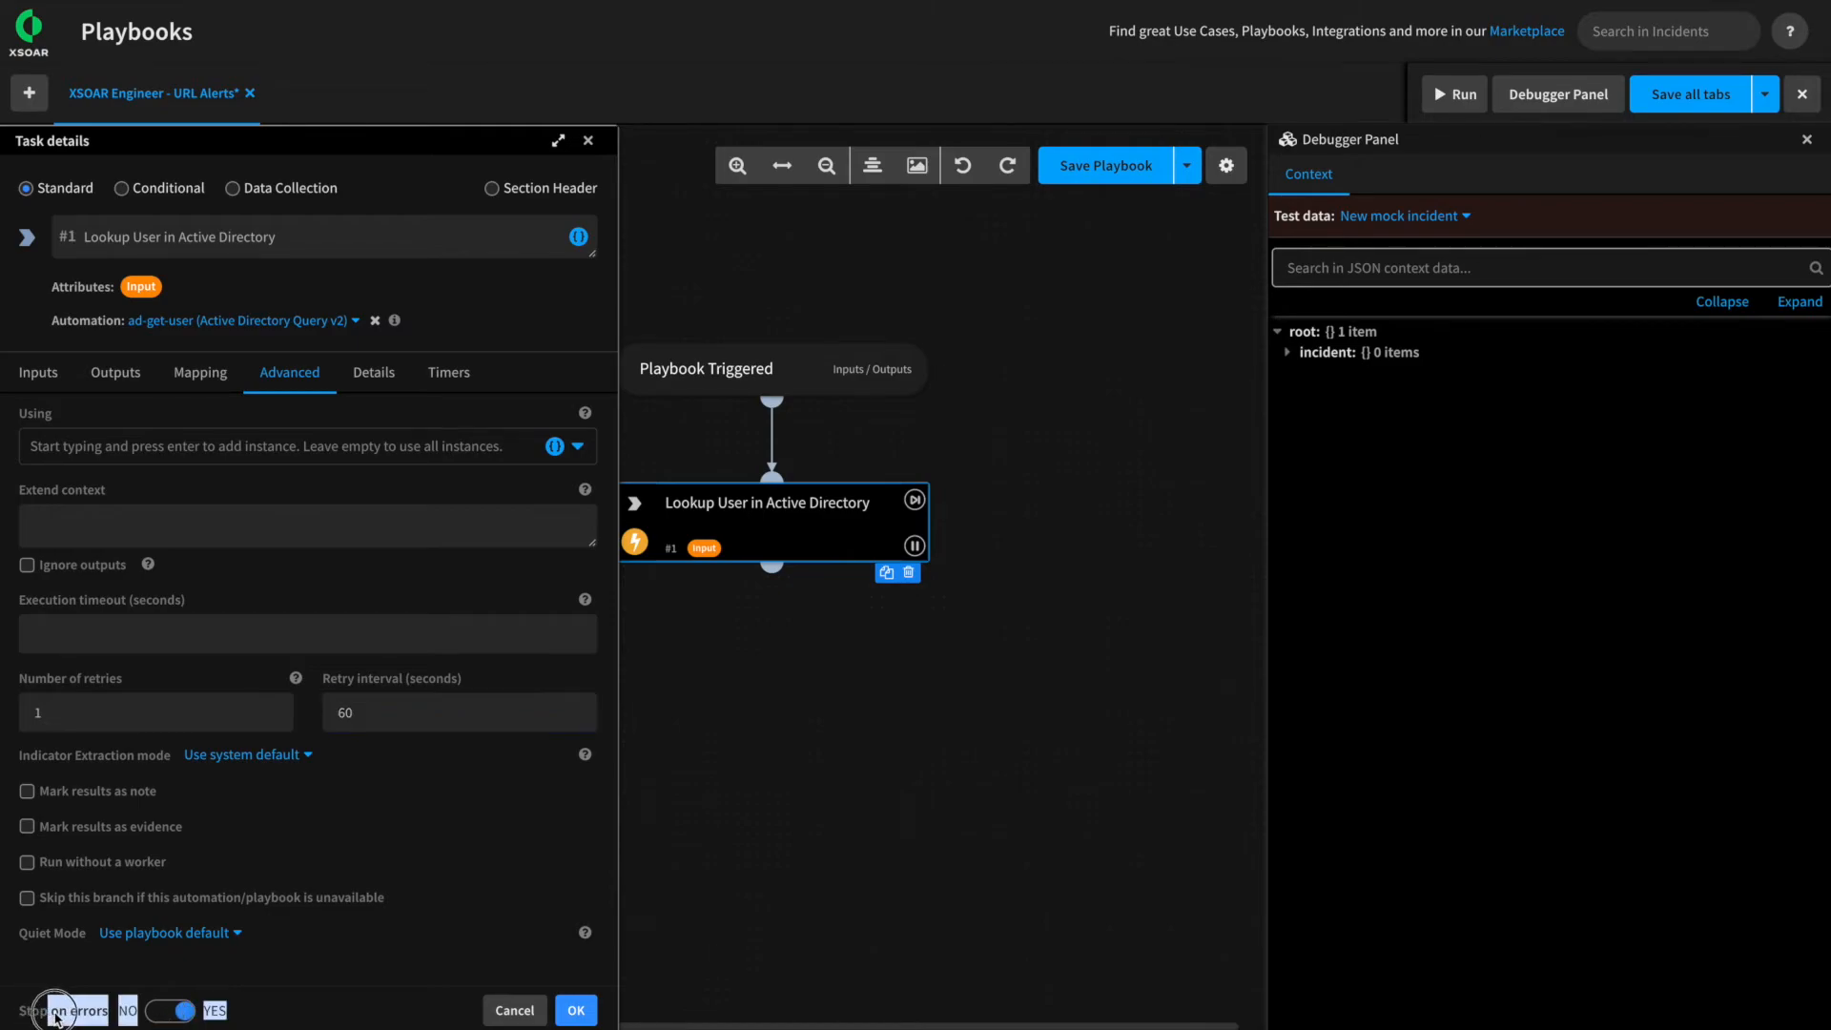
pyautogui.click(170, 1011)
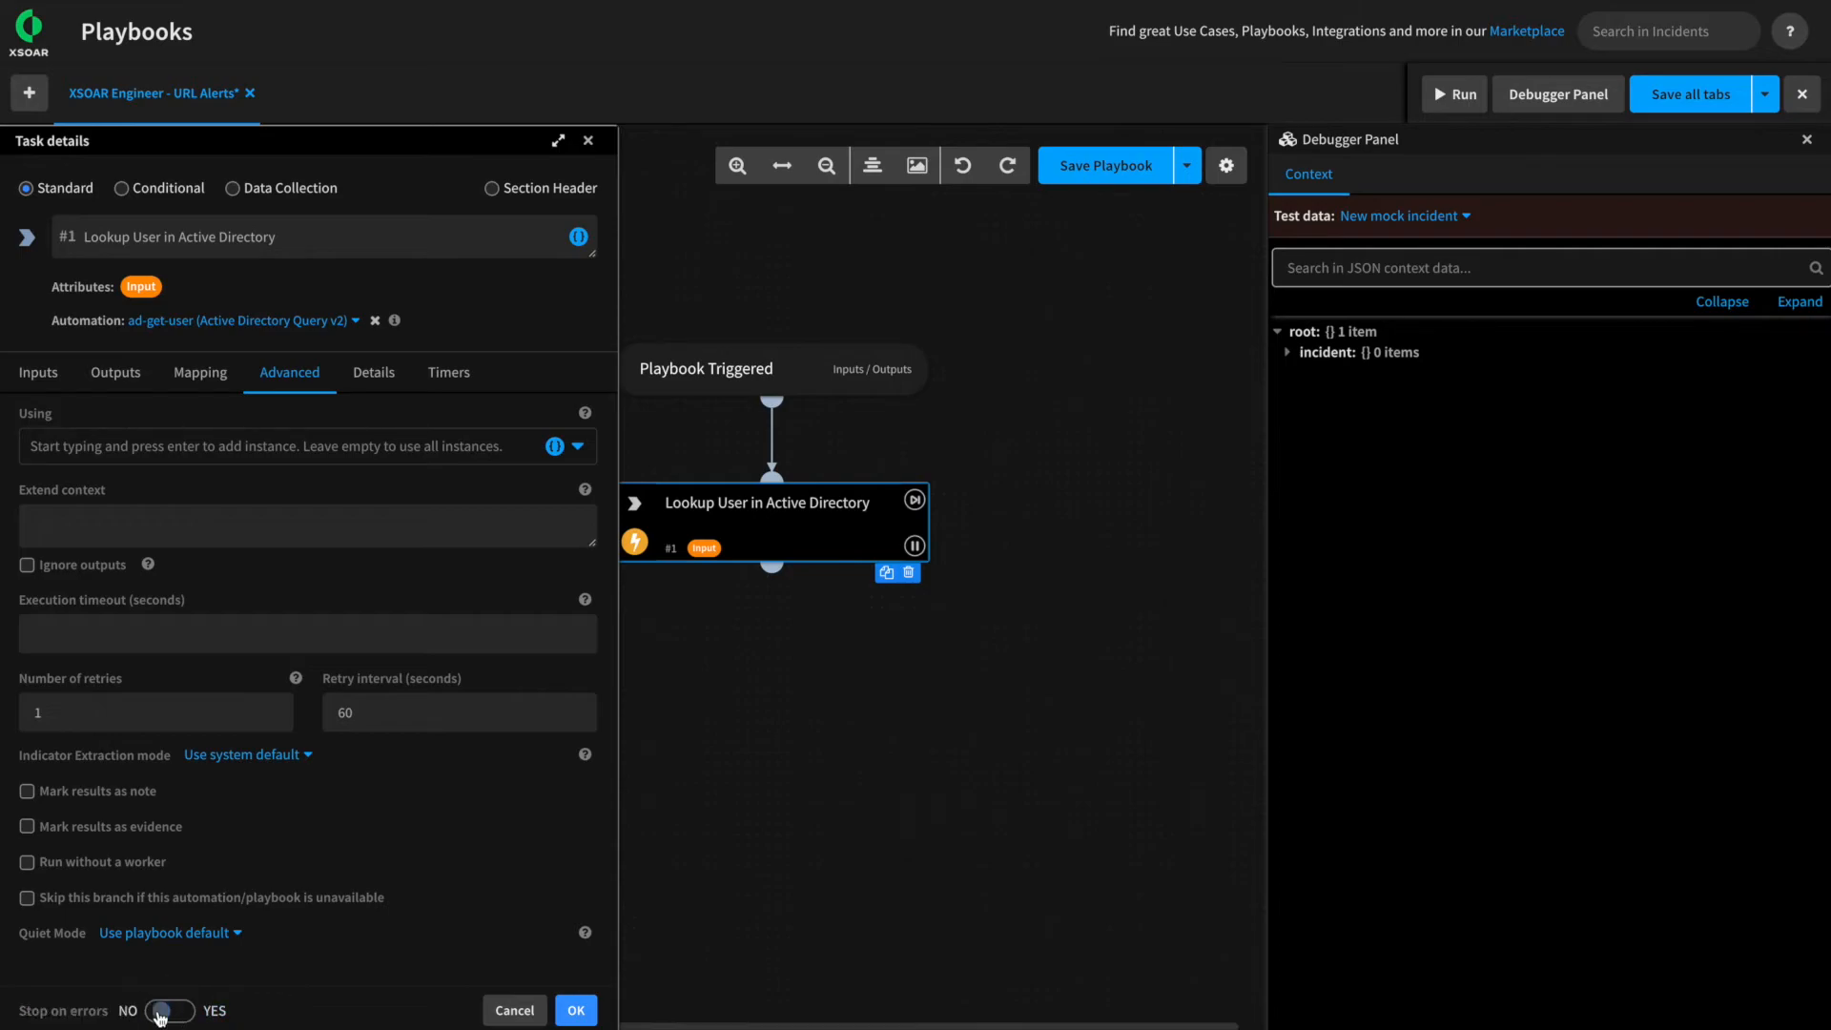
pyautogui.click(189, 1014)
pyautogui.click(162, 1013)
pyautogui.click(188, 1015)
# Review the indicator extraction modes and mark the lookup task's results as a note, leaving them unmarked as evidence
pyautogui.click(271, 766)
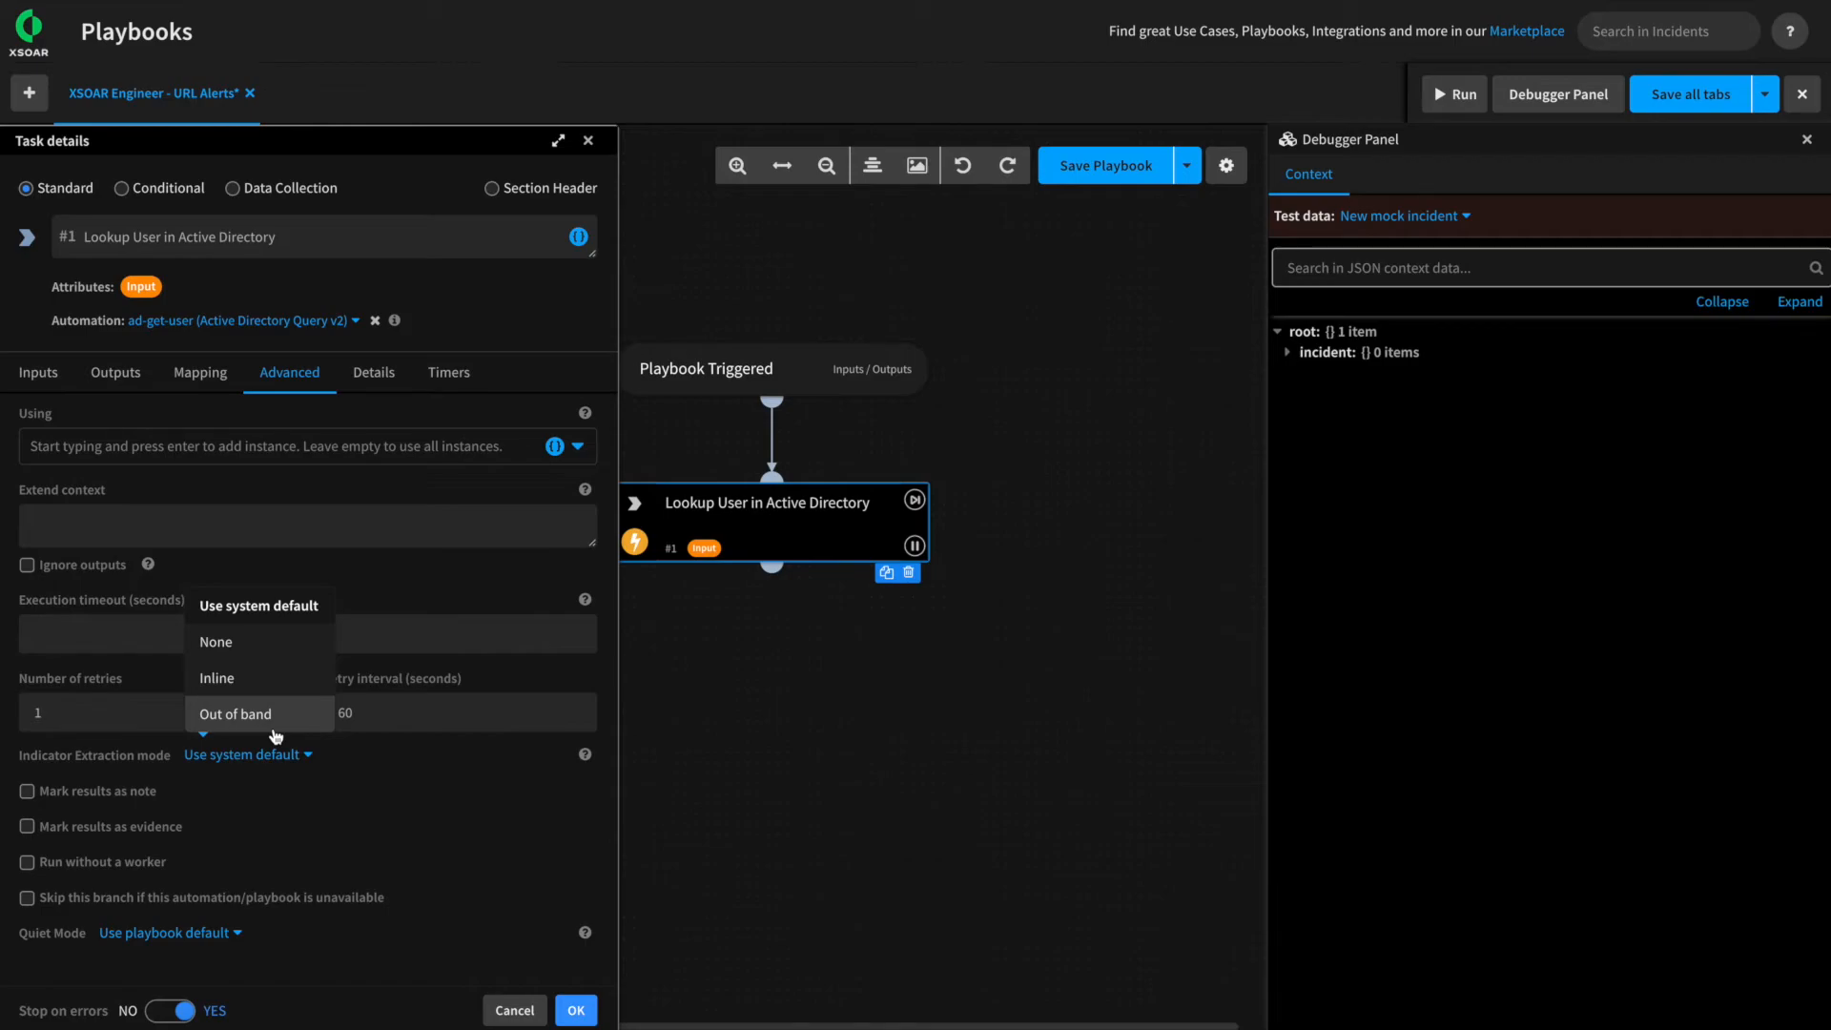
pyautogui.click(409, 793)
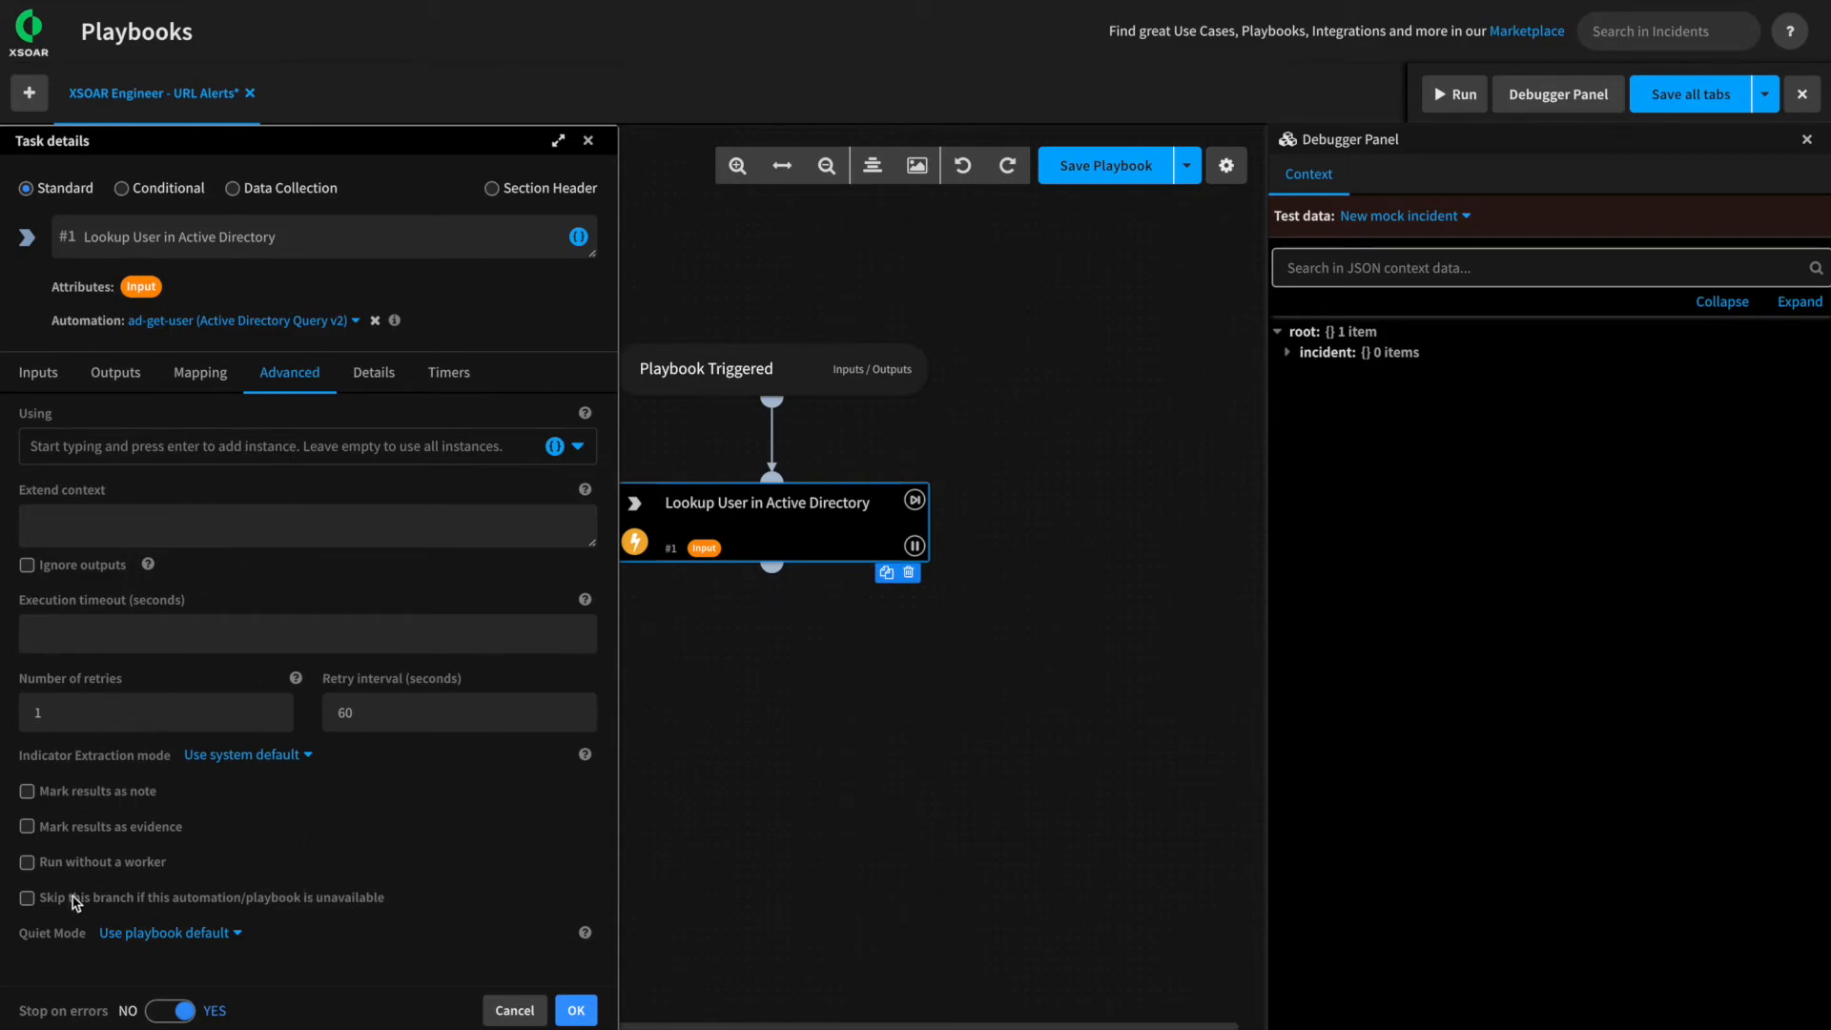
pyautogui.click(59, 799)
pyautogui.click(74, 838)
pyautogui.scroll(-1, 105, 847)
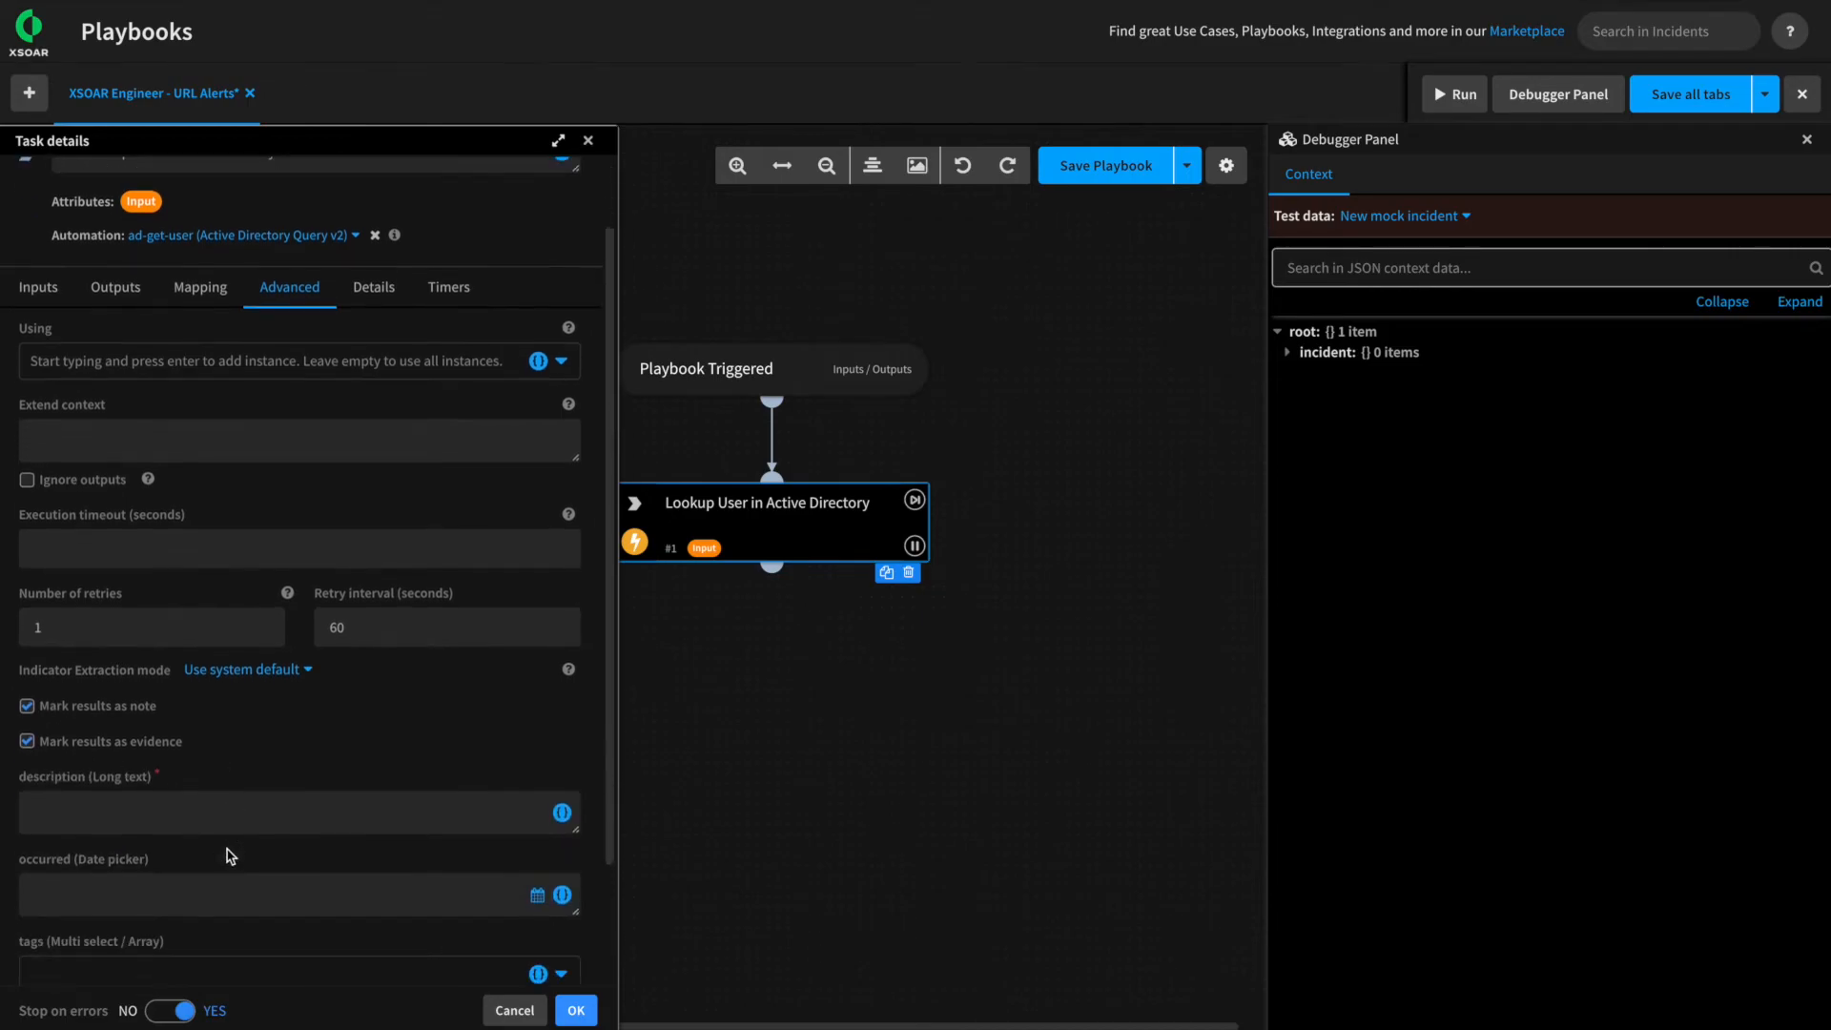
pyautogui.click(139, 750)
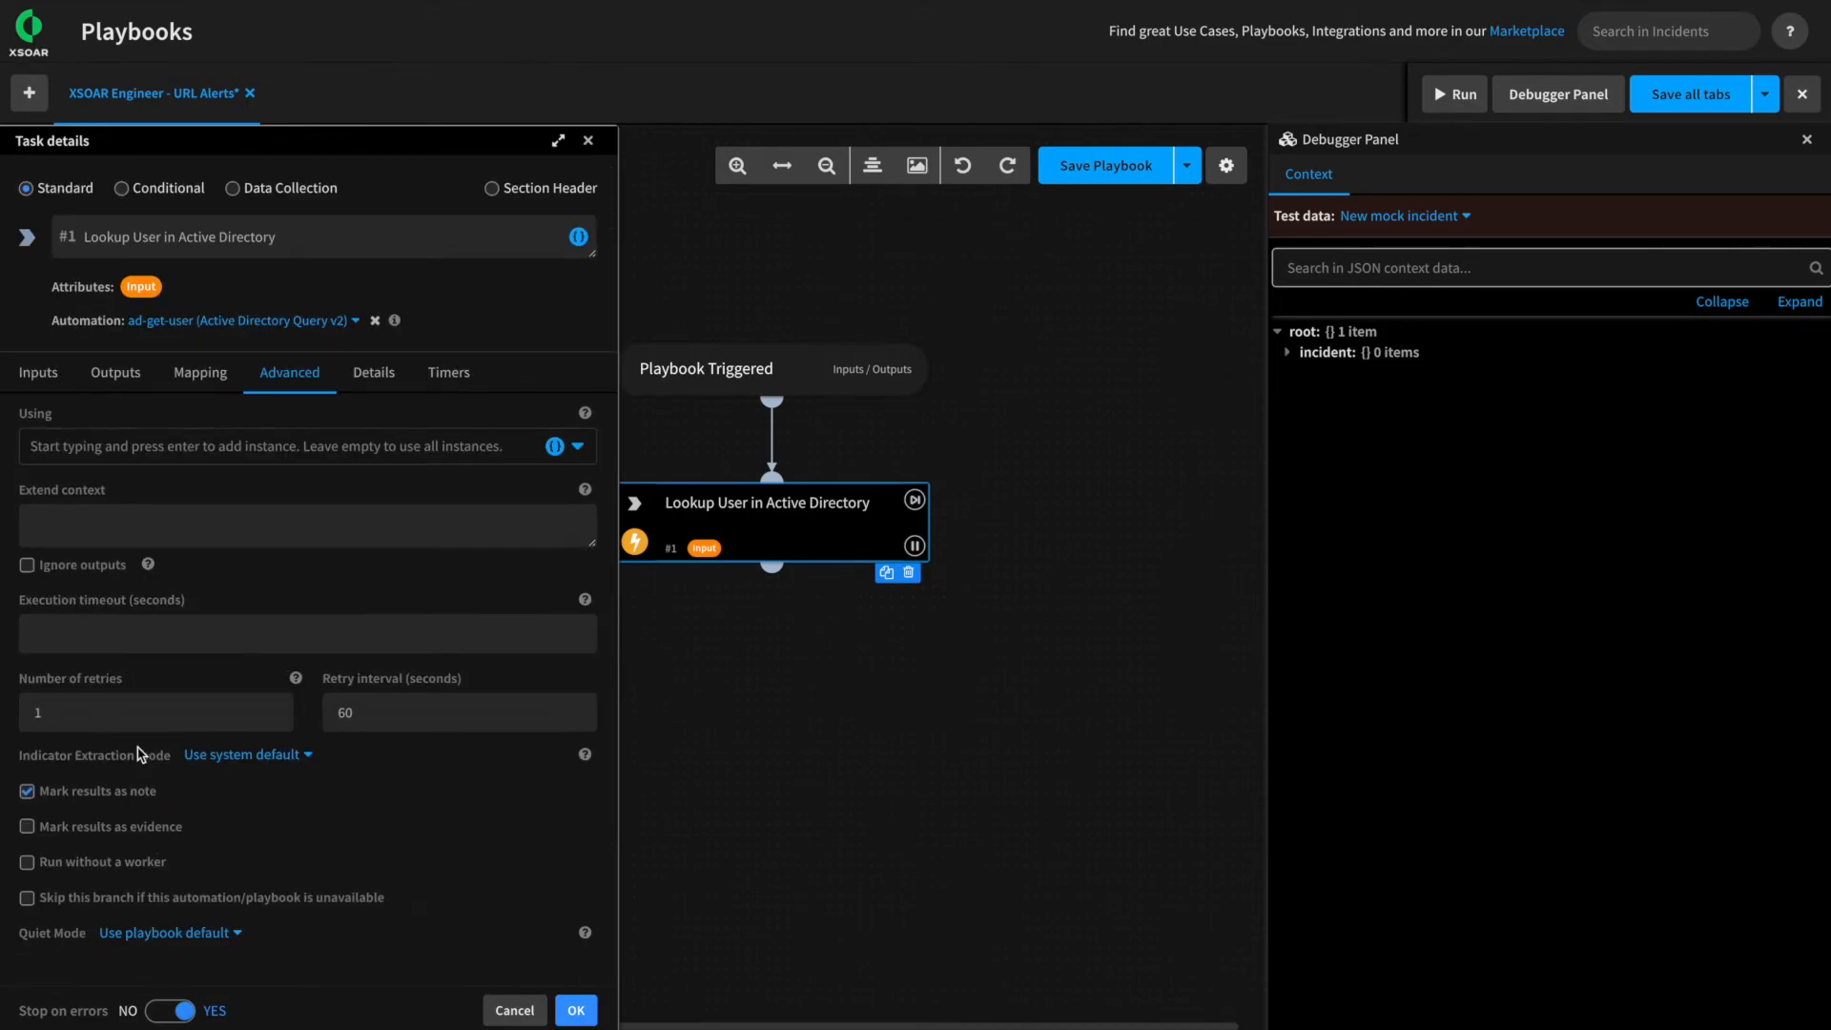
pyautogui.click(88, 797)
pyautogui.moveTo(178, 799); pyautogui.dragTo(46, 798)
pyautogui.click(178, 799)
# Examine the Quiet Mode options of the lookup task and of the playbook, and the task's description and timer settings
pyautogui.moveTo(587, 937)
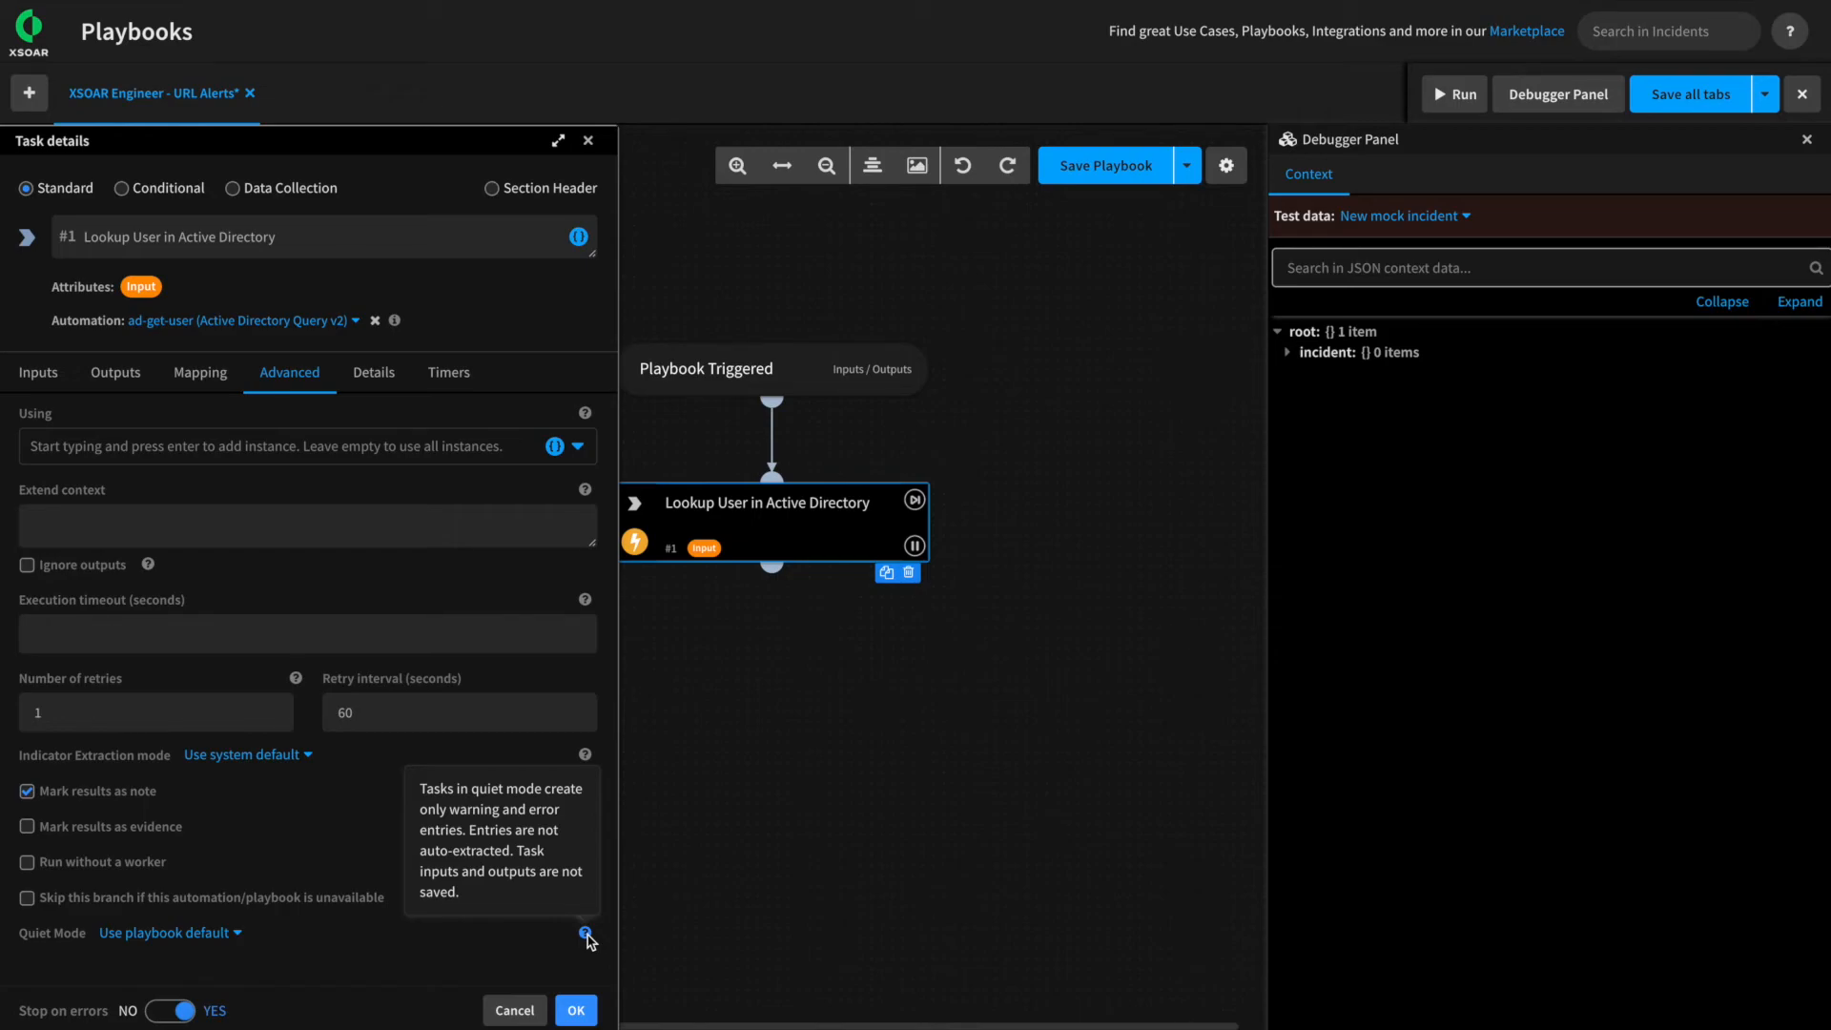
pyautogui.click(212, 933)
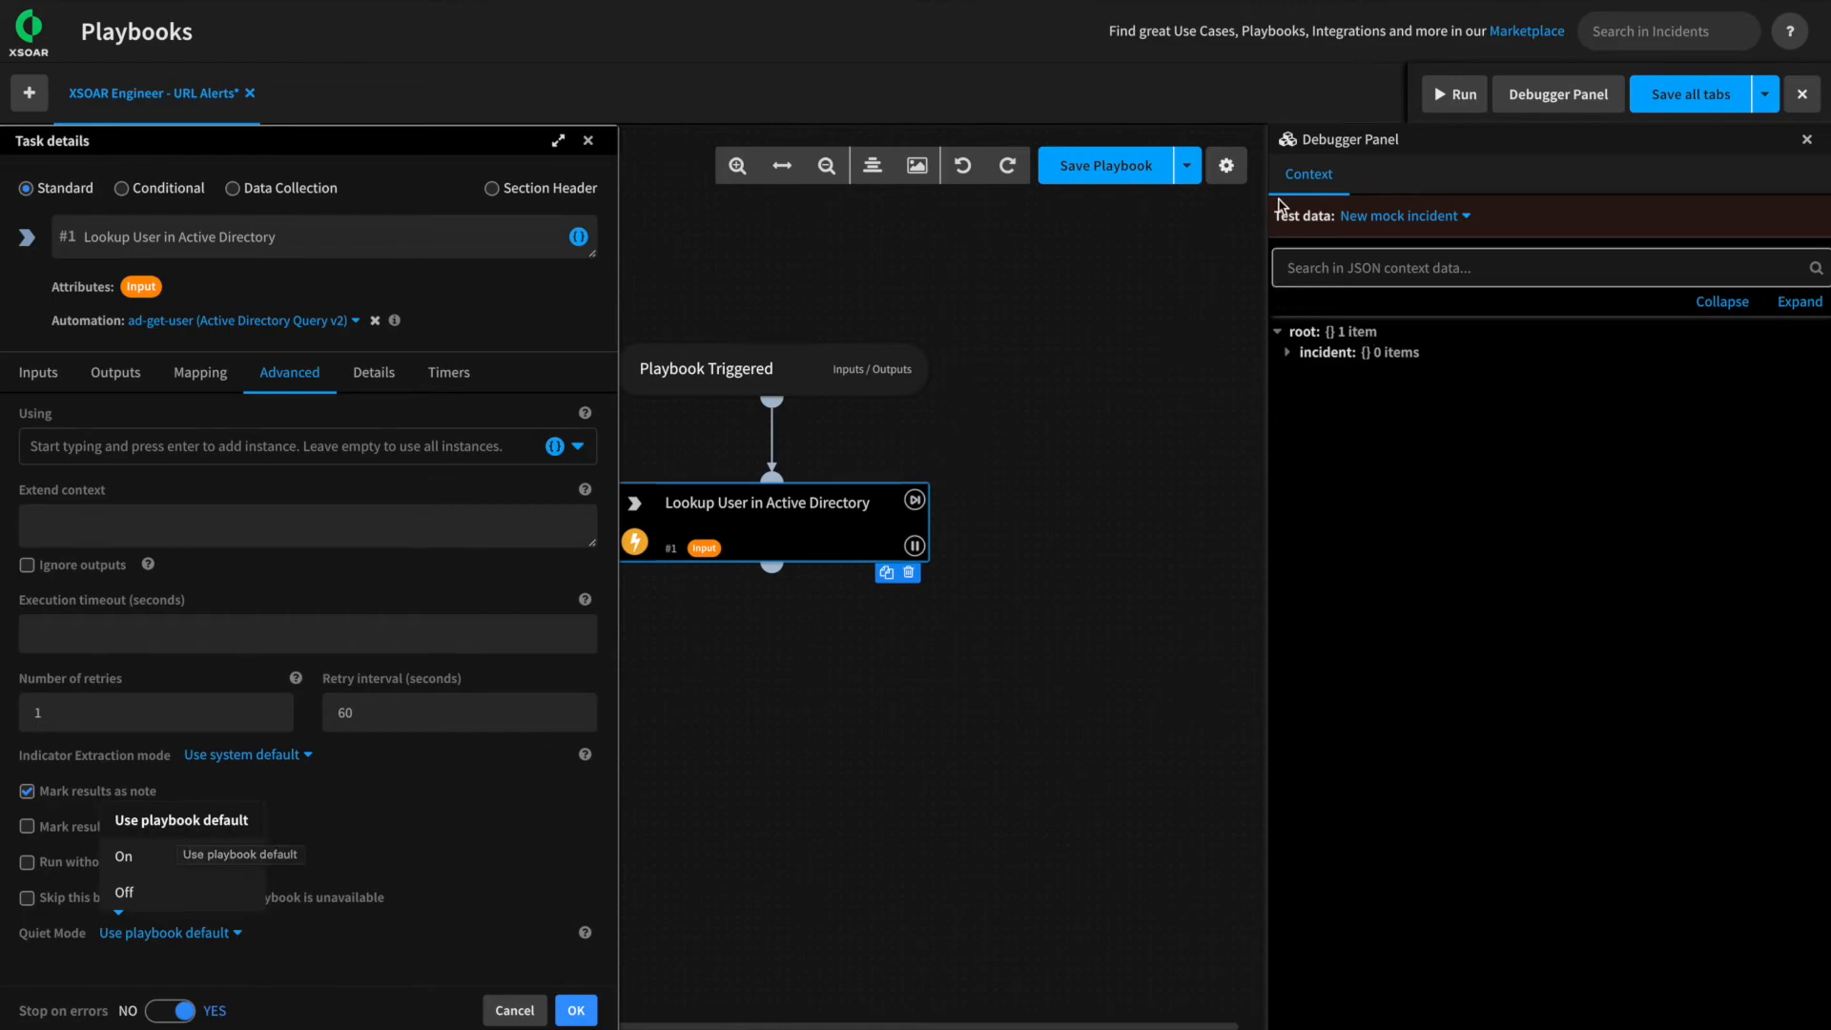
pyautogui.click(1227, 166)
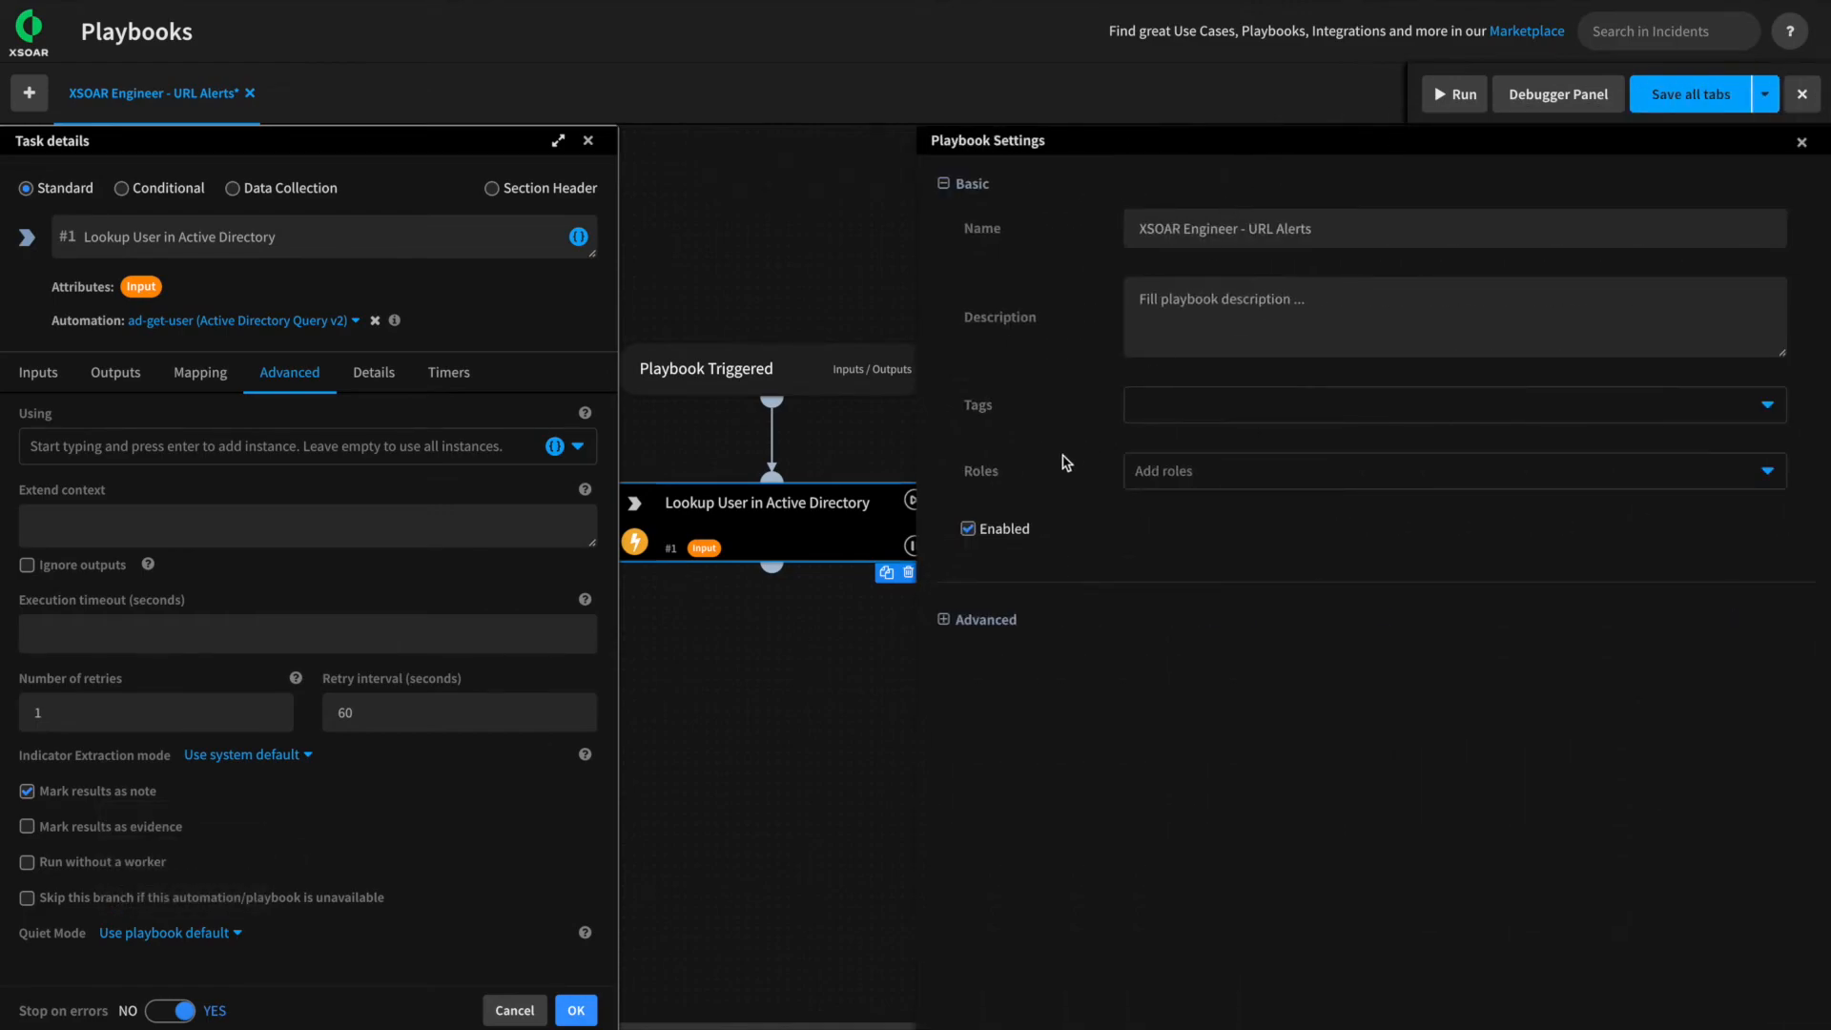
pyautogui.click(1010, 620)
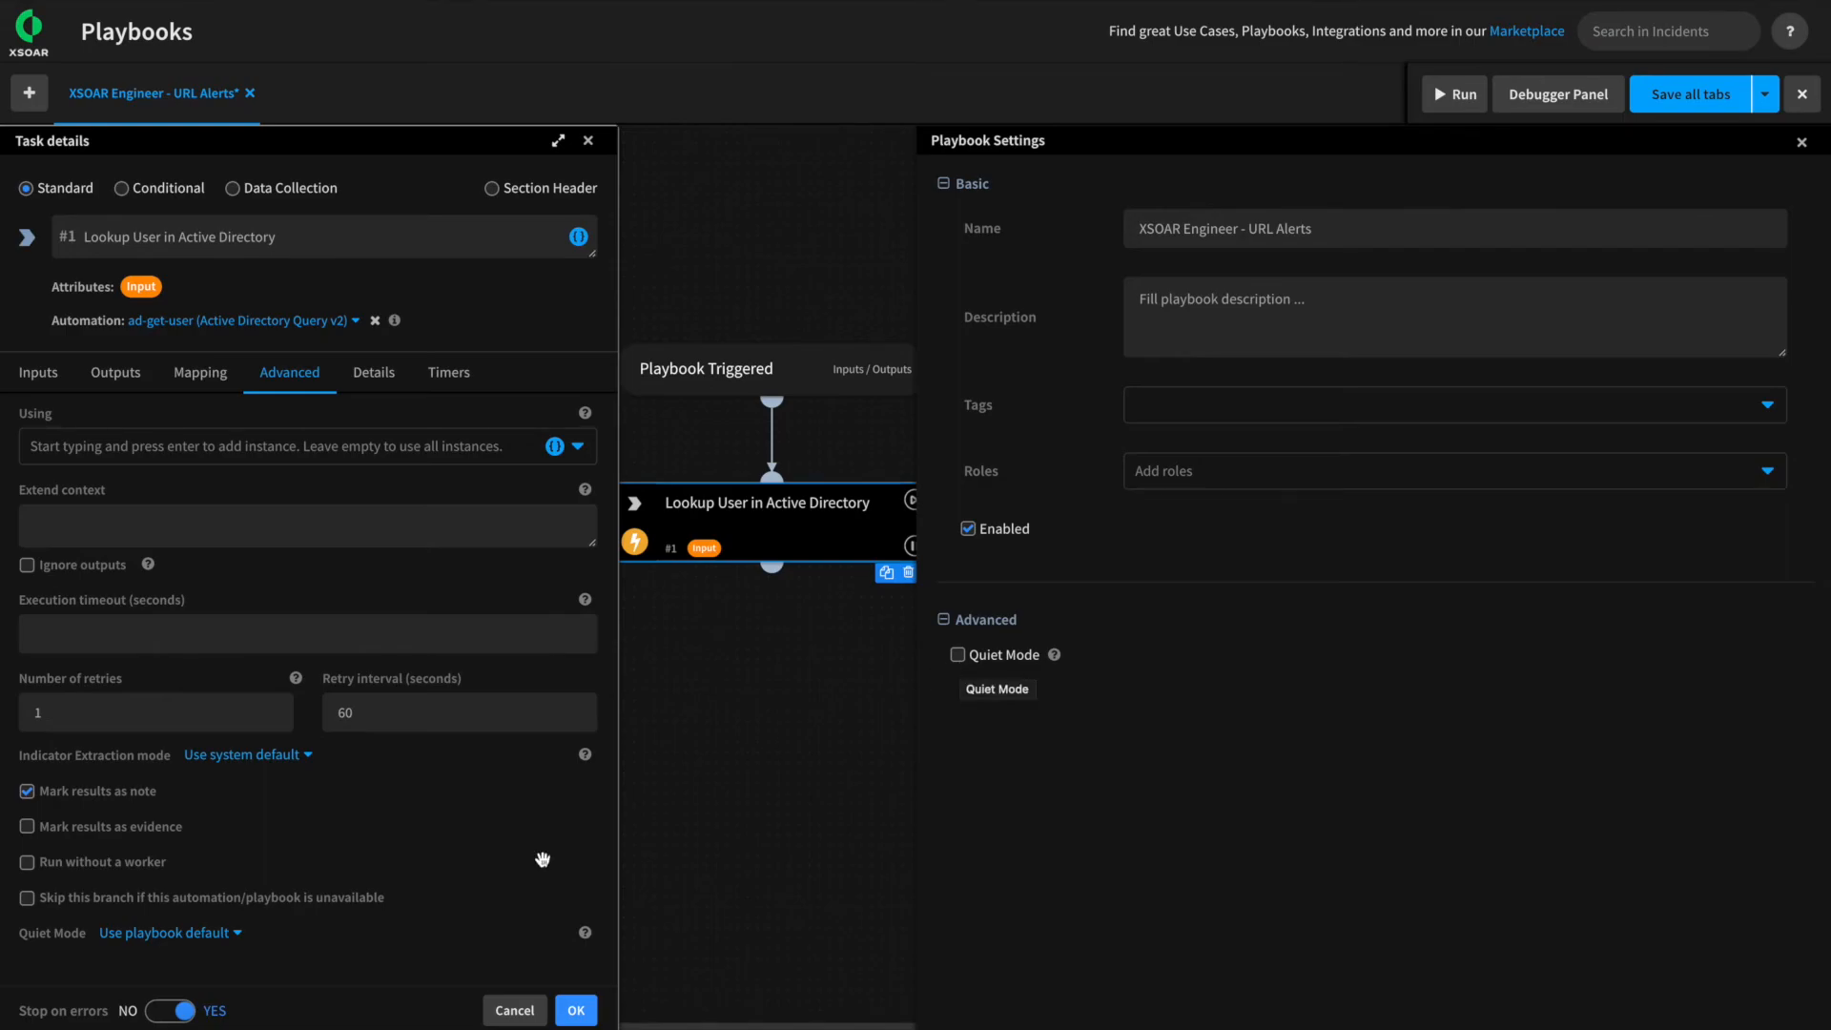
pyautogui.click(201, 936)
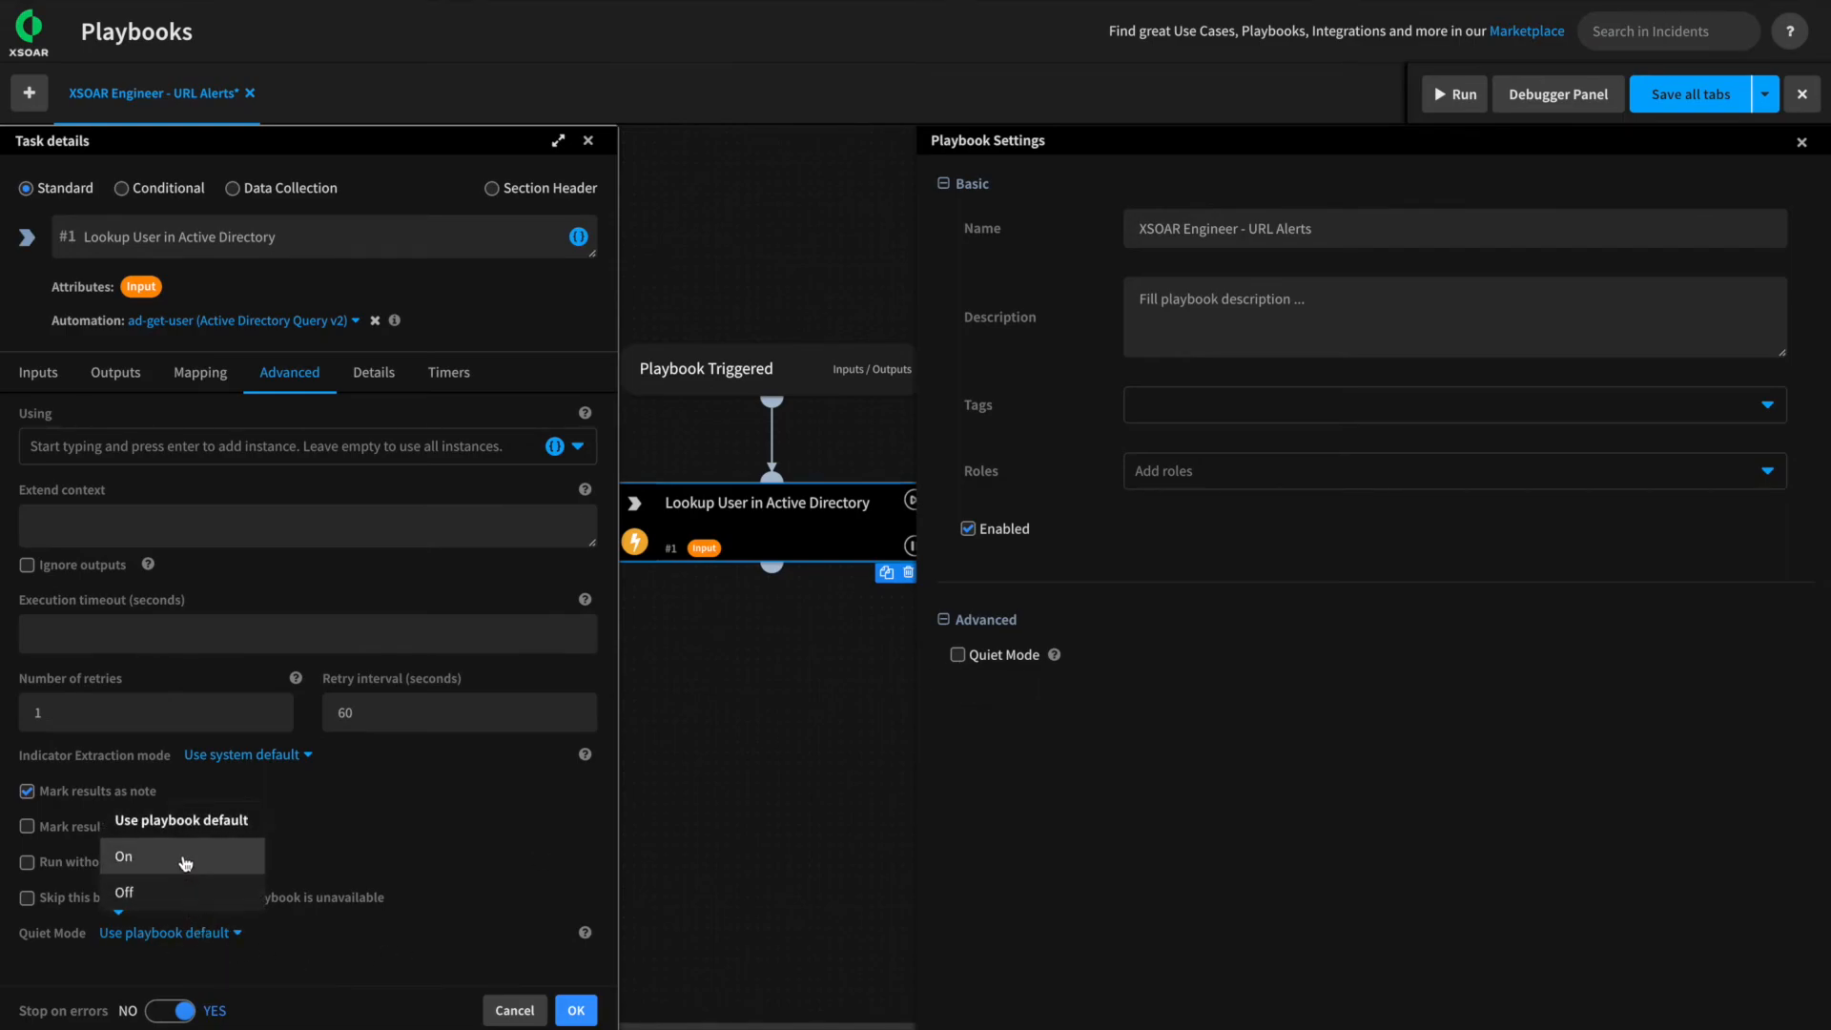
pyautogui.click(373, 959)
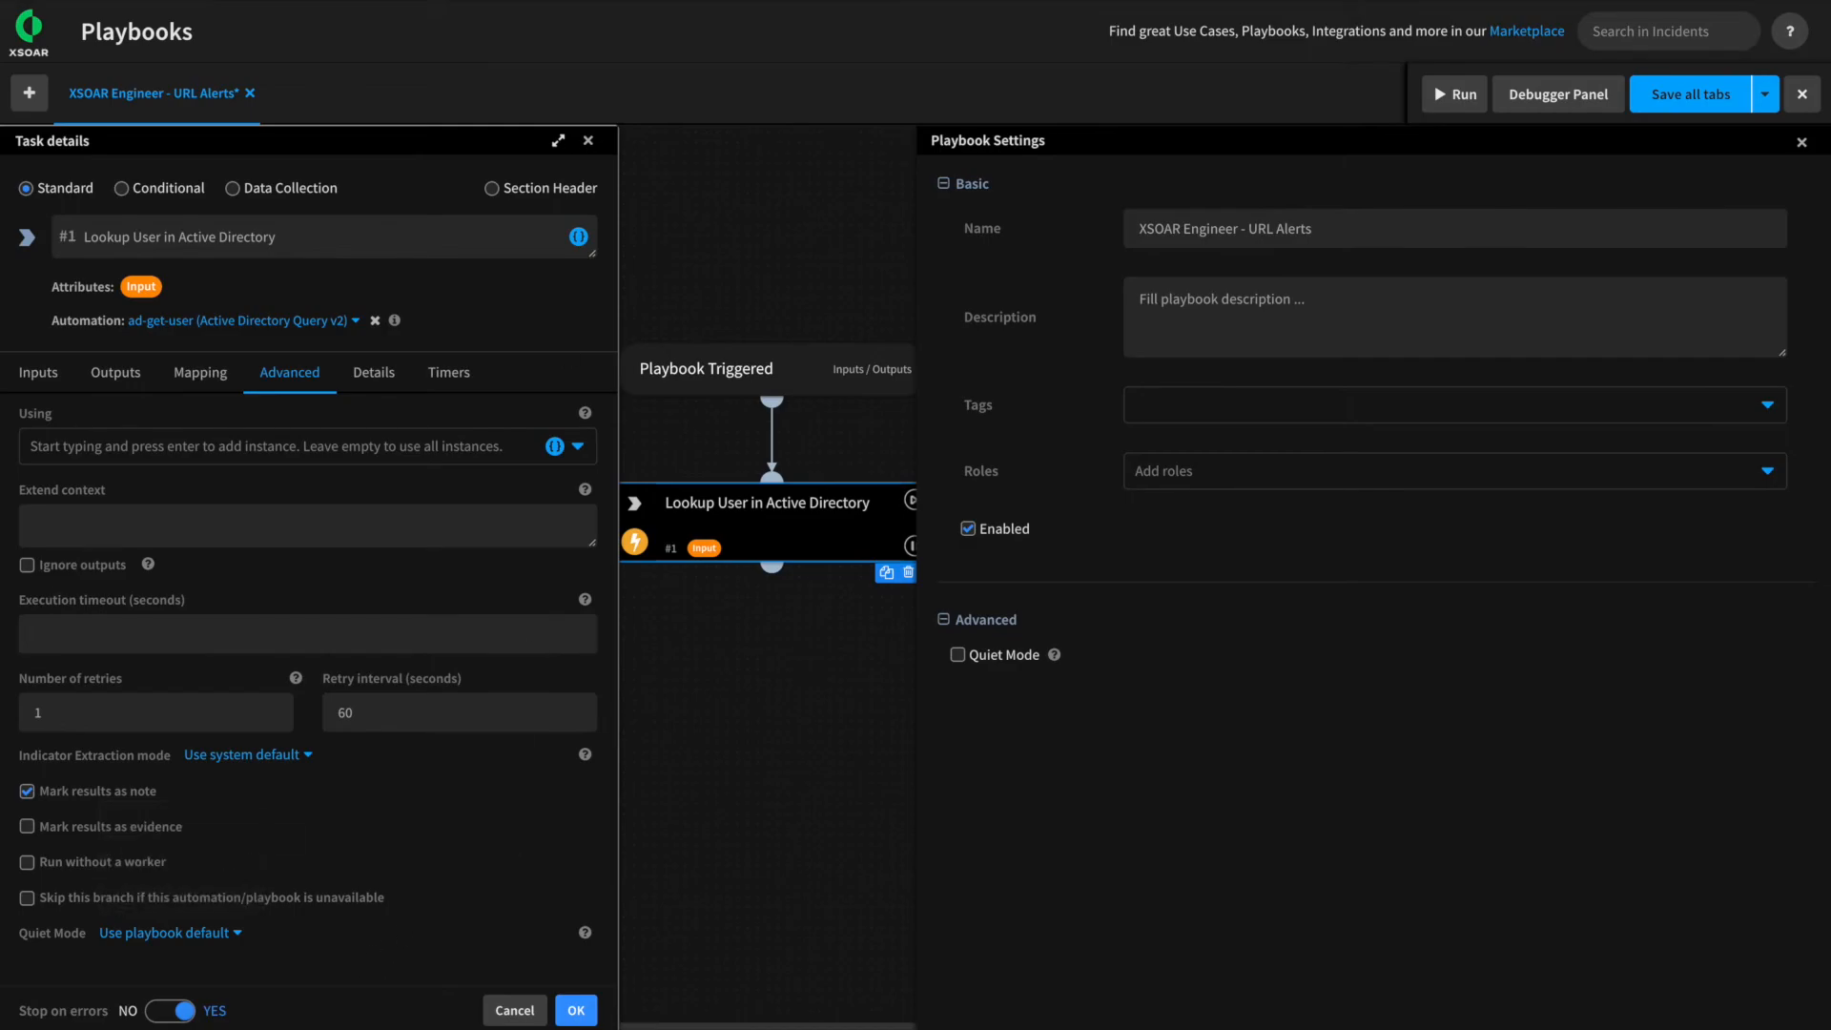
pyautogui.click(389, 385)
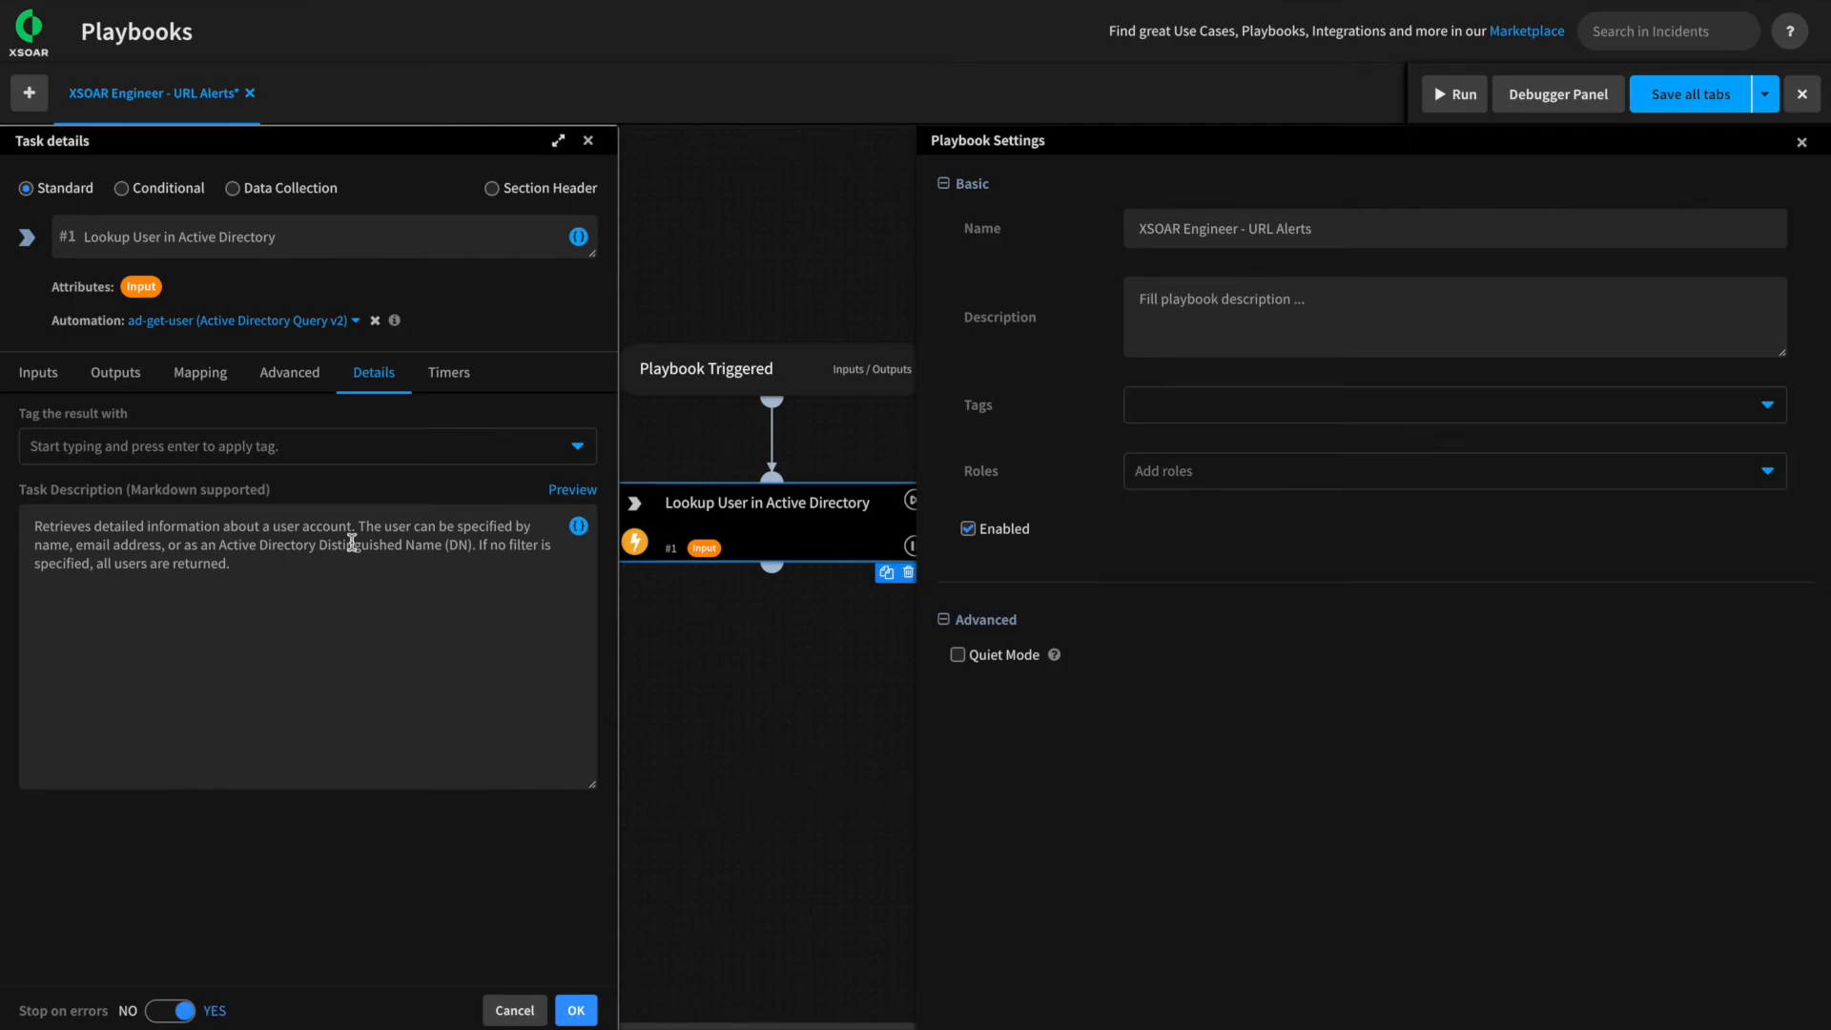
pyautogui.click(460, 373)
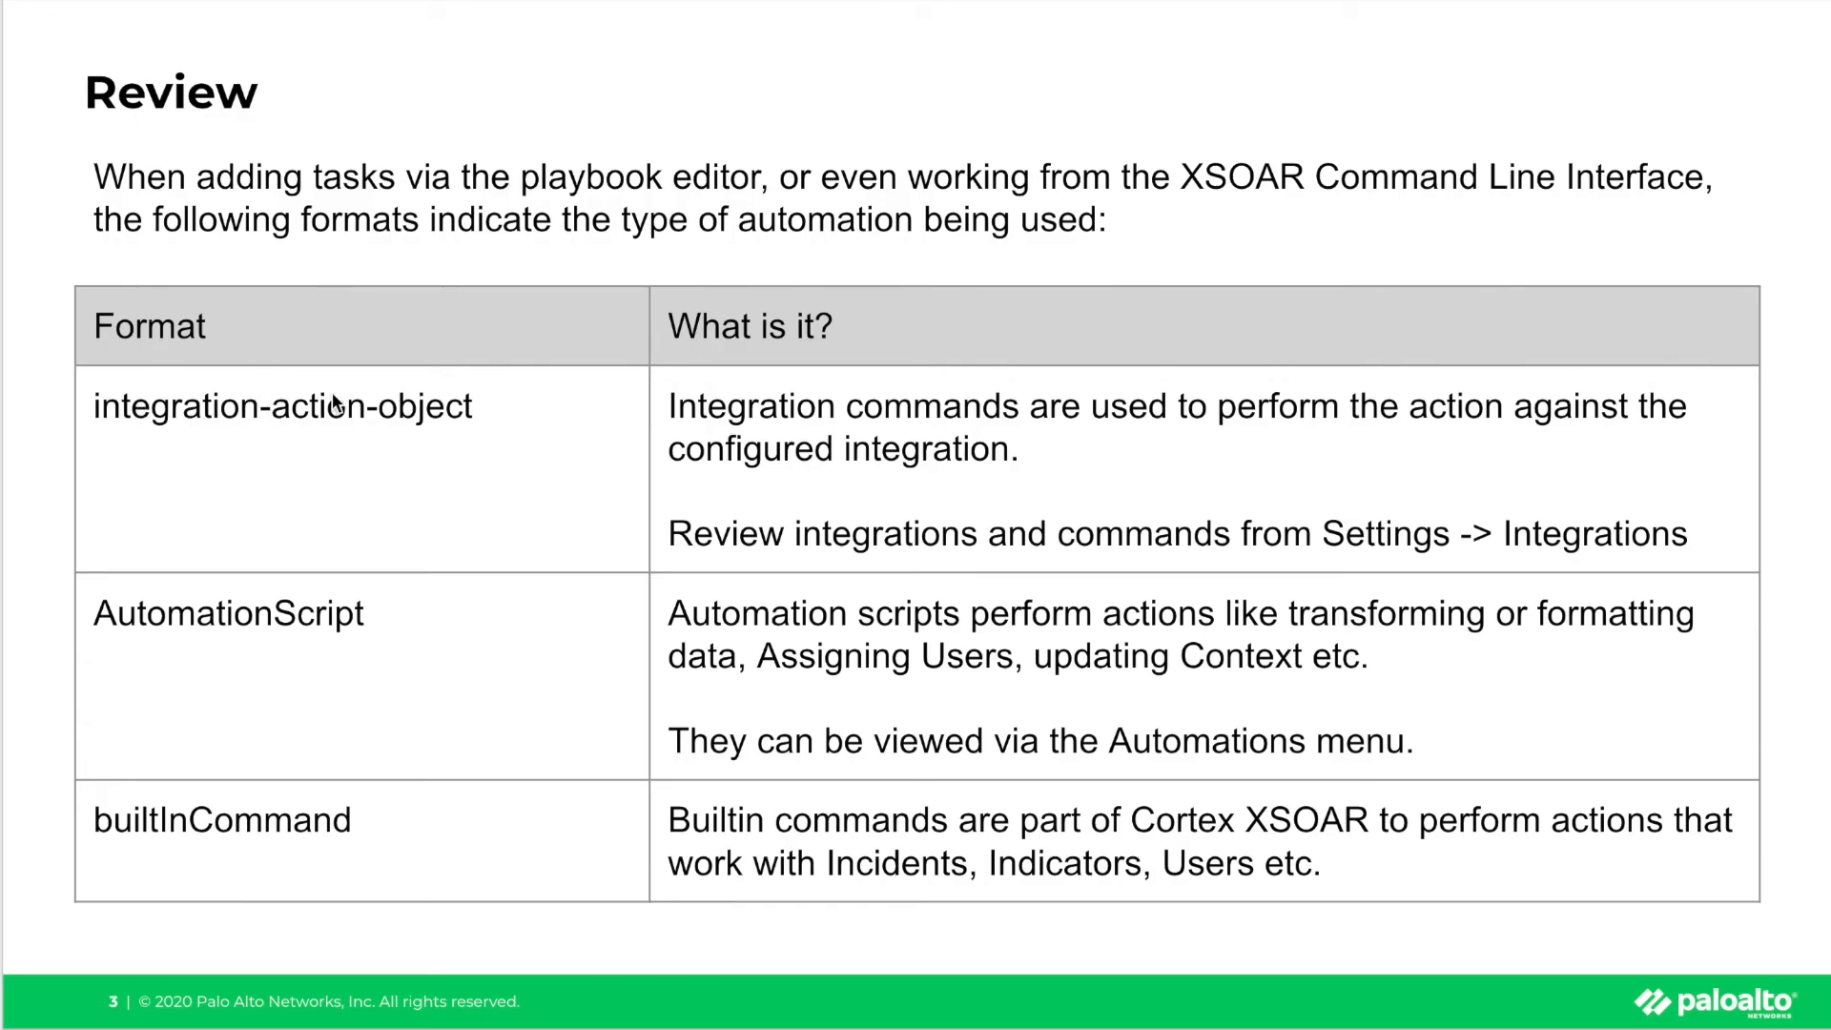
pyautogui.click(96, 410)
pyautogui.click(310, 409)
pyautogui.click(428, 410)
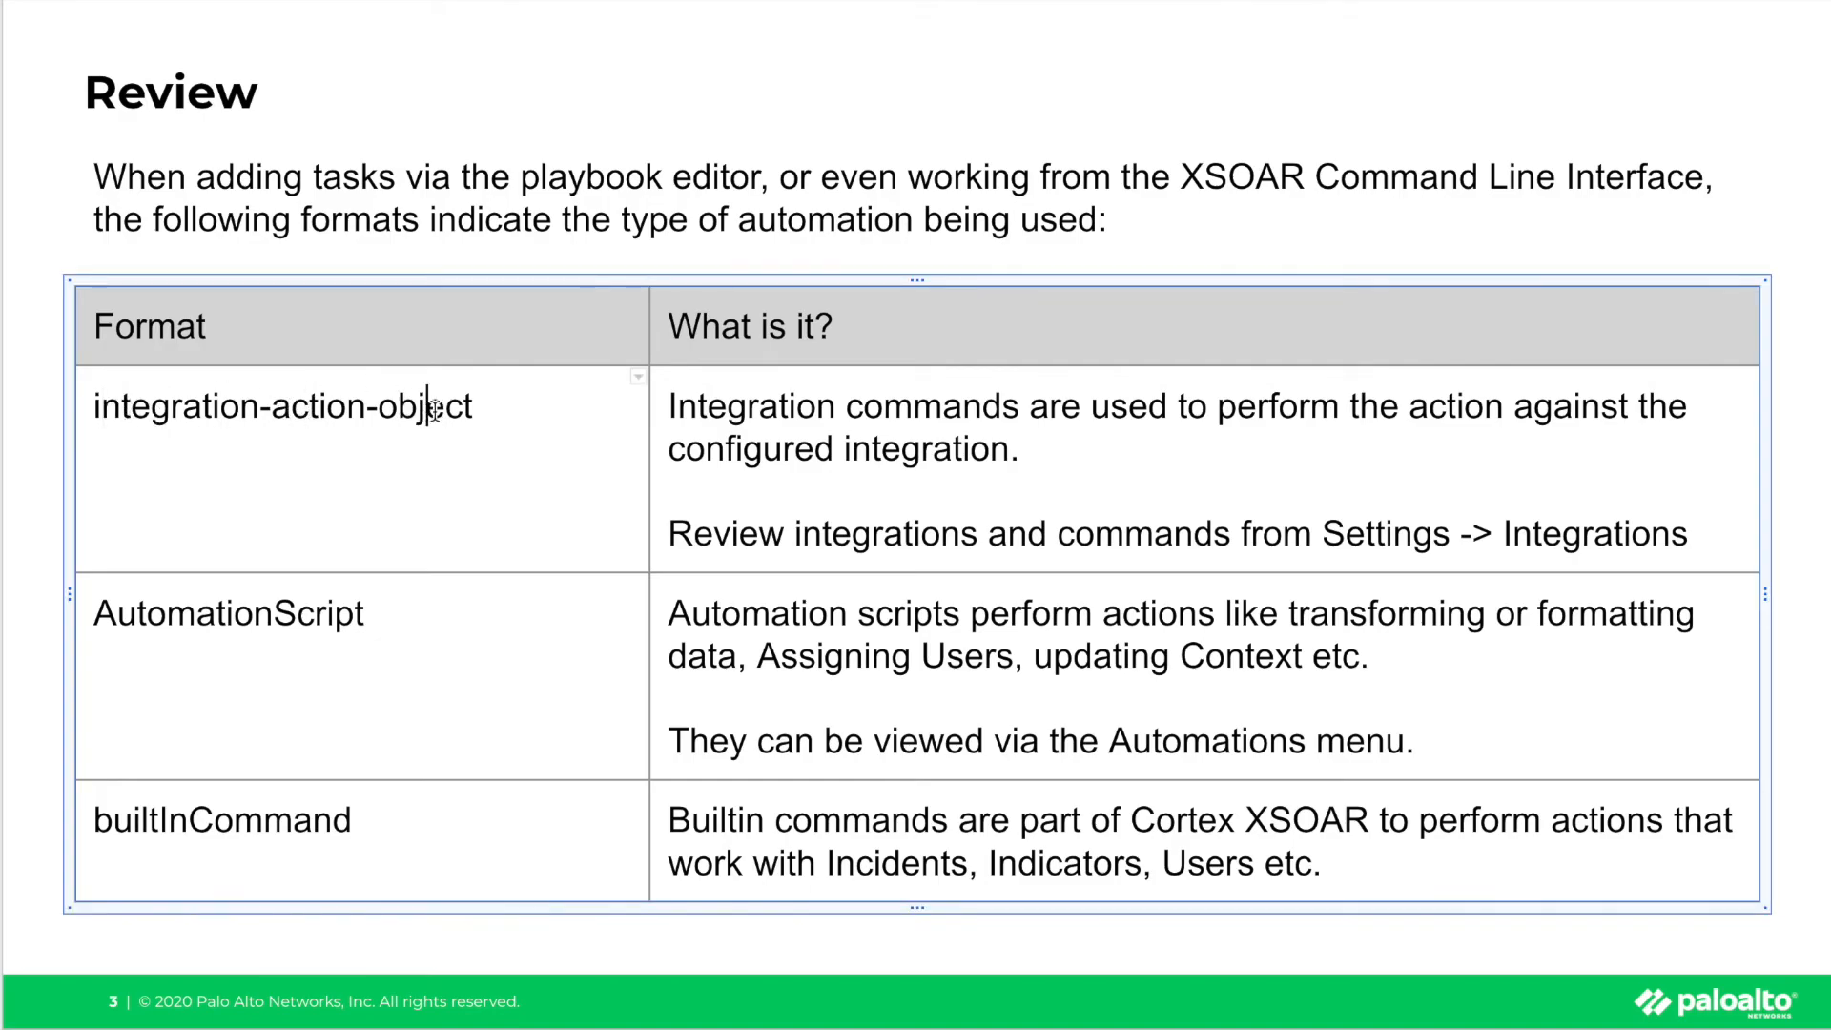